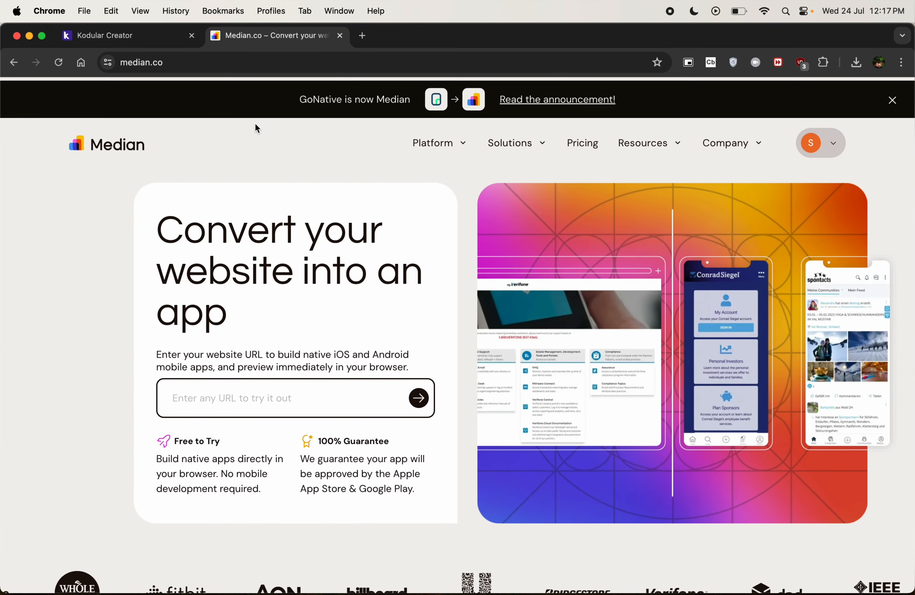
# Step: Open daily-todo-app.pages.dev in a new browser tab
pyautogui.press('super+t')
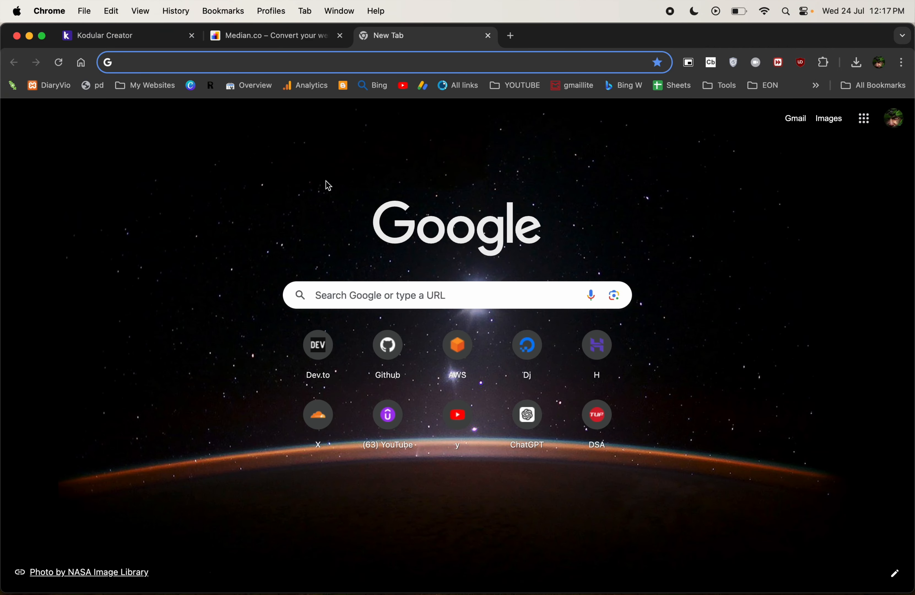
pyautogui.write('dai')
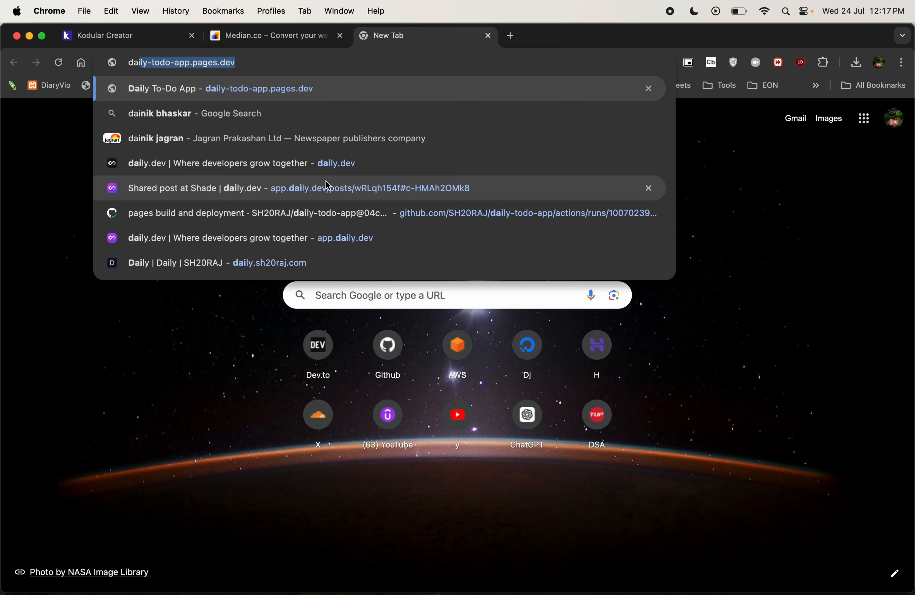
pyautogui.press('Return')
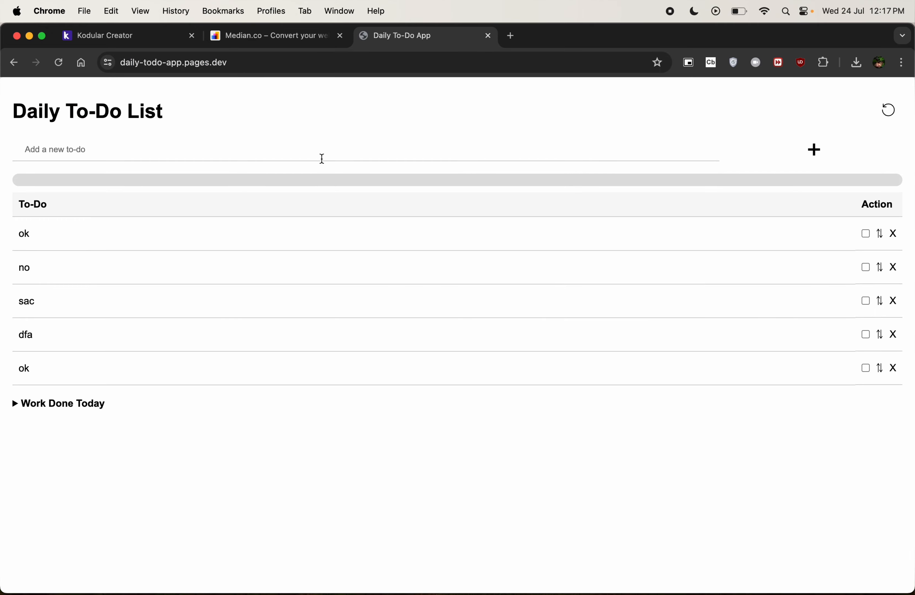
# Step: In DevTools' Network panel, set throttling to Offline and reload the page
pyautogui.rightClick(422, 475)
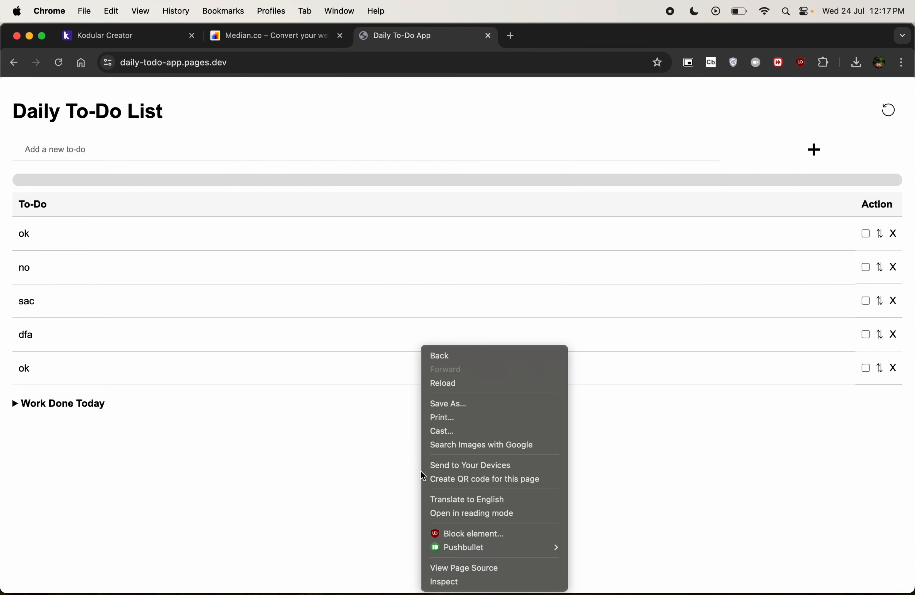
pyautogui.click(494, 582)
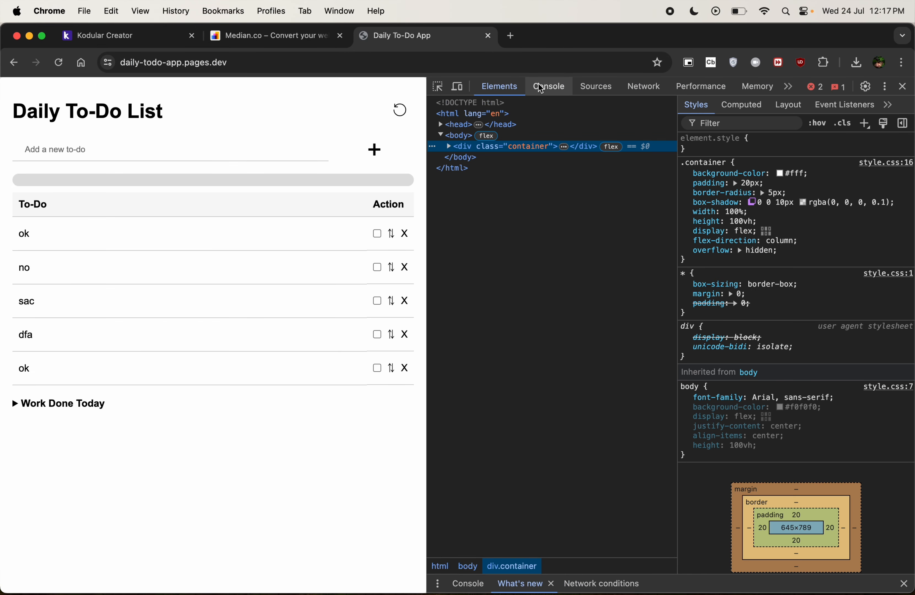
pyautogui.click(550, 86)
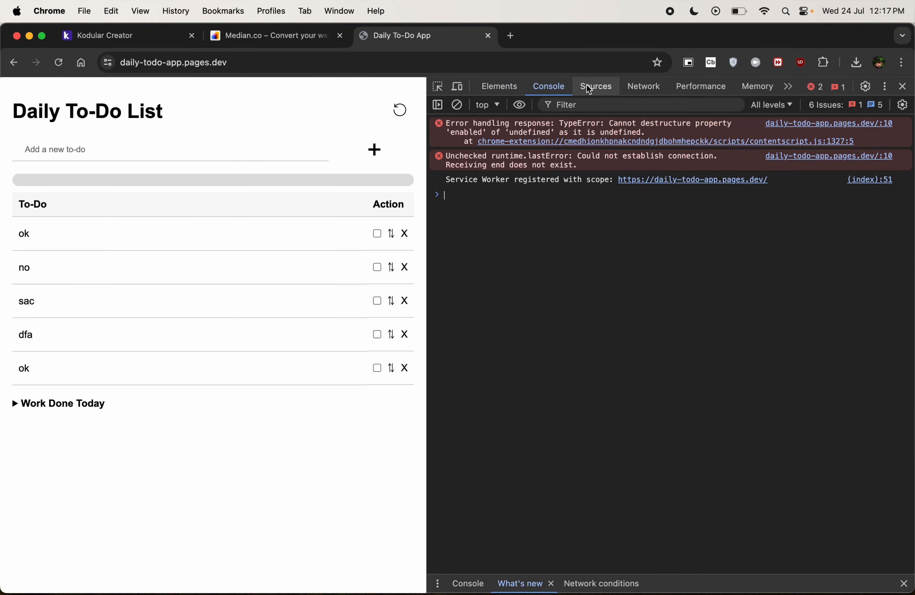
pyautogui.click(596, 86)
pyautogui.click(644, 86)
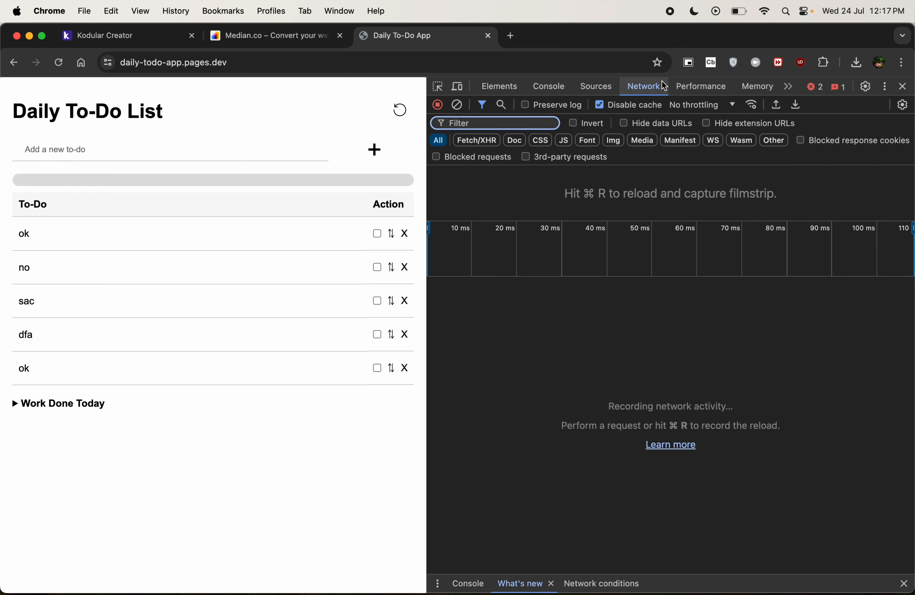
pyautogui.click(712, 104)
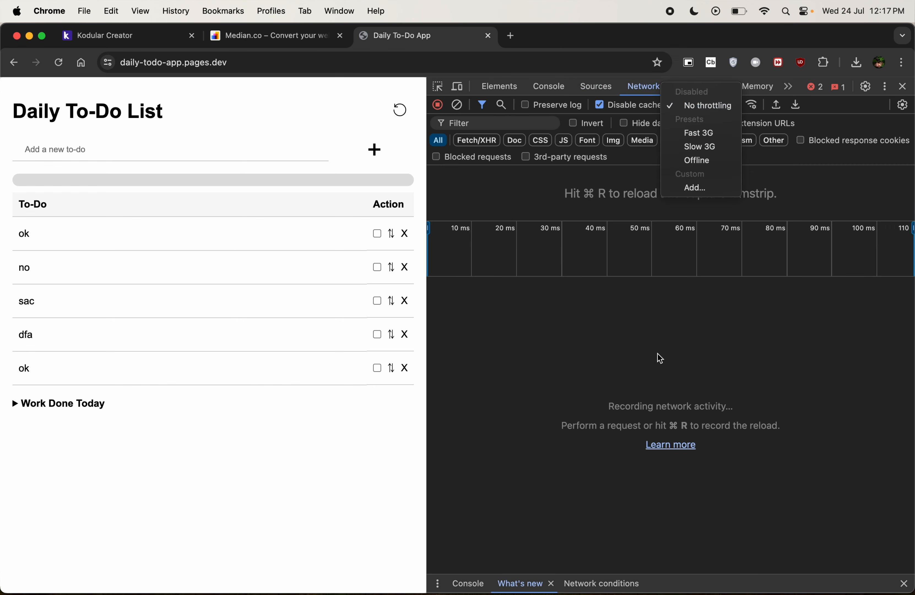
pyautogui.click(701, 160)
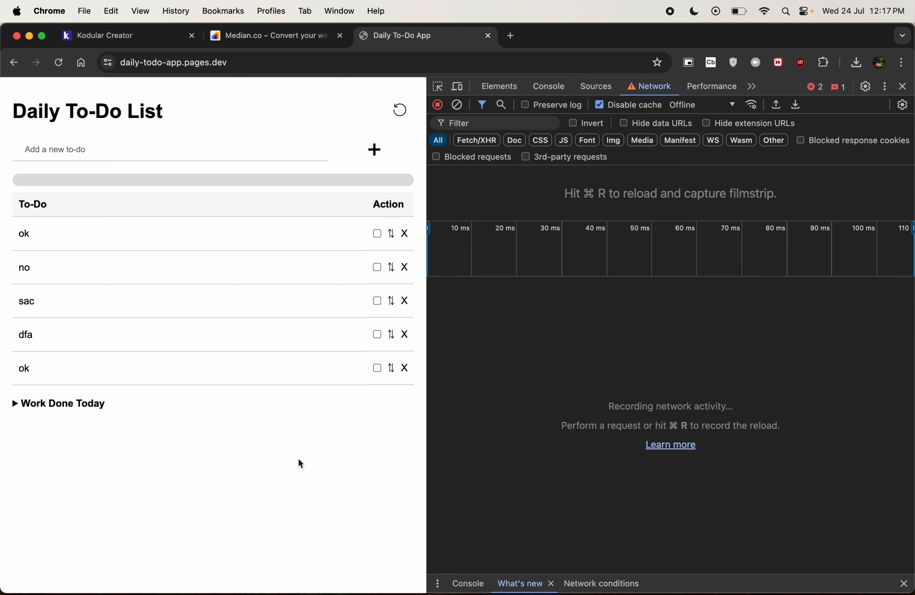
pyautogui.press('super+r')
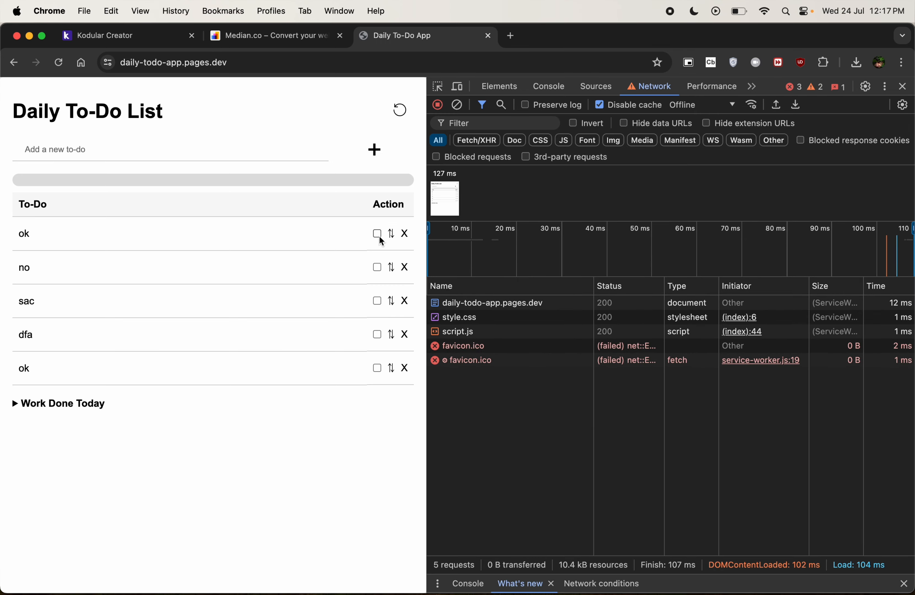
# Step: Mark the first 'ok' done, expand Work Done Today, and add the to-do 'open source app github'
pyautogui.click(379, 235)
pyautogui.click(76, 379)
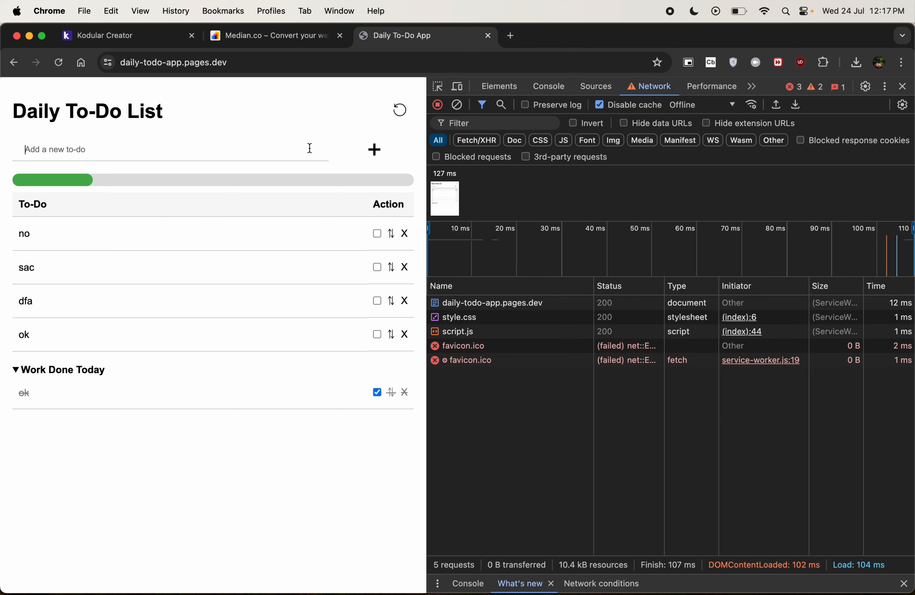
pyautogui.write('open source app github')
pyautogui.press('Return')
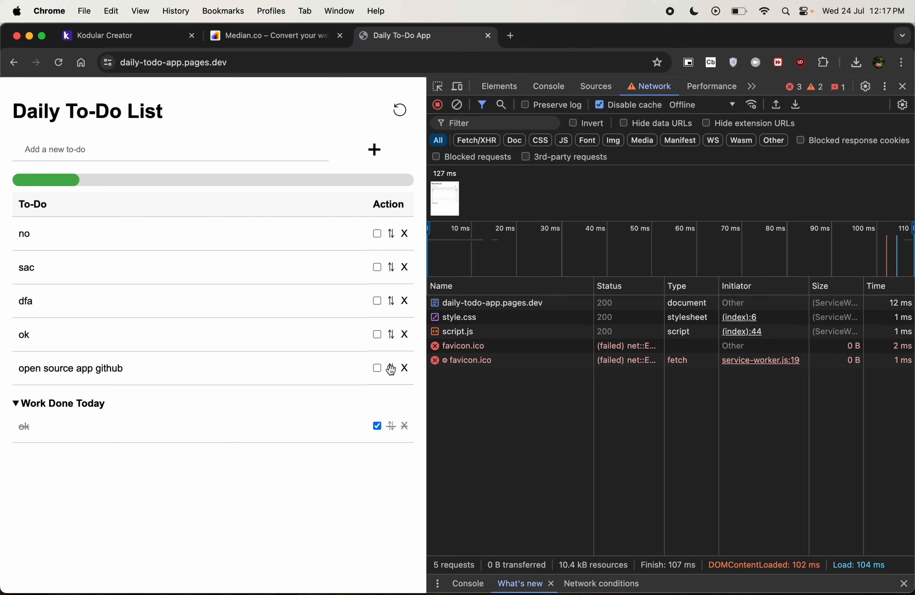
# Step: Drag 'open source app github' to reorder it within the list
pyautogui.moveTo(391, 369); pyautogui.dragTo(382, 313)
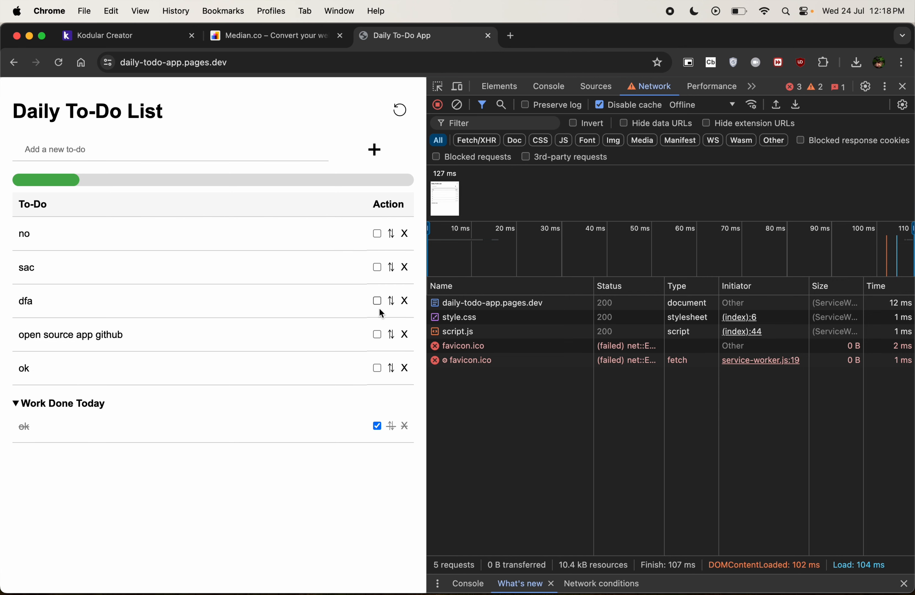
pyautogui.moveTo(314, 335); pyautogui.dragTo(306, 280)
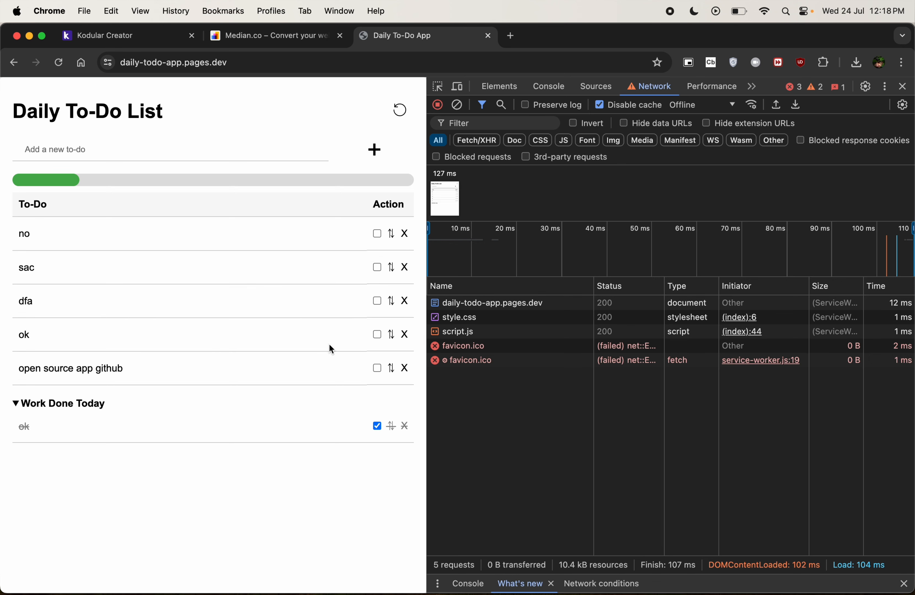
pyautogui.moveTo(391, 367); pyautogui.dragTo(390, 240)
pyautogui.moveTo(394, 367); pyautogui.dragTo(388, 320)
pyautogui.moveTo(390, 363); pyautogui.dragTo(392, 285)
# Step: Delete the other to-dos: ok, dfa, ok, sac and no
pyautogui.click(405, 368)
pyautogui.click(405, 300)
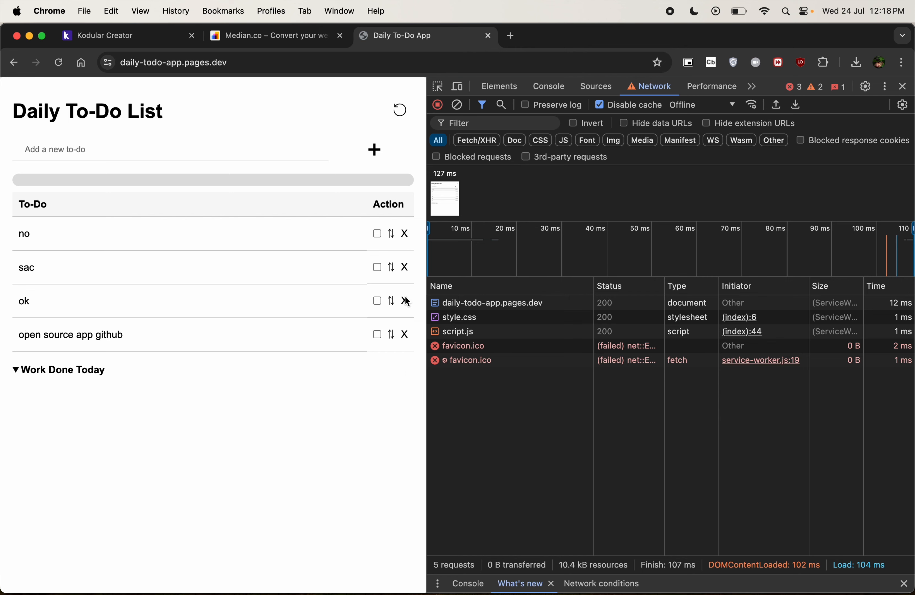
pyautogui.click(406, 300)
pyautogui.click(404, 266)
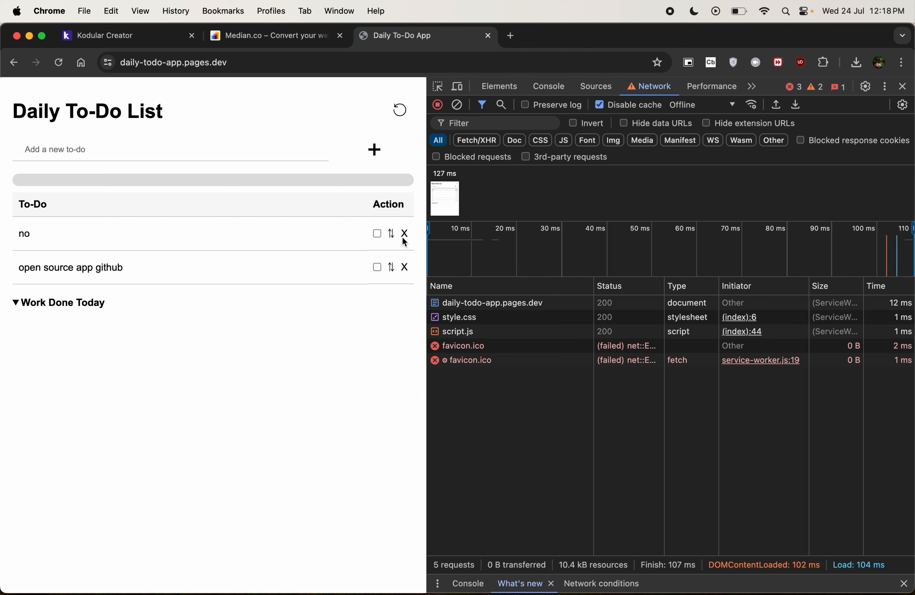
pyautogui.click(405, 233)
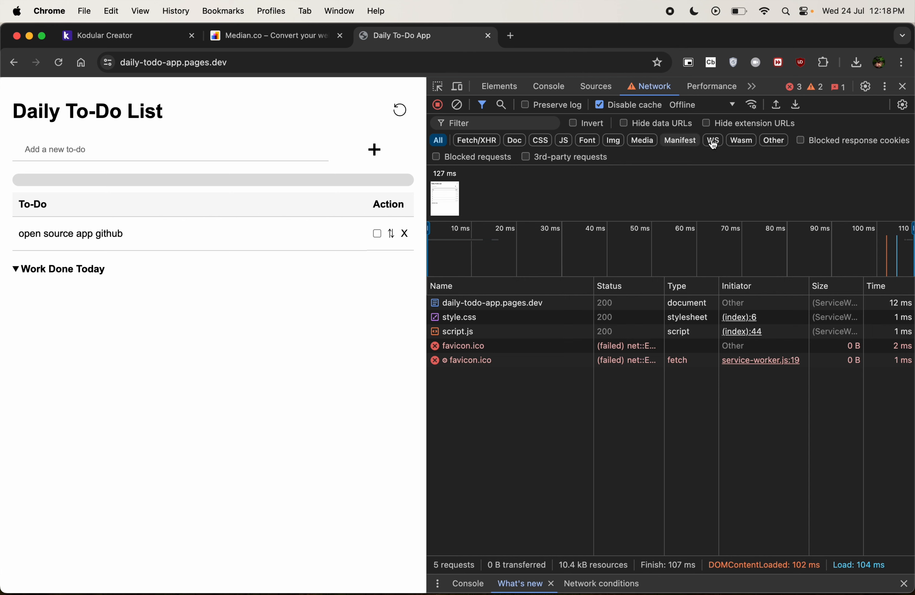
# Step: Close DevTools, copy the to-do app's full https URL, and close its tab
pyautogui.click(904, 88)
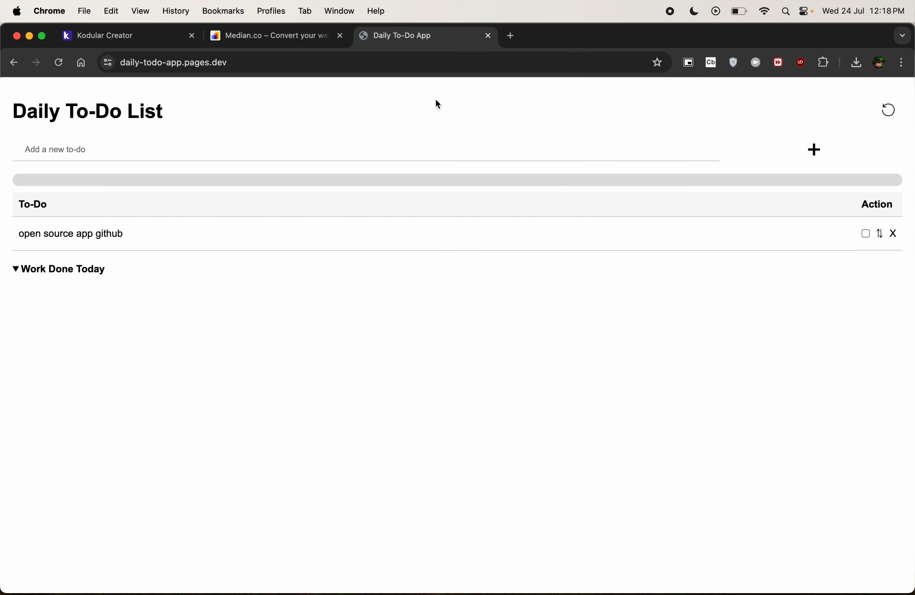
pyautogui.click(266, 67)
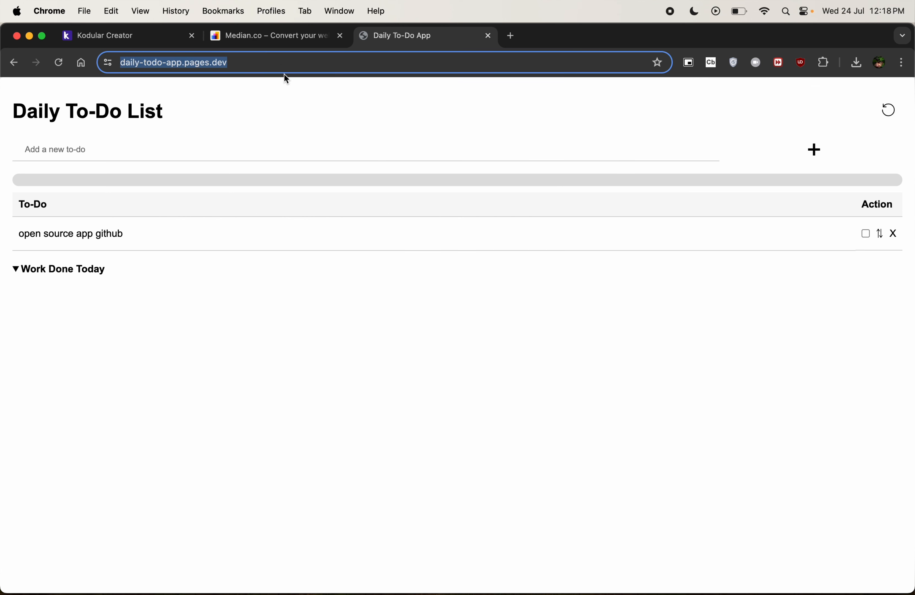
pyautogui.click(281, 63)
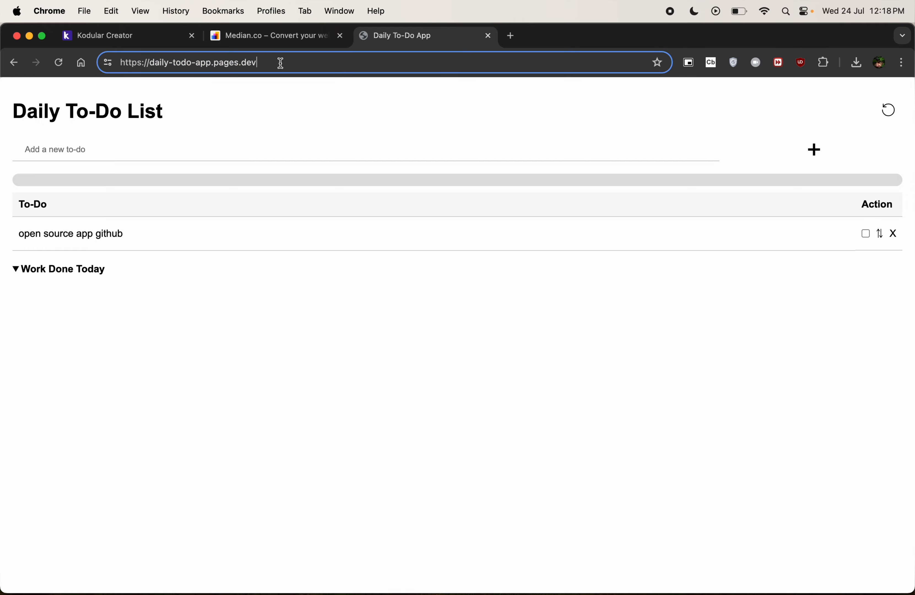
pyautogui.tripleClick(281, 63)
pyautogui.press('super+c')
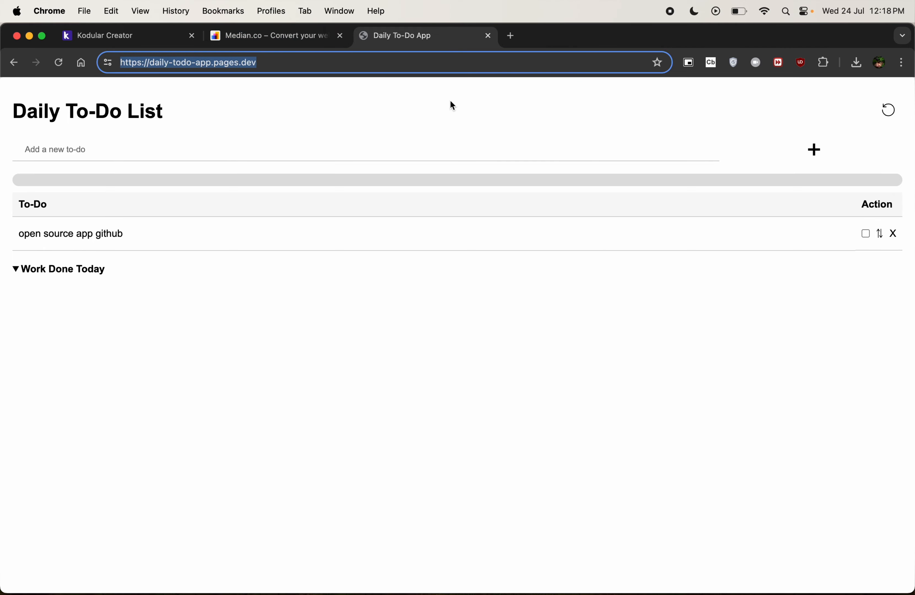
pyautogui.click(441, 161)
pyautogui.press('super+w')
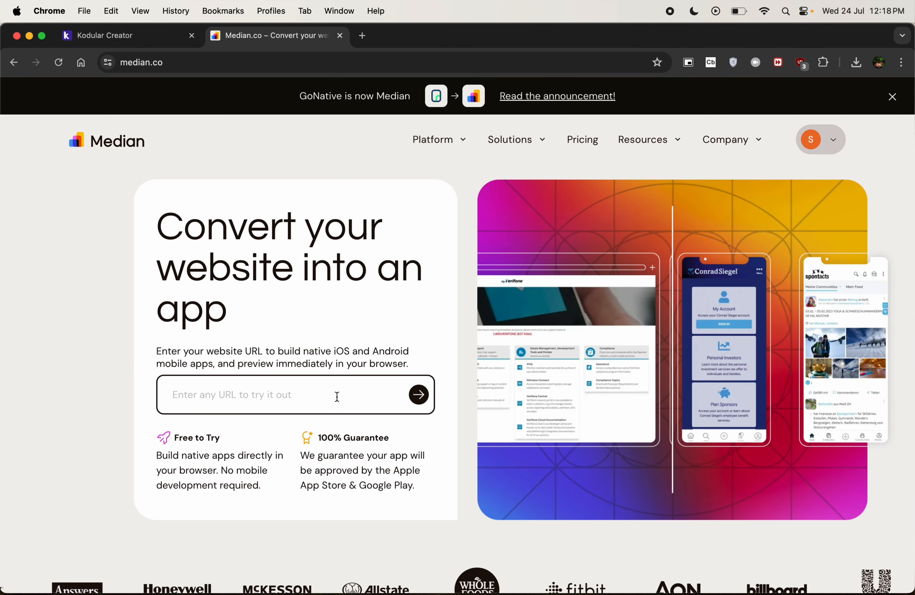
pyautogui.click(328, 394)
pyautogui.doubleClick(141, 62)
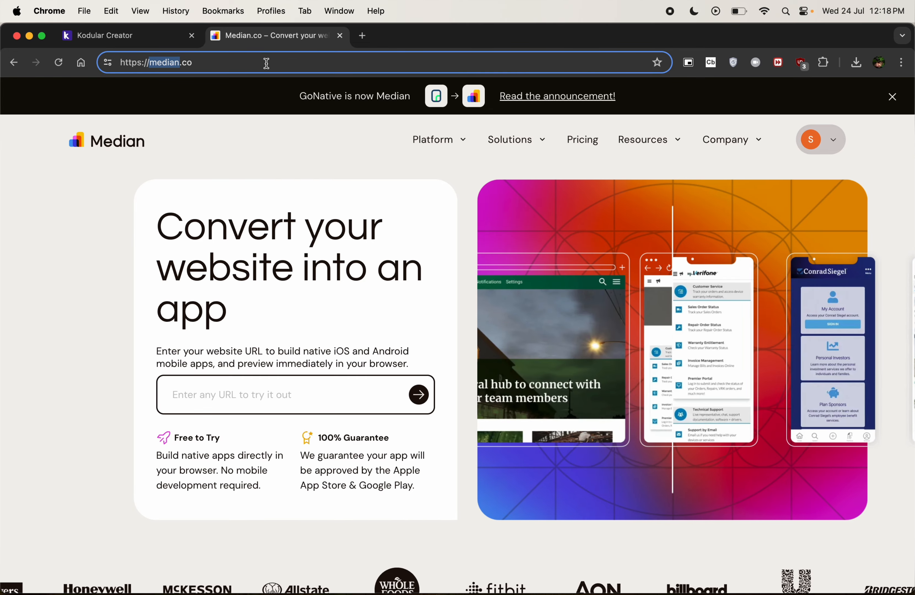
pyautogui.click(281, 396)
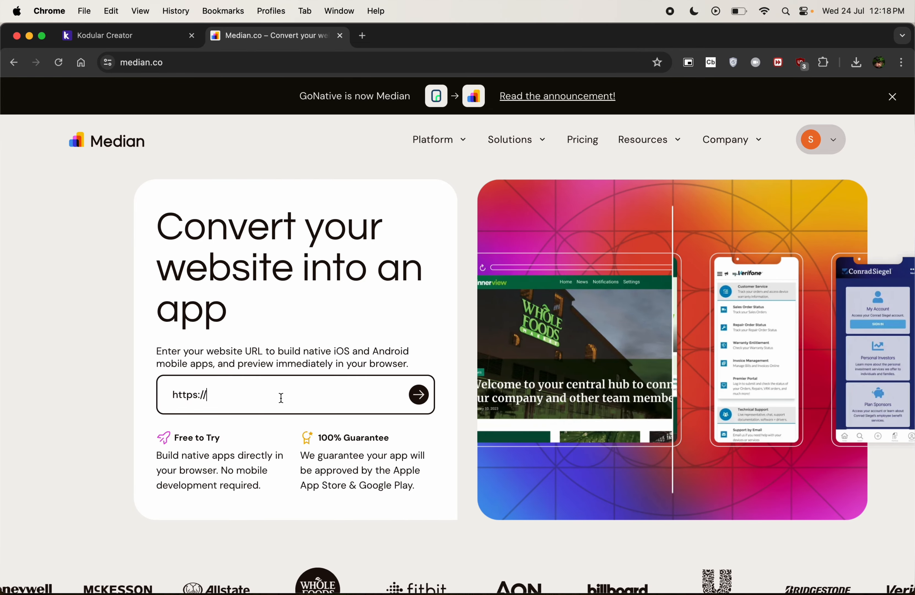
pyautogui.press('super+v')
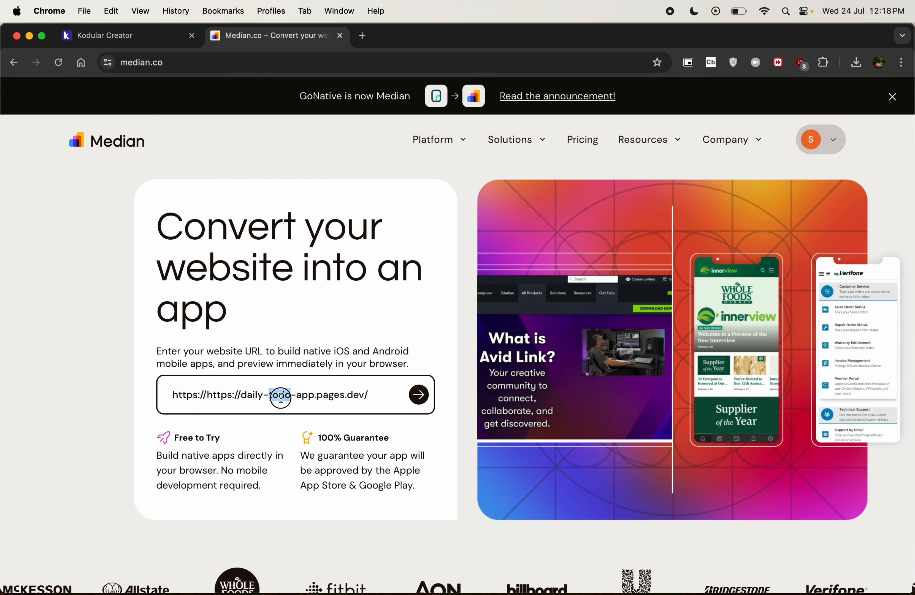
pyautogui.tripleClick(281, 396)
pyautogui.press('super+v')
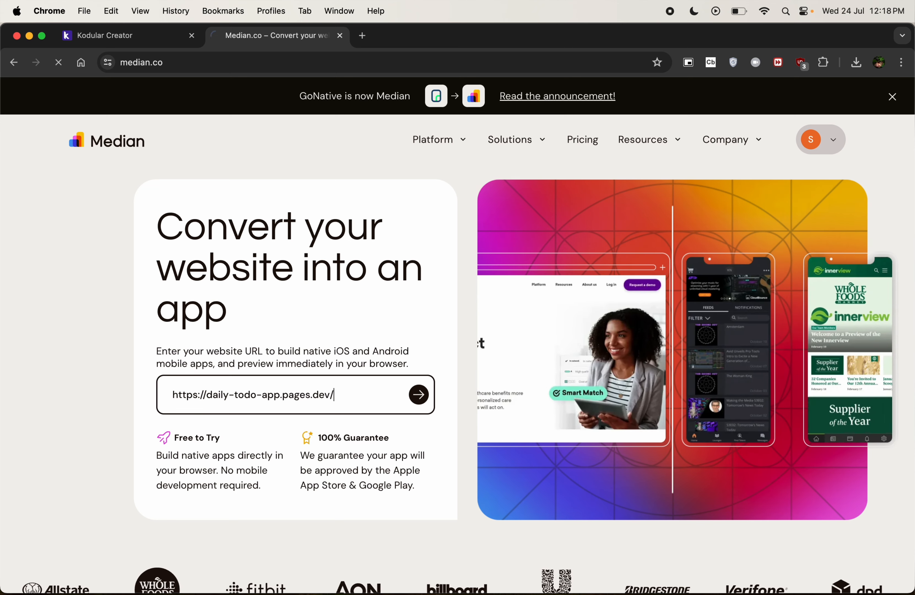
pyautogui.press('Return')
# Step: Set the App Name to 'Daily'
pyautogui.click(245, 362)
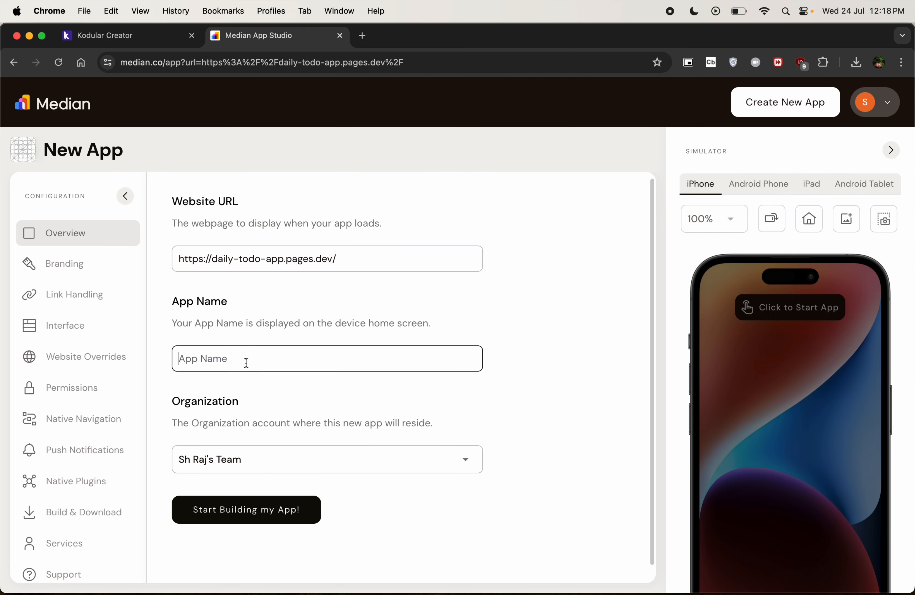
pyautogui.write('Daily To-Do AppDaily')
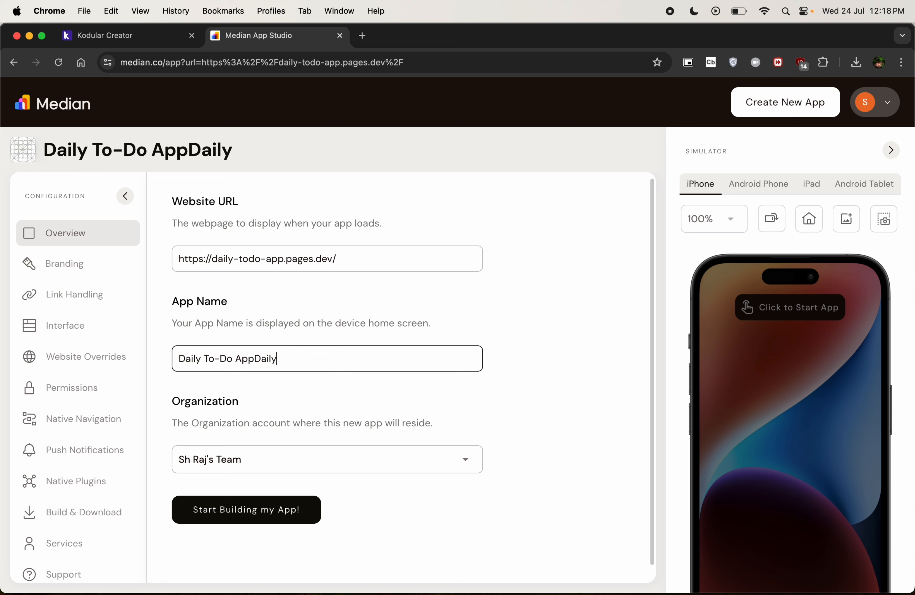
pyautogui.tripleClick(238, 362)
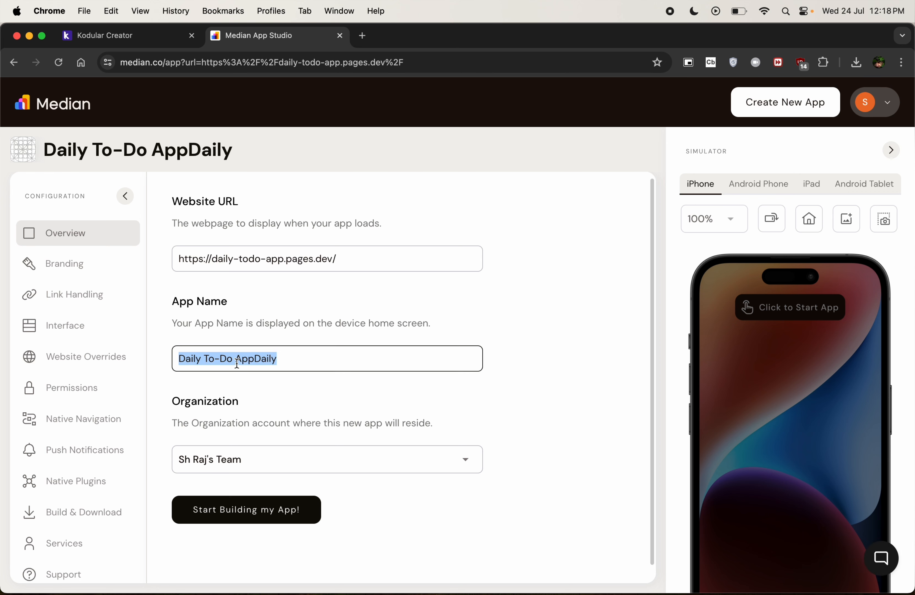
pyautogui.write('Daily')
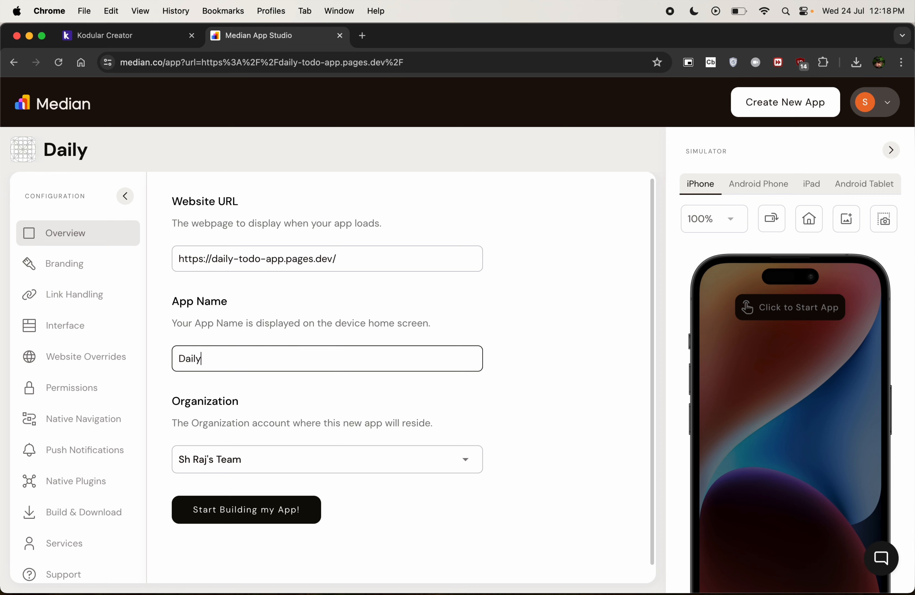
# Step: Start building the Daily app, then switch to the Kodular Creator tab
pyautogui.click(773, 309)
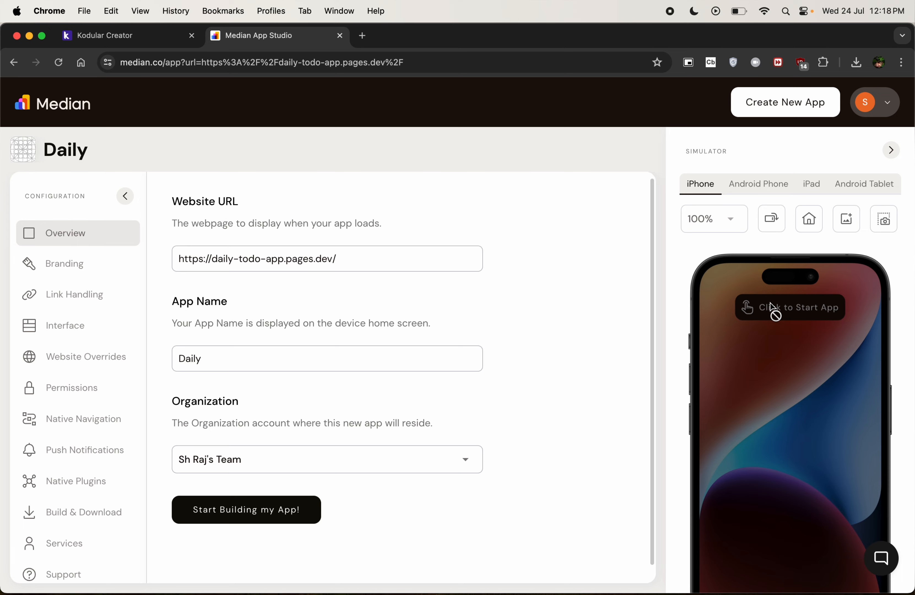
pyautogui.scroll(-2, 680, 327)
pyautogui.click(246, 526)
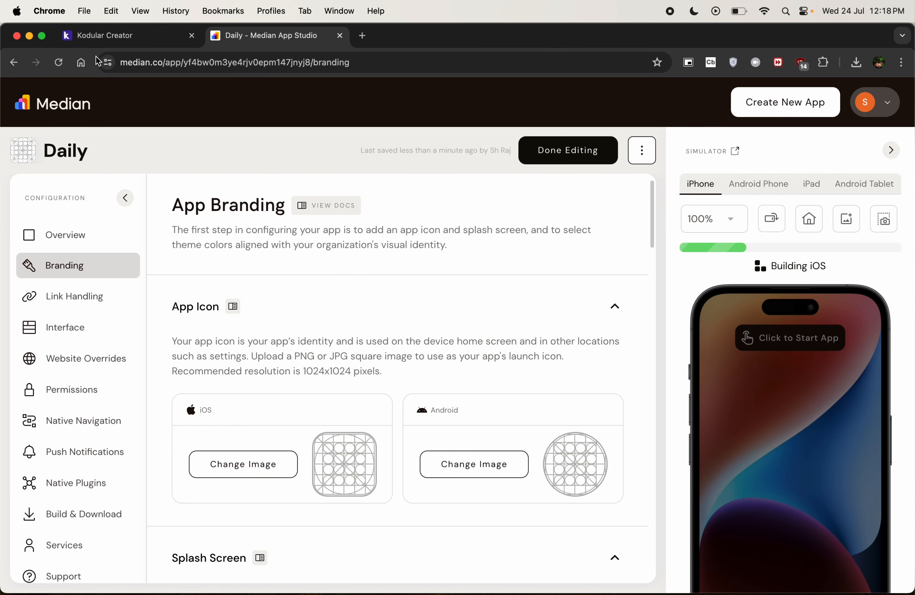
pyautogui.click(93, 46)
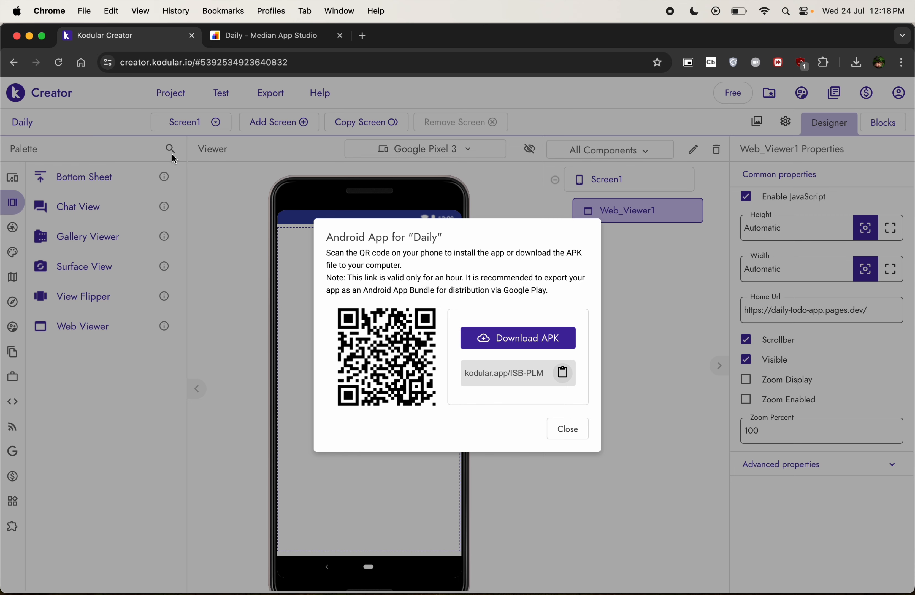
# Step: Close the Daily APK QR dialog and the Kodular home page tab
pyautogui.click(571, 426)
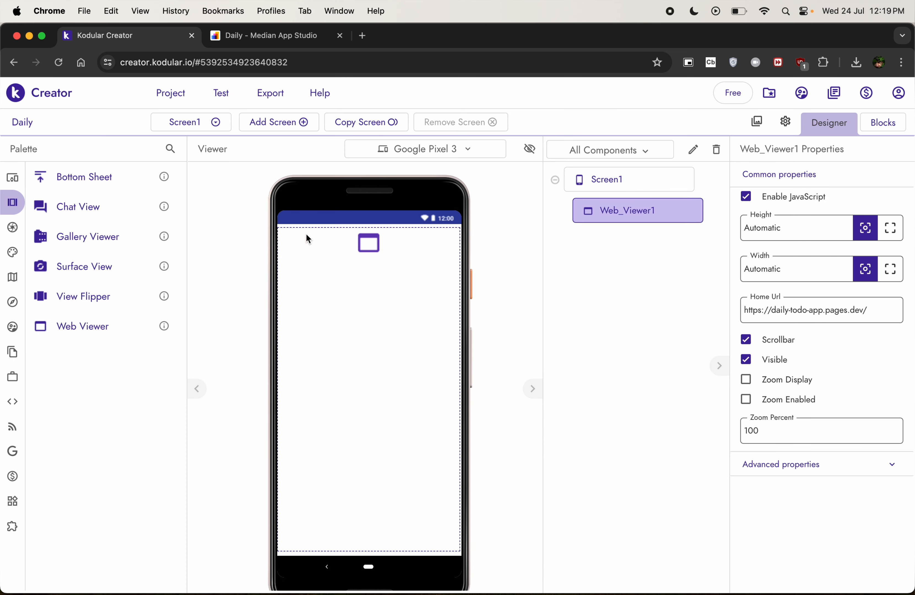
pyautogui.click(28, 98)
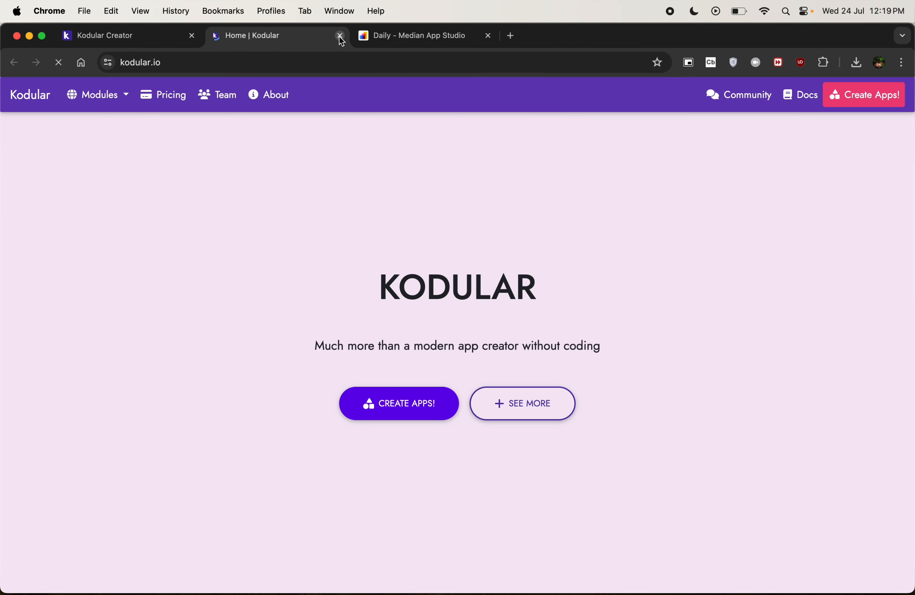
pyautogui.click(340, 36)
# Step: Remove the project number from the Creator URL, reload it, and return to Median
pyautogui.doubleClick(274, 62)
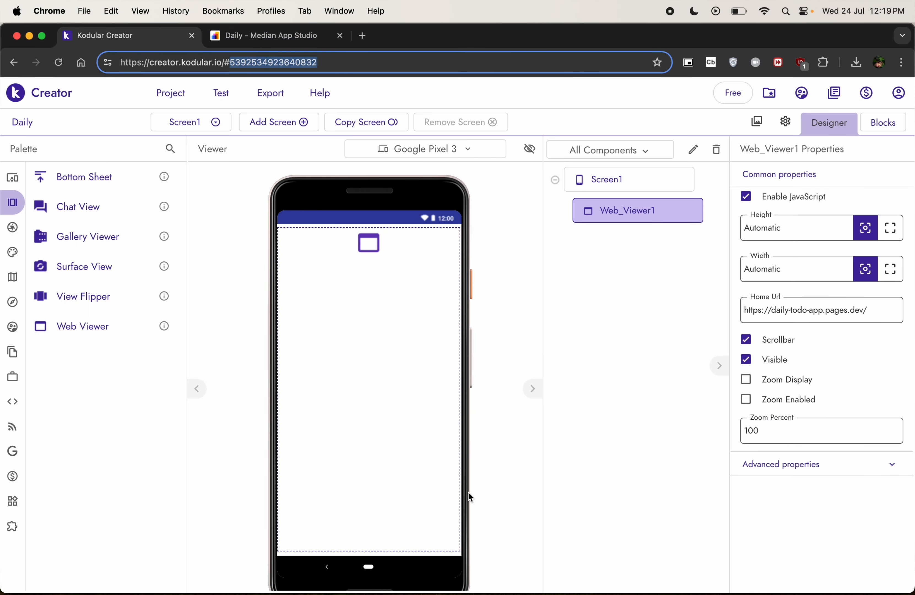
pyautogui.press('BackSpace')
pyautogui.press('BackSpace')
pyautogui.press('Return')
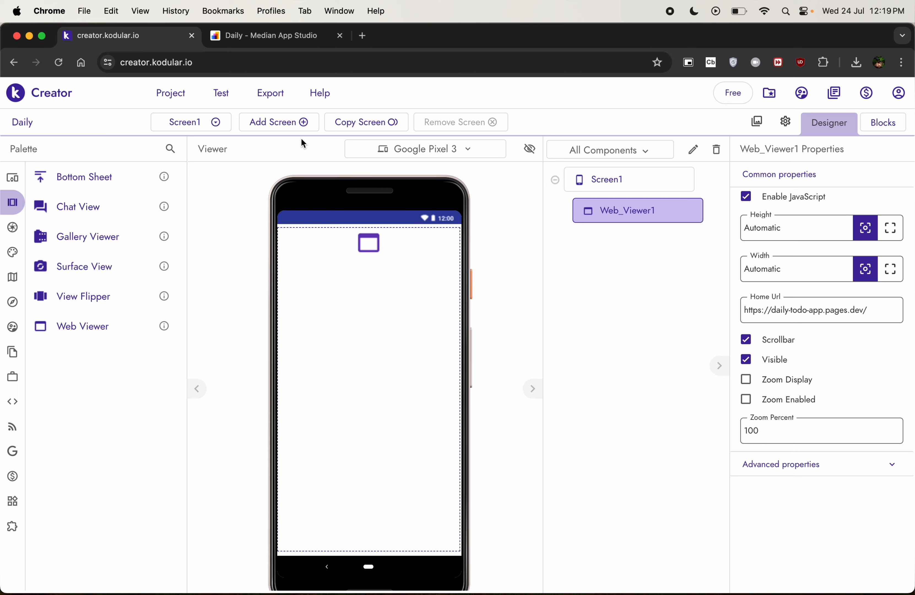
pyautogui.click(266, 36)
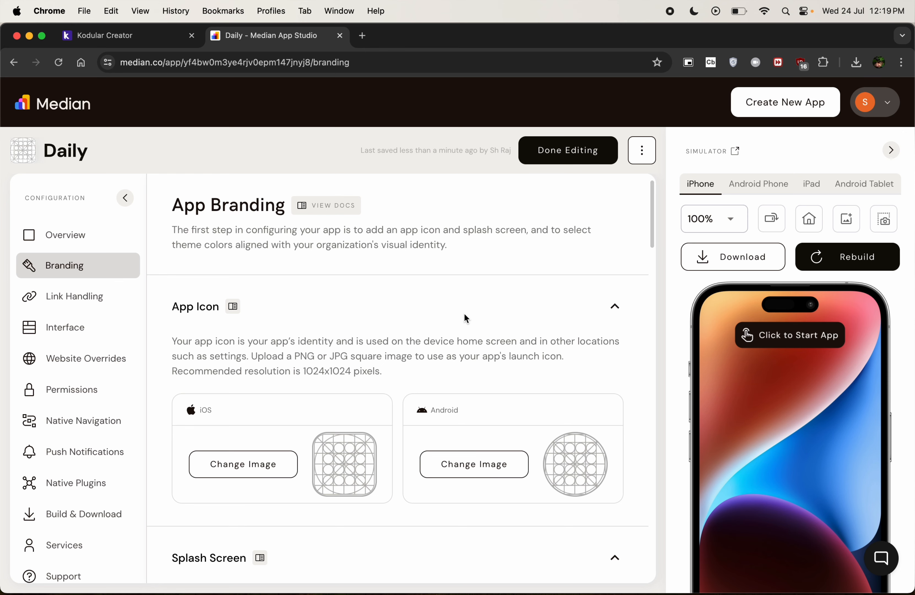
pyautogui.hotkey('ctrl', 'shift', 'Tab')
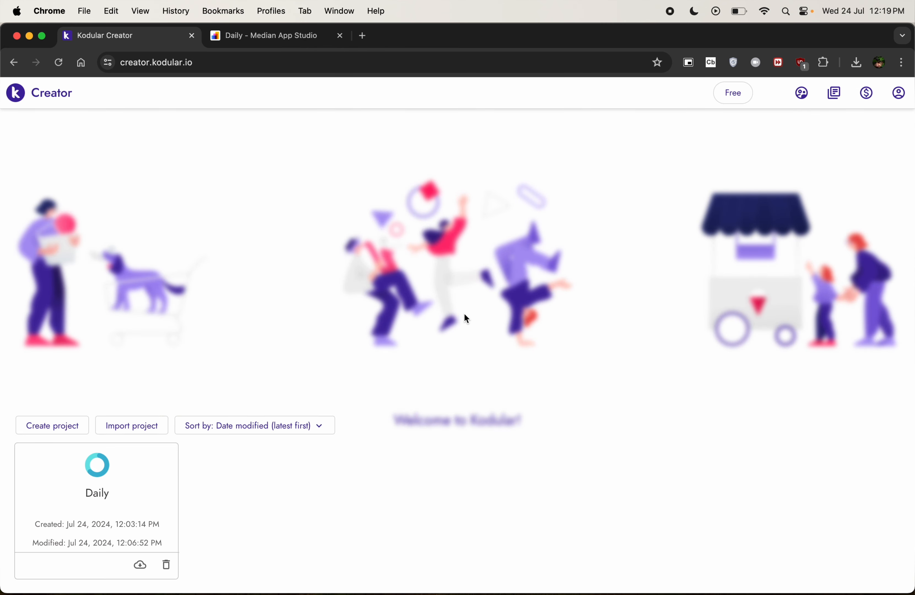
pyautogui.hotkey('ctrl', 'Tab')
pyautogui.scroll(-5, 464, 314)
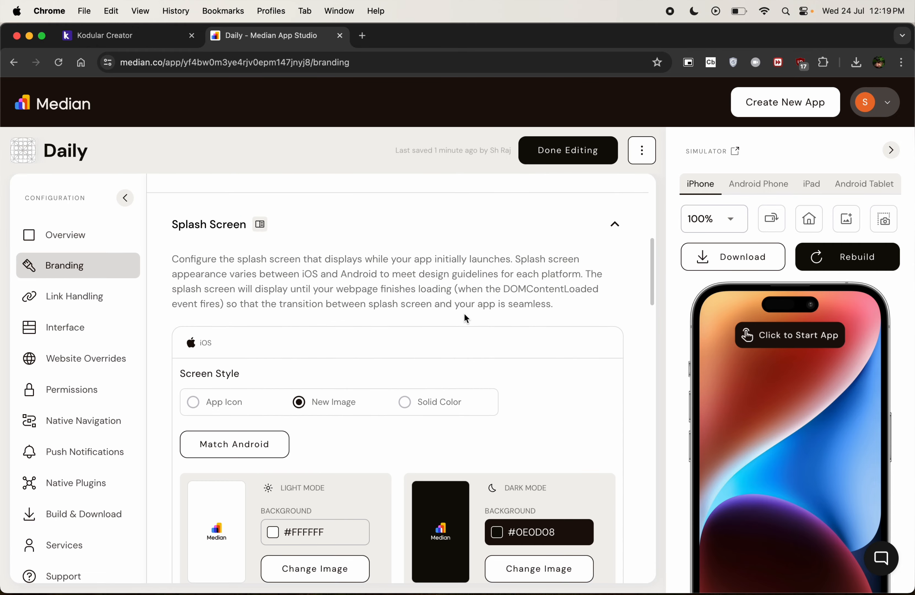
pyautogui.scroll(-10, 465, 314)
pyautogui.scroll(15, 464, 313)
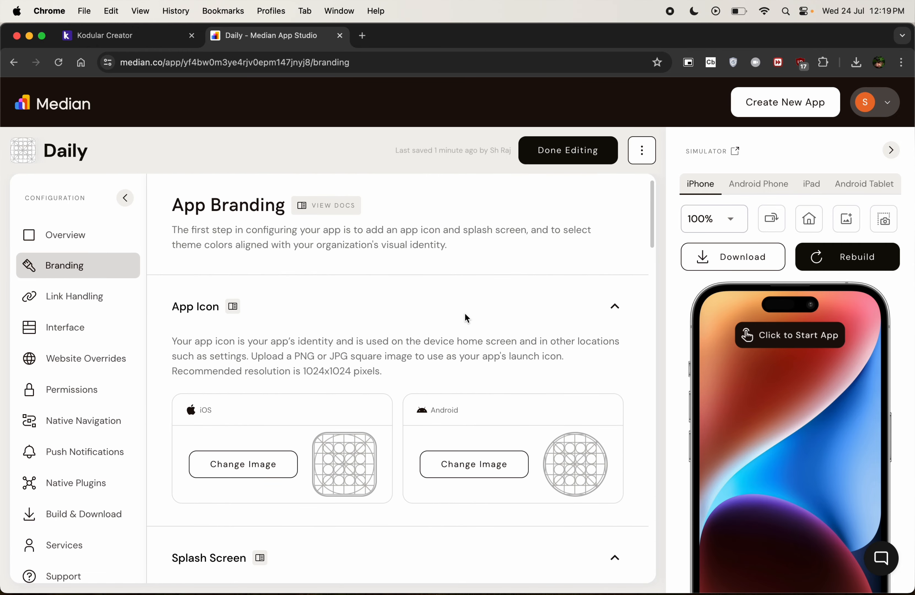
pyautogui.scroll(-5, 465, 315)
pyautogui.scroll(2, 532, 362)
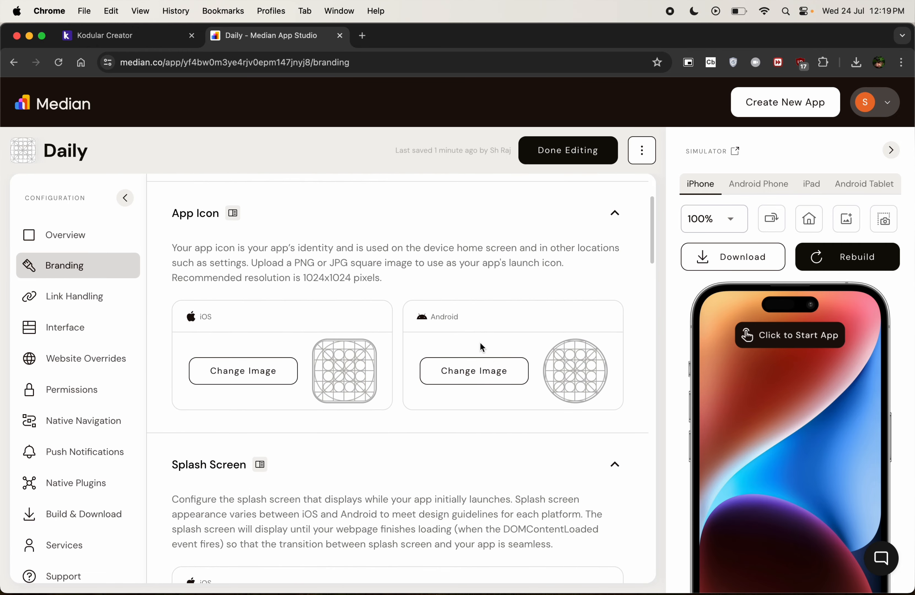
# Step: Open the MIT App Inventor site, ai2.appinventor.mit.edu, in a new tab
pyautogui.click(362, 35)
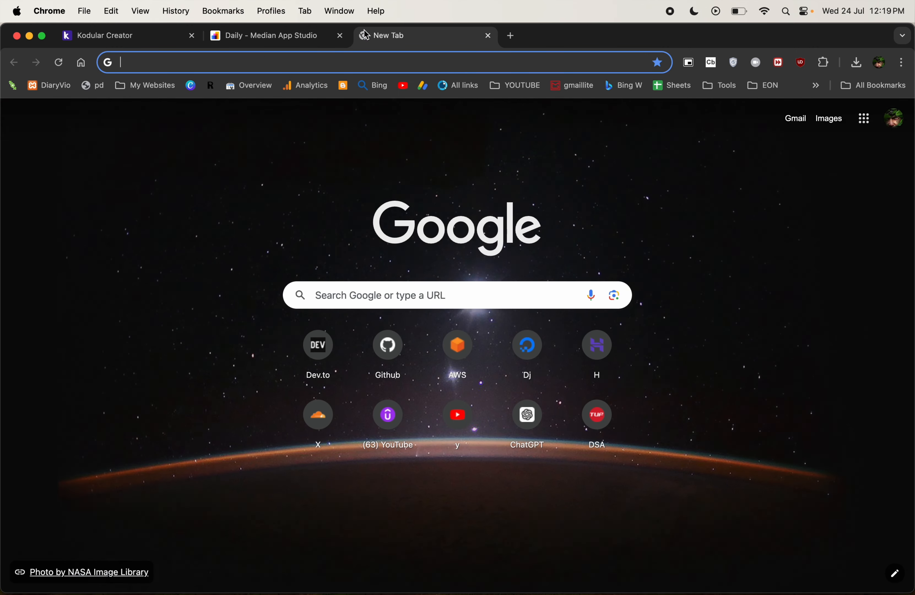
pyautogui.write('mit')
pyautogui.click(300, 86)
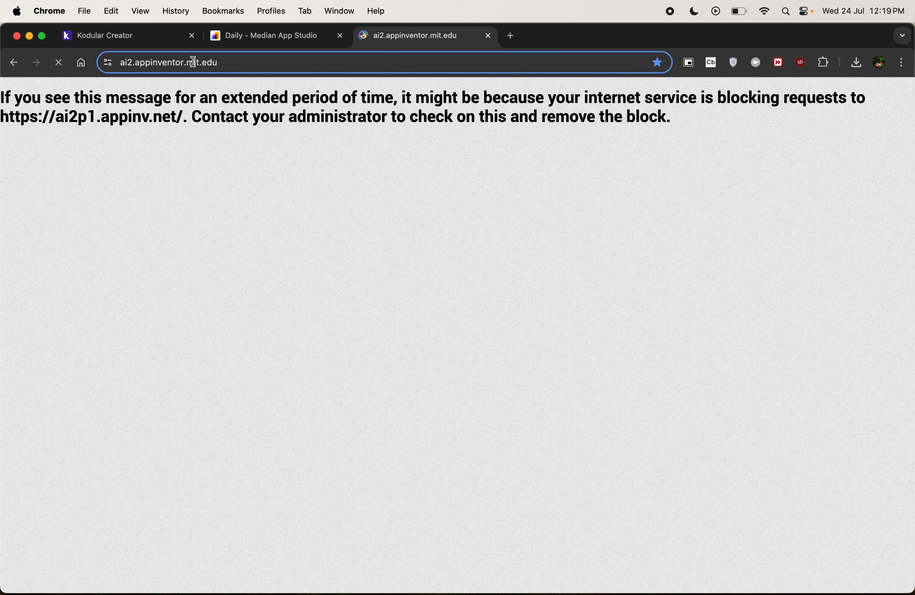
pyautogui.moveTo(191, 61); pyautogui.dragTo(317, 65)
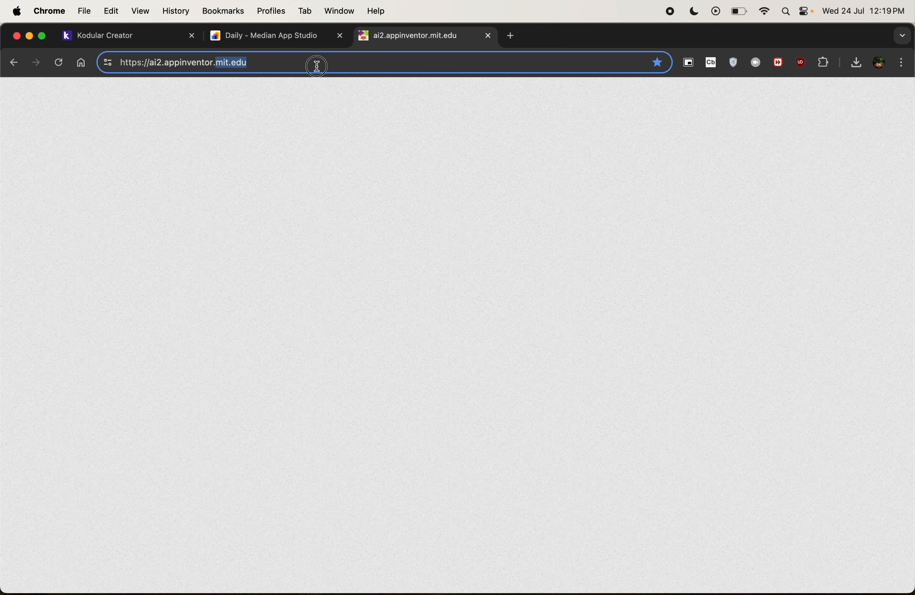
pyautogui.moveTo(238, 59); pyautogui.dragTo(659, 37)
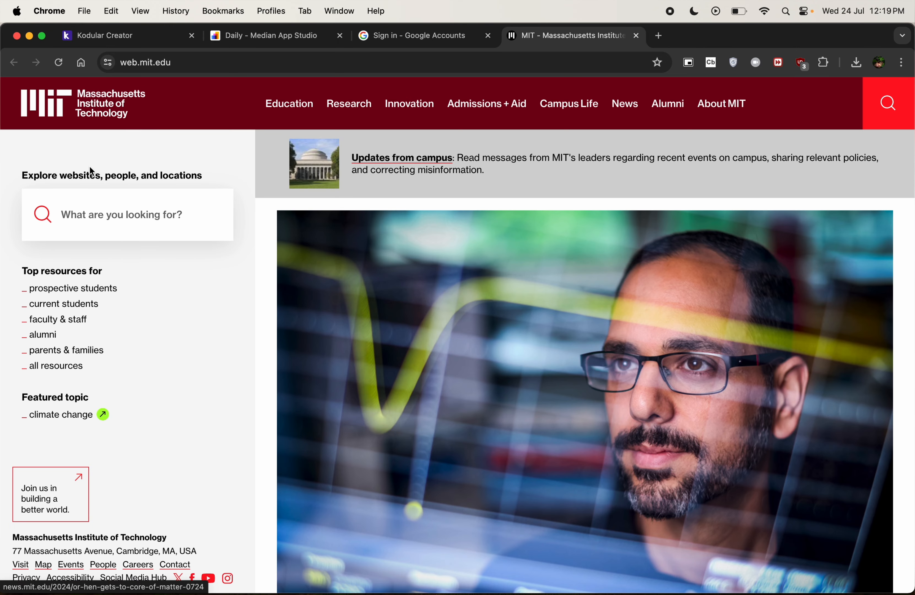
pyautogui.press('super+w')
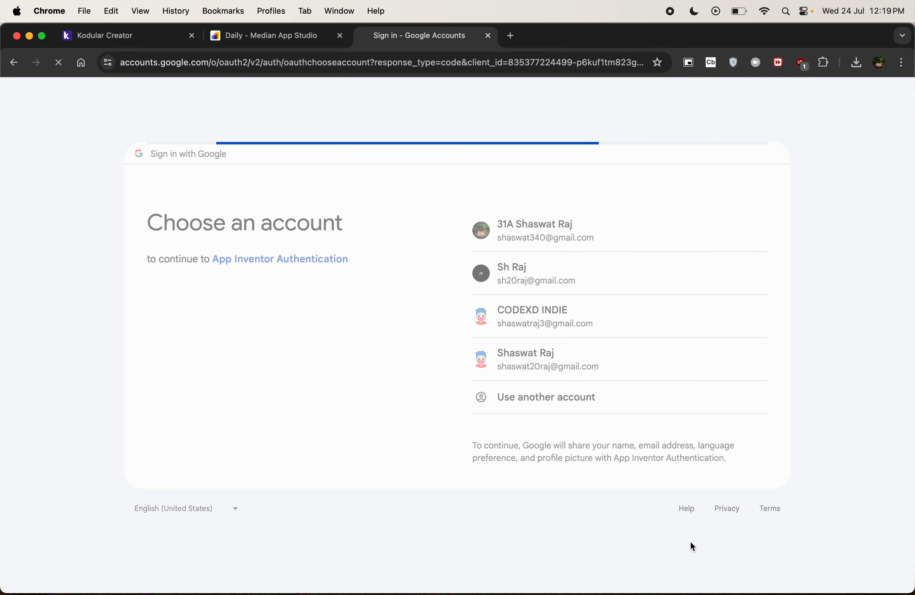
# Step: Sign in with a Google account and go to Projects > My projects
pyautogui.click(565, 275)
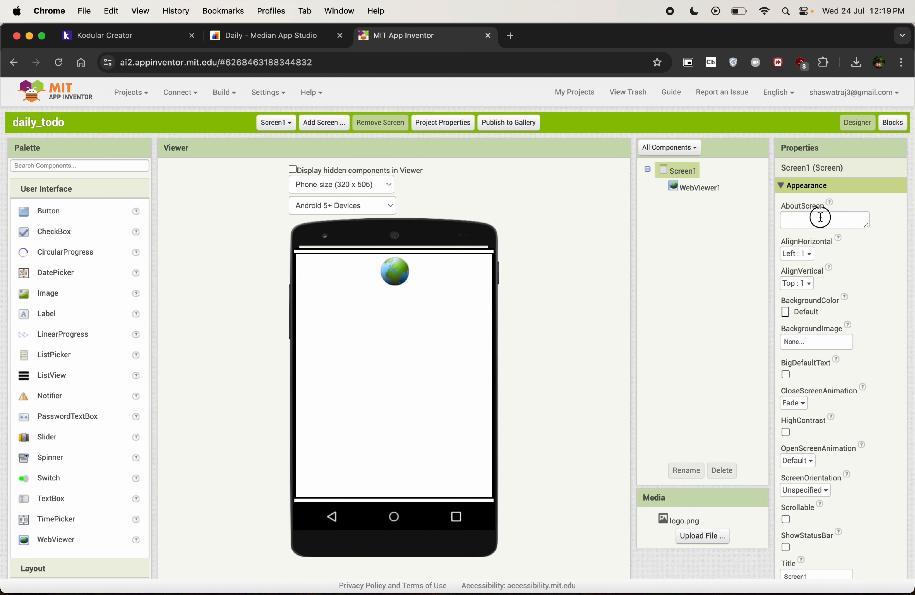
pyautogui.click(819, 218)
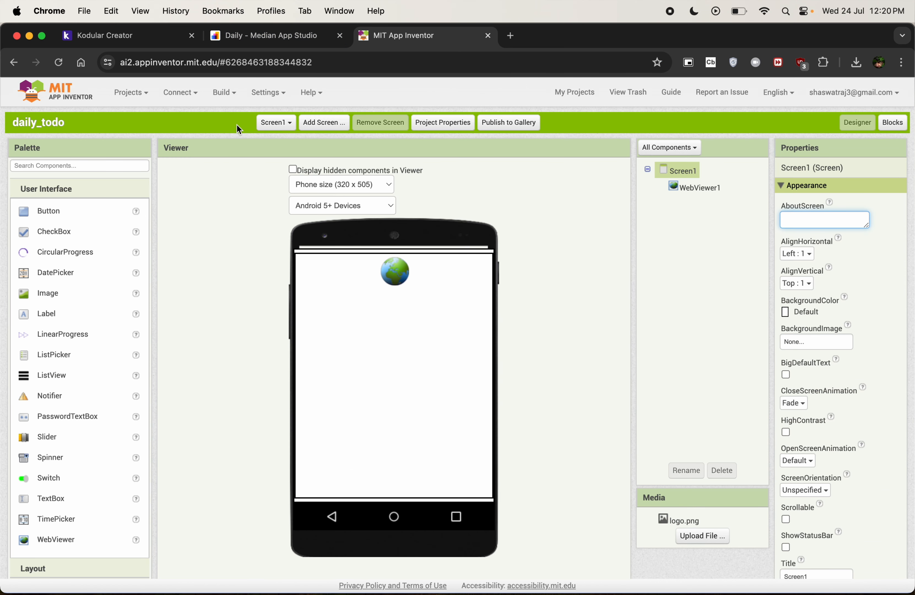
pyautogui.click(186, 98)
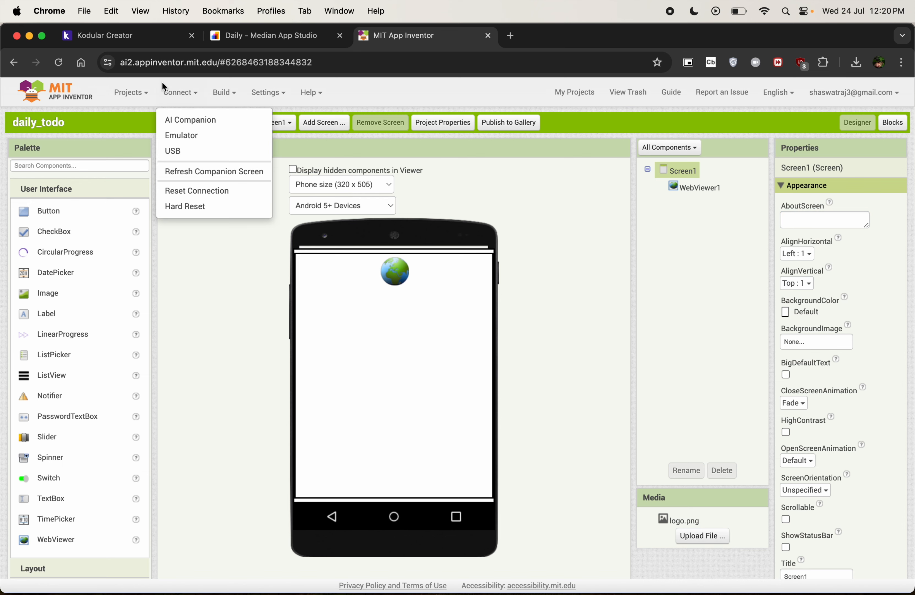
pyautogui.click(132, 93)
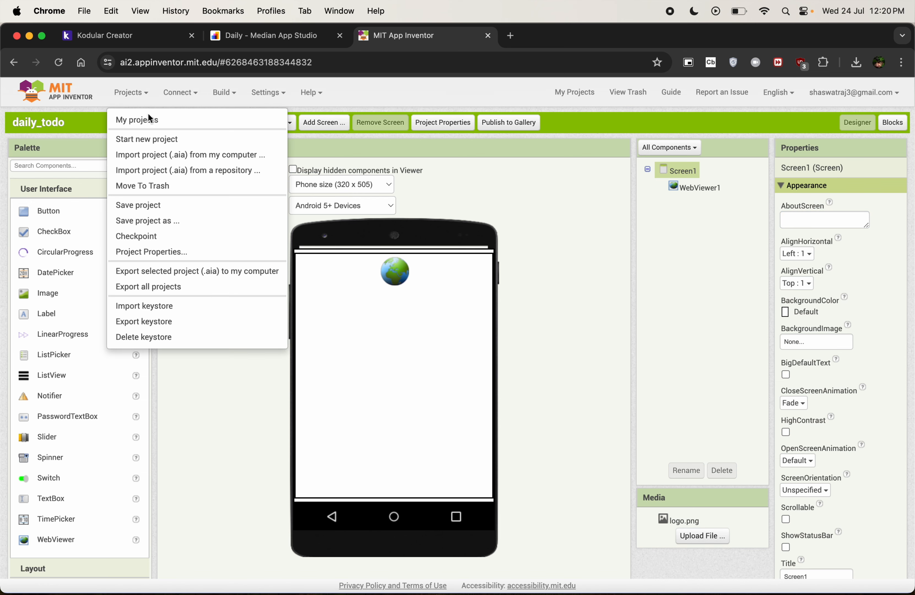
pyautogui.click(153, 126)
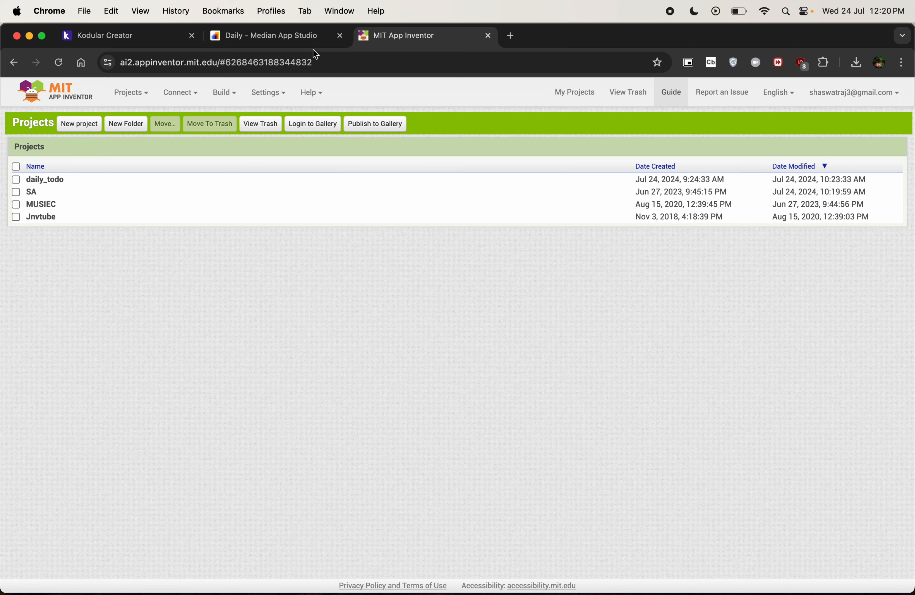
# Step: Switch between the Median, App Inventor and Kodular tabs, ending on Kodular Creator projects
pyautogui.click(268, 37)
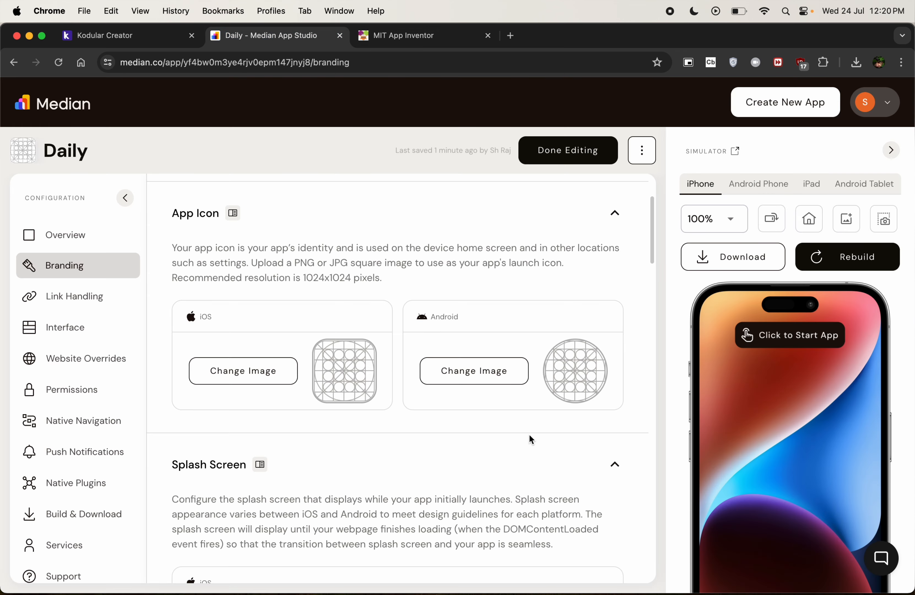
pyautogui.click(398, 36)
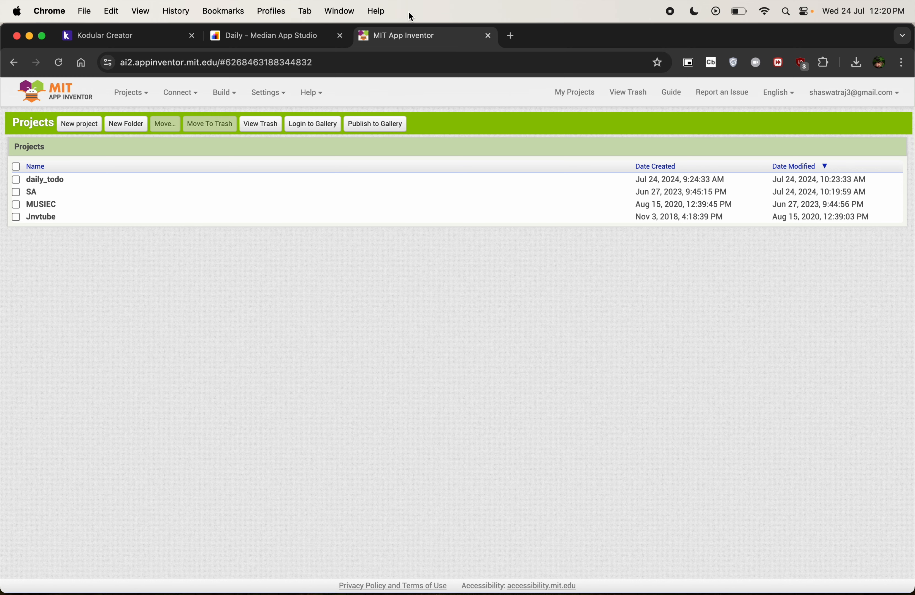
pyautogui.press('super+t')
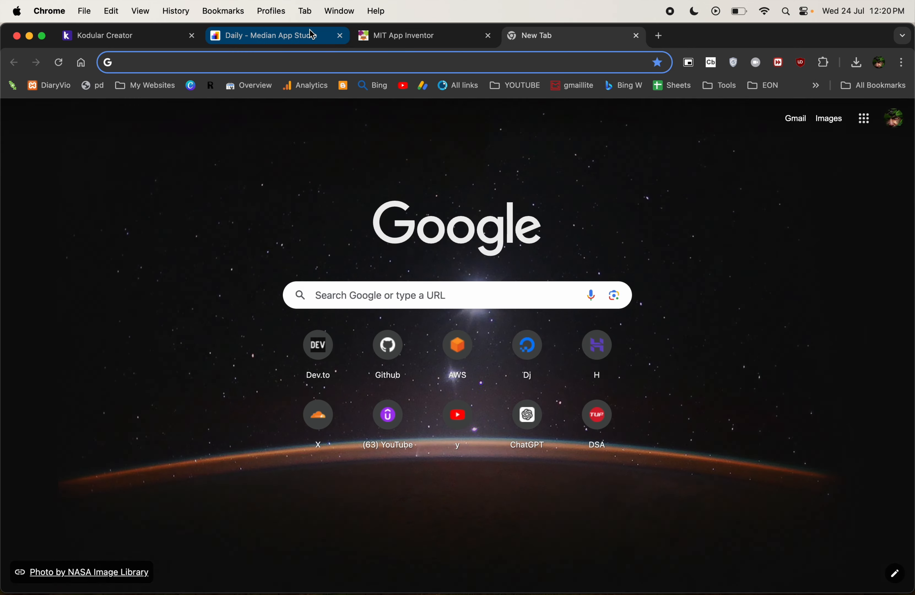
pyautogui.write('thun')
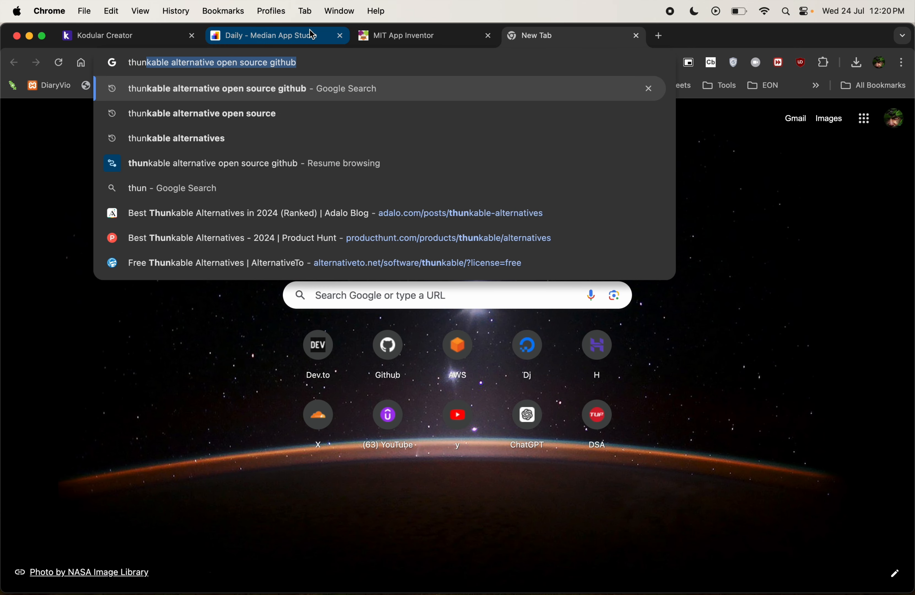
pyautogui.press('super+w')
pyautogui.click(310, 31)
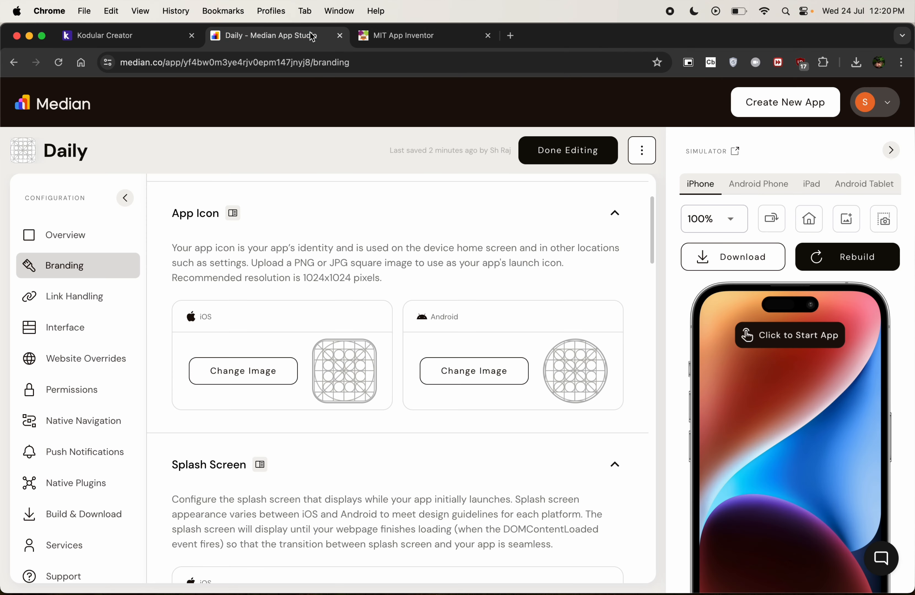
pyautogui.click(131, 37)
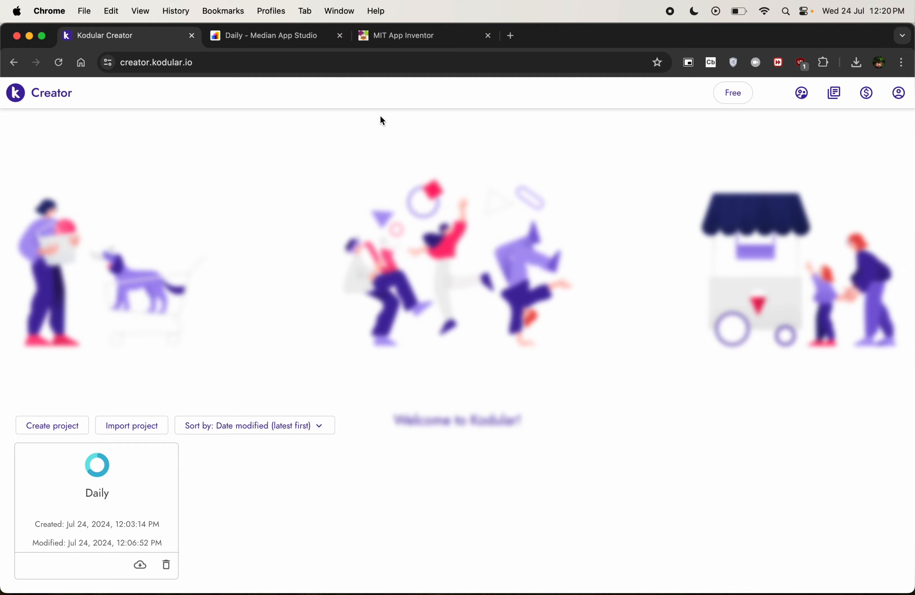
pyautogui.click(374, 37)
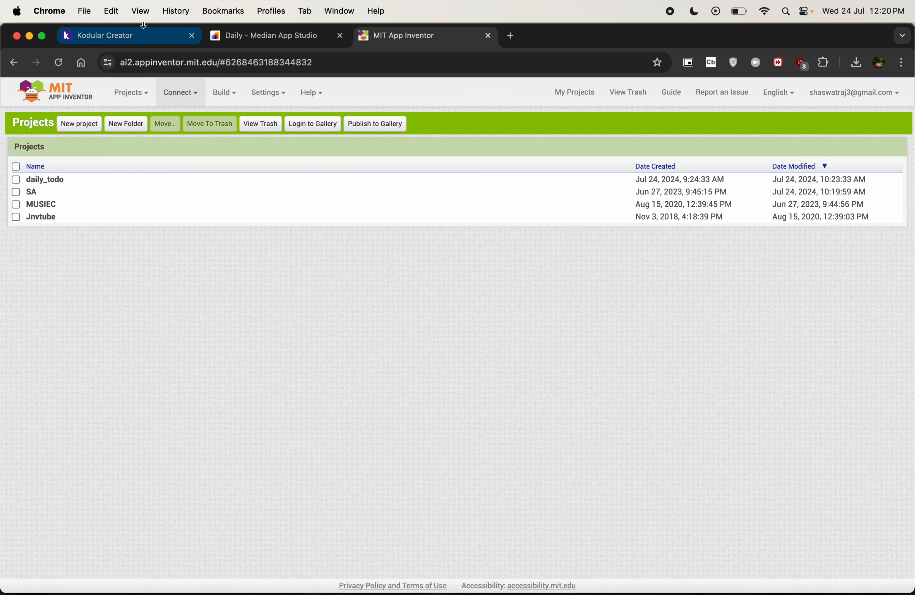
pyautogui.click(149, 38)
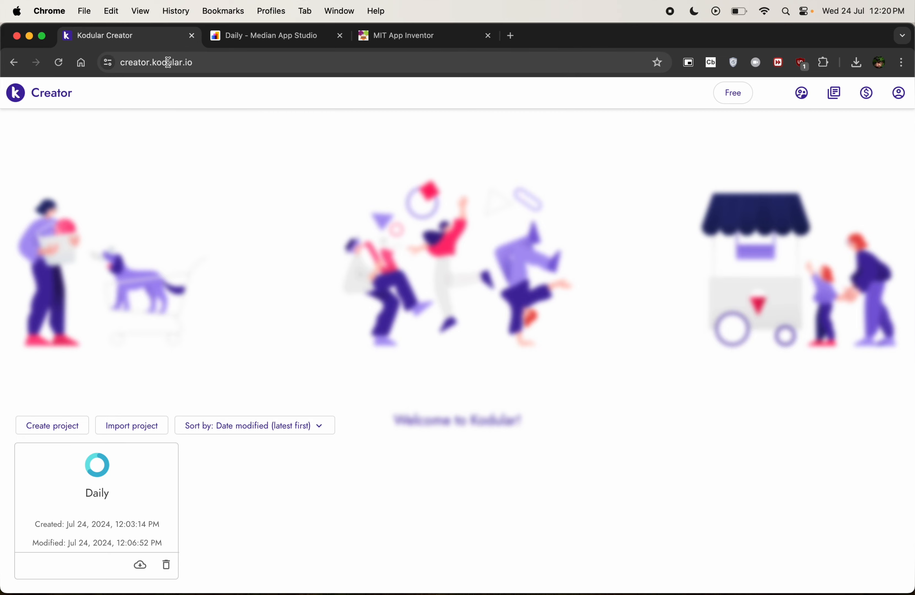
pyautogui.moveTo(182, 63); pyautogui.dragTo(246, 62)
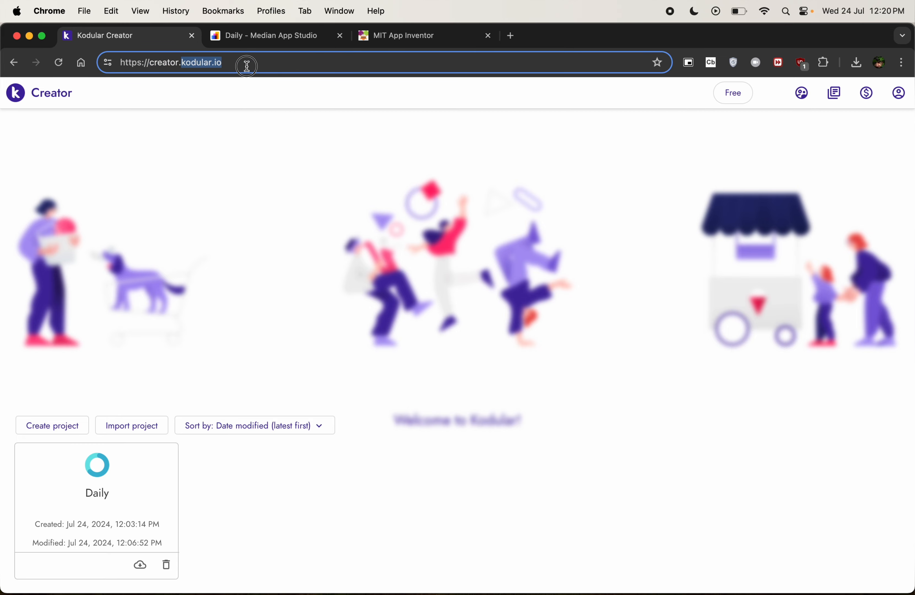
pyautogui.doubleClick(198, 62)
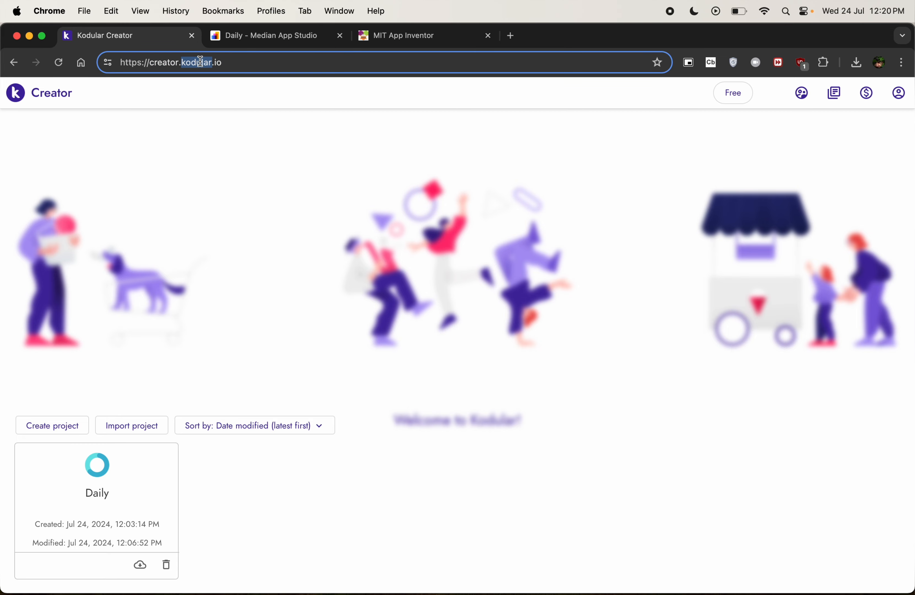
# Step: Google 'makedroid' in a new tab, then close it to return to Kodular
pyautogui.press('super+t')
pyautogui.write('ma')
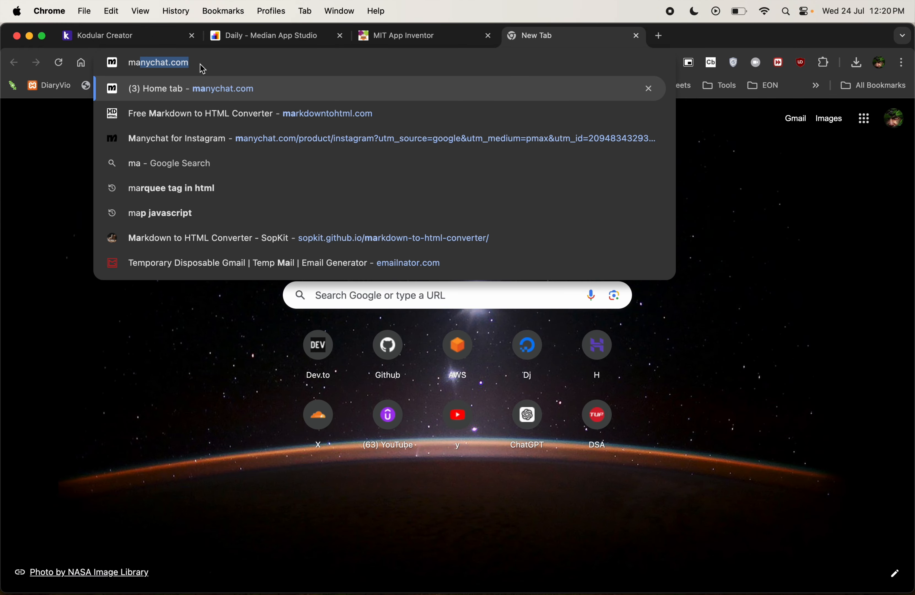
pyautogui.write('kedroid')
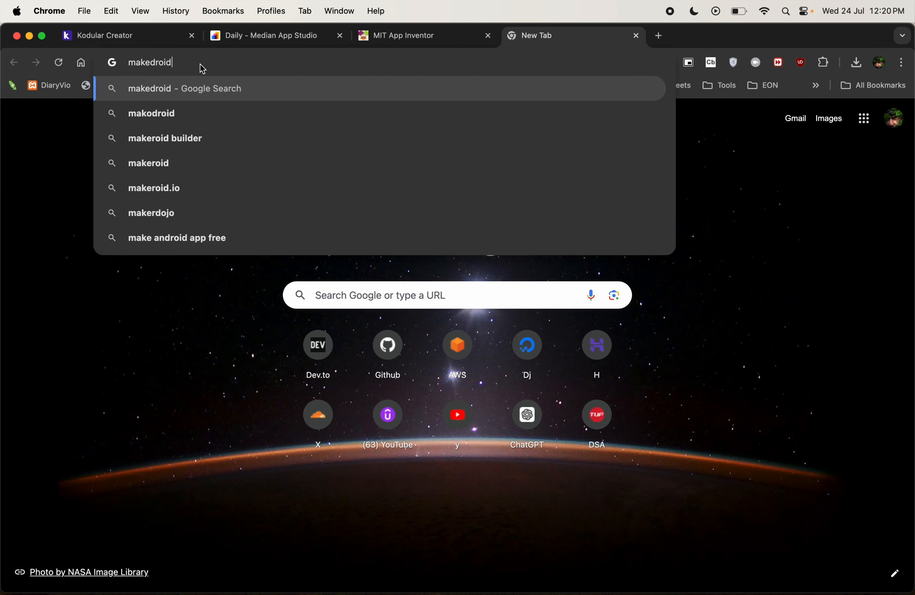
pyautogui.press('Return')
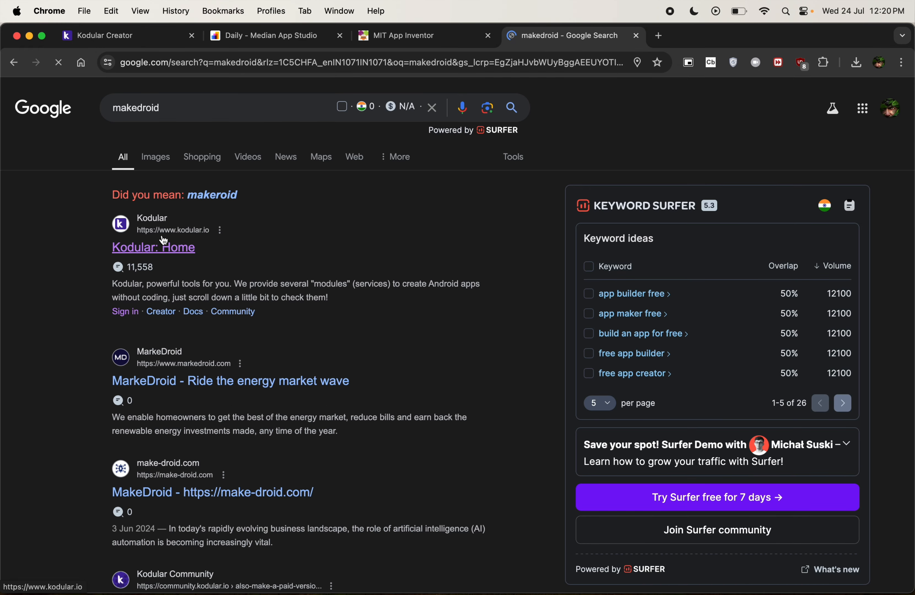
pyautogui.press('super+w')
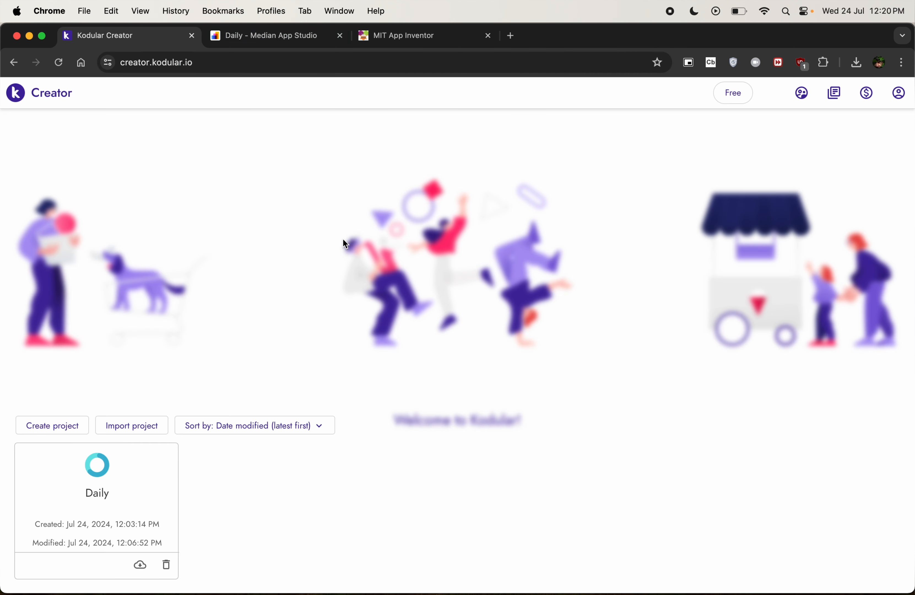
# Step: Start a new Kodular project named 'DailyTodo'
pyautogui.click(58, 425)
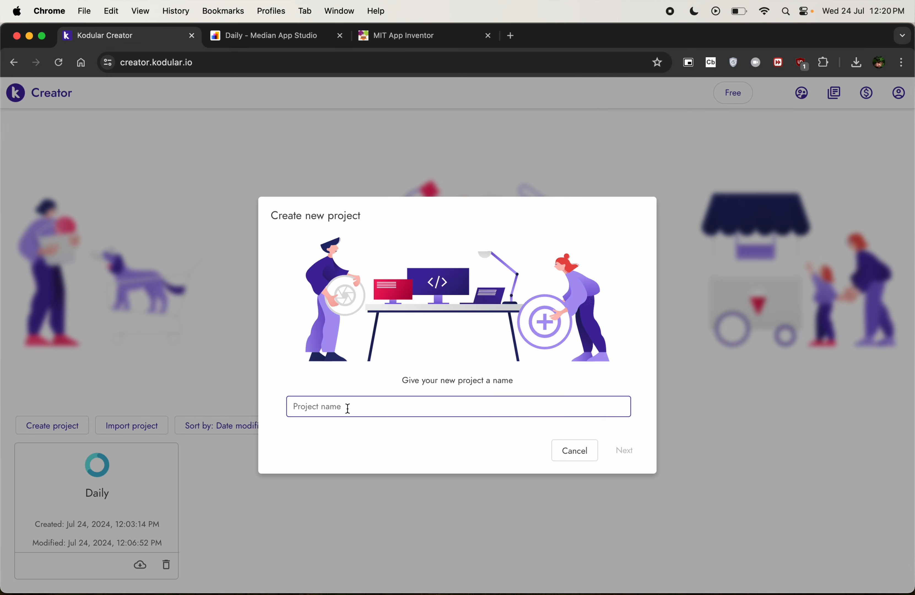
pyautogui.write('Daily')
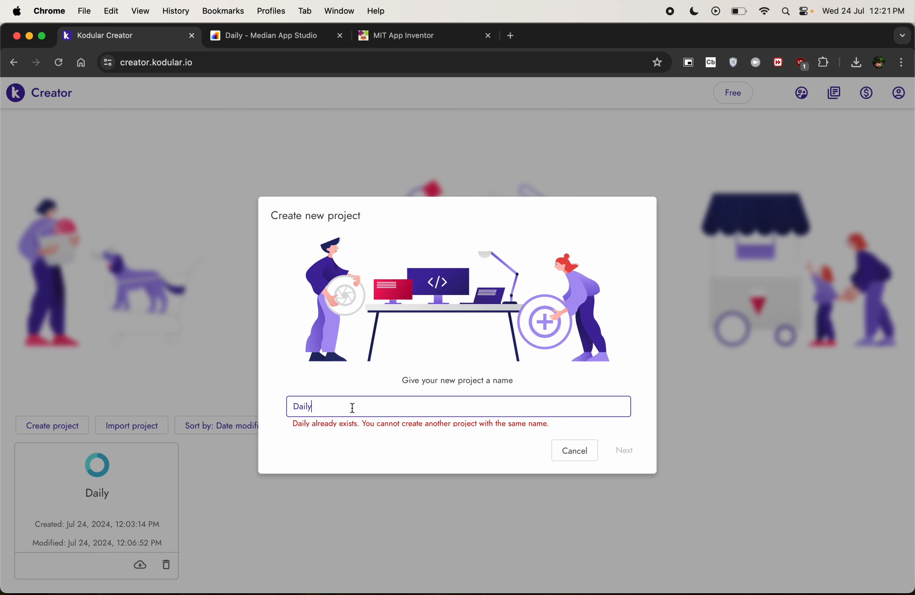
pyautogui.write(' T')
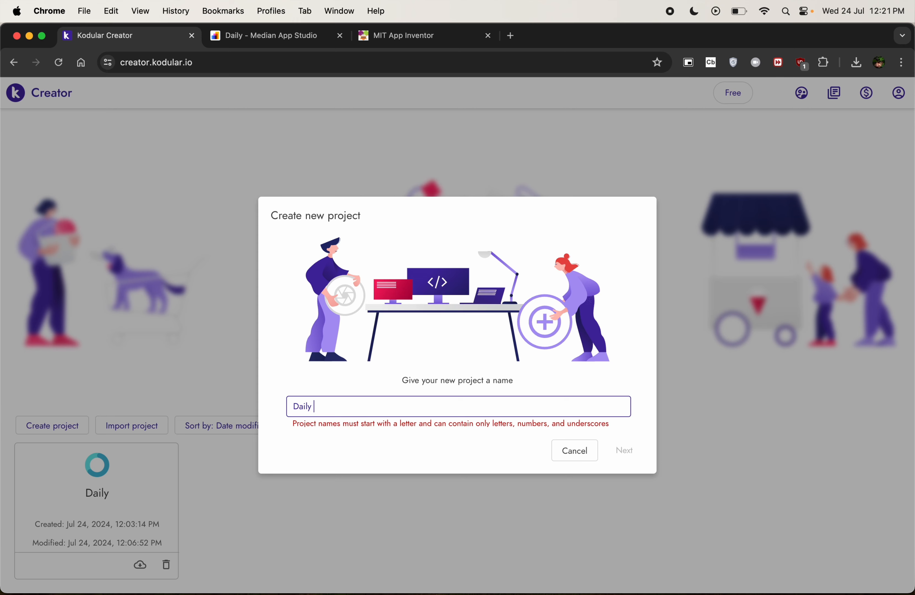
pyautogui.press('BackSpace')
pyautogui.write('Todo')
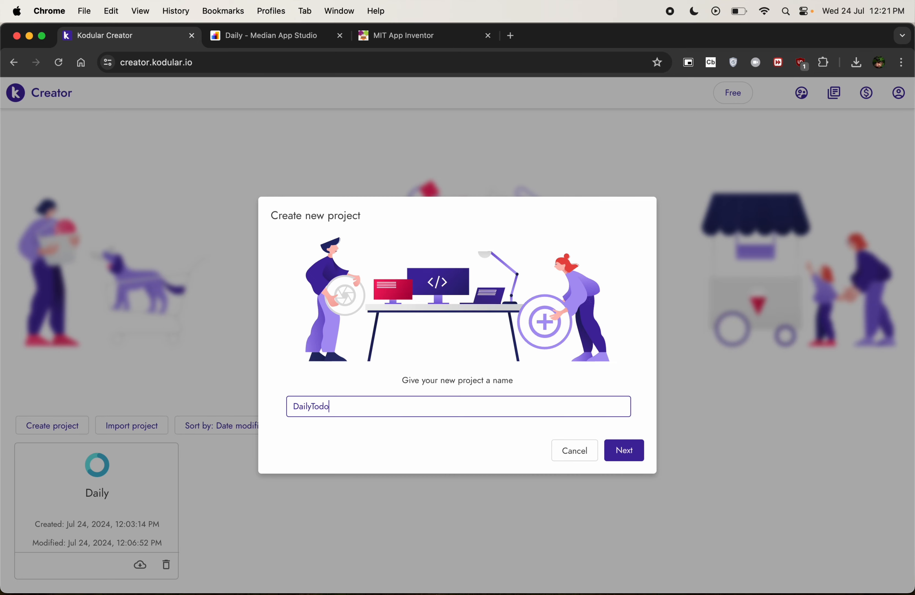
pyautogui.press('Return')
# Step: Configure the DailyTodo project with package com.daily.todos and finish creating it
pyautogui.click(526, 254)
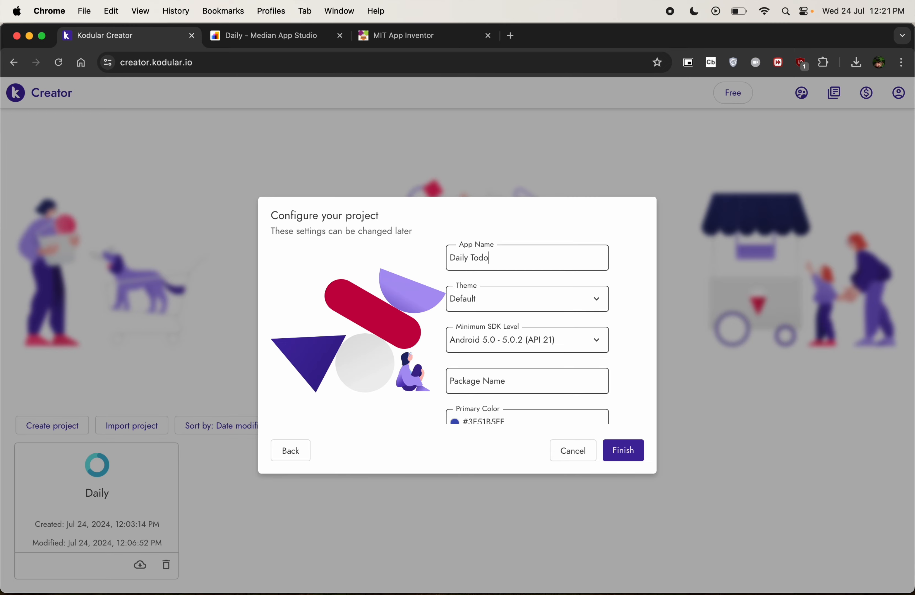
pyautogui.scroll(-5, 595, 294)
pyautogui.scroll(2, 563, 263)
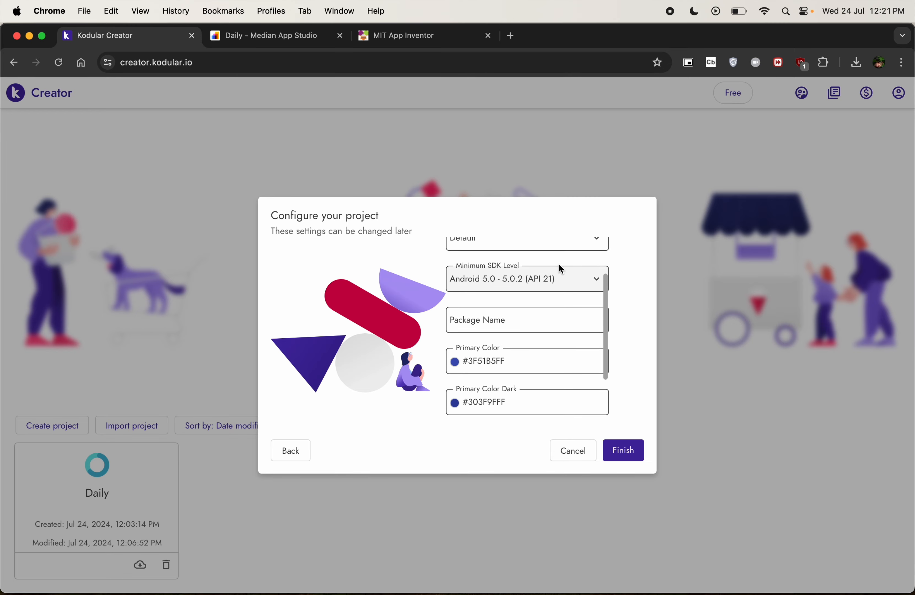
pyautogui.click(552, 276)
pyautogui.click(632, 286)
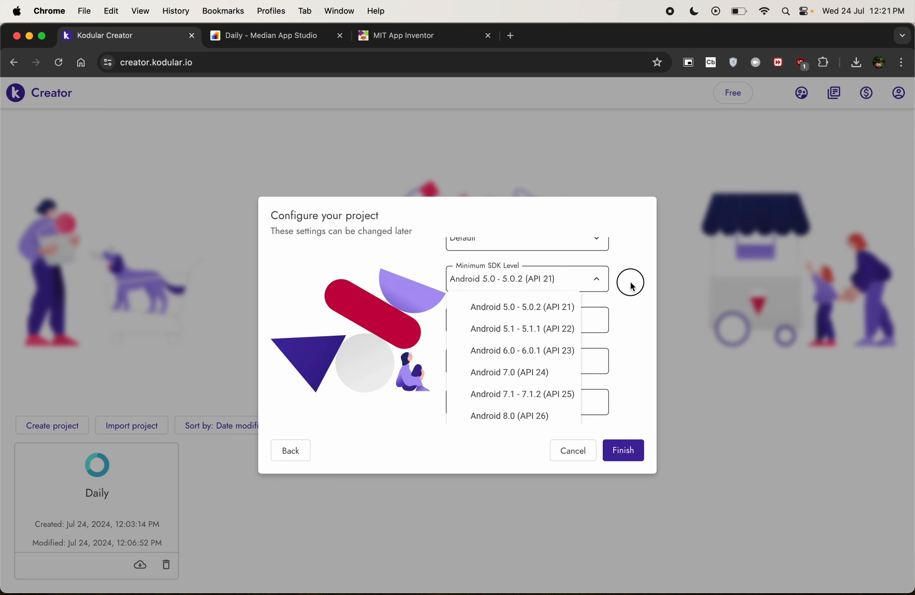
pyautogui.click(535, 321)
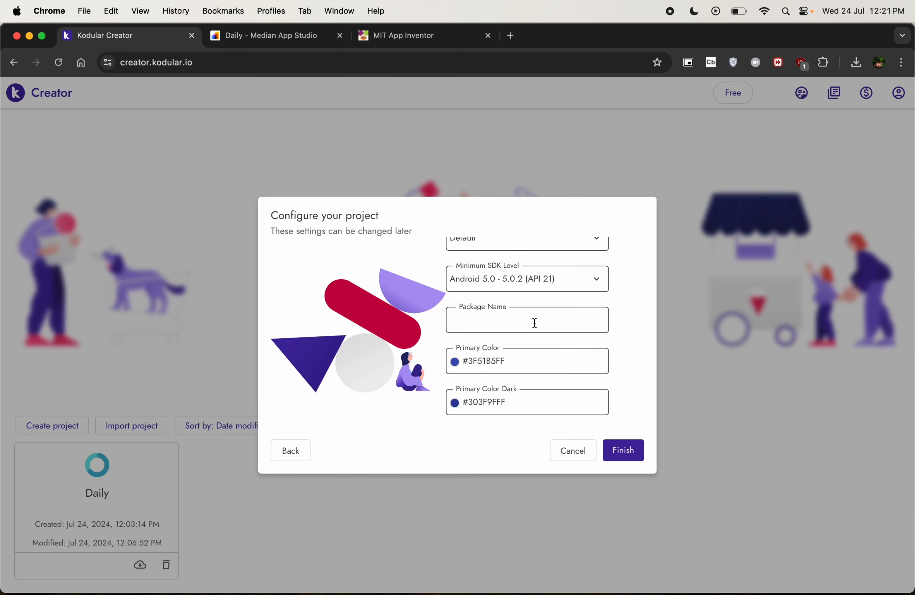
pyautogui.scroll(-1, 535, 323)
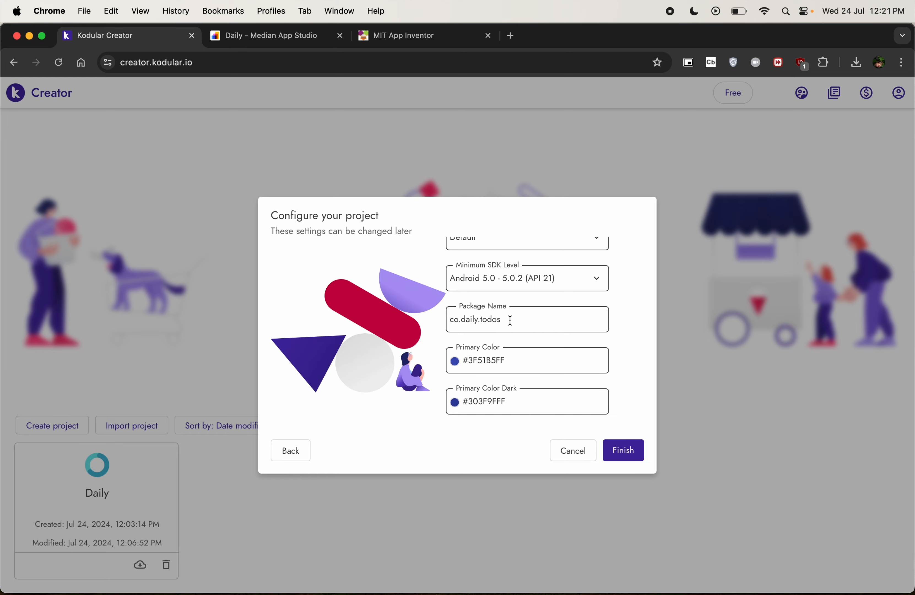
pyautogui.write('m')
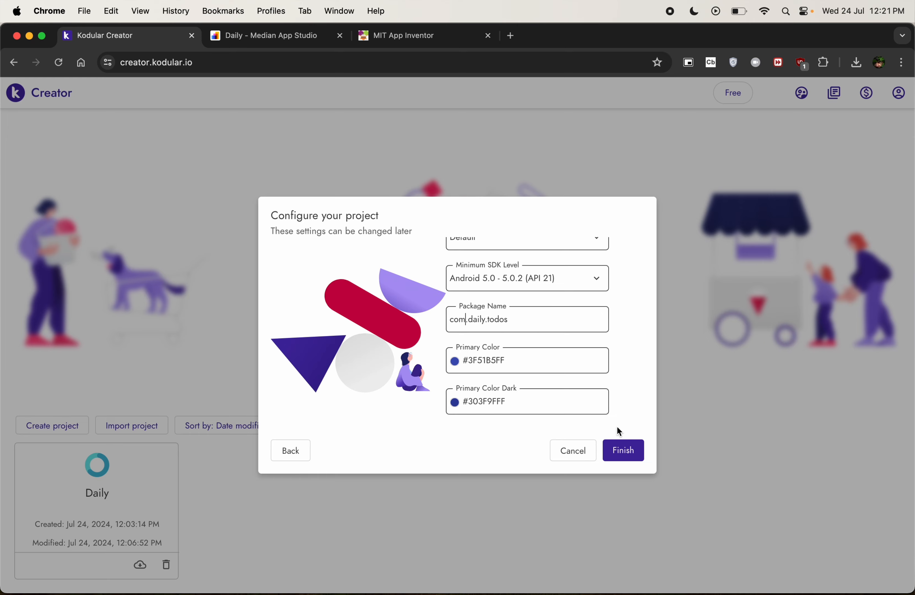
pyautogui.click(637, 451)
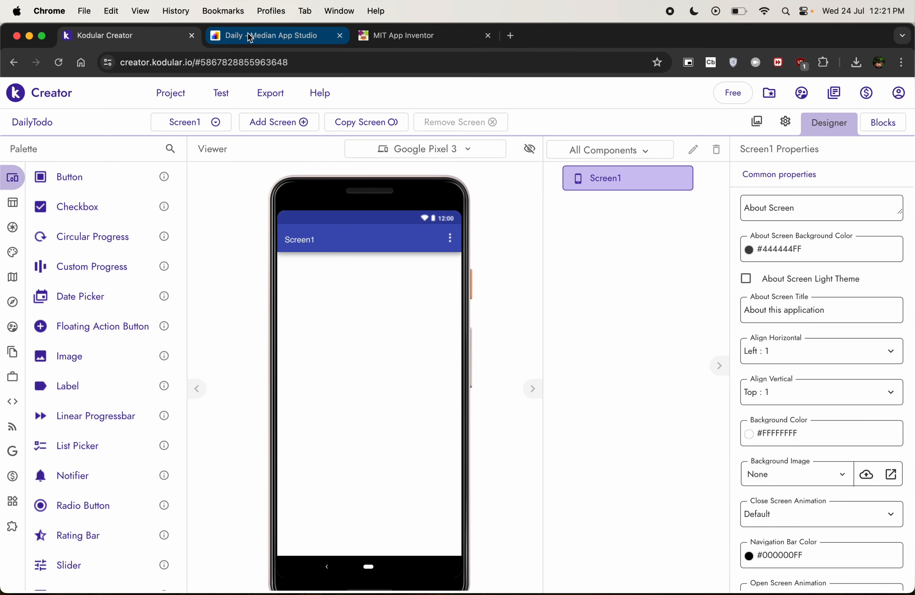
# Step: In Median Branding, replace the Android app icon with logo.png and save
pyautogui.click(219, 38)
pyautogui.click(116, 35)
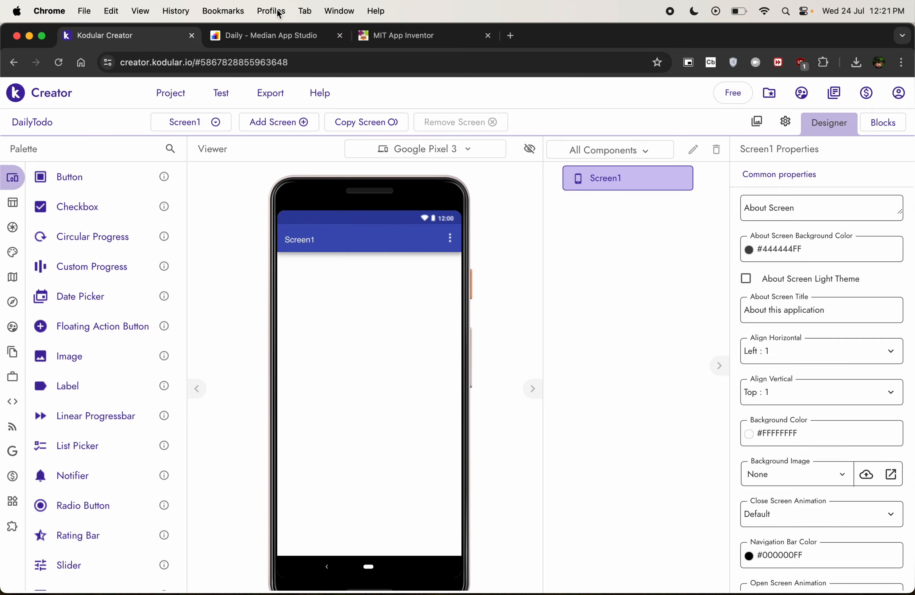
pyautogui.click(319, 35)
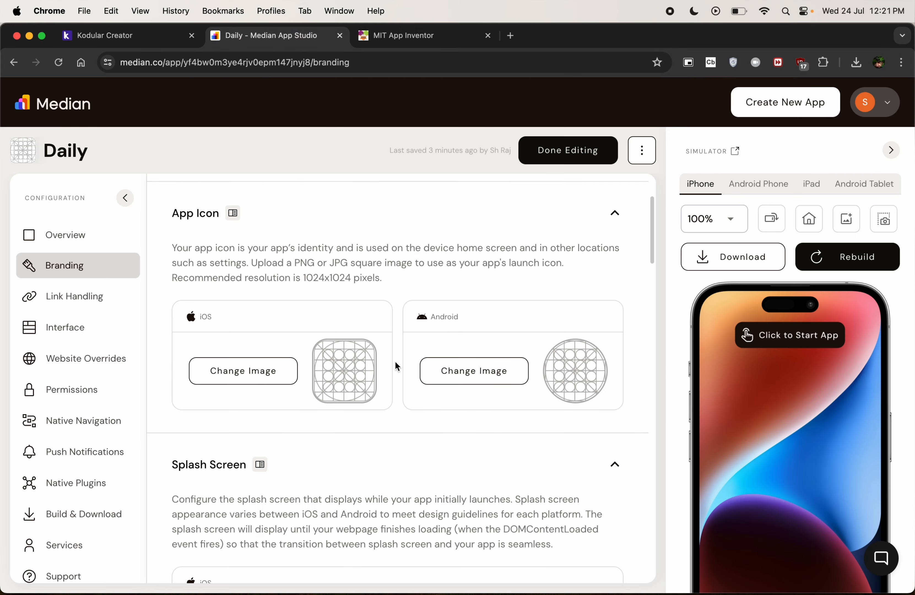
pyautogui.click(454, 373)
pyautogui.click(441, 252)
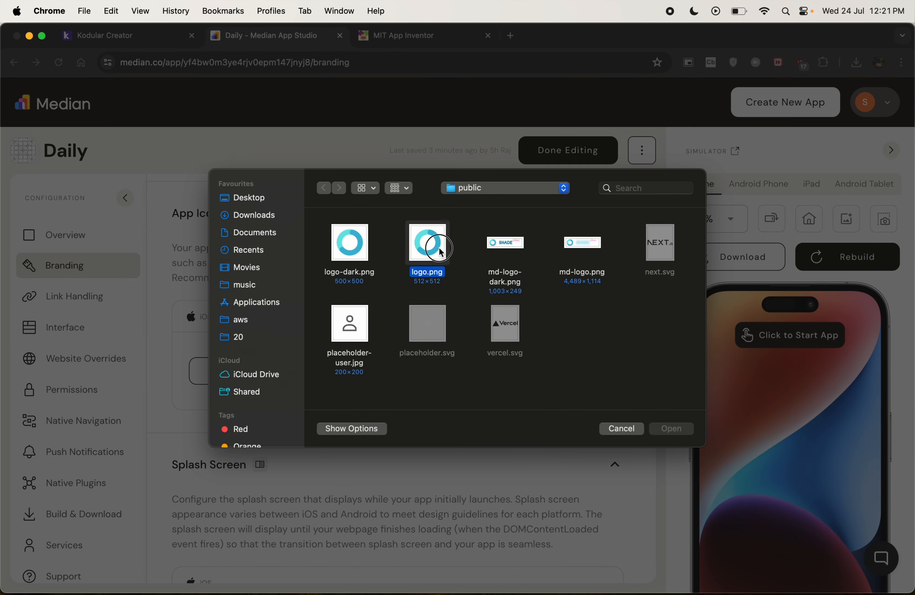
pyautogui.doubleClick(441, 252)
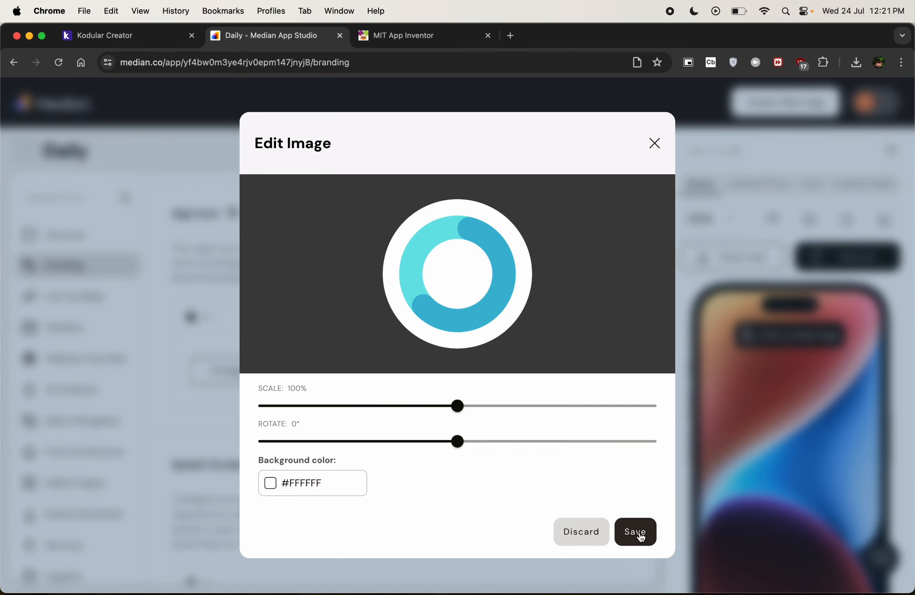
pyautogui.click(641, 536)
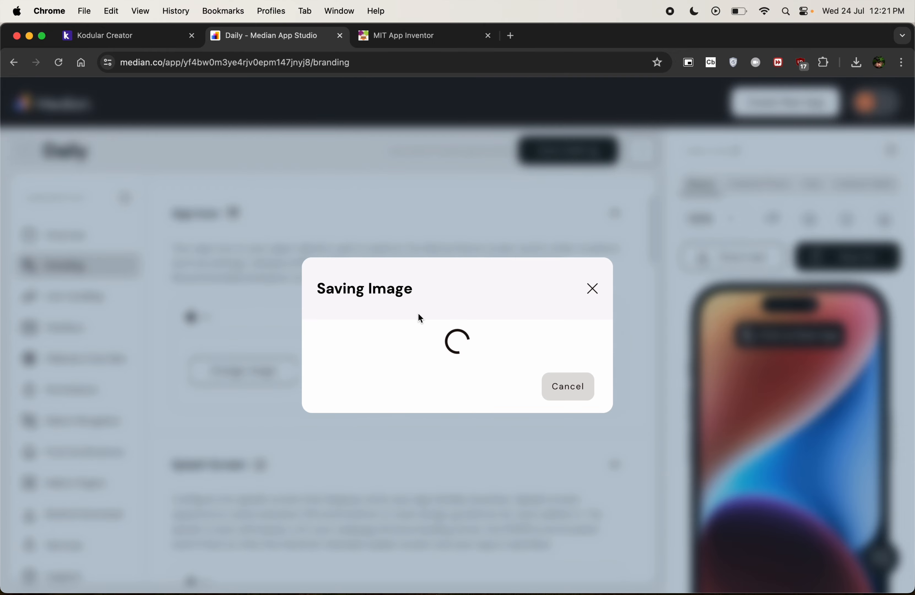
# Step: Open the daily_todo project in MIT App Inventor
pyautogui.click(367, 37)
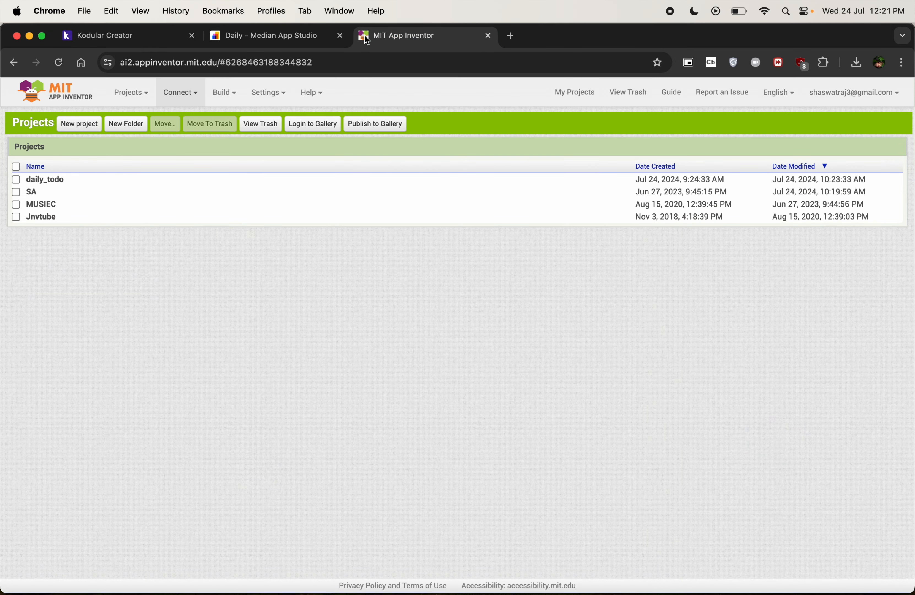
pyautogui.click(39, 179)
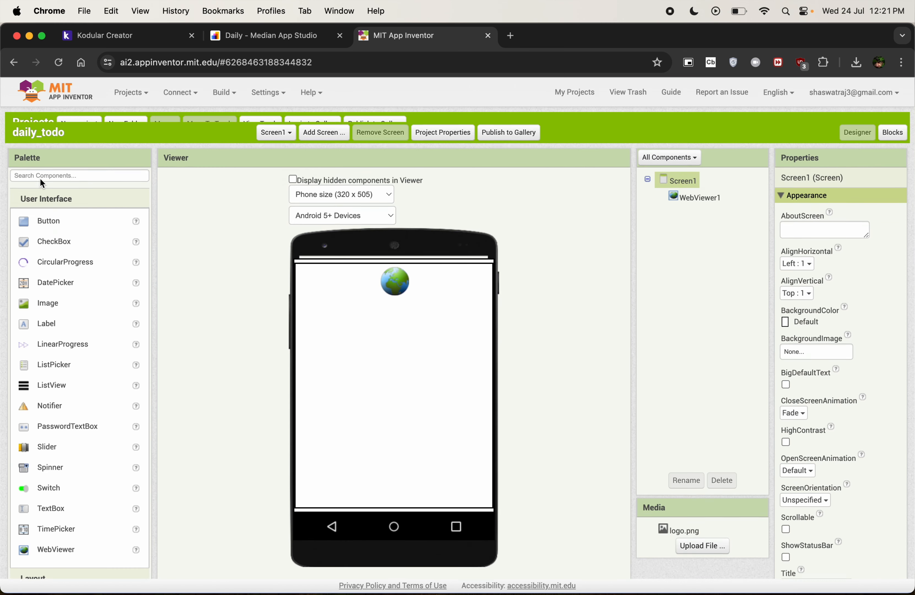
pyautogui.scroll(-5, 129, 312)
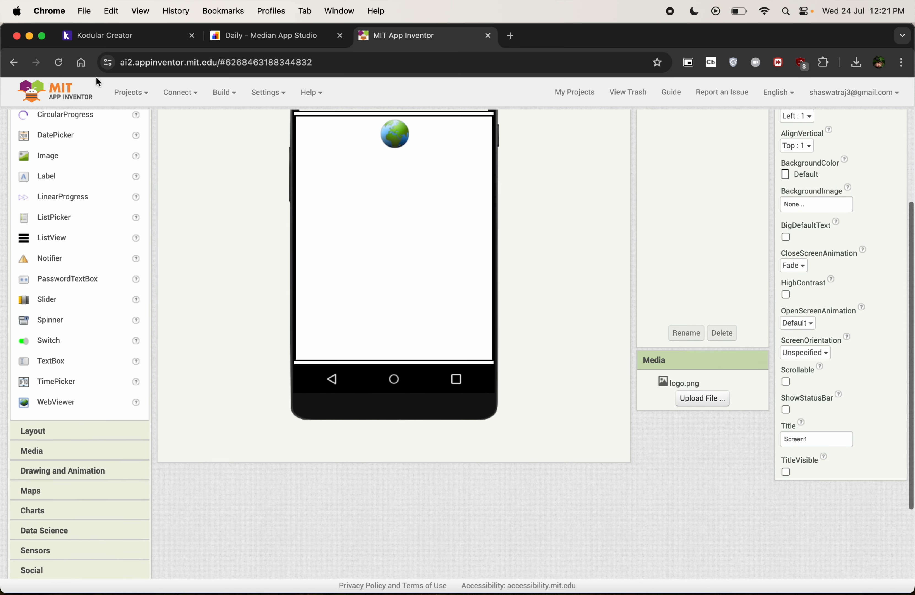
pyautogui.scroll(3, 215, 223)
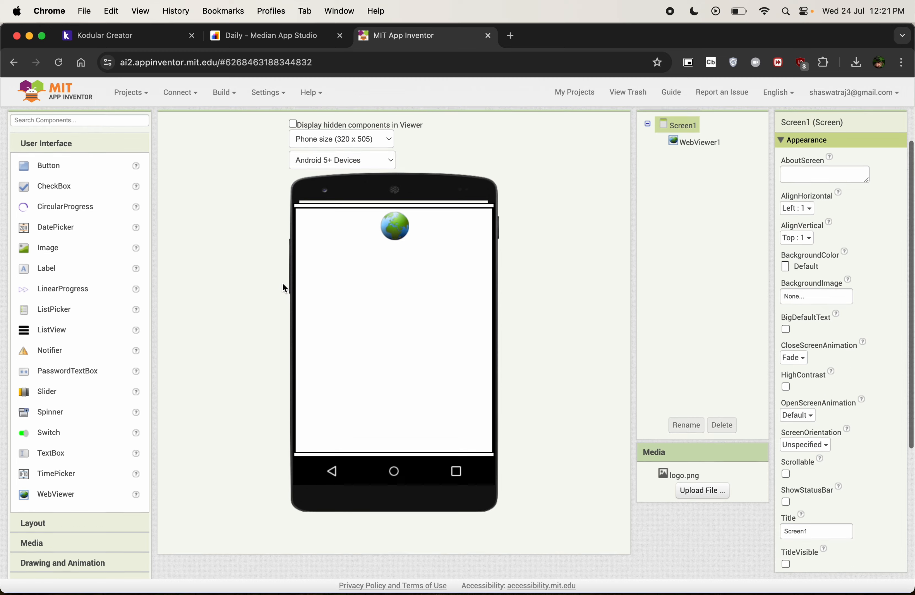
pyautogui.scroll(2, 282, 288)
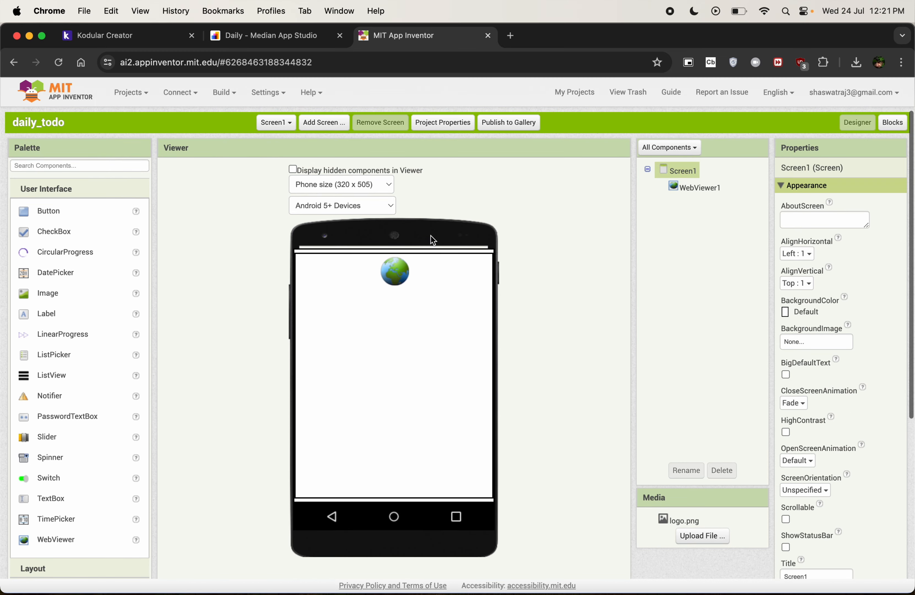
# Step: Close the App Inventor tab to return to Median's Splash Screen settings
pyautogui.click(134, 33)
pyautogui.click(454, 39)
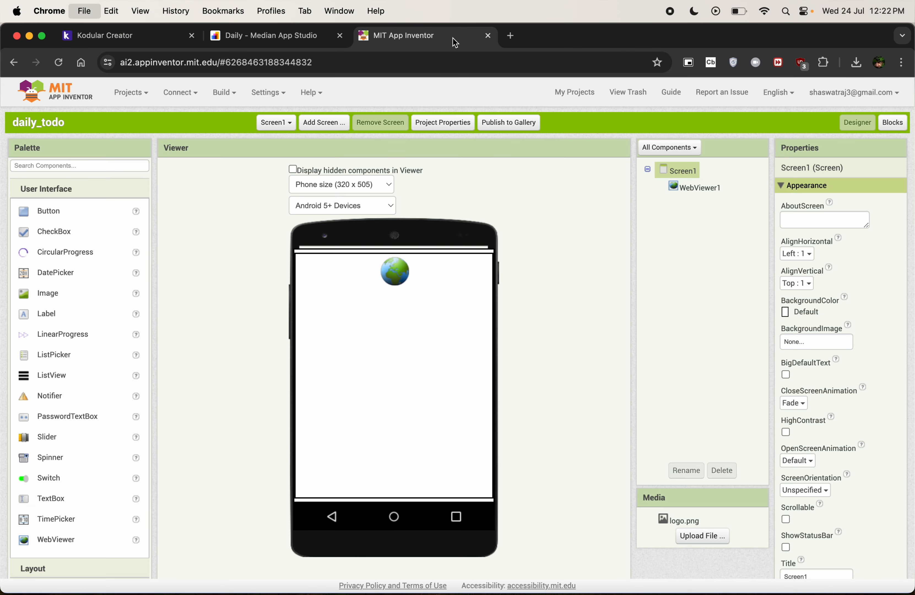
pyautogui.press('super+w')
pyautogui.scroll(-5, 478, 261)
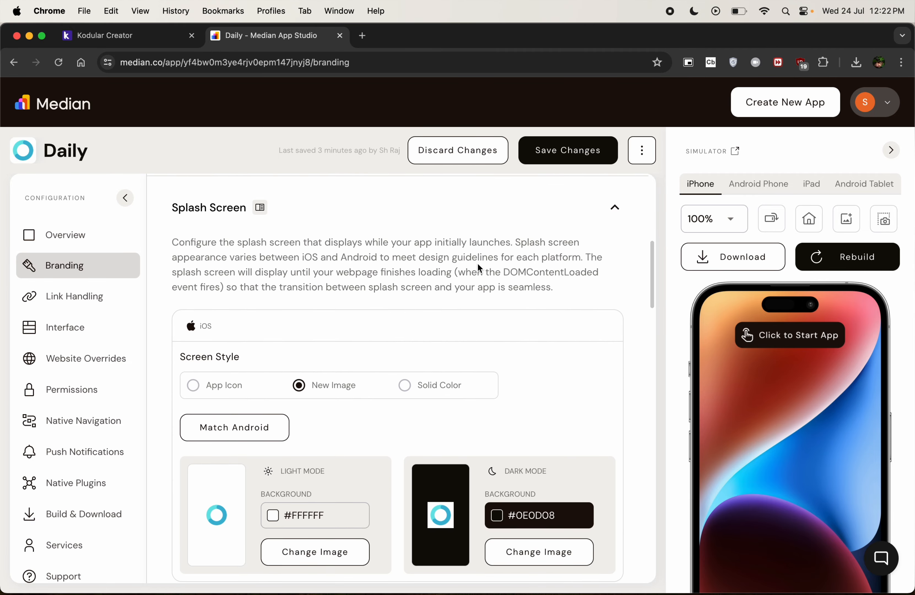
pyautogui.scroll(5, 477, 267)
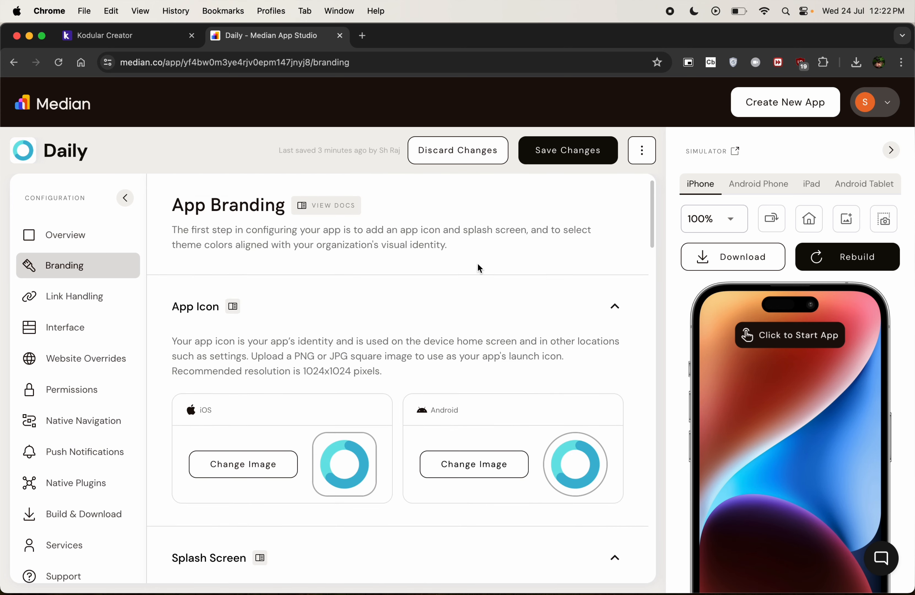
pyautogui.scroll(-5, 449, 291)
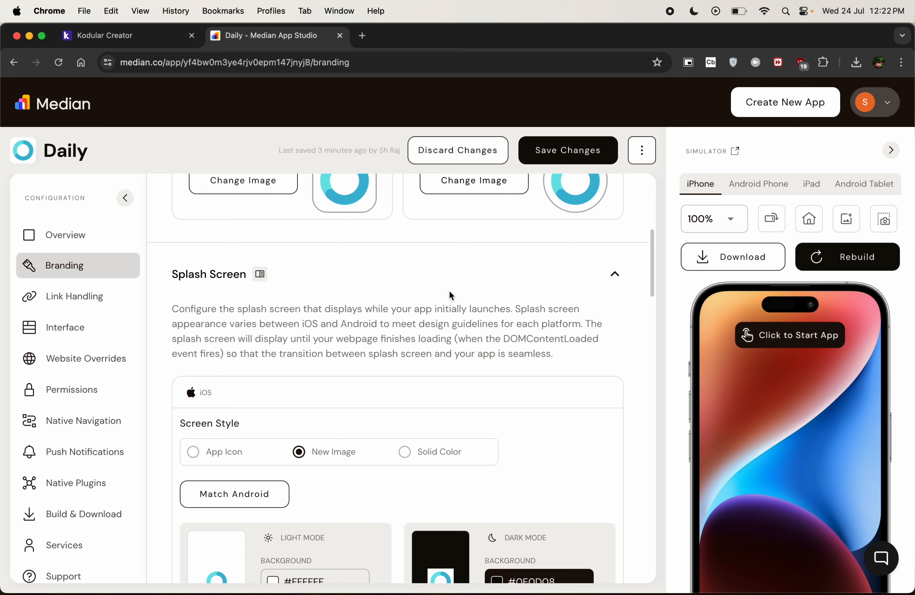
pyautogui.scroll(-1, 421, 303)
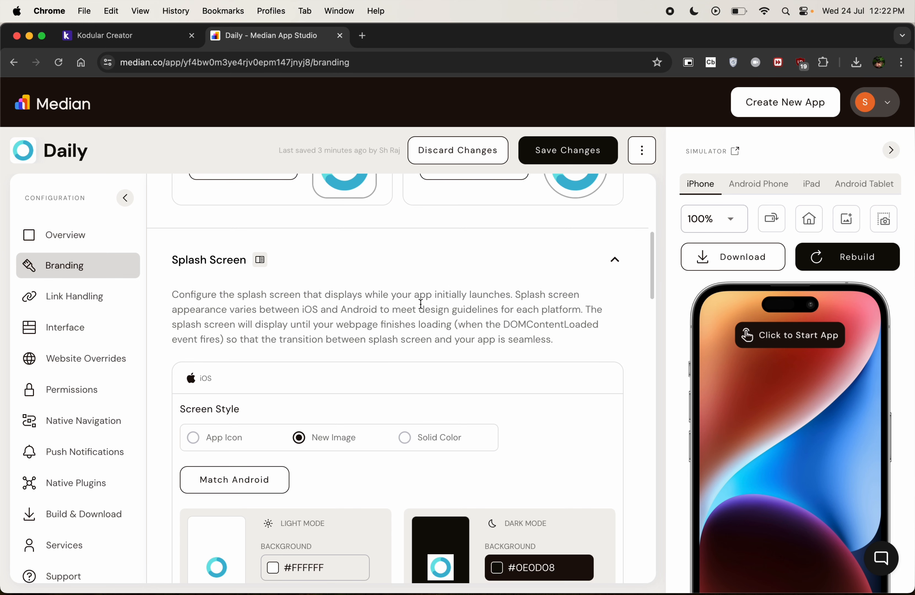
pyautogui.scroll(5, 421, 303)
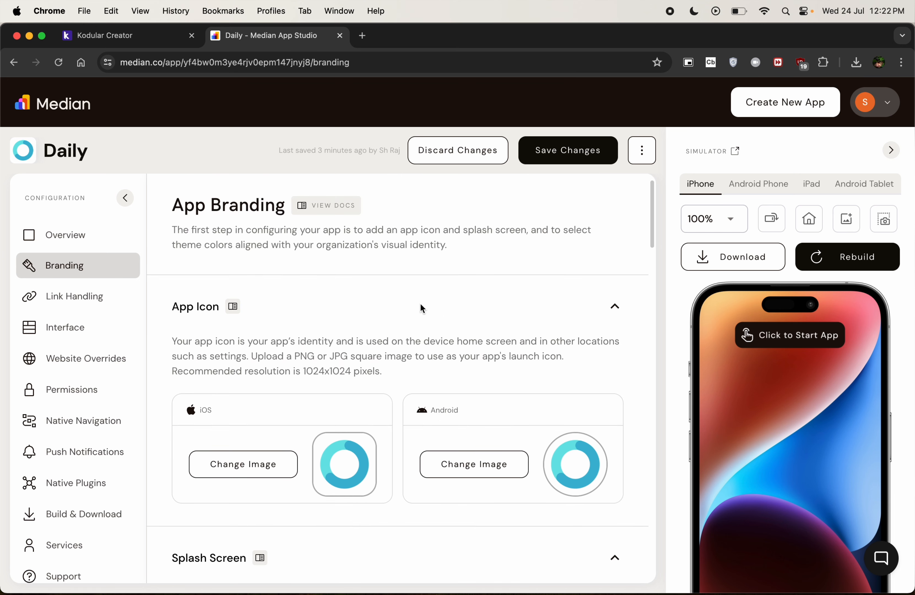
pyautogui.scroll(-4, 421, 303)
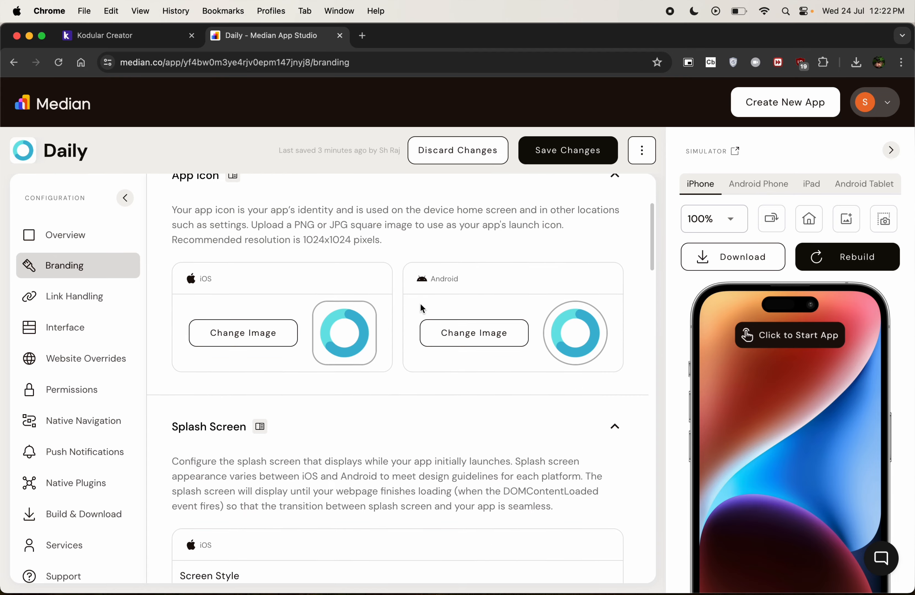
pyautogui.scroll(-1, 398, 379)
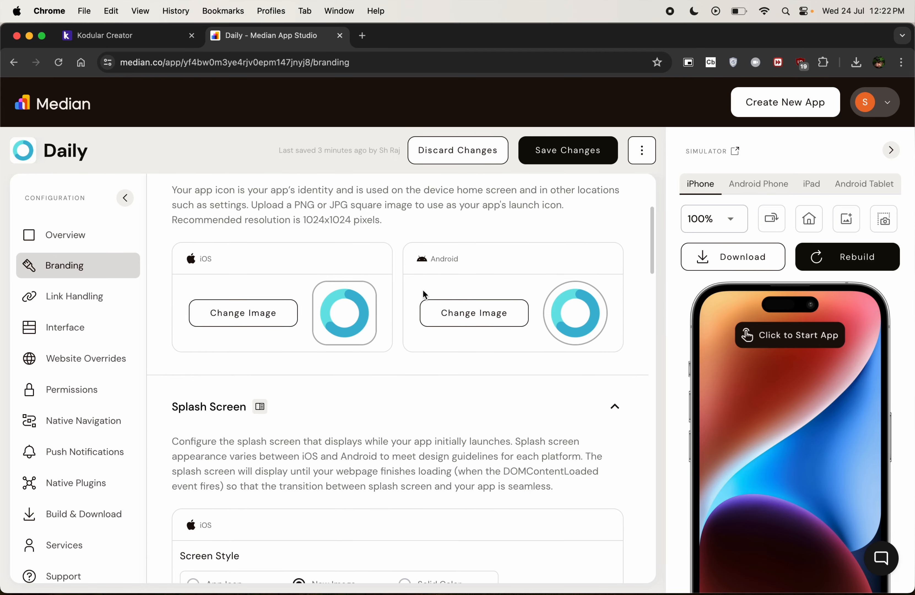
pyautogui.scroll(-1, 470, 334)
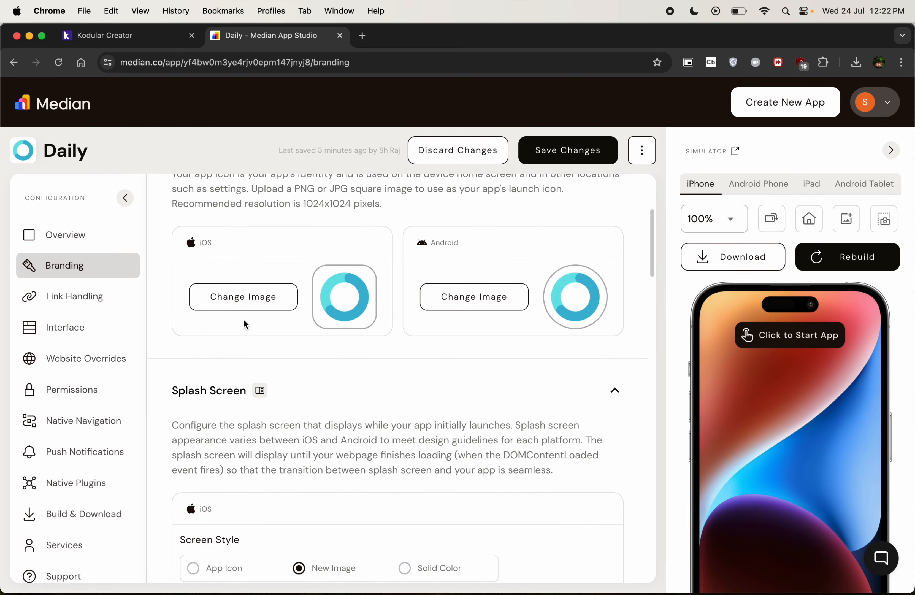
pyautogui.scroll(-3, 604, 348)
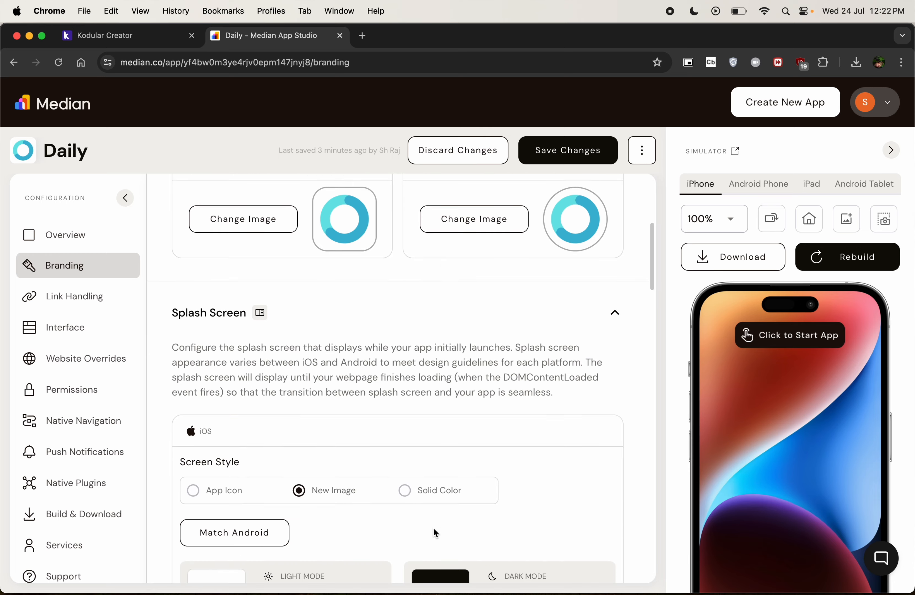
pyautogui.click(197, 491)
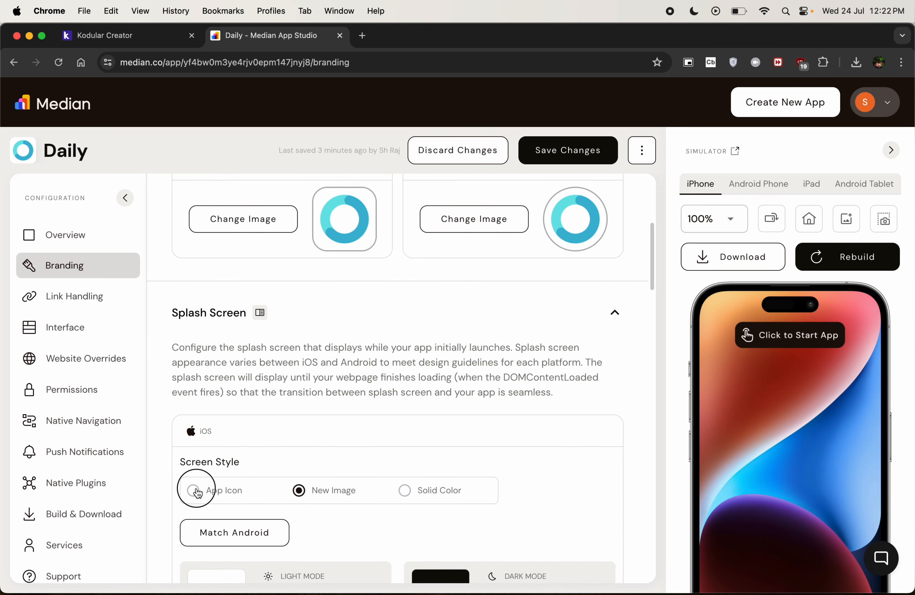
pyautogui.click(319, 499)
pyautogui.scroll(-5, 320, 502)
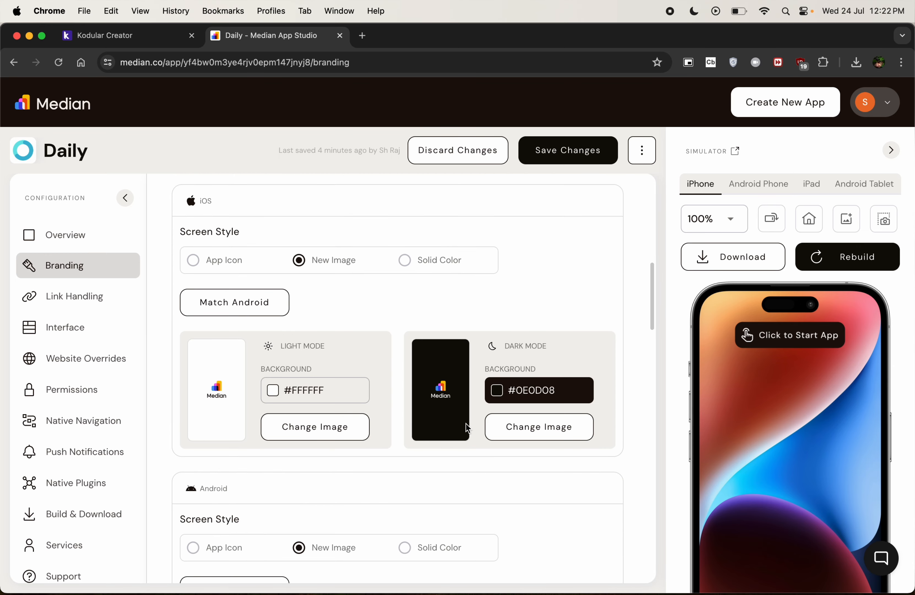
pyautogui.scroll(-3, 368, 532)
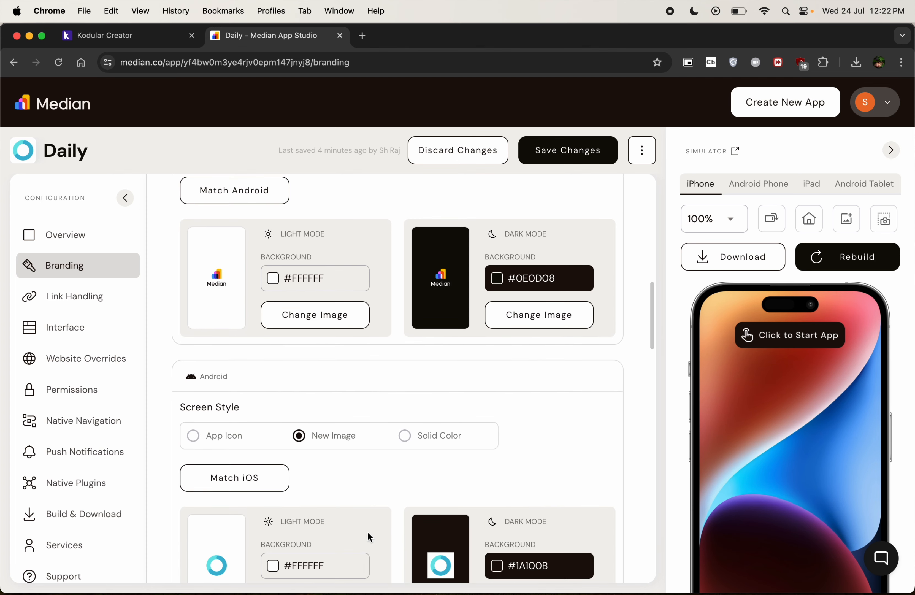
pyautogui.scroll(2, 368, 532)
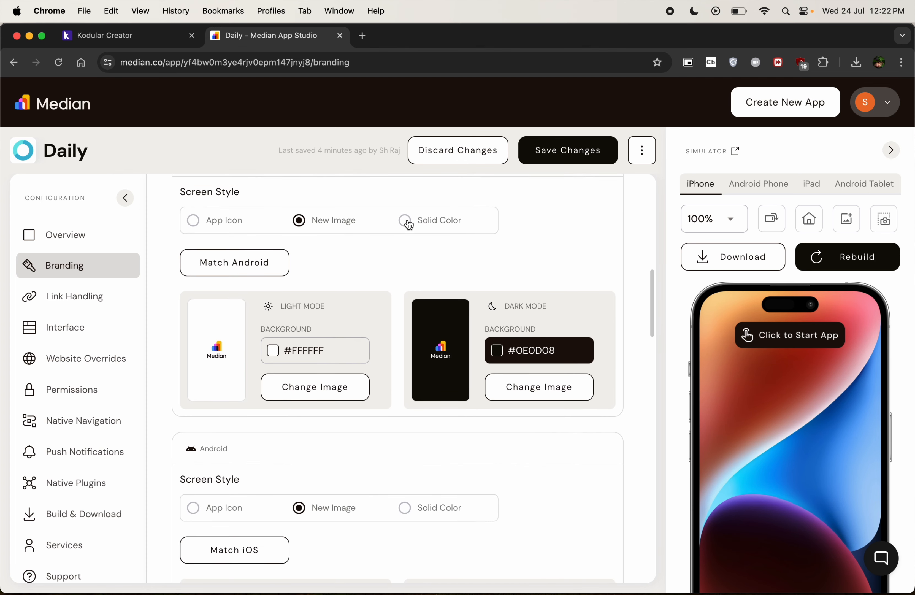
# Step: Set the iOS splash Screen Style to App Icon
pyautogui.click(406, 222)
pyautogui.click(197, 223)
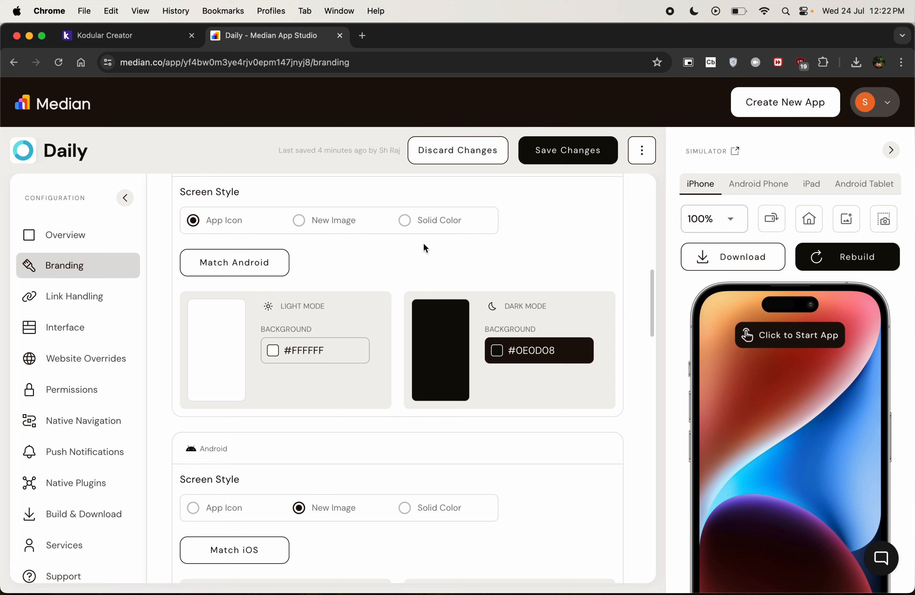
pyautogui.click(410, 222)
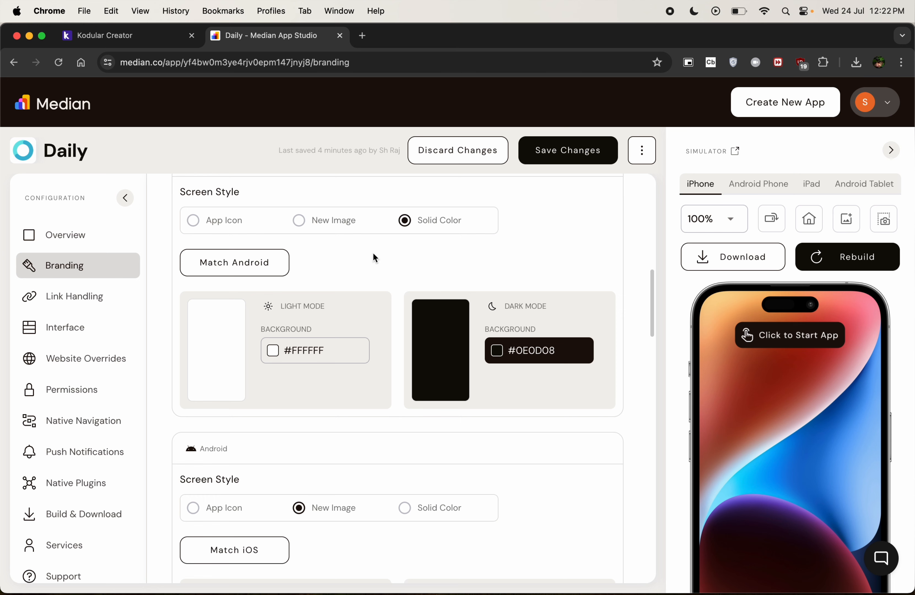
pyautogui.click(250, 220)
pyautogui.scroll(-1, 406, 334)
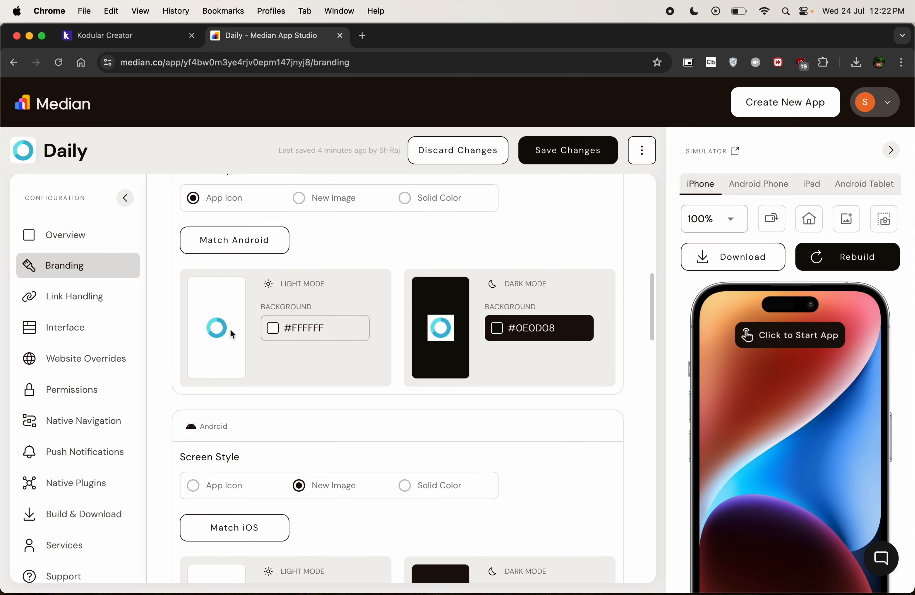
pyautogui.scroll(-10, 386, 431)
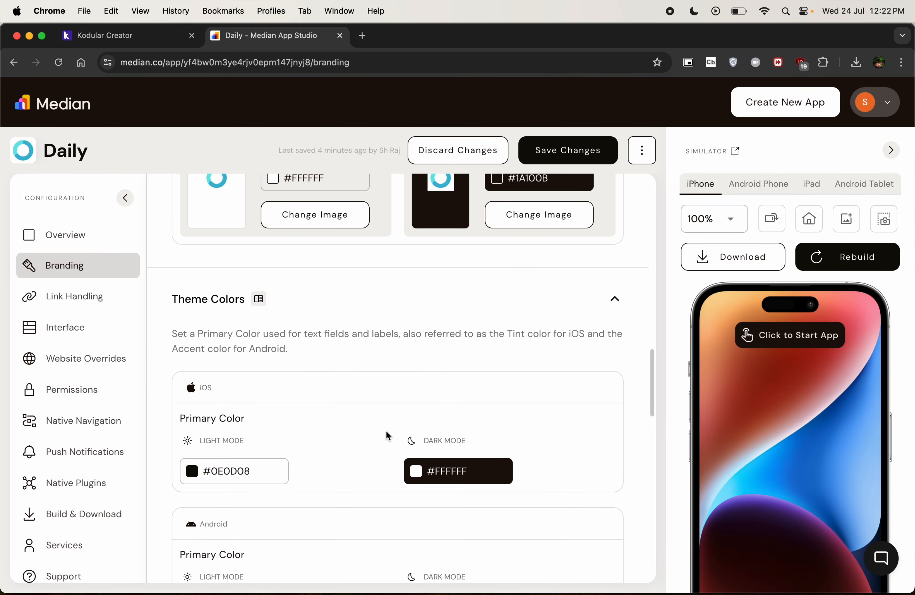
pyautogui.scroll(6, 387, 436)
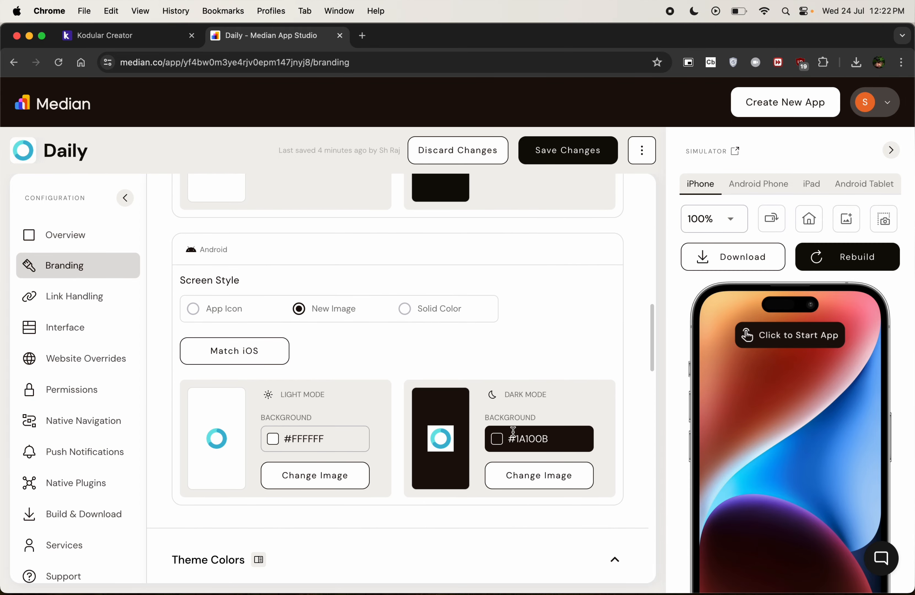
# Step: Set the Android dark-mode splash background to white #FFFFFF
pyautogui.click(516, 432)
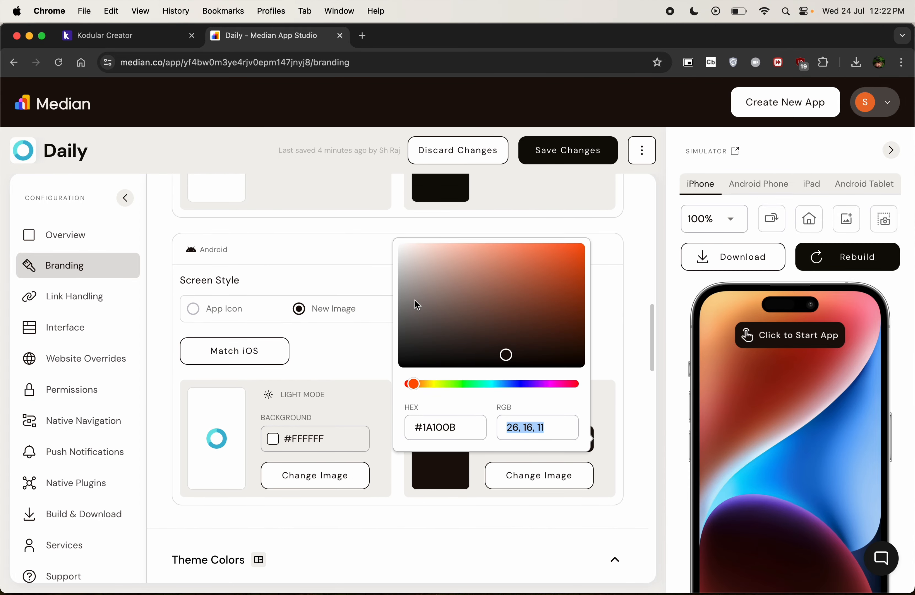
pyautogui.moveTo(415, 301); pyautogui.dragTo(363, 233)
pyautogui.click(511, 536)
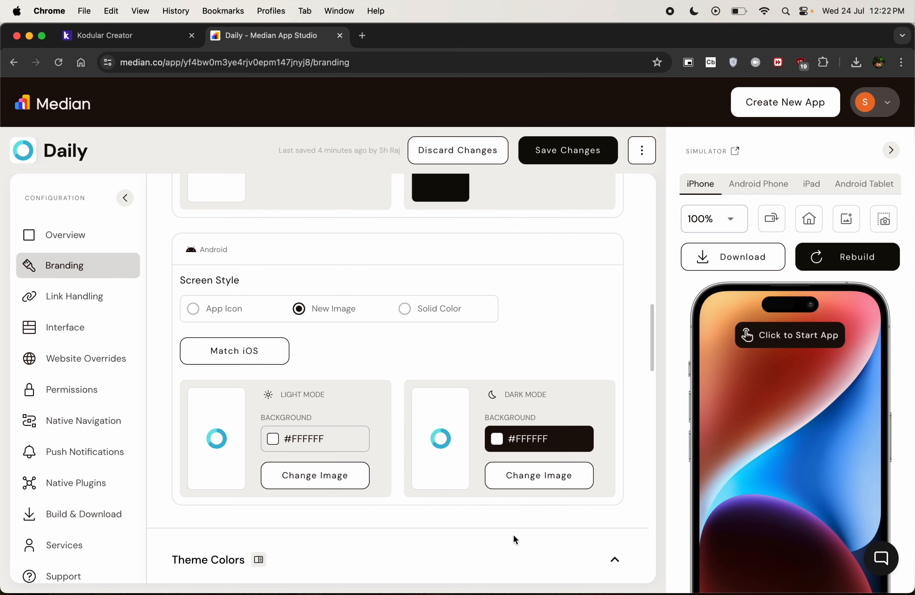
pyautogui.scroll(4, 516, 539)
# Step: Set the iOS dark-mode splash background to white #FFFFFF
pyautogui.click(540, 286)
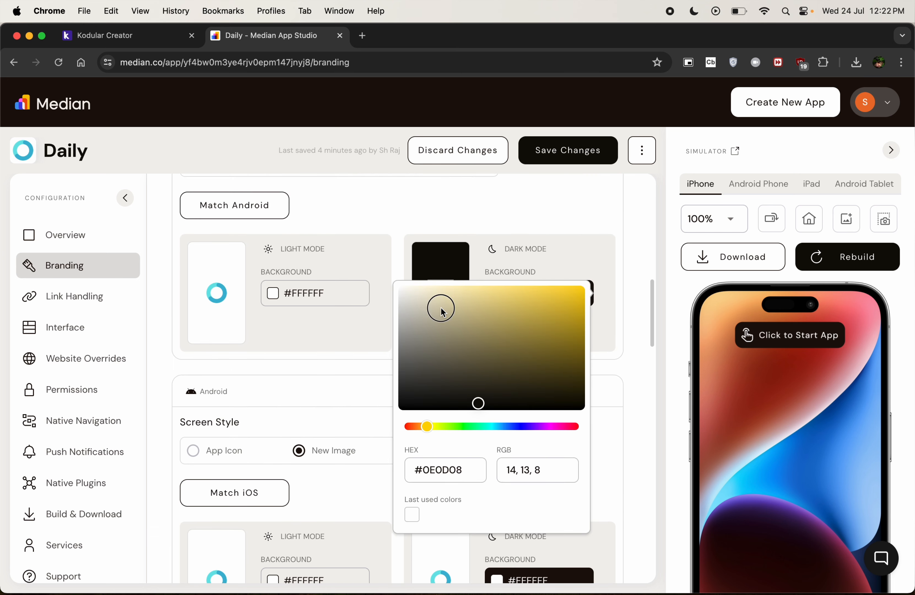
pyautogui.moveTo(441, 311); pyautogui.dragTo(331, 192)
pyautogui.click(374, 214)
pyautogui.scroll(-2, 510, 354)
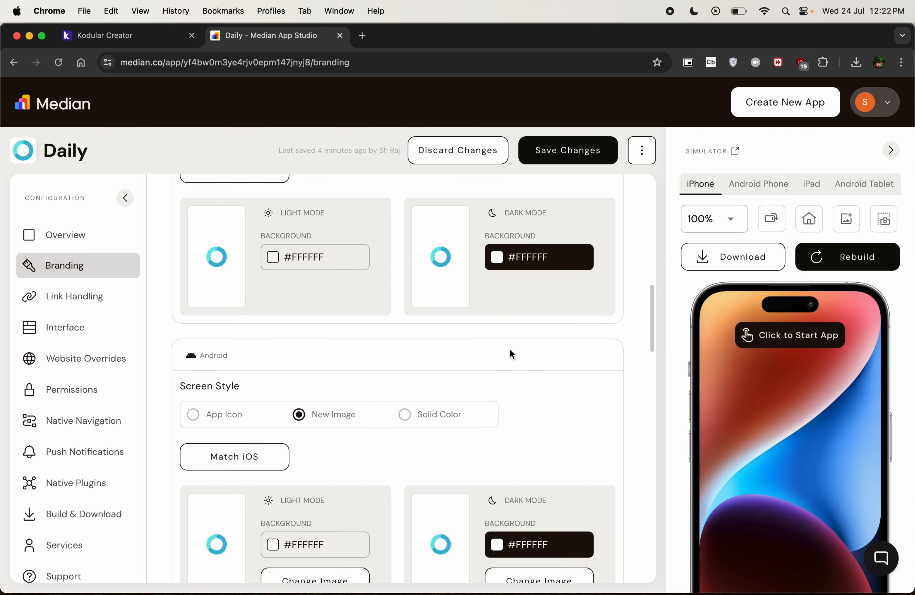
pyautogui.scroll(-10, 510, 349)
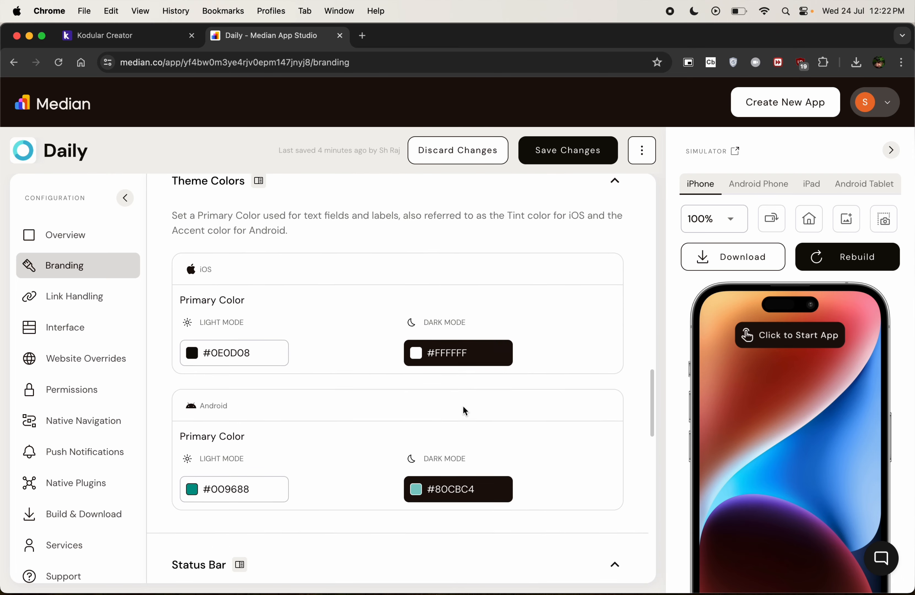
pyautogui.scroll(-3, 463, 411)
pyautogui.scroll(-20, 352, 485)
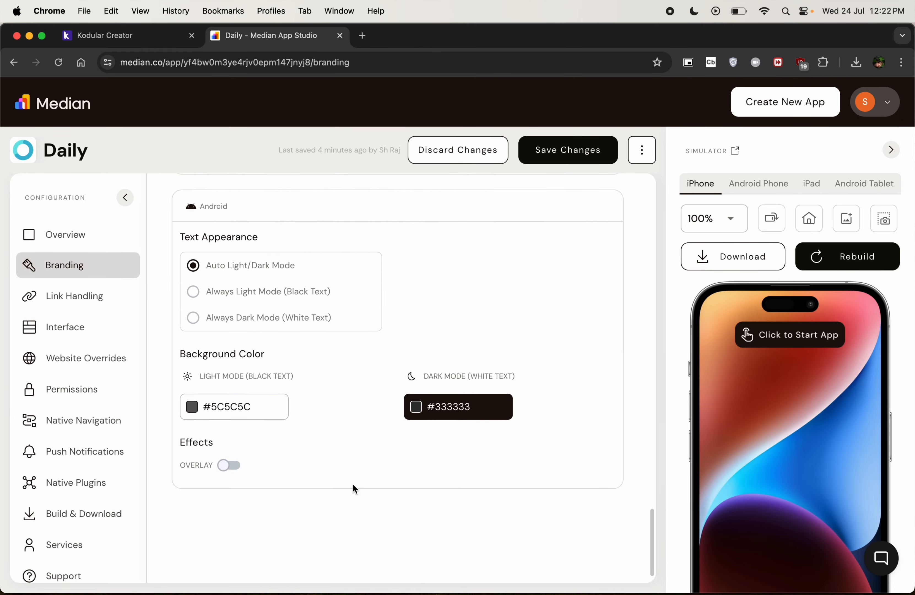
pyautogui.scroll(20, 353, 485)
pyautogui.scroll(-20, 353, 484)
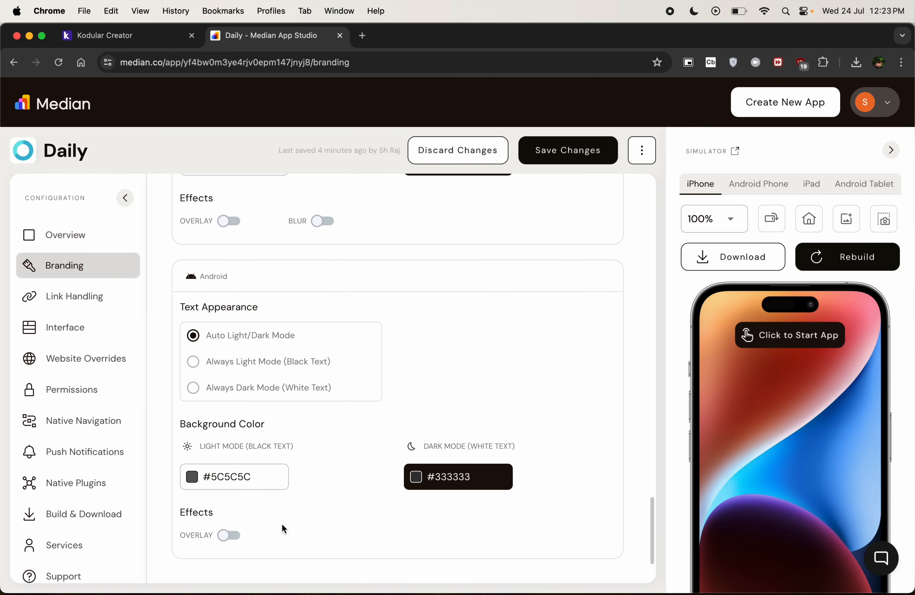
pyautogui.click(230, 535)
pyautogui.scroll(20, 621, 264)
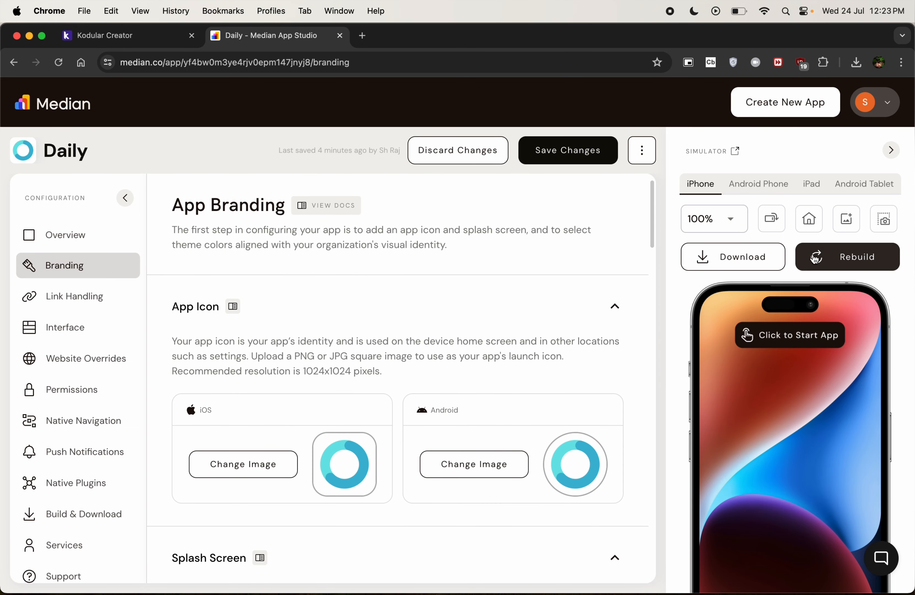
# Step: Save the Daily app's branding changes to rebuild it, then start the app in the simulator
pyautogui.click(577, 154)
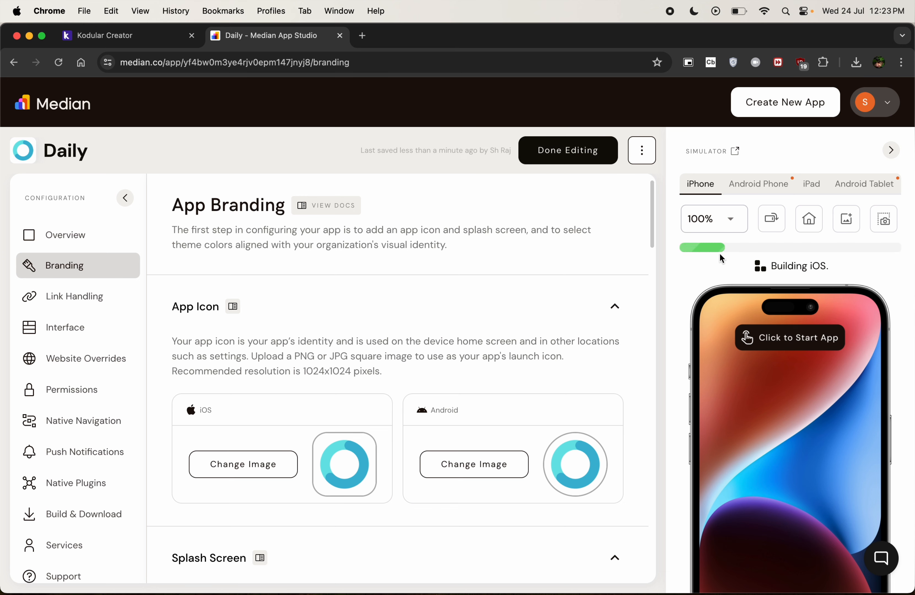
pyautogui.tripleClick(784, 265)
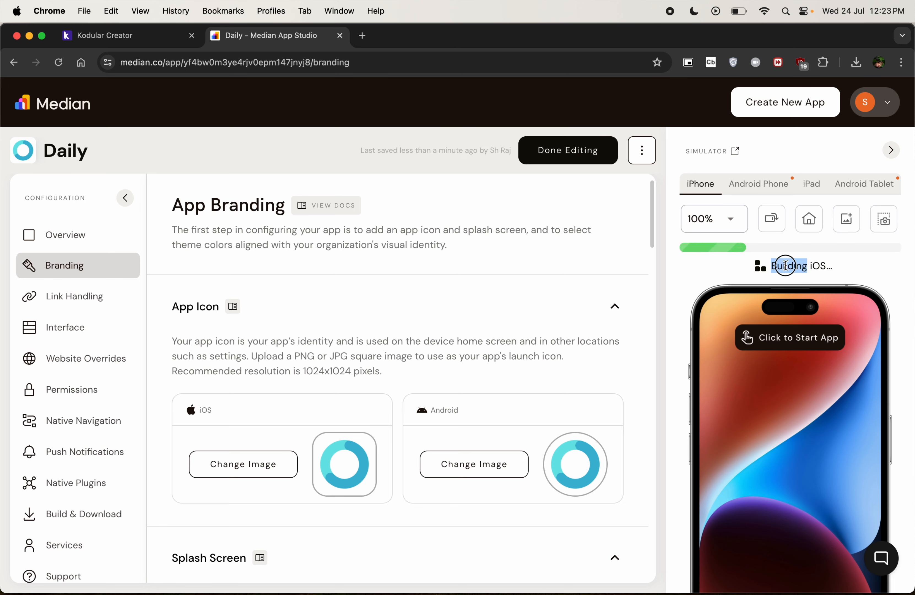
pyautogui.click(537, 256)
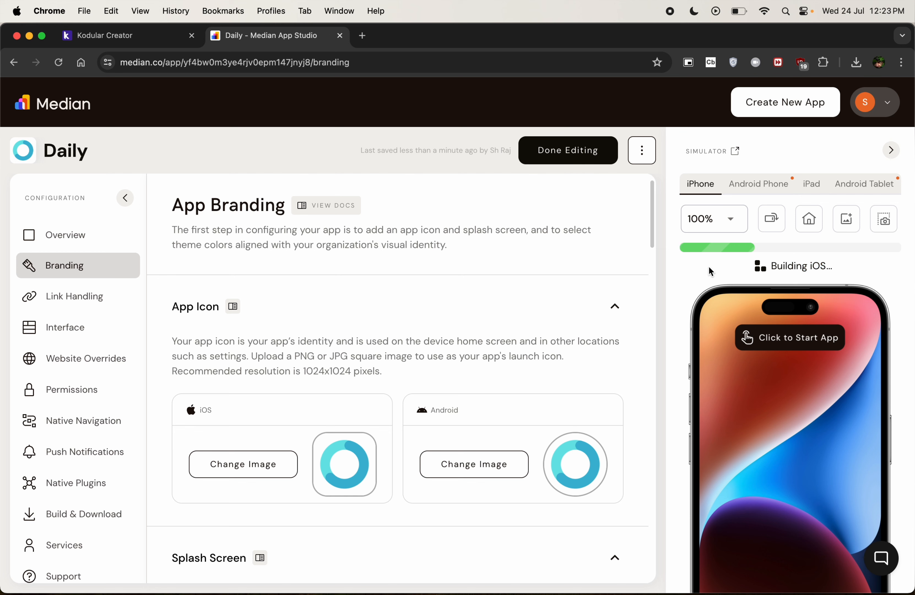
pyautogui.click(697, 356)
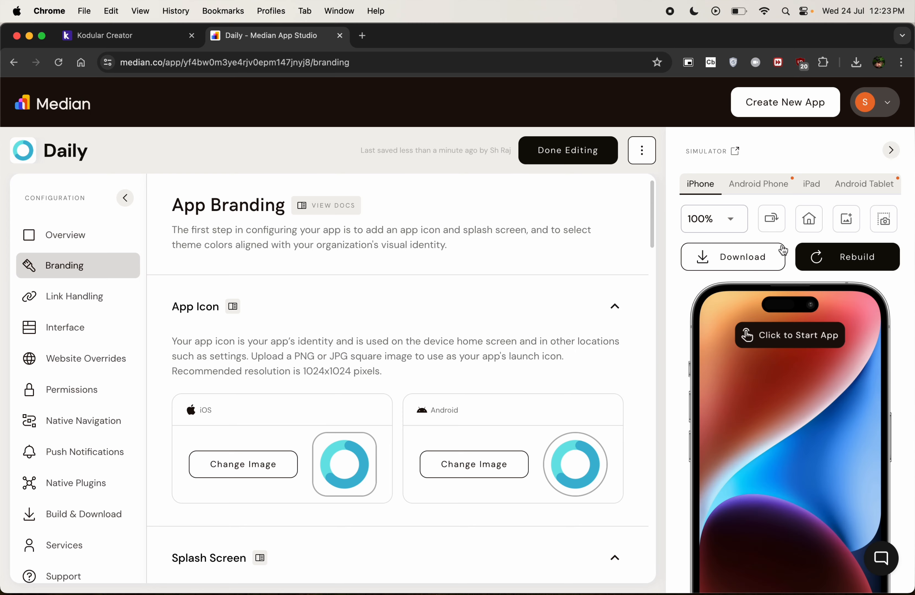
# Step: Enable Sign with Upload Keystore, build the Android source, and start the app in the simulator
pyautogui.click(766, 256)
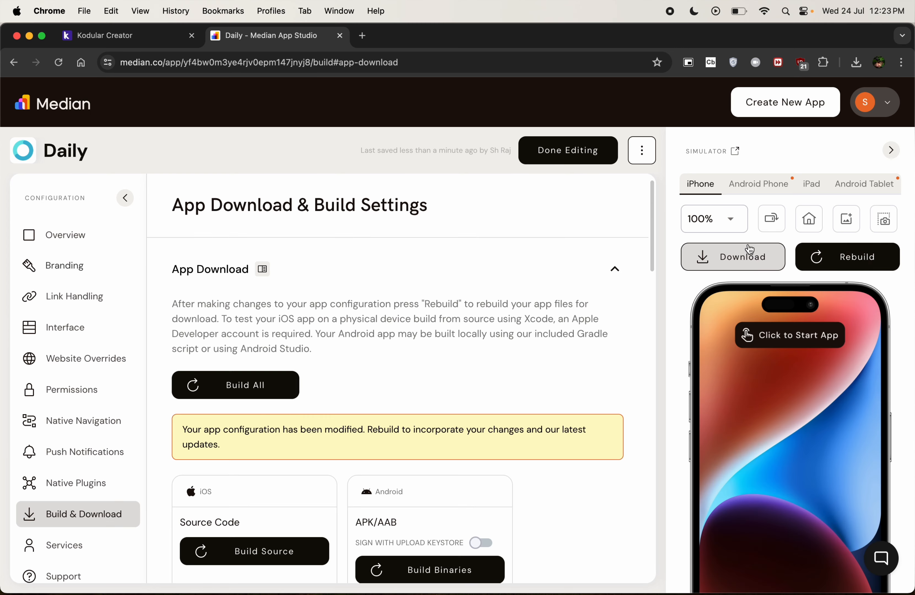
pyautogui.scroll(-4, 503, 325)
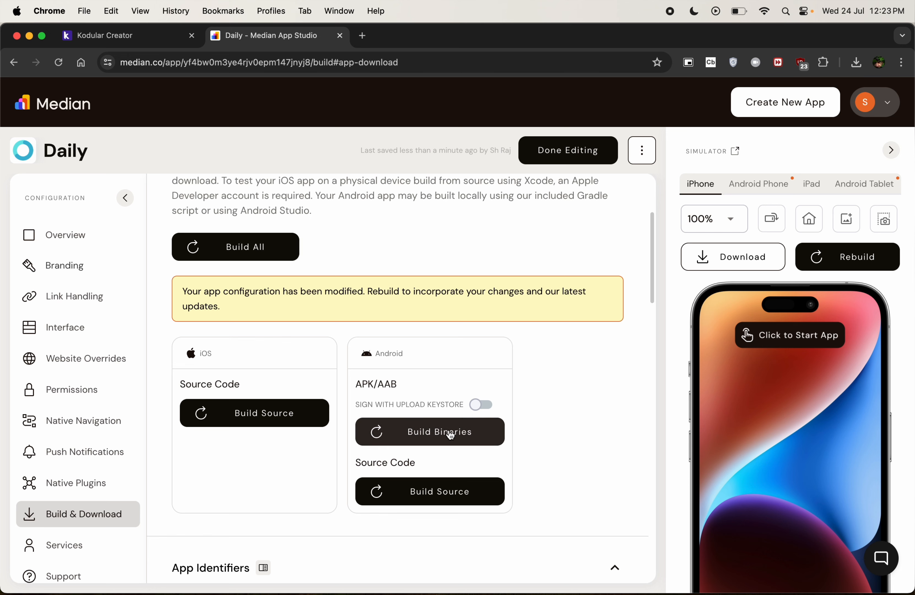
pyautogui.click(481, 406)
pyautogui.scroll(-1, 484, 448)
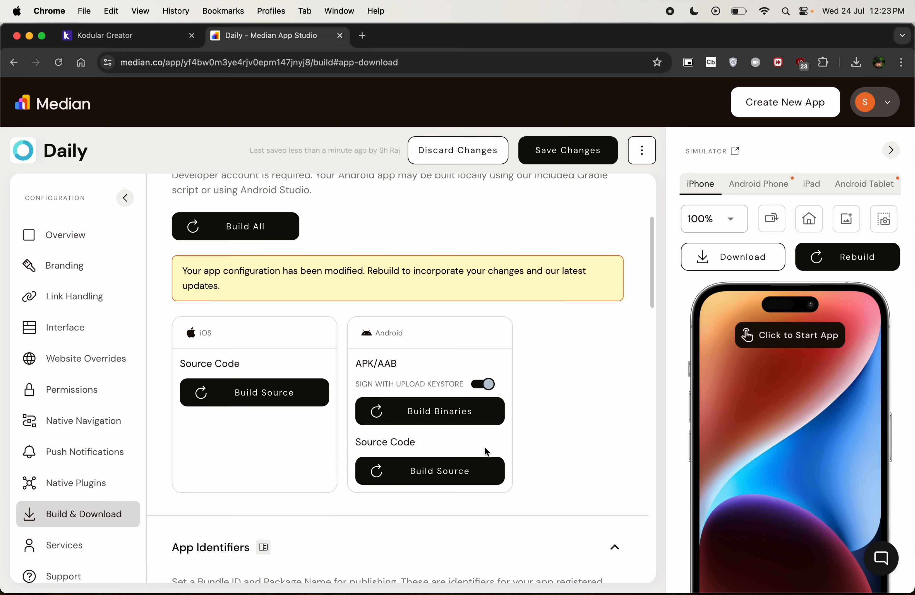
pyautogui.scroll(-1, 444, 481)
pyautogui.click(387, 456)
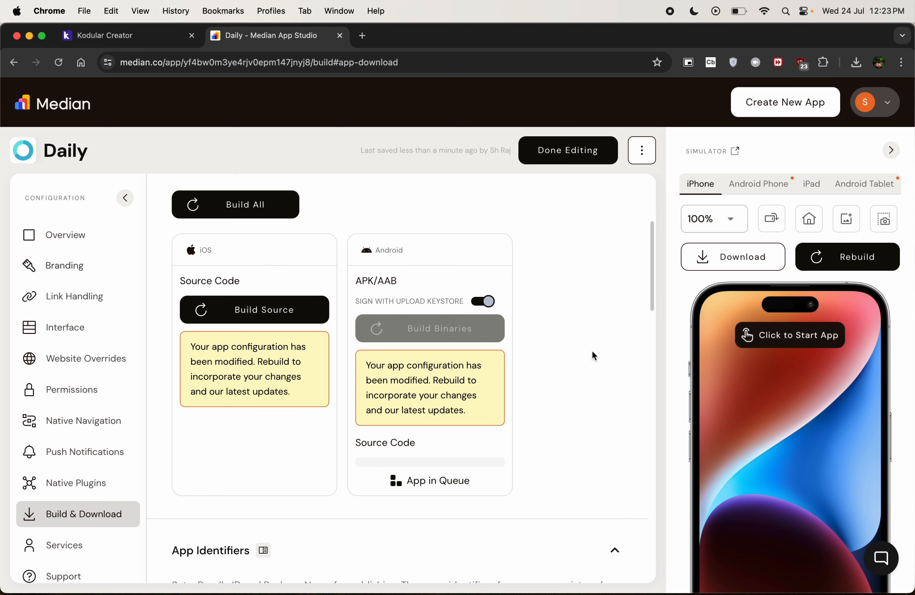
pyautogui.click(786, 336)
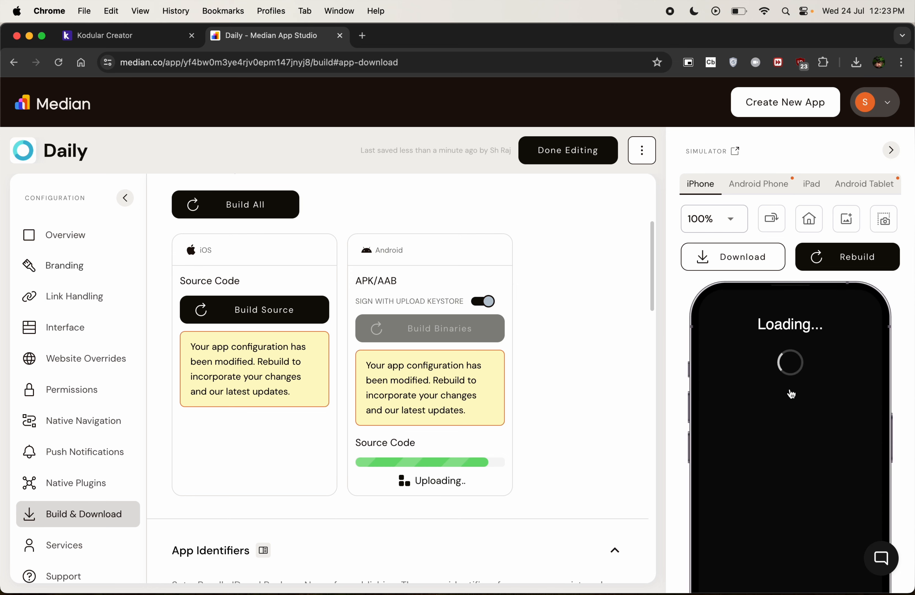
pyautogui.scroll(-2, 790, 407)
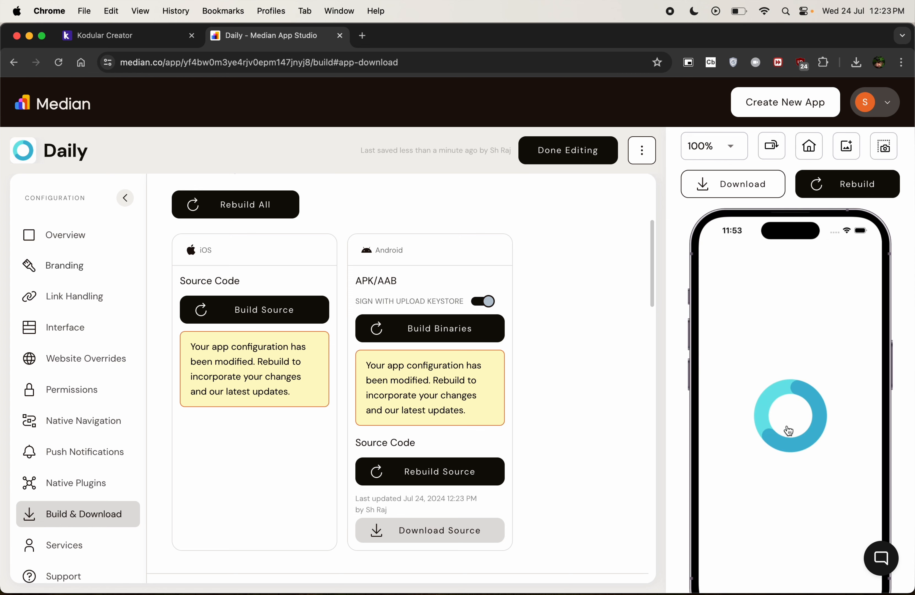
# Step: Add the to-do 'Njcjinel' in the simulator and tick it as done
pyautogui.scroll(-2, 682, 414)
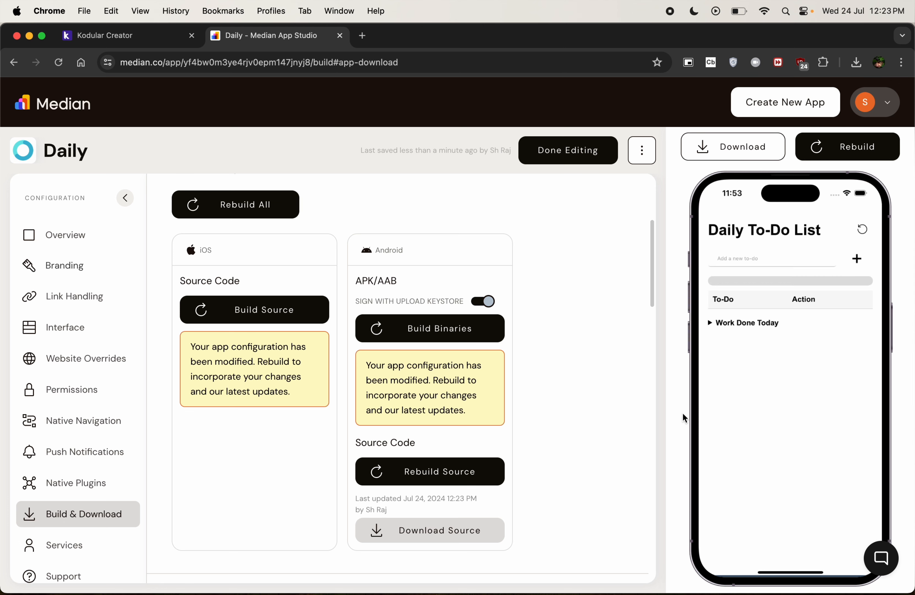
pyautogui.click(765, 258)
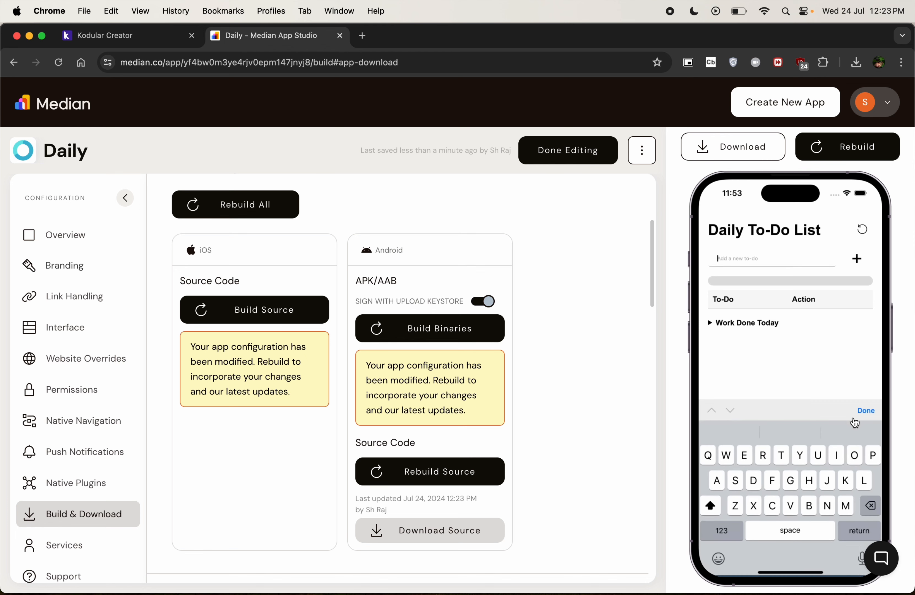
pyautogui.write('Njcjinel')
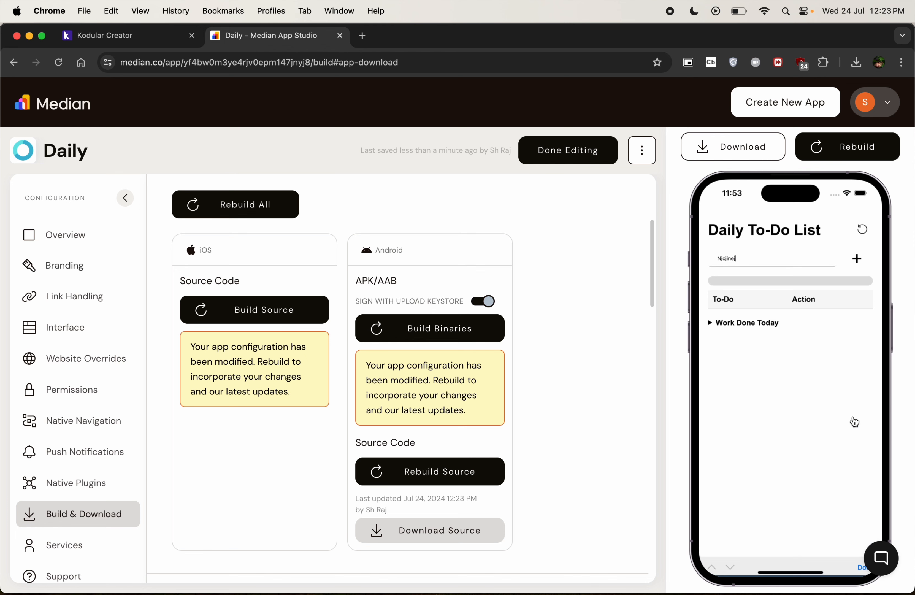
pyautogui.click(856, 258)
pyautogui.click(838, 323)
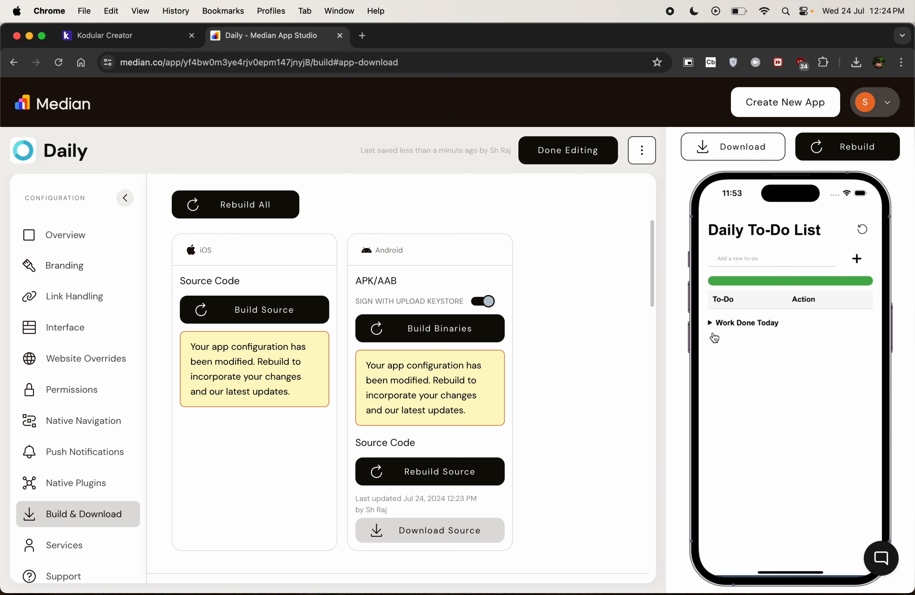
pyautogui.scroll(-1, 576, 364)
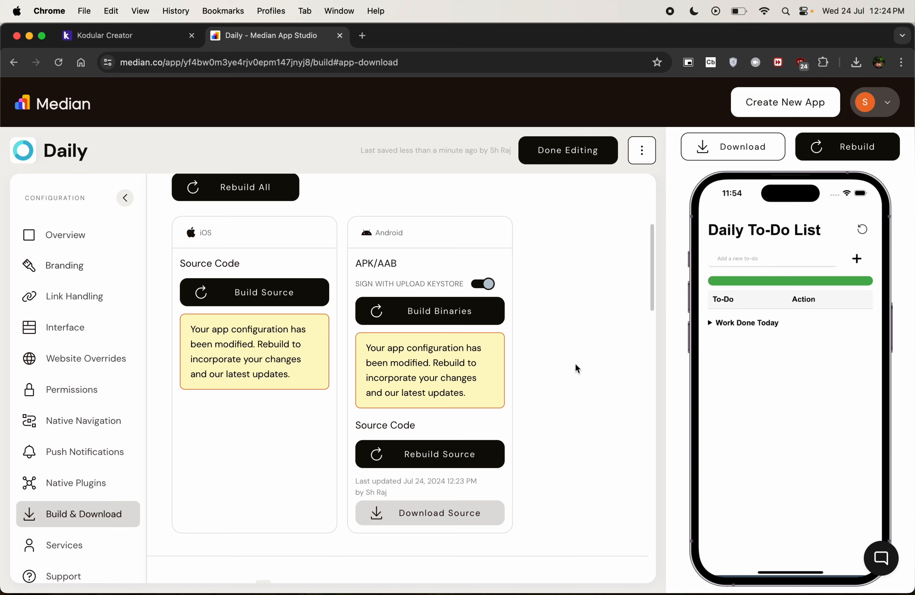
# Step: Open the Uptodown developer admin and the APKPure developer console in new tabs
pyautogui.press('super+t')
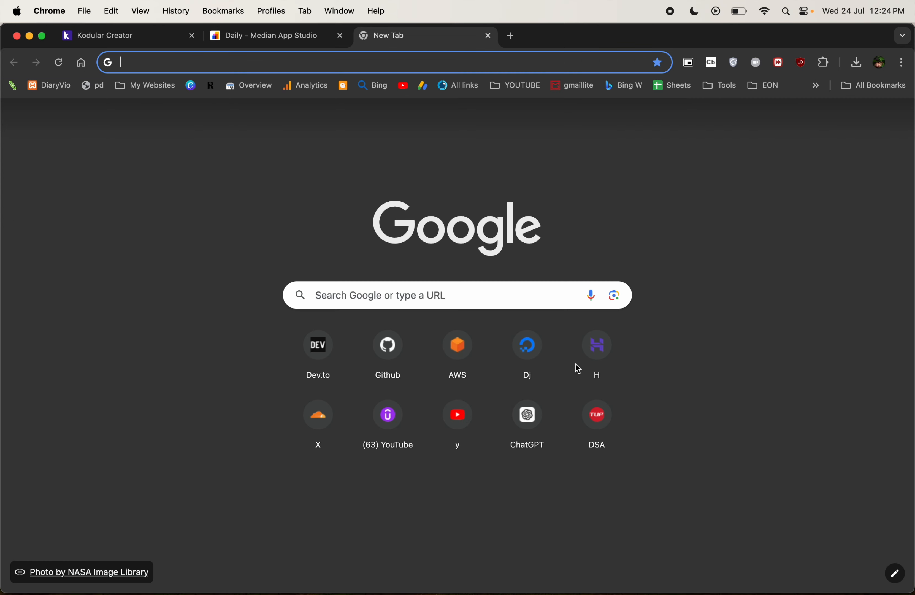
pyautogui.write('dec')
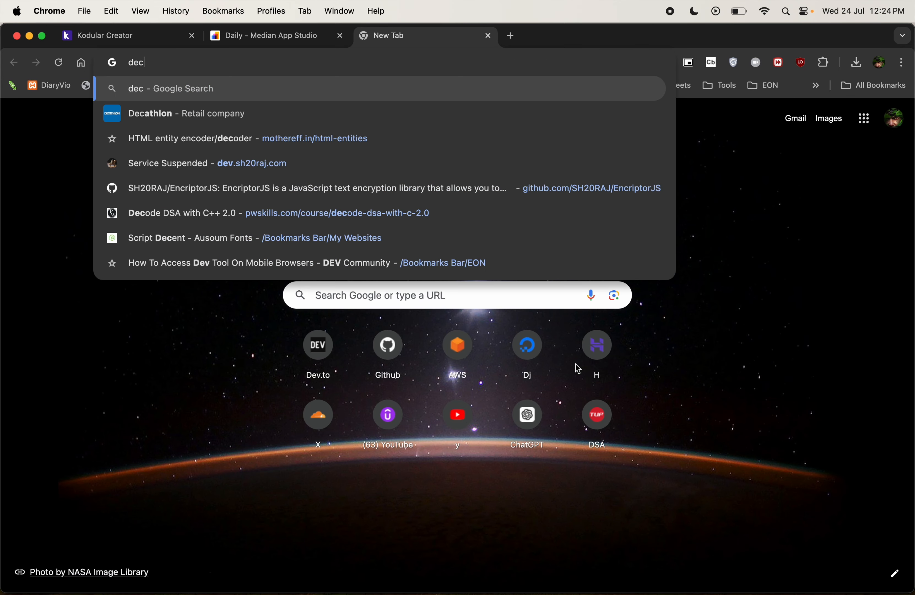
pyautogui.press('BackSpace')
pyautogui.write('velo')
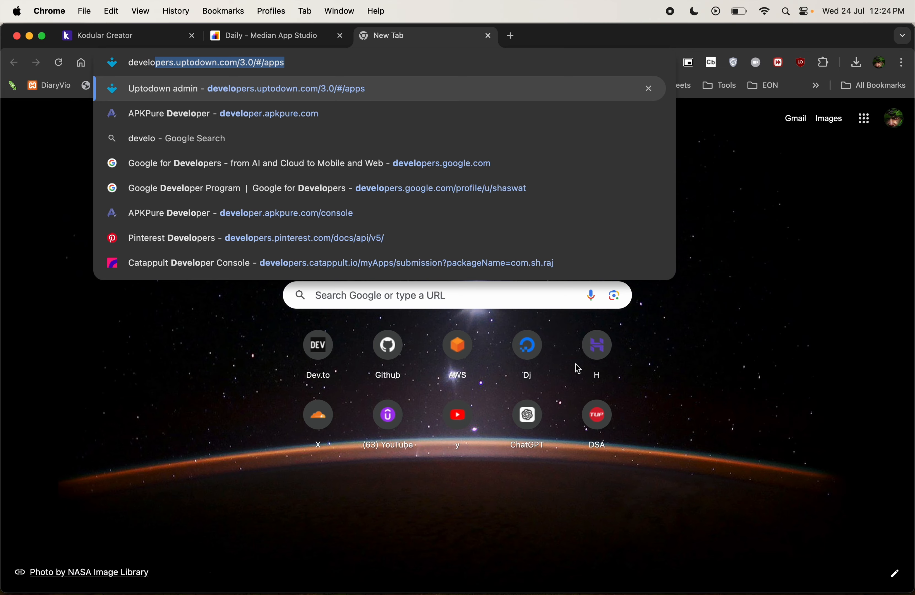
pyautogui.press('Return')
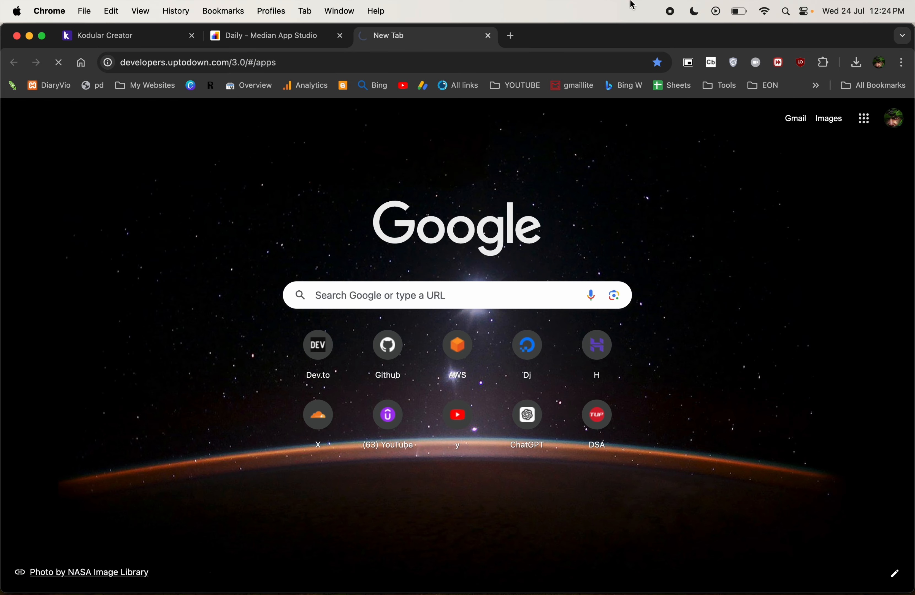
pyautogui.click(511, 36)
pyautogui.write('developer.apkpure.com')
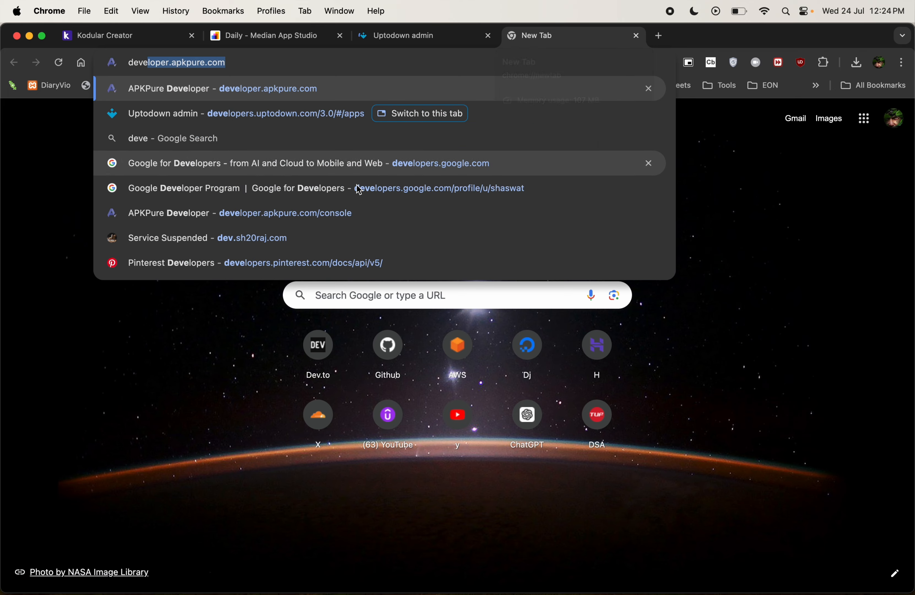
pyautogui.click(351, 212)
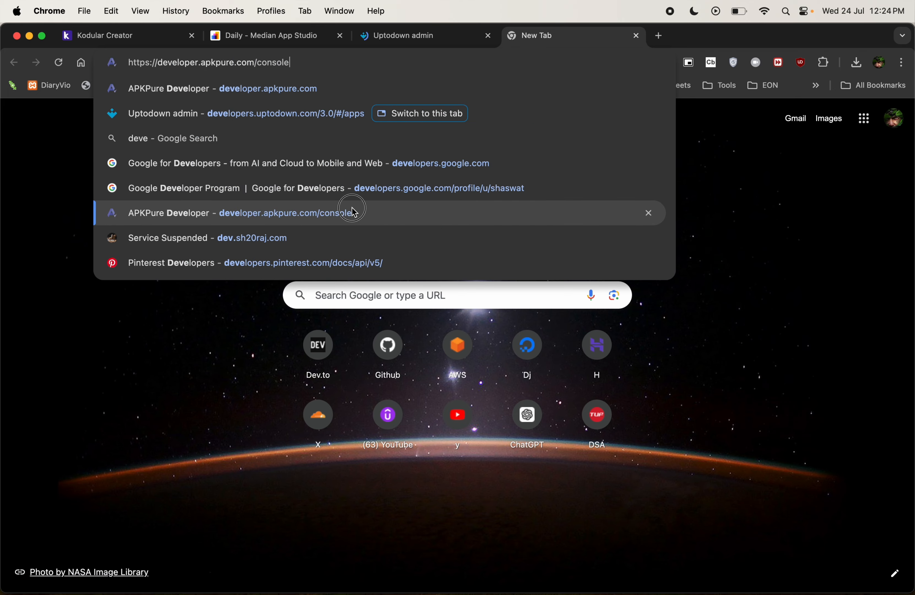
# Step: Begin signing in to Uptodown with a Google account, then return to the APKPure console
pyautogui.click(419, 36)
pyautogui.click(634, 318)
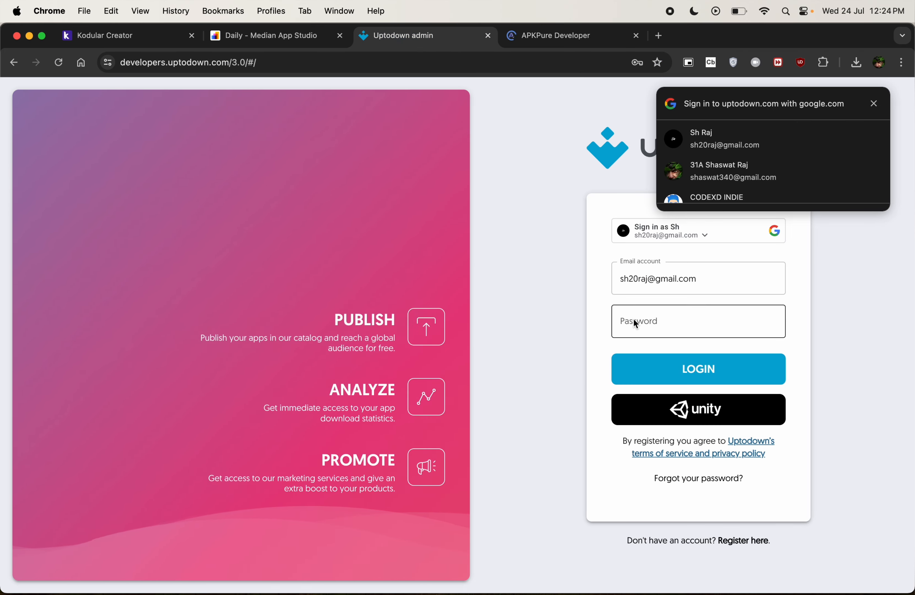
pyautogui.scroll(-1, 695, 160)
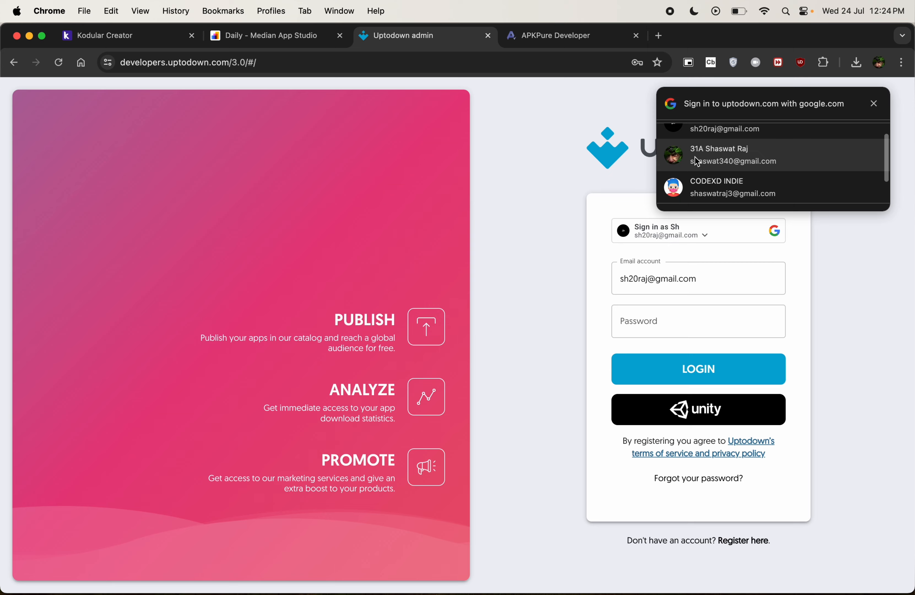
pyautogui.scroll(1, 693, 147)
pyautogui.click(691, 138)
pyautogui.click(541, 37)
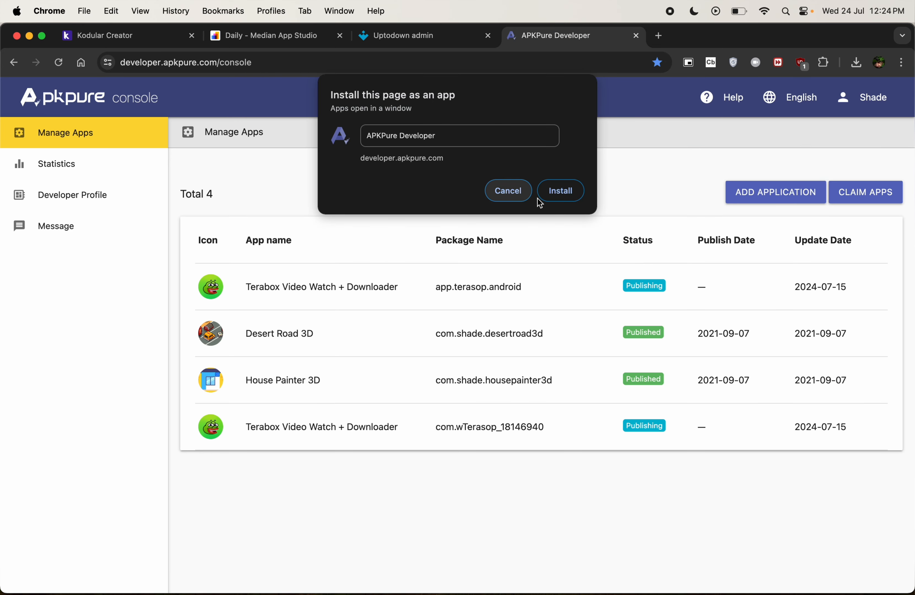
# Step: Dismiss the install prompt, delete both Terabox rows using DevTools, then close the APKPure tab
pyautogui.click(523, 195)
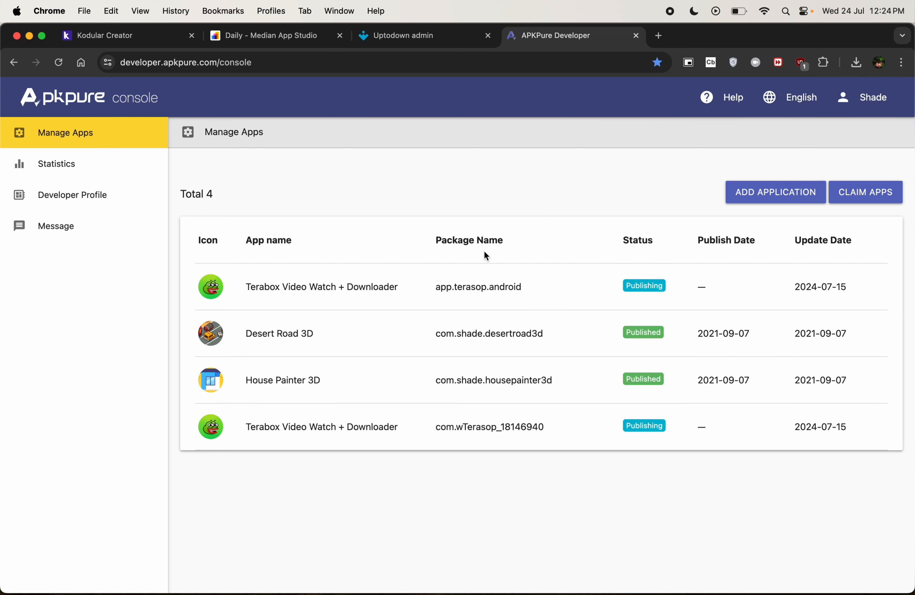
pyautogui.rightClick(494, 279)
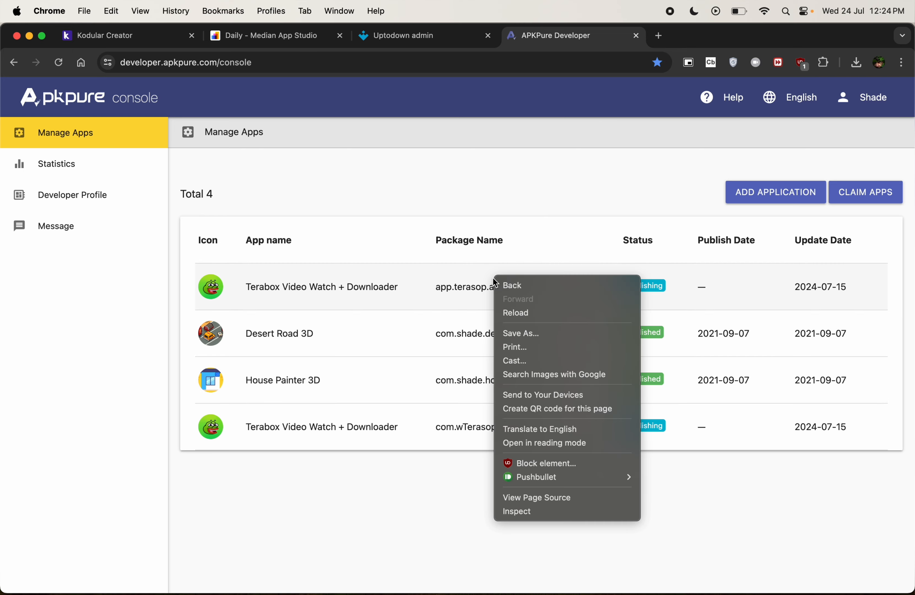
pyautogui.click(544, 511)
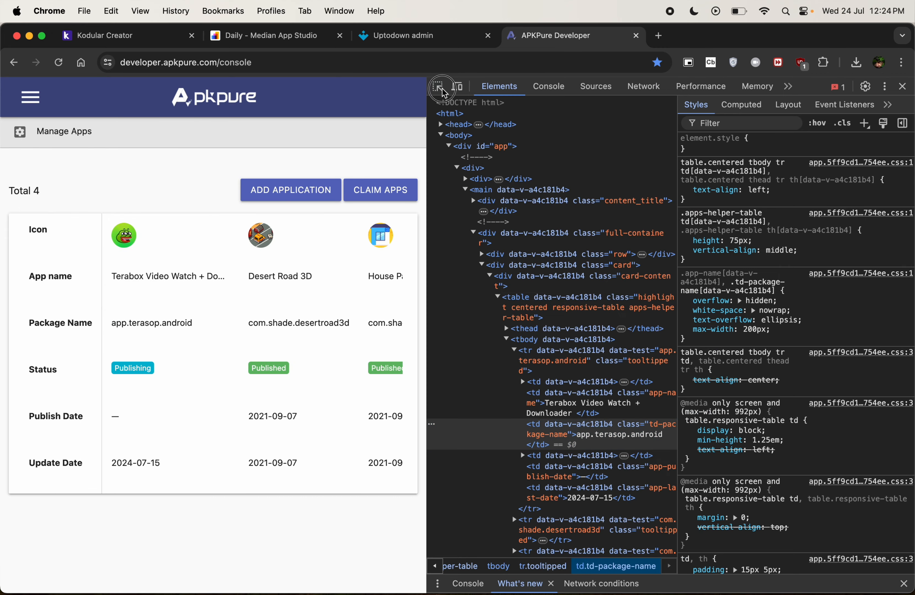
pyautogui.click(438, 85)
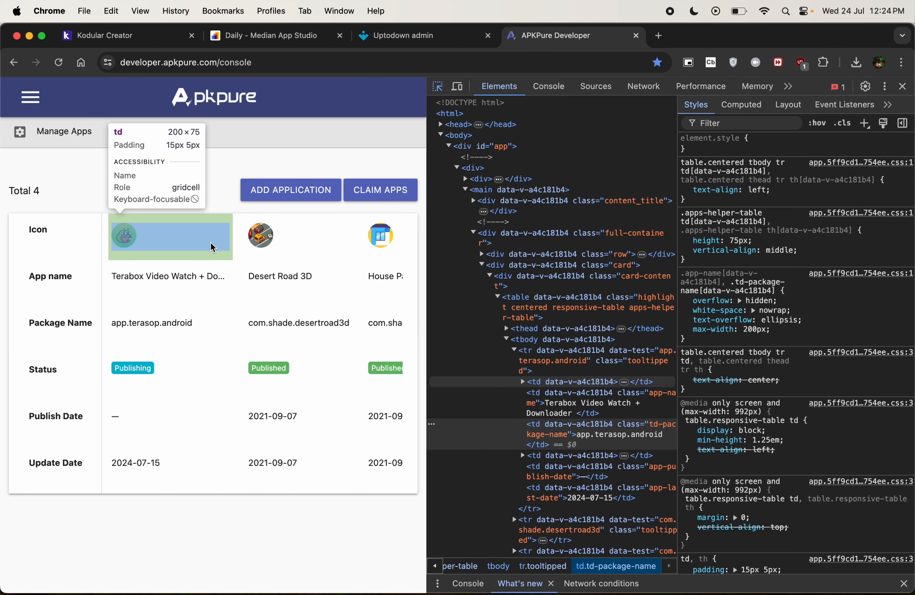
pyautogui.click(235, 264)
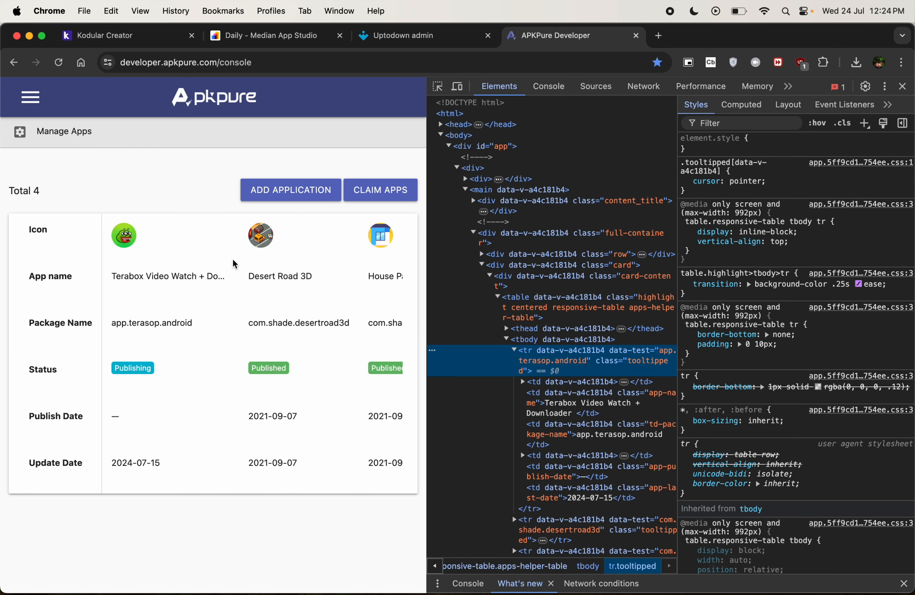
pyautogui.press('BackSpace')
pyautogui.click(902, 86)
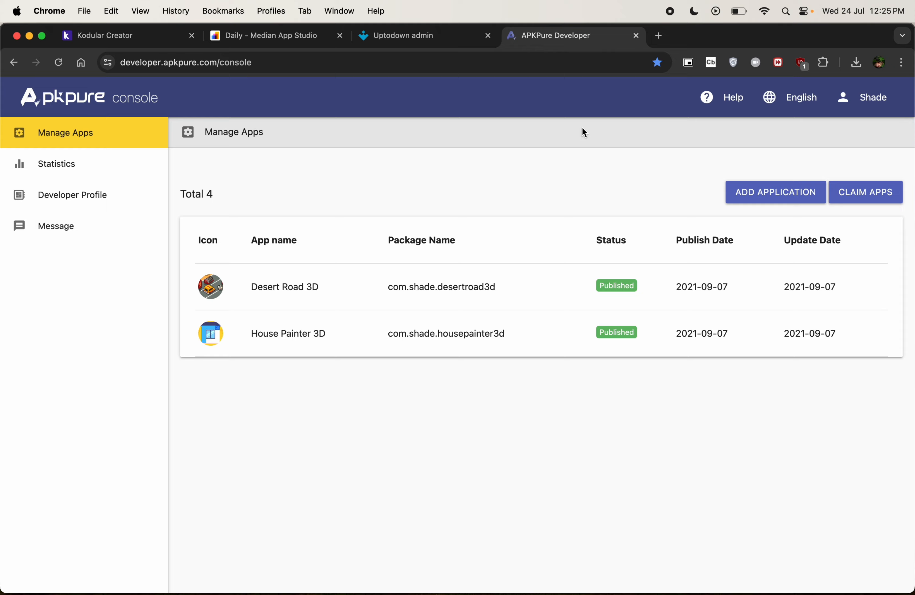
pyautogui.press('super+w')
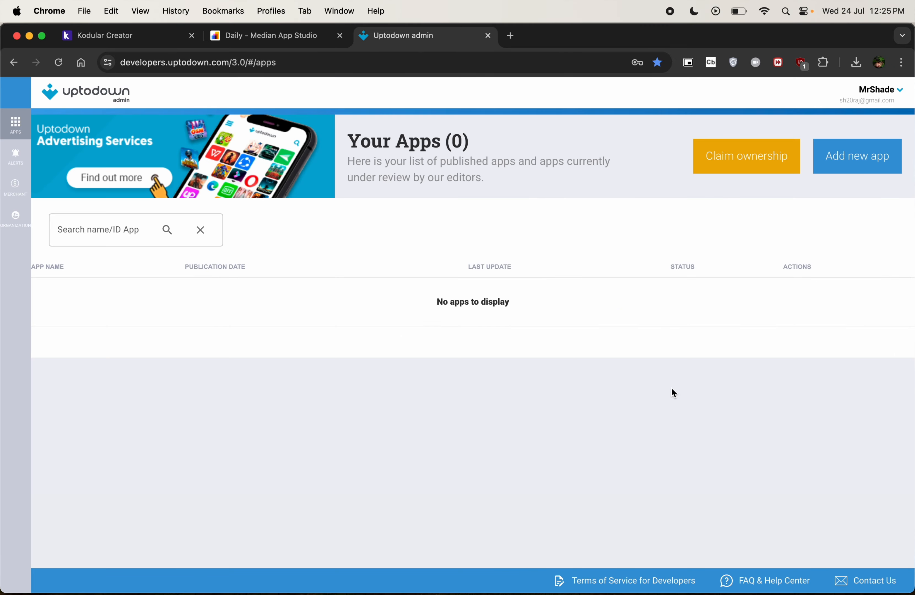
# Step: On the Daily app's build page, download the Android source code
pyautogui.click(272, 37)
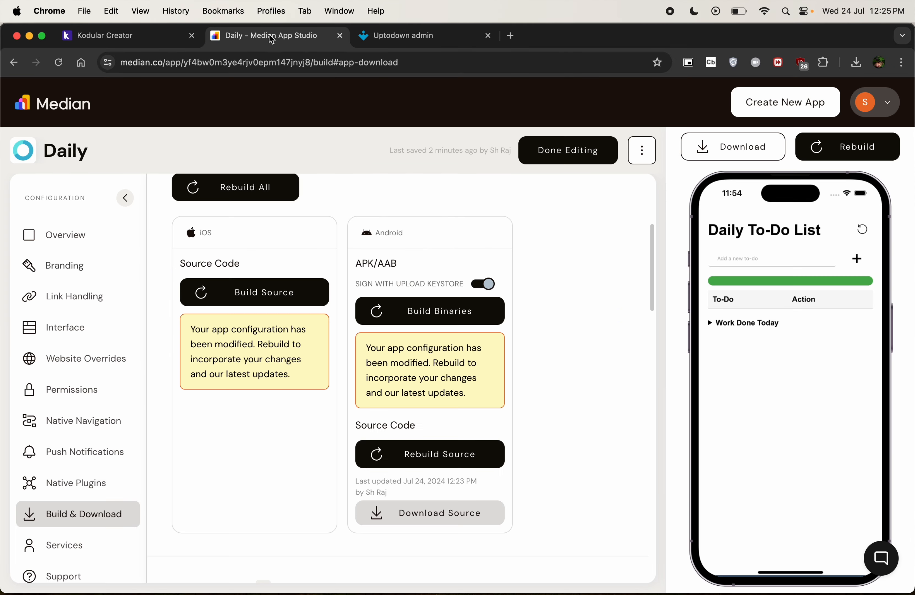
pyautogui.click(131, 36)
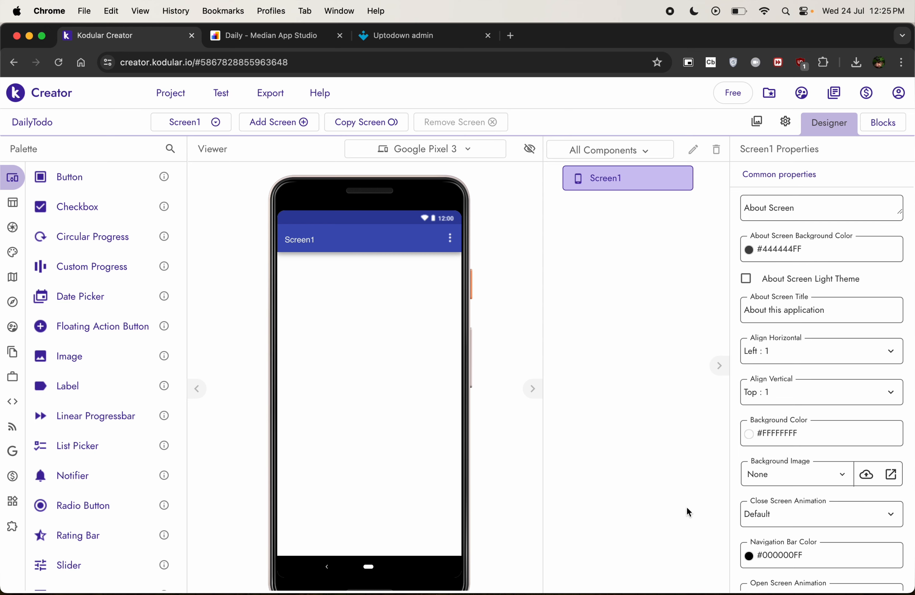
pyautogui.click(271, 36)
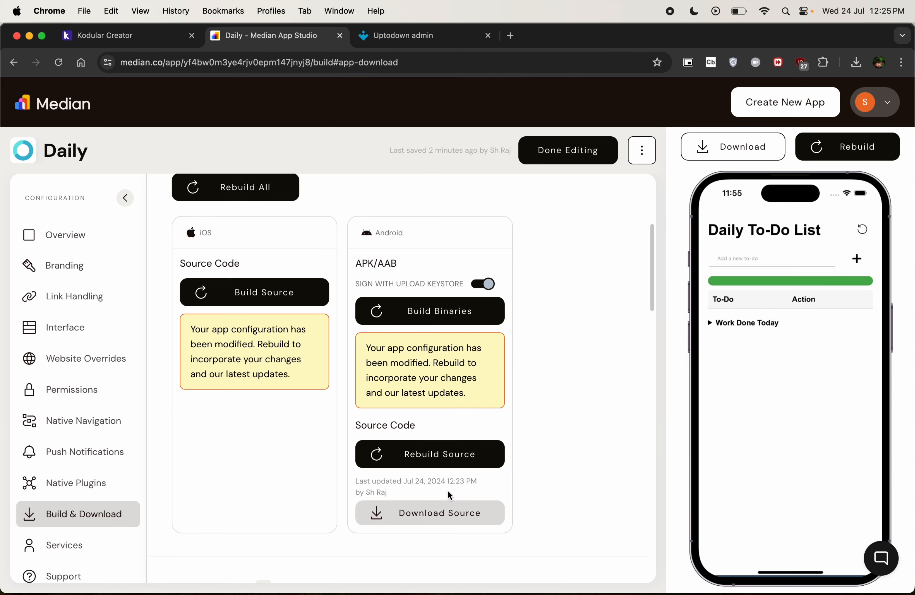
pyautogui.click(476, 519)
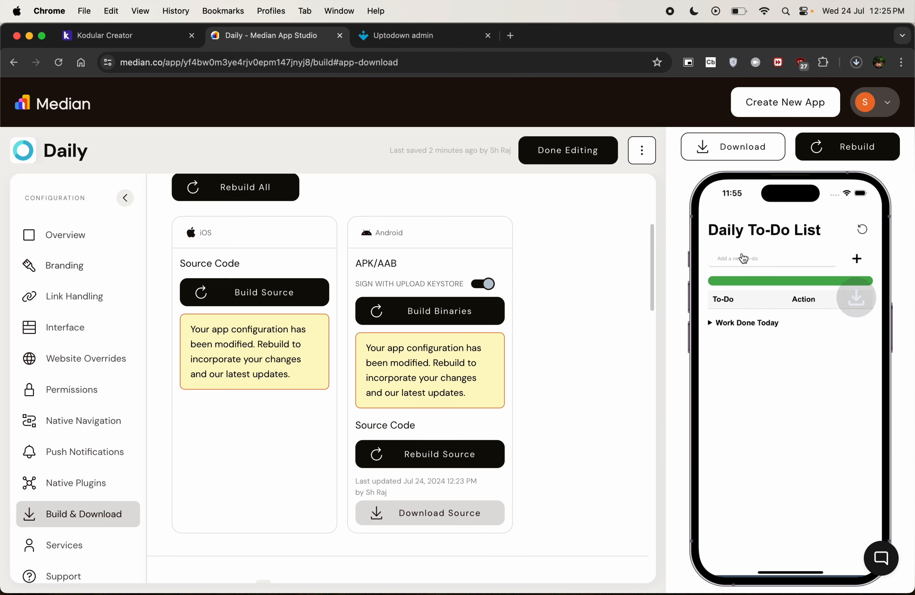
# Step: Preview the downloaded MainActivity.java in Quick Look, then close the Finder window
pyautogui.press('space')
pyautogui.scroll(-20, 330, 205)
pyautogui.scroll(-20, 330, 205)
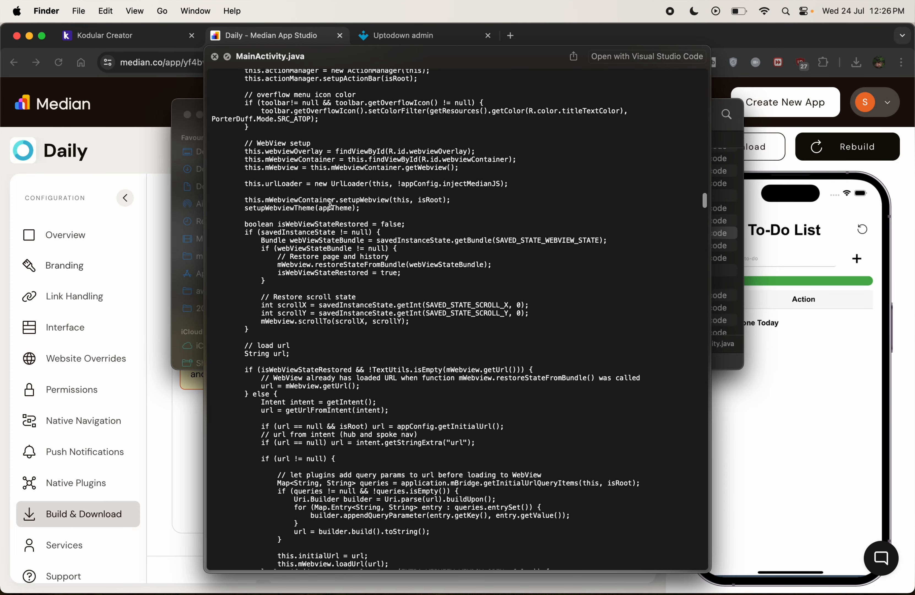
pyautogui.scroll(5, 330, 205)
pyautogui.press('super+f')
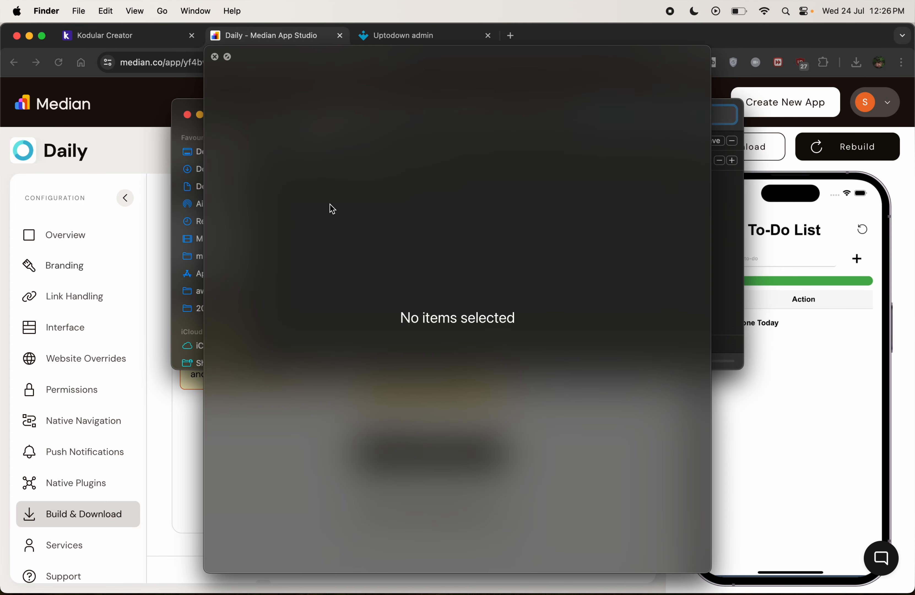
pyautogui.click(214, 56)
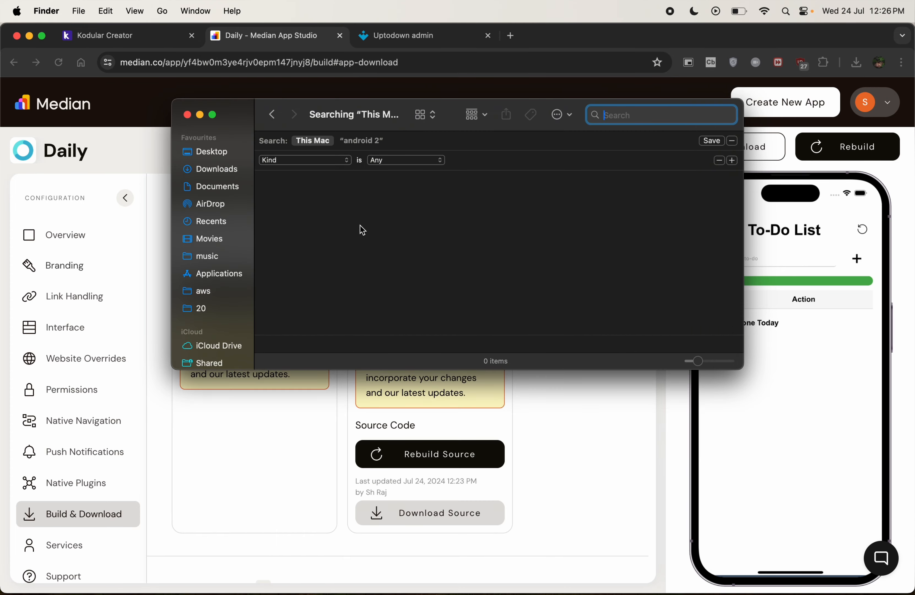
pyautogui.press('super+w')
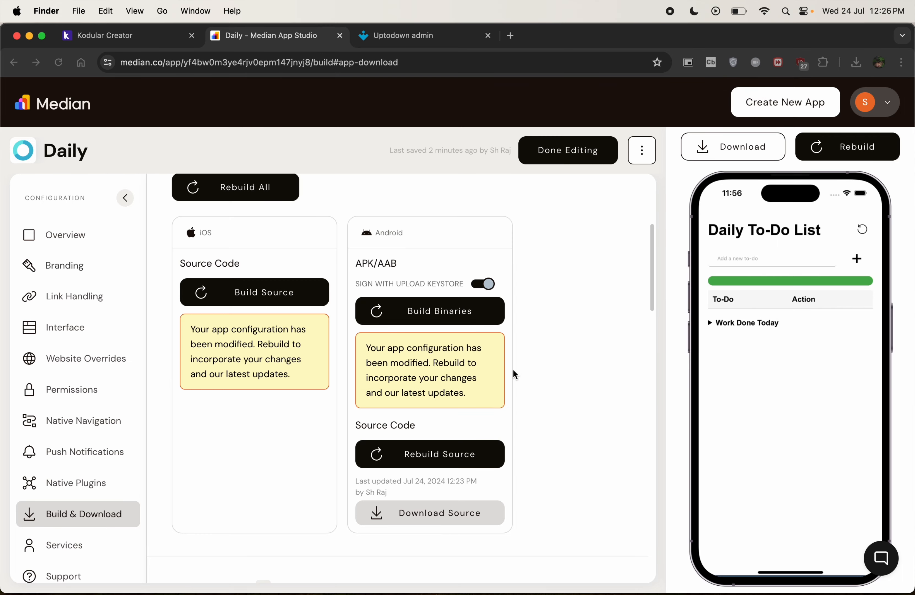
# Step: Queue Daily's Android APK build with Build Binaries, then move to the Uptodown admin tab
pyautogui.scroll(-3, 514, 372)
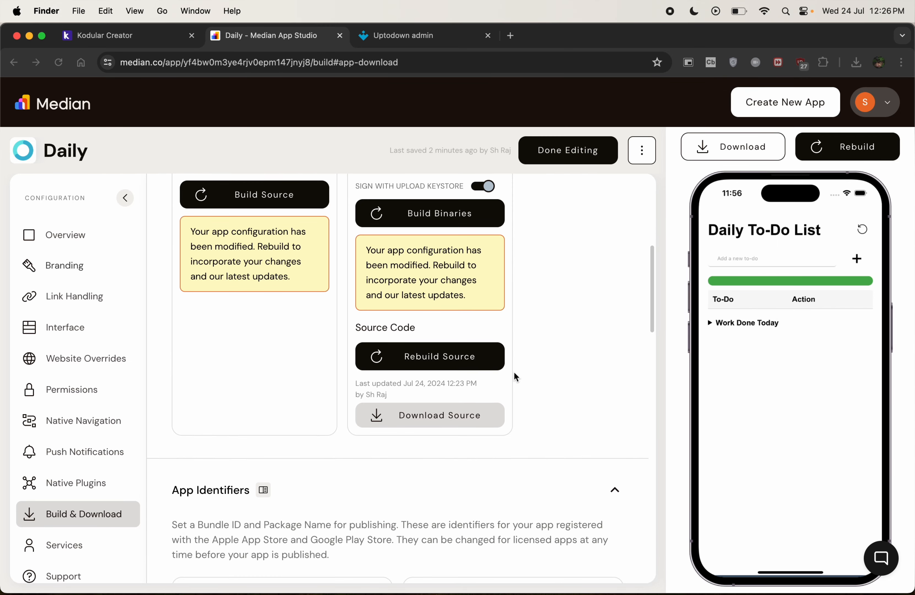
pyautogui.scroll(6, 514, 372)
pyautogui.scroll(1, 515, 374)
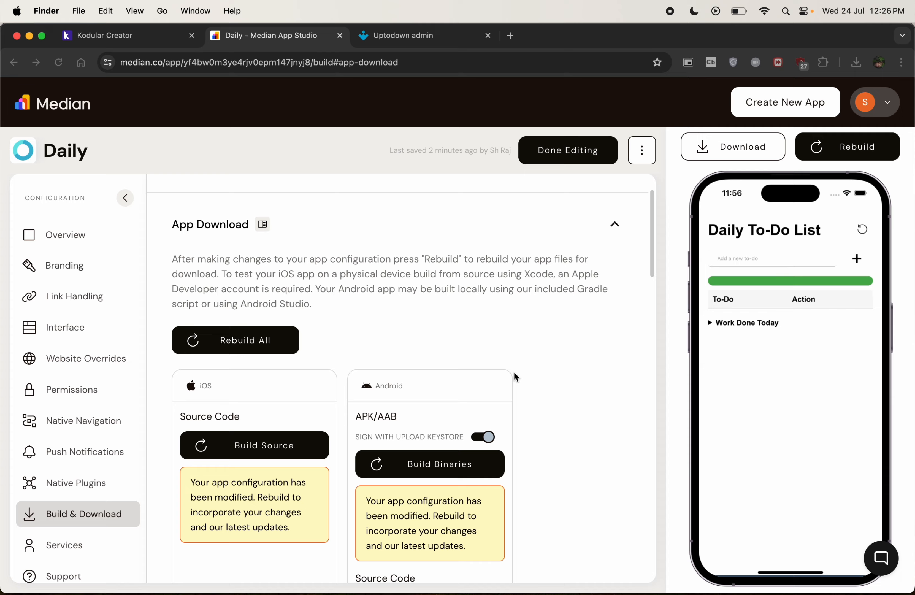
pyautogui.scroll(-7, 514, 373)
pyautogui.click(525, 367)
pyautogui.scroll(2, 525, 368)
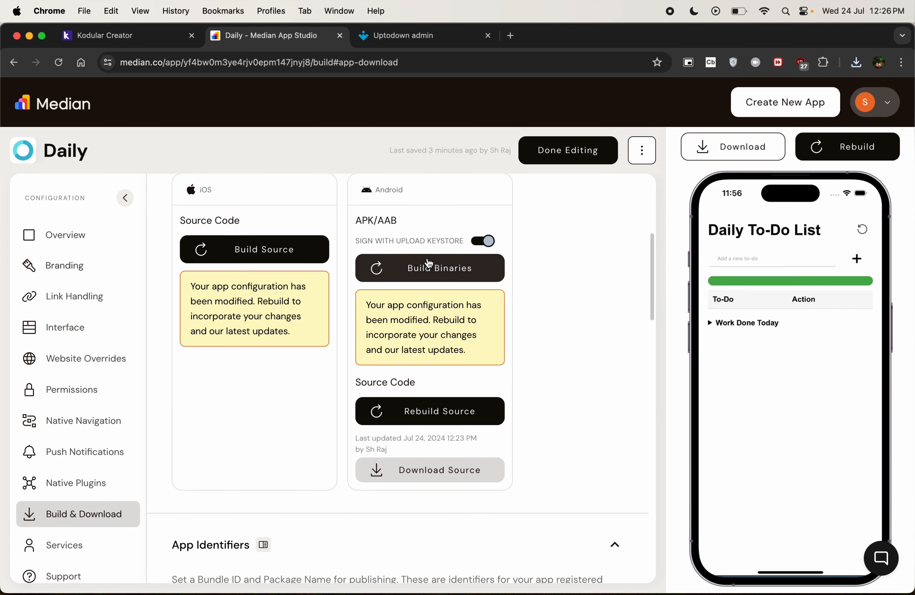
pyautogui.click(424, 264)
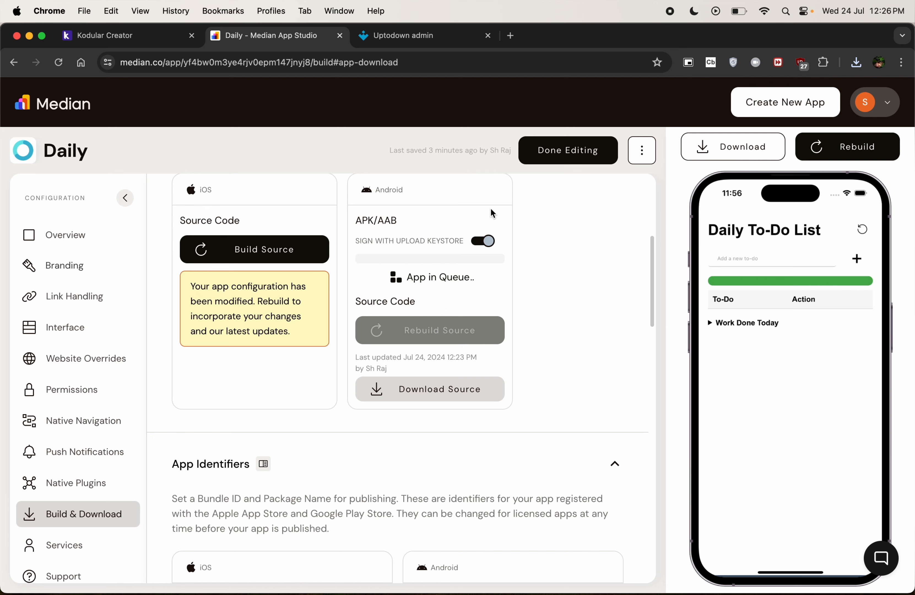
pyautogui.click(512, 216)
pyautogui.scroll(1, 512, 215)
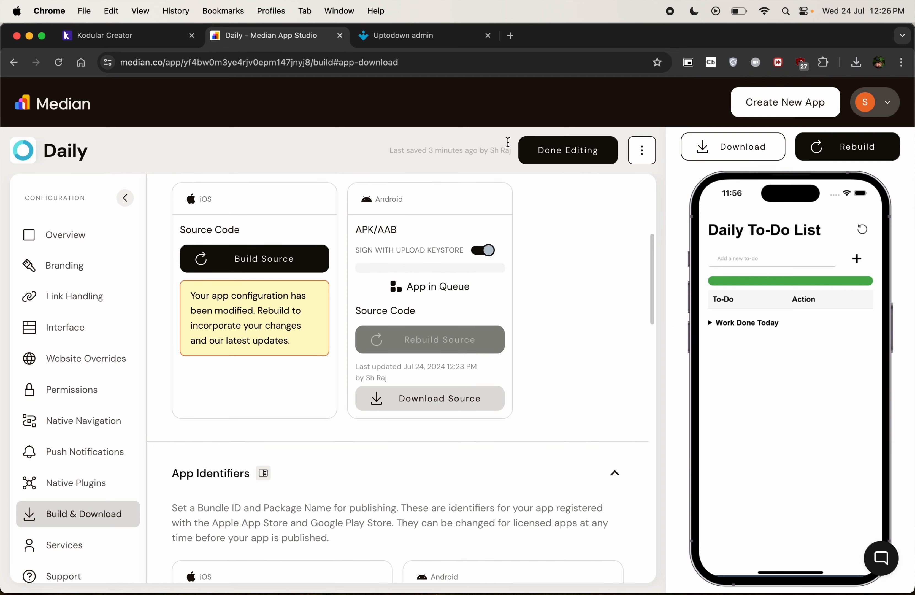
pyautogui.click(414, 35)
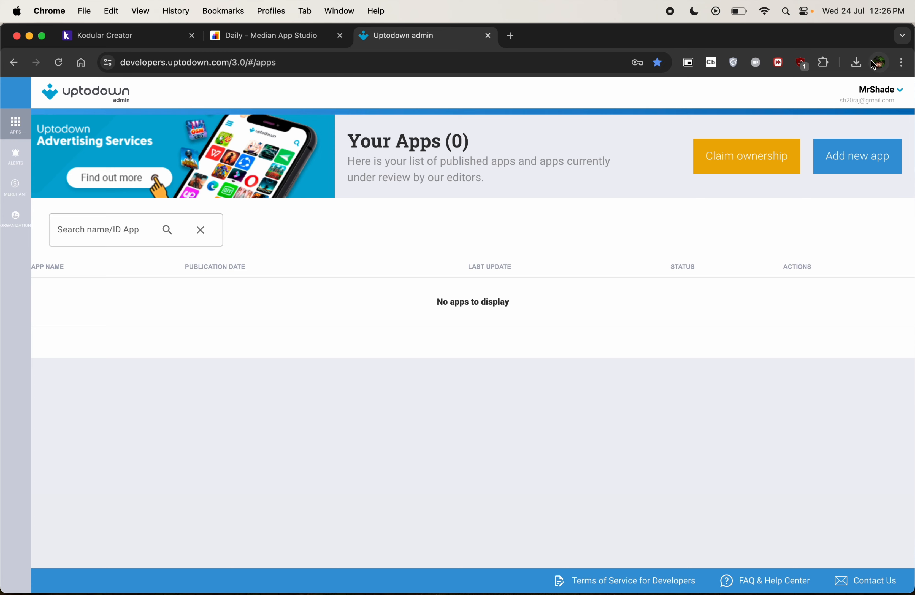
# Step: Log out of the current Uptodown account and sign back in with another Google account
pyautogui.click(877, 91)
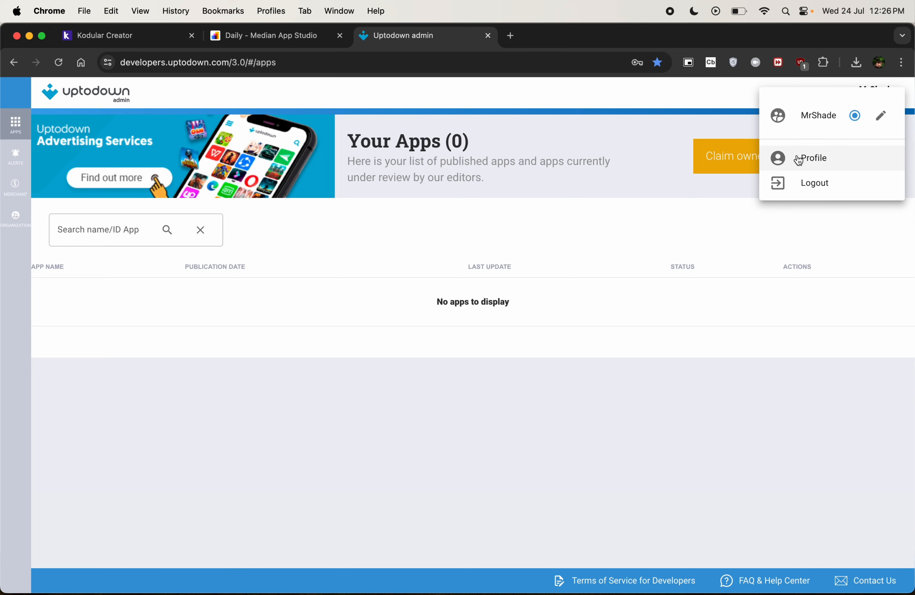
pyautogui.click(807, 181)
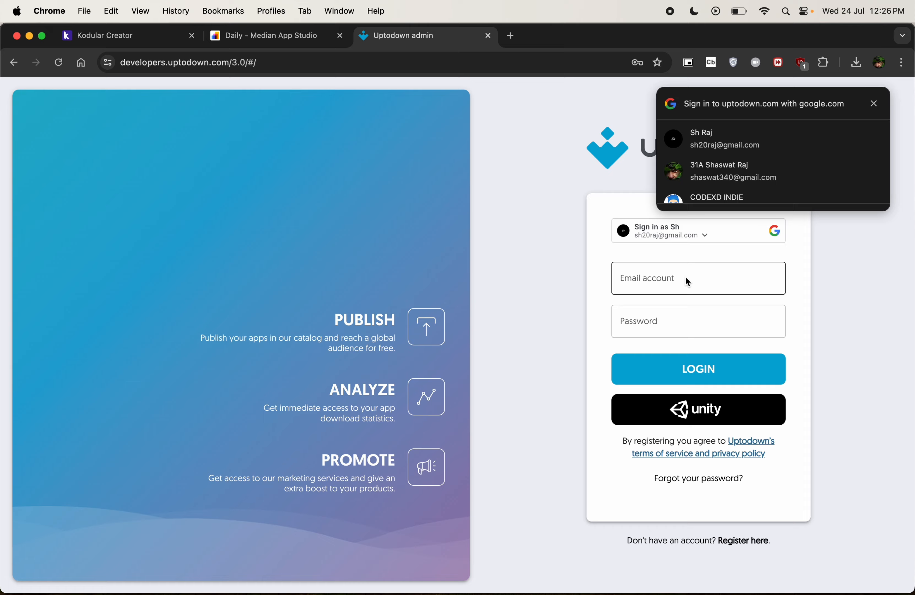
pyautogui.click(712, 179)
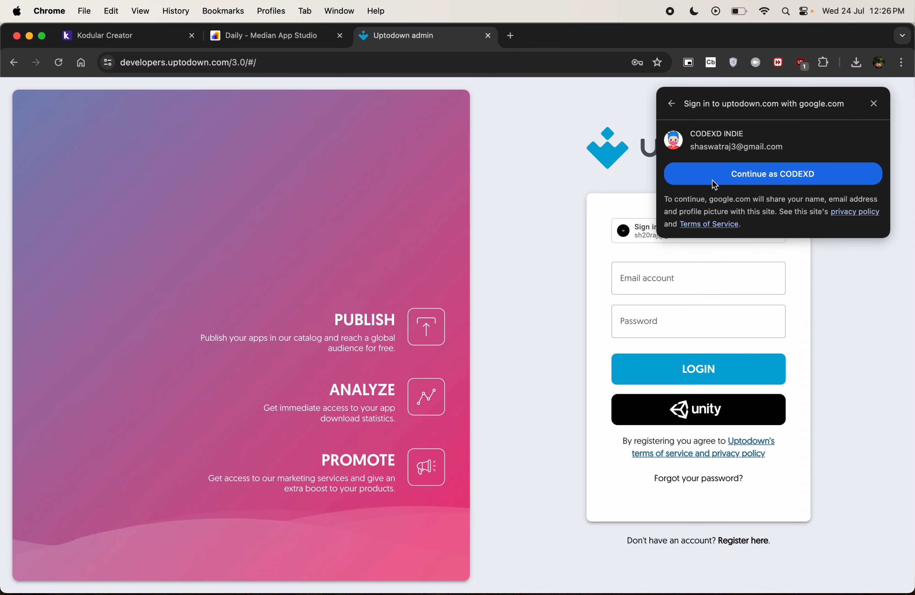
pyautogui.click(712, 180)
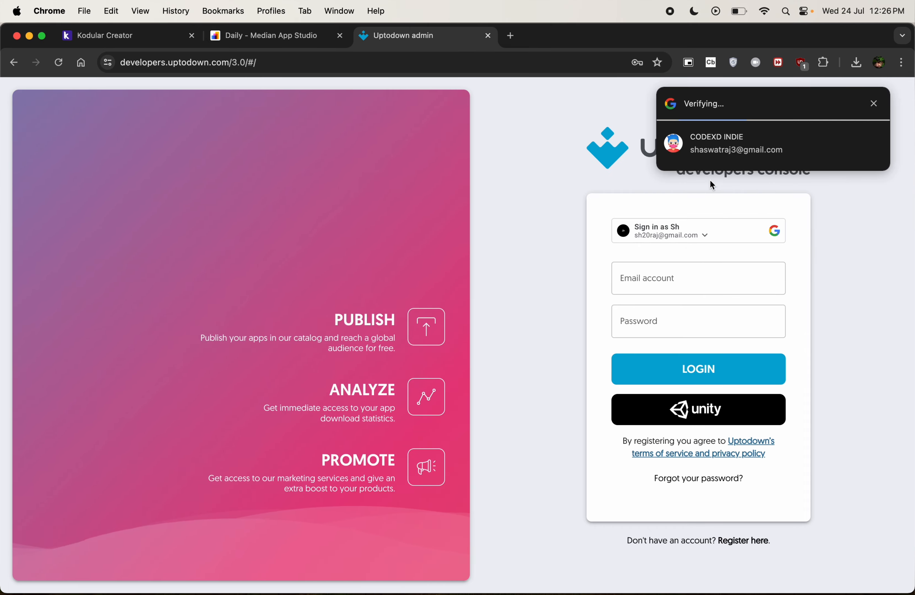
# Step: Open the Navodayans app's information page, then return to the apps list
pyautogui.click(159, 37)
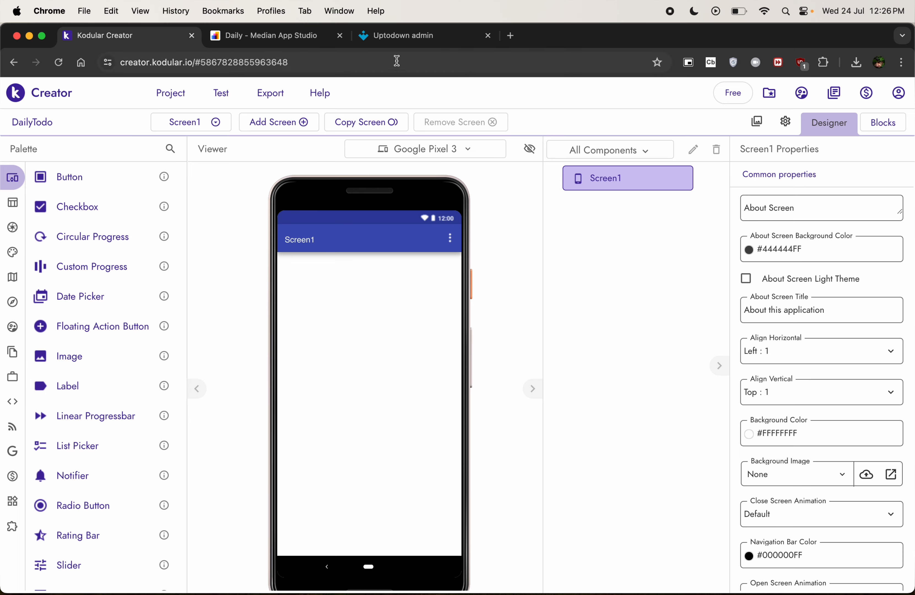
pyautogui.click(374, 36)
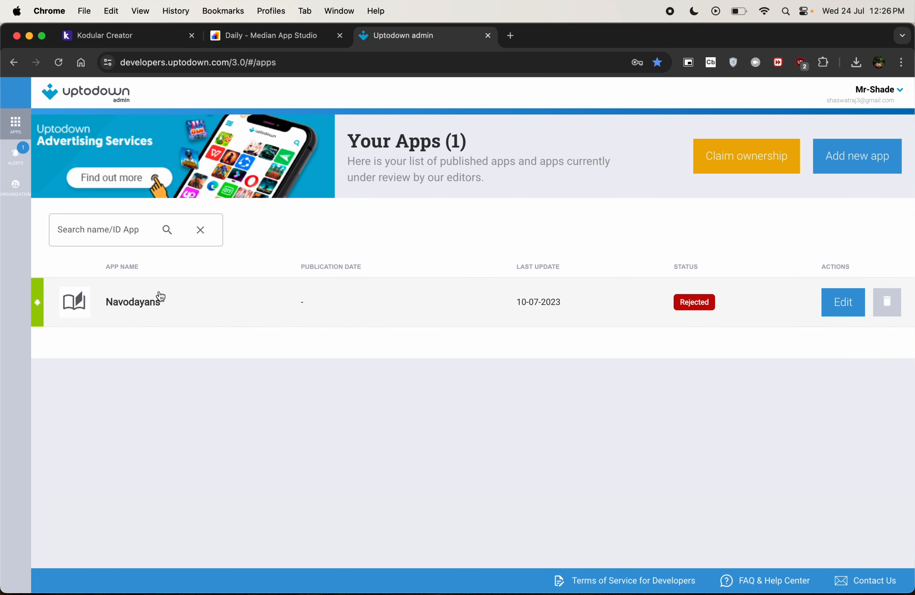
pyautogui.click(158, 301)
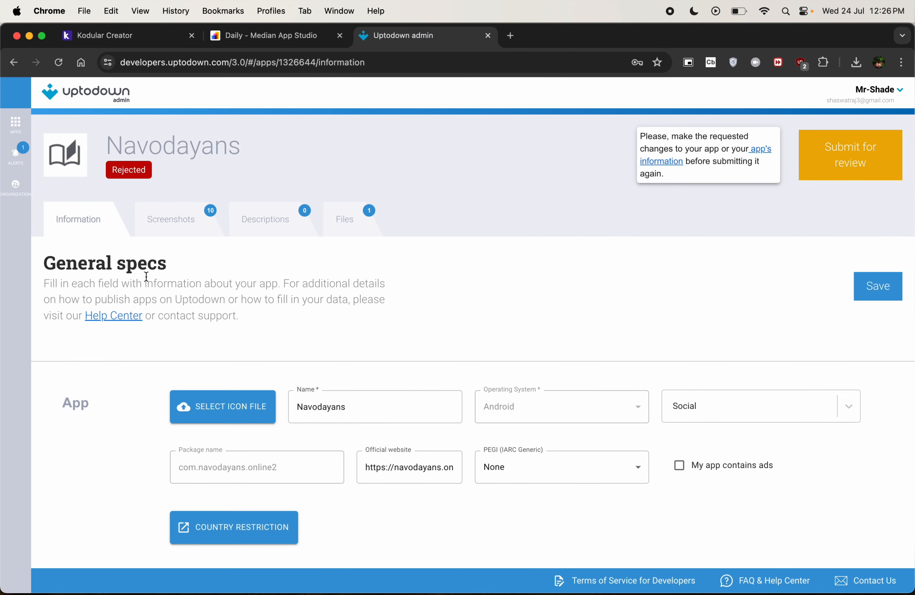
pyautogui.click(13, 62)
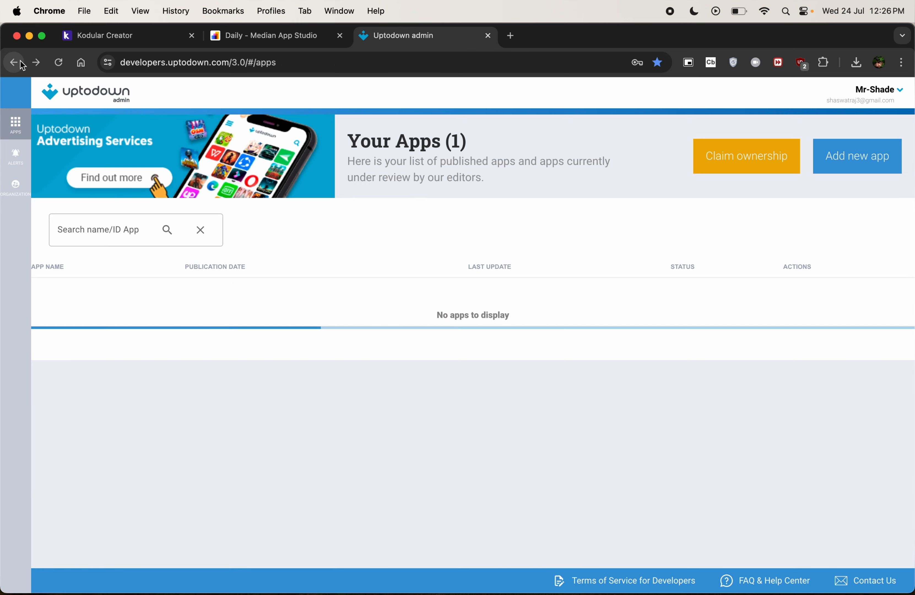
# Step: Switch to the second developer profile and back, then log out of the console
pyautogui.click(888, 89)
pyautogui.click(855, 162)
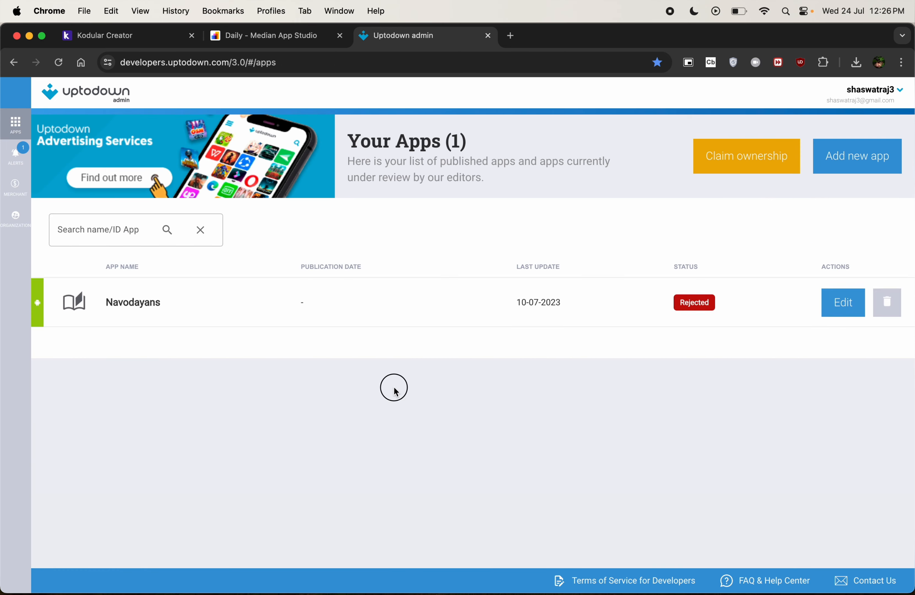
pyautogui.click(859, 98)
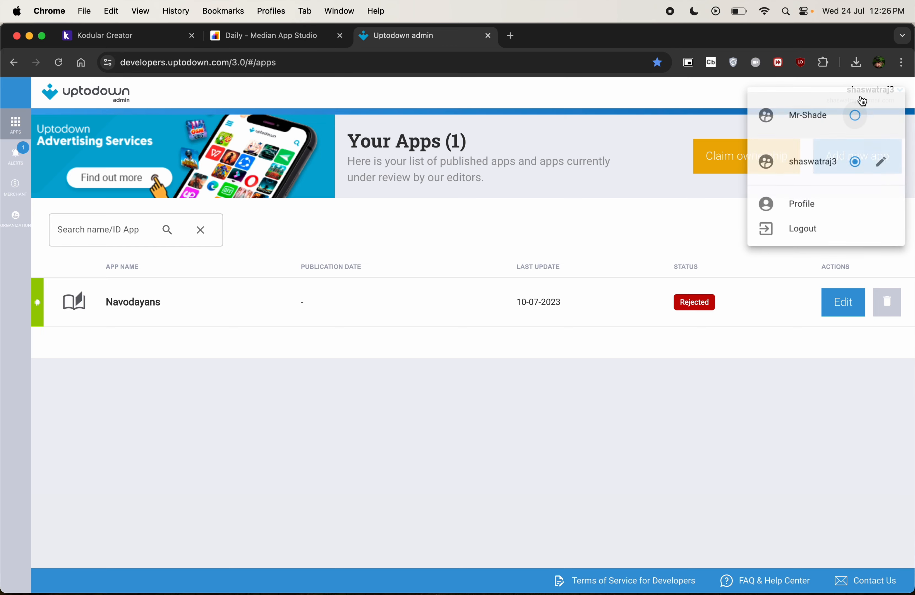
pyautogui.click(835, 123)
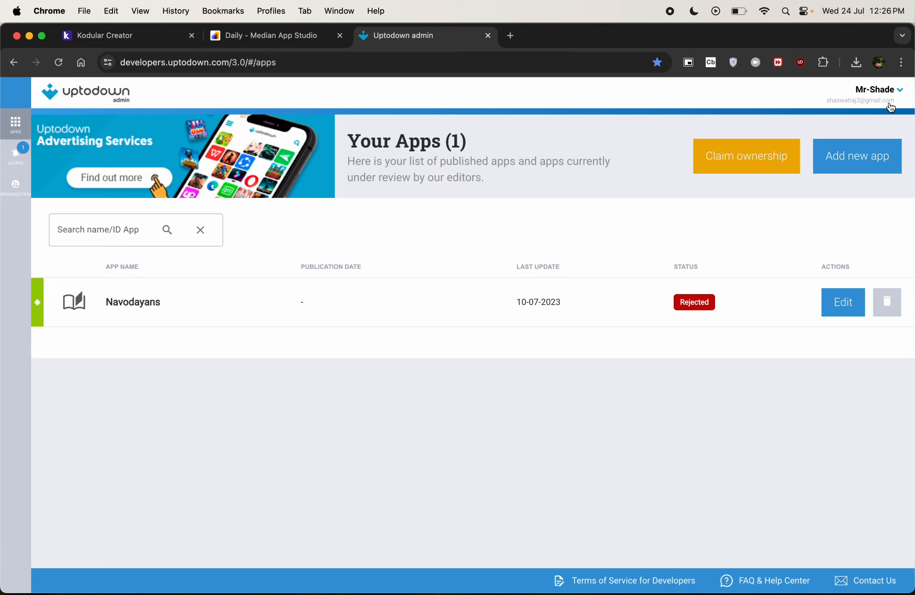
pyautogui.click(888, 102)
pyautogui.click(859, 227)
# Step: Sign in to Uptodown with a chosen Google account
pyautogui.click(688, 281)
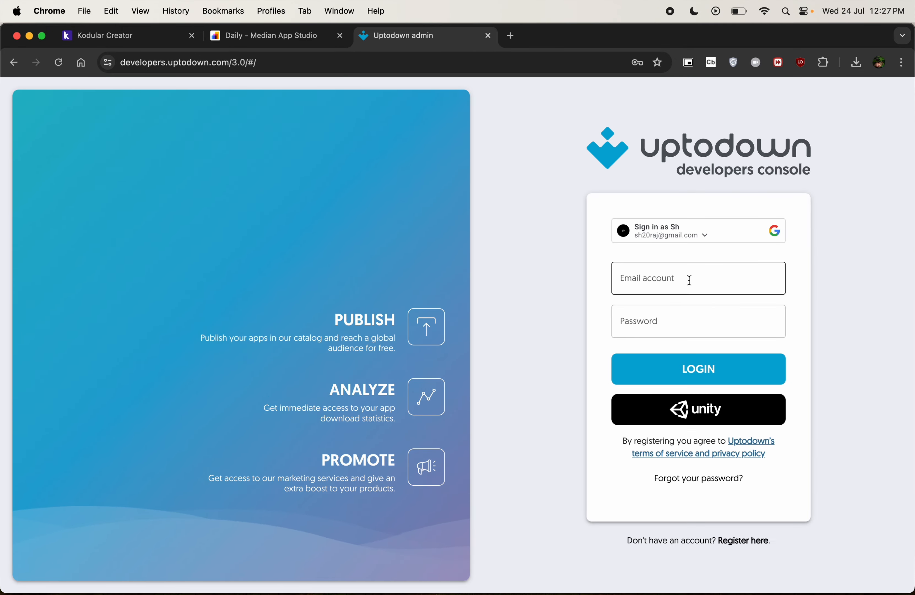
pyautogui.click(665, 229)
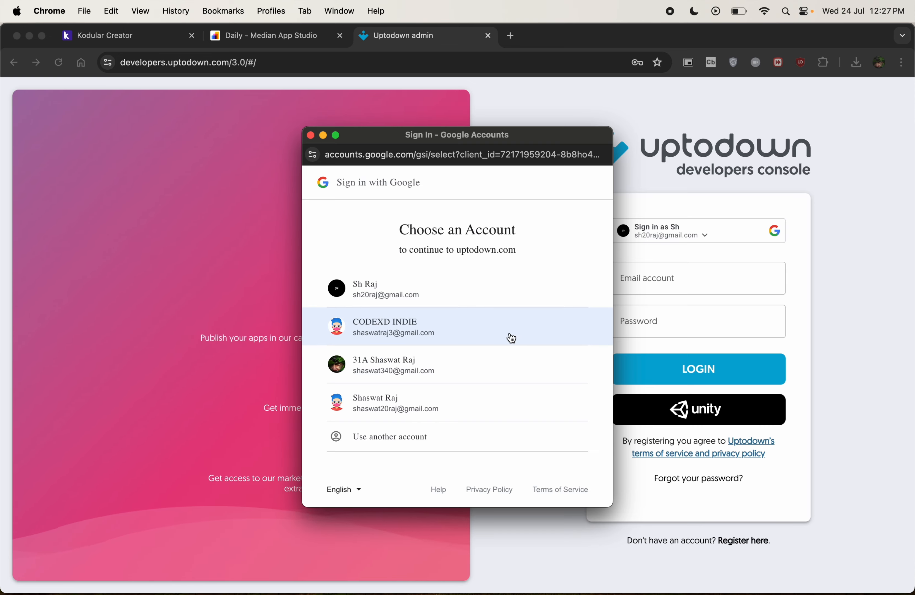
pyautogui.click(492, 363)
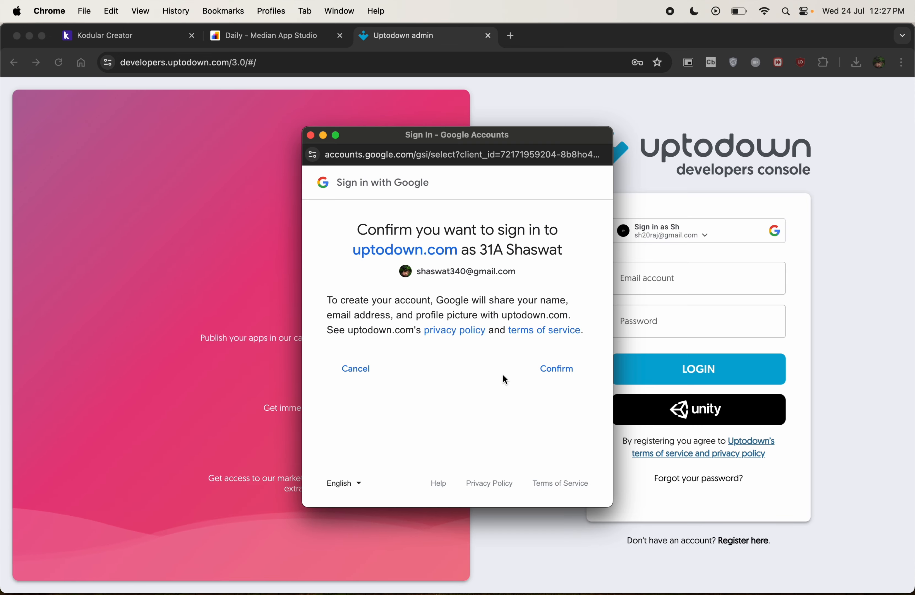
pyautogui.click(543, 372)
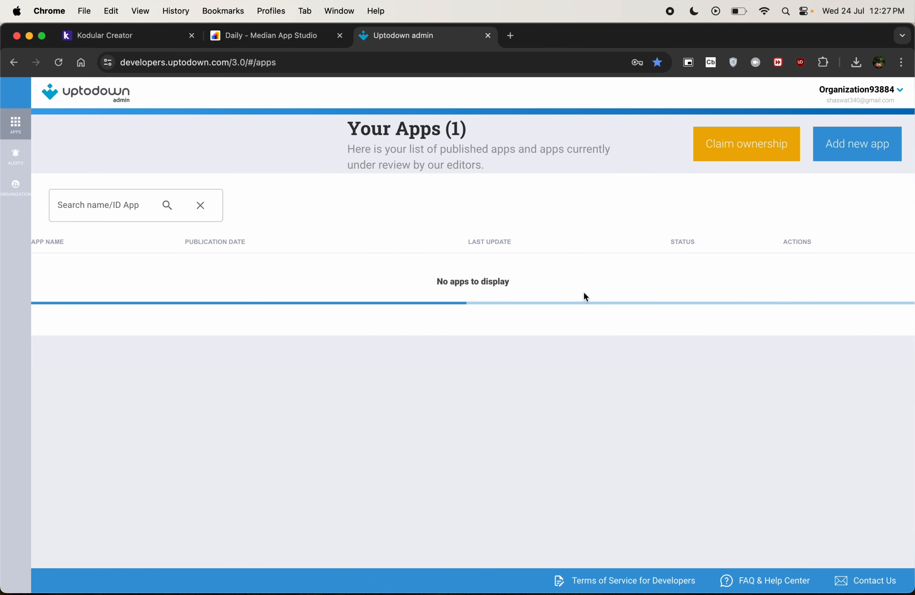
# Step: Log out of the organization account and pick a Google account to sign in again
pyautogui.click(845, 91)
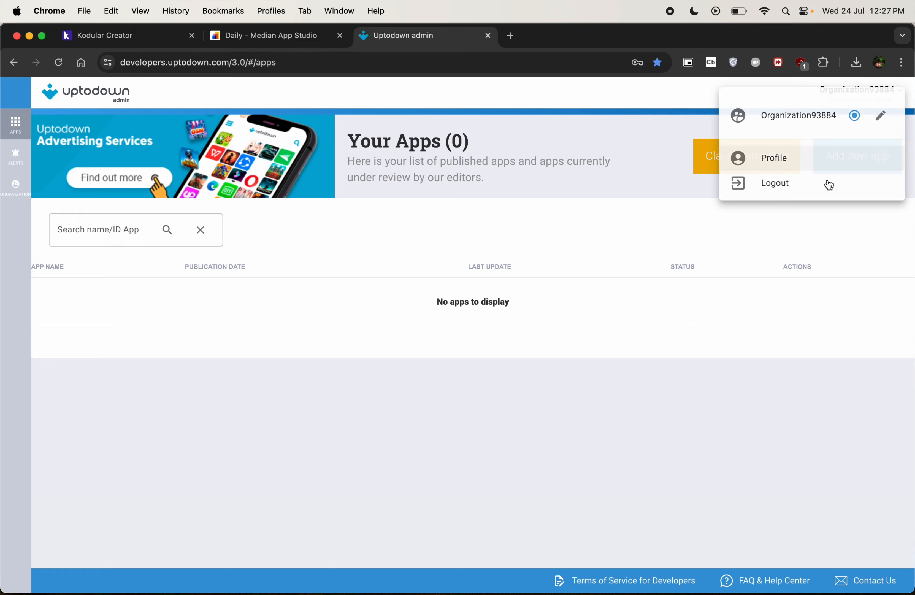
pyautogui.click(771, 182)
pyautogui.click(679, 236)
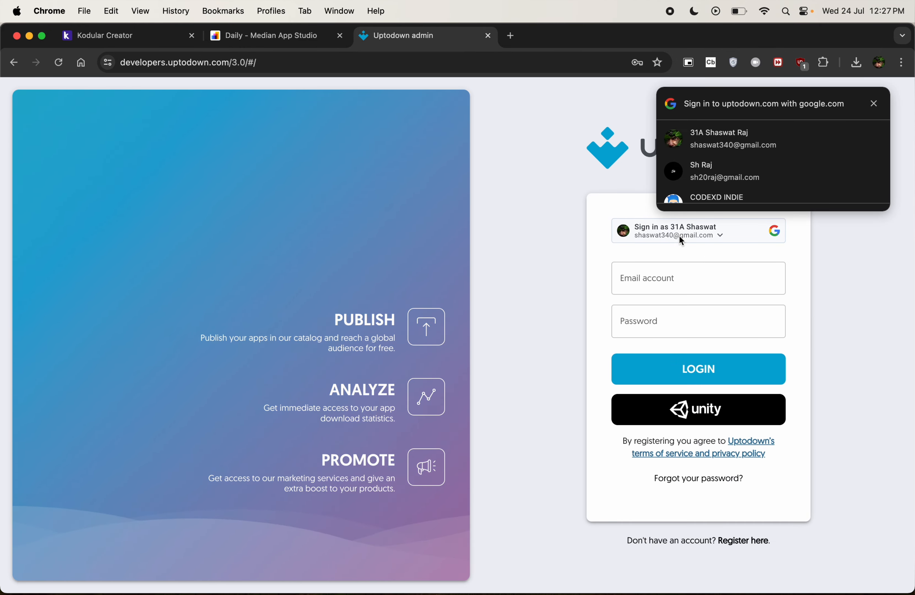
pyautogui.scroll(-2, 710, 180)
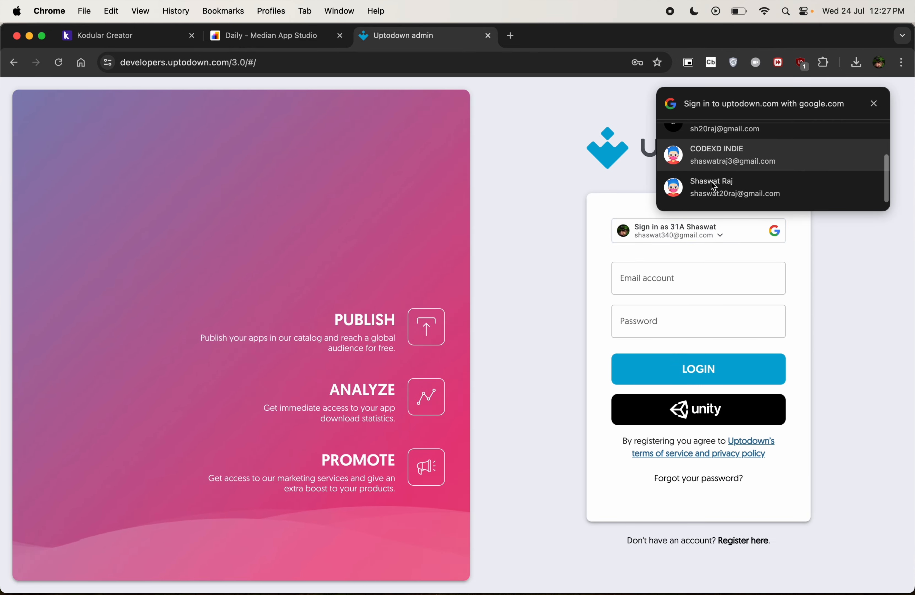
pyautogui.click(715, 201)
pyautogui.click(705, 179)
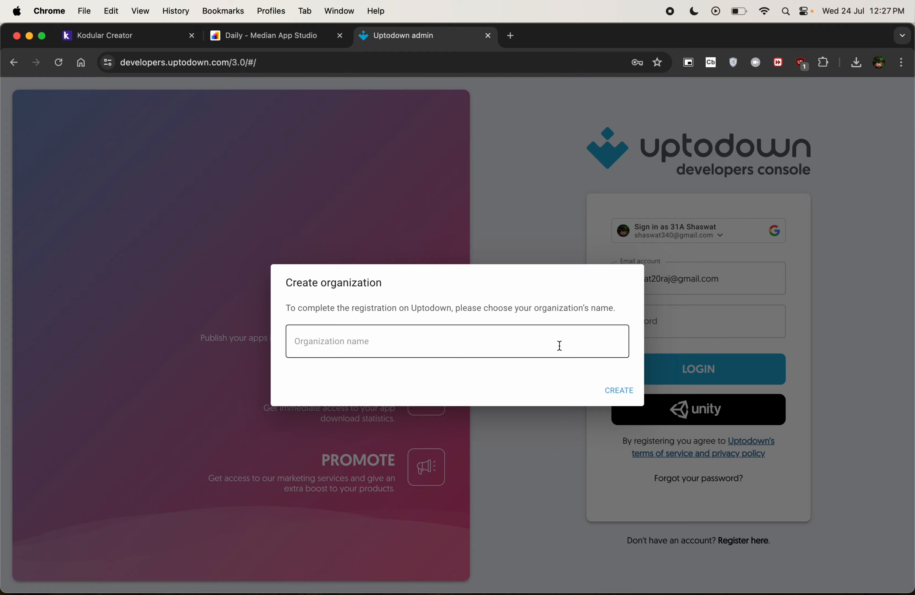
# Step: Reload the login page, replace the email with another account's username, and submit the saved password
pyautogui.press('super+r')
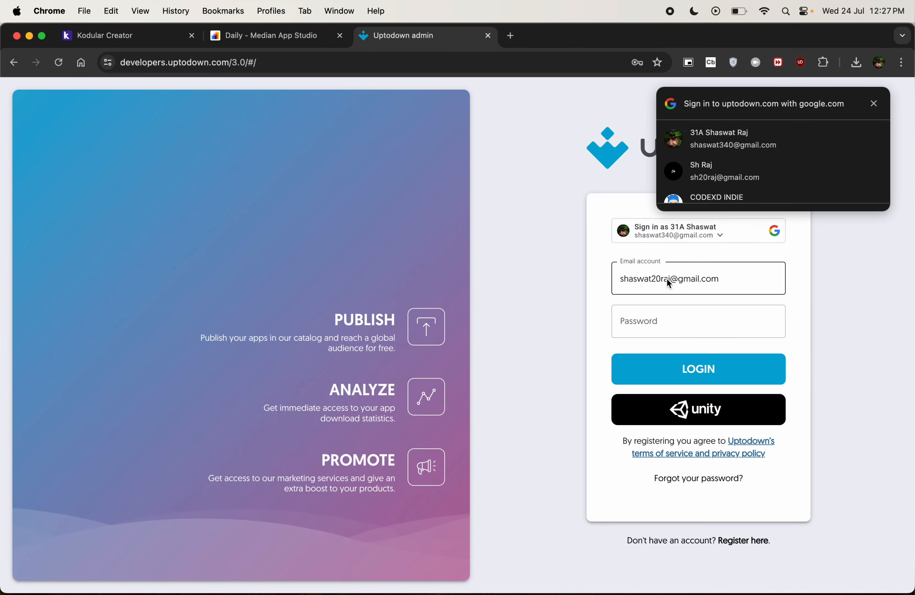
pyautogui.tripleClick(667, 279)
pyautogui.doubleClick(667, 279)
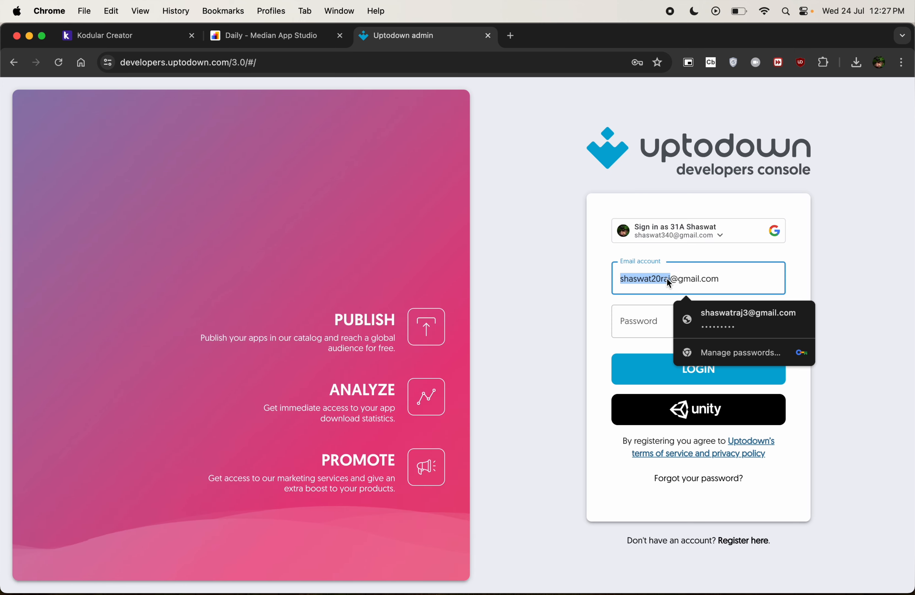
pyautogui.write('jokes')
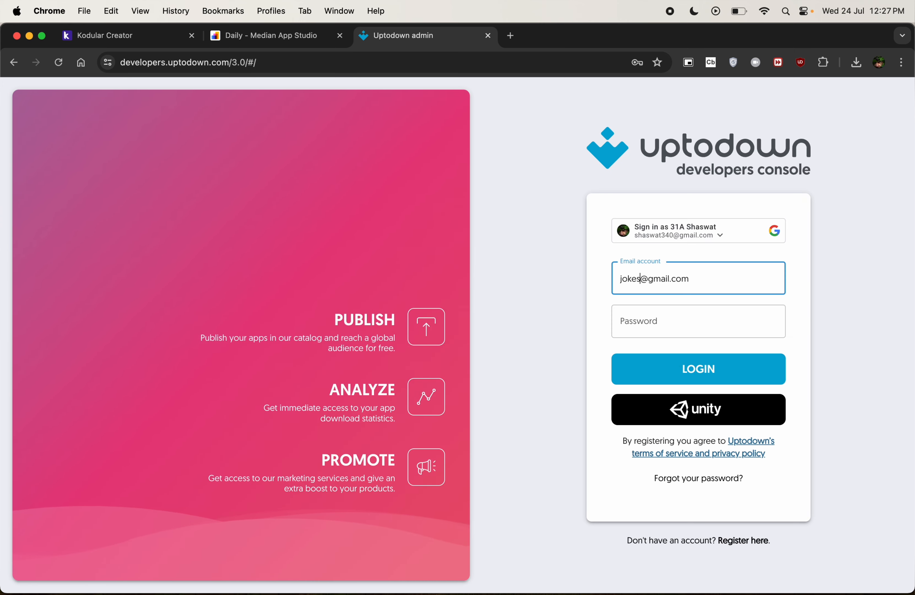
pyautogui.write('4ush')
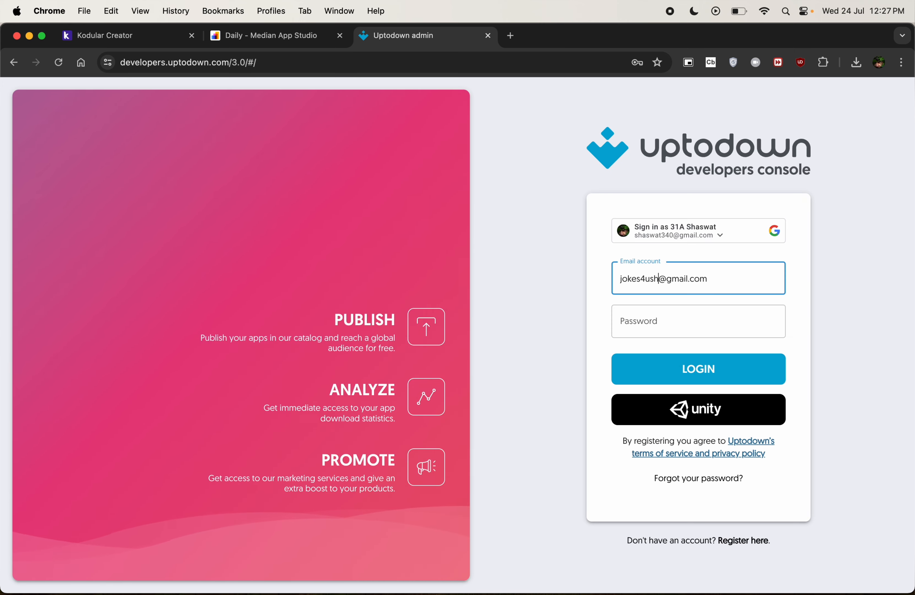
pyautogui.click(632, 331)
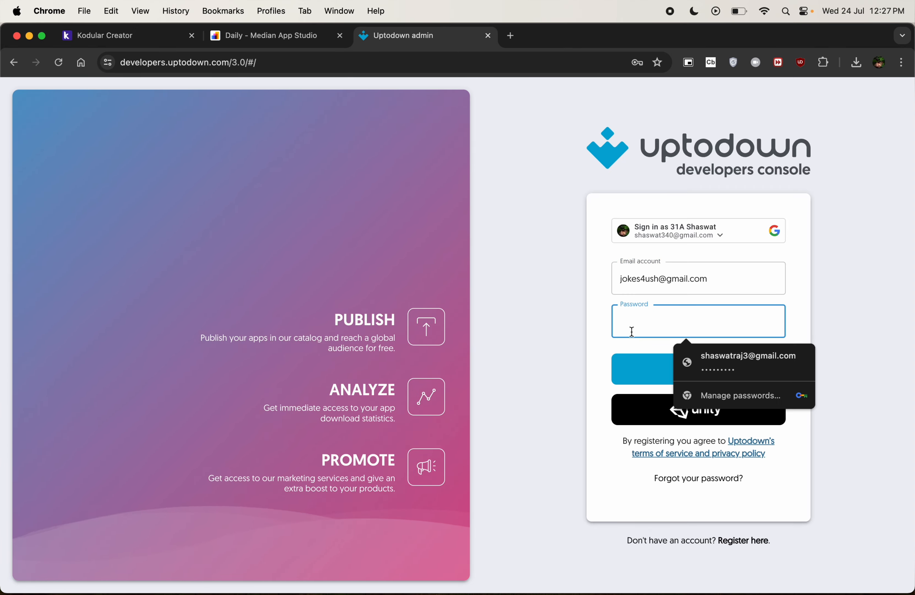
pyautogui.click(719, 372)
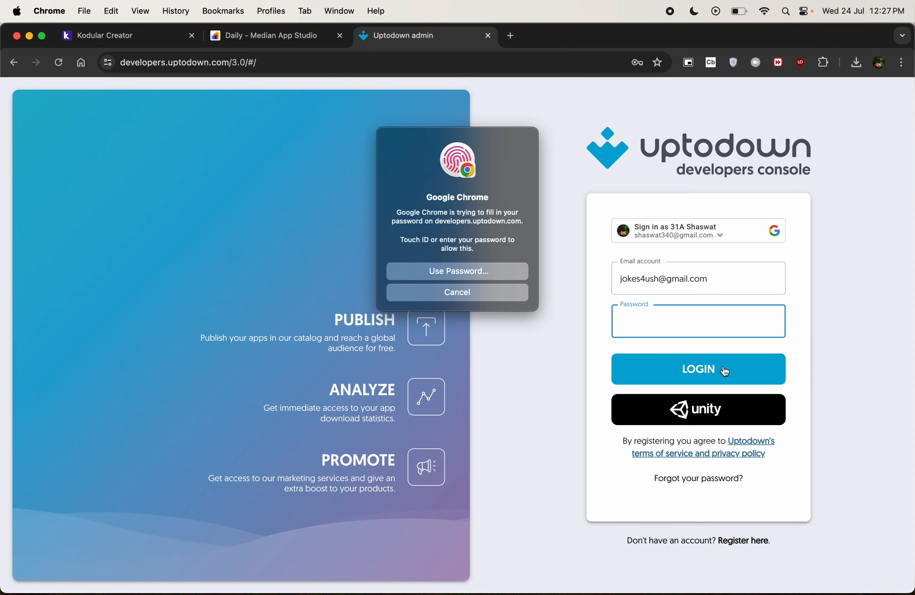
pyautogui.click(725, 371)
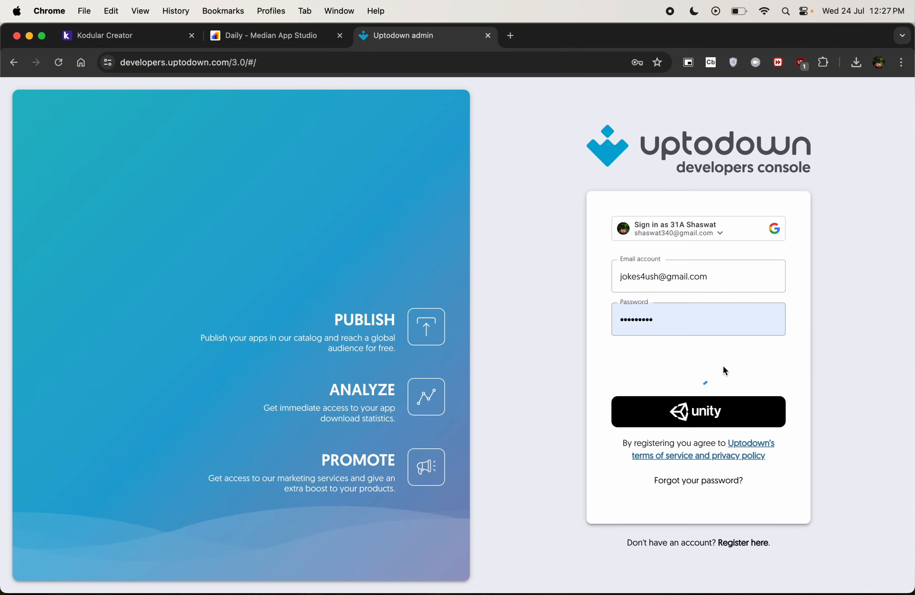
# Step: Retype the account password and submit again, which fails with Invalid password
pyautogui.click(713, 326)
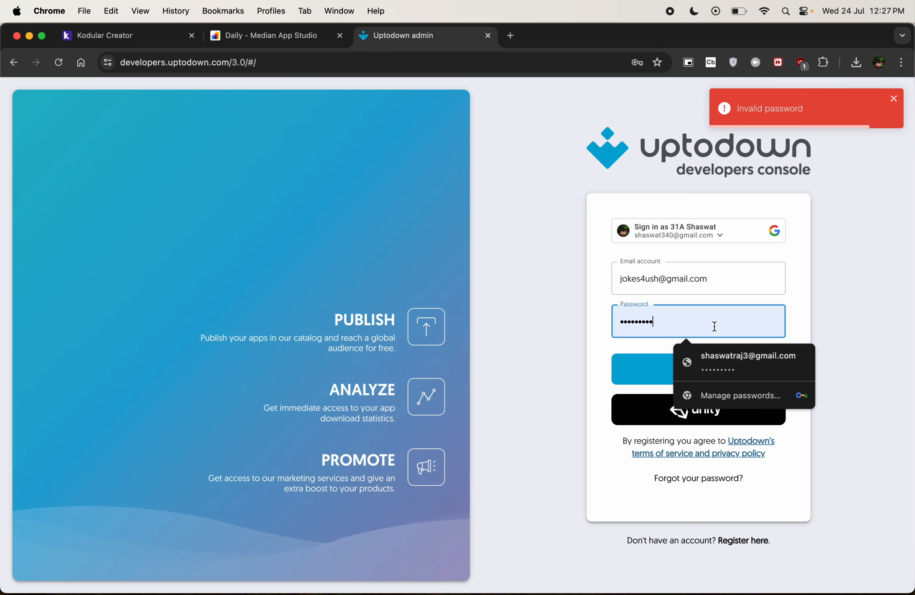
pyautogui.press('super+a')
pyautogui.write('•')
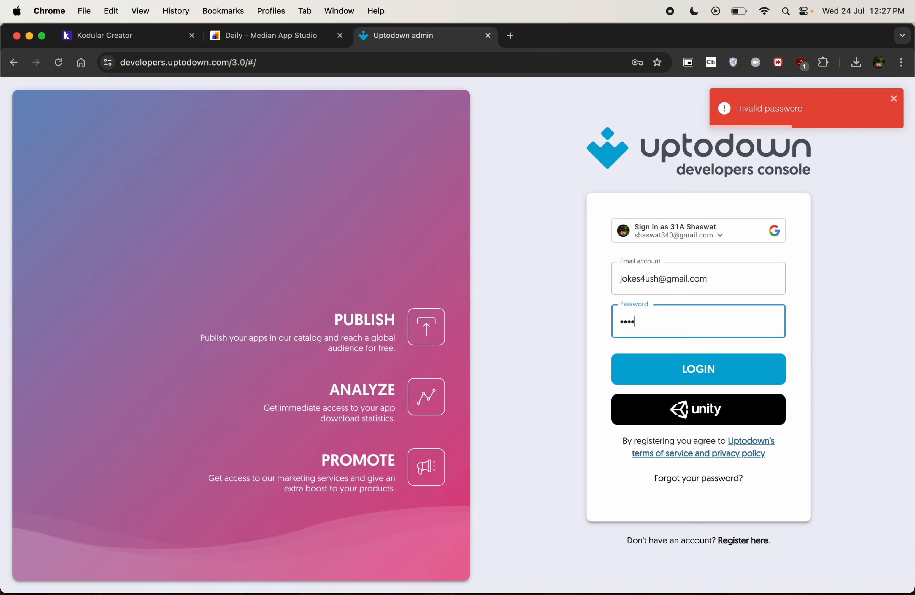
pyautogui.write('•••••••••')
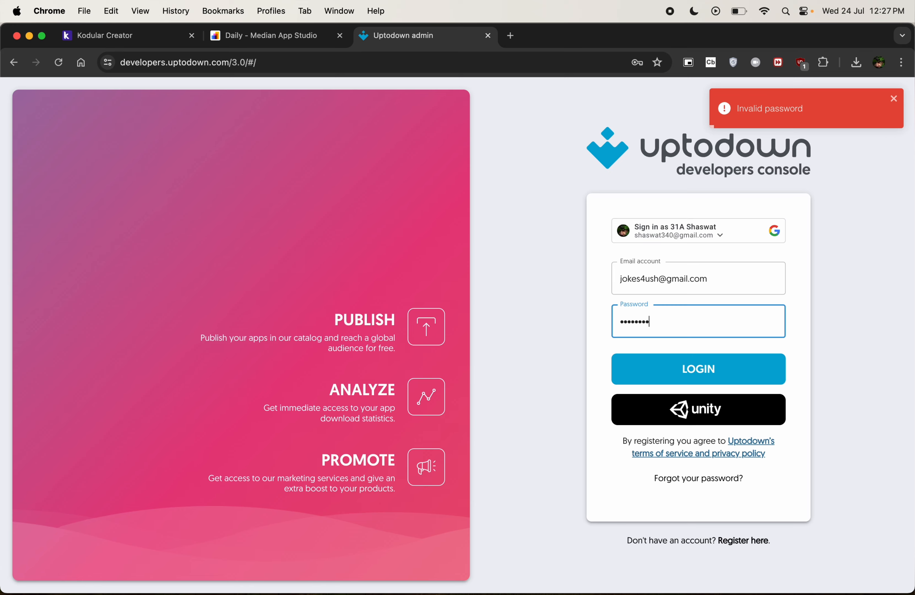
pyautogui.press('Return')
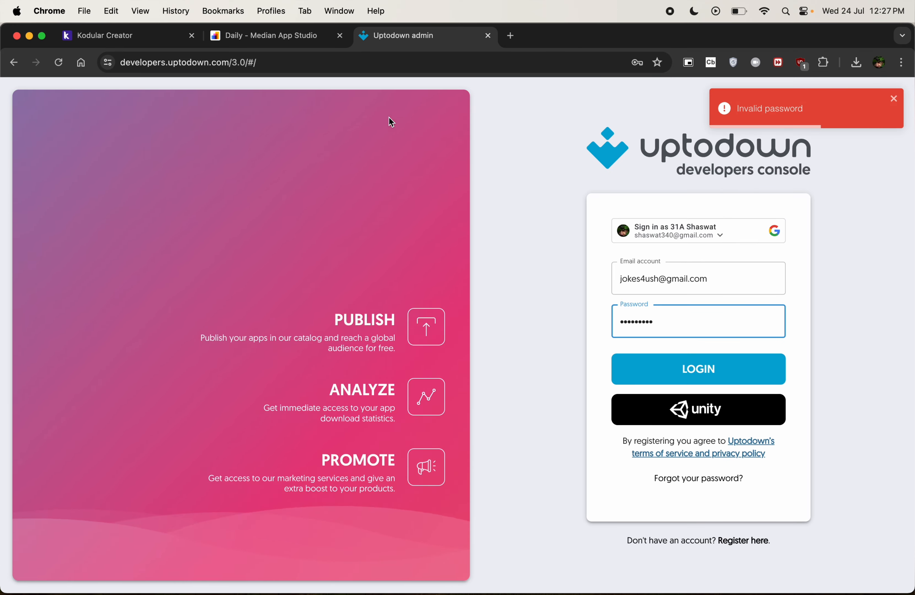
pyautogui.click(296, 63)
# Step: Search Google for 'navodayaans brouser' and look through the results
pyautogui.write('navo')
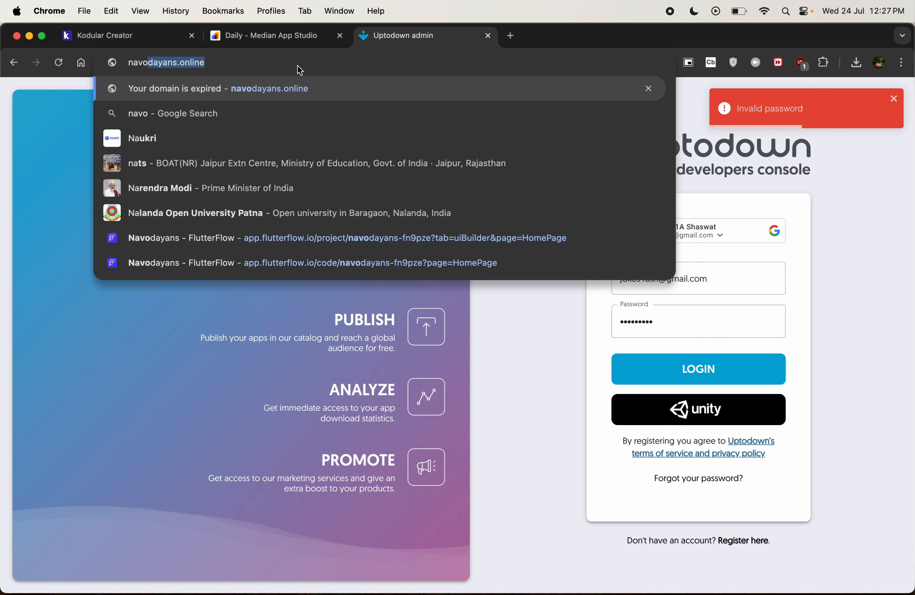
pyautogui.write('dayaans b')
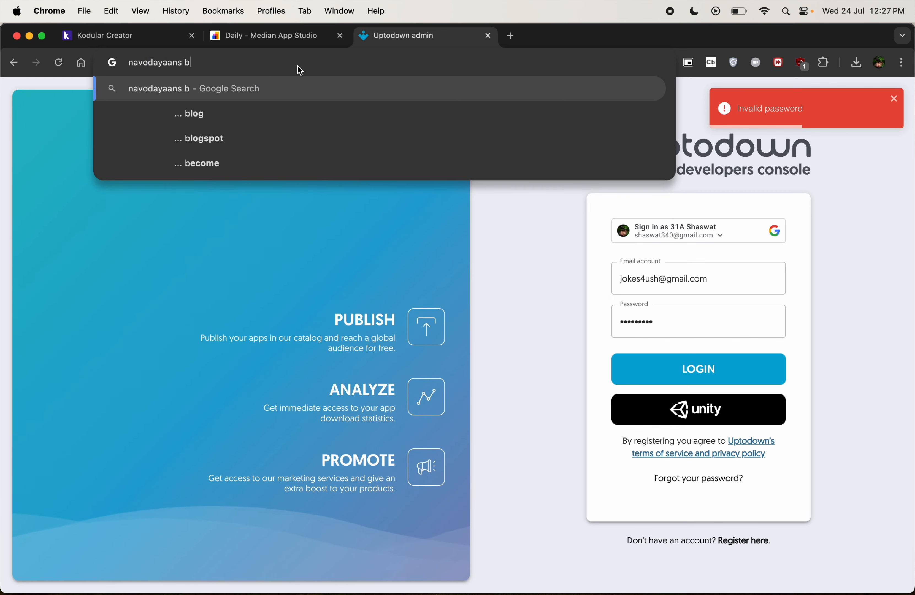
pyautogui.write('rouser')
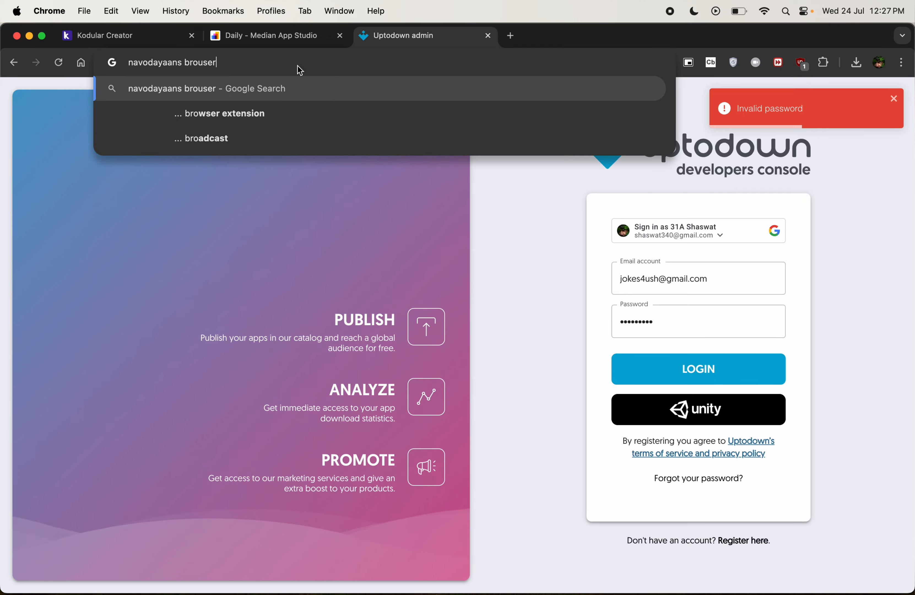
pyautogui.press('Return')
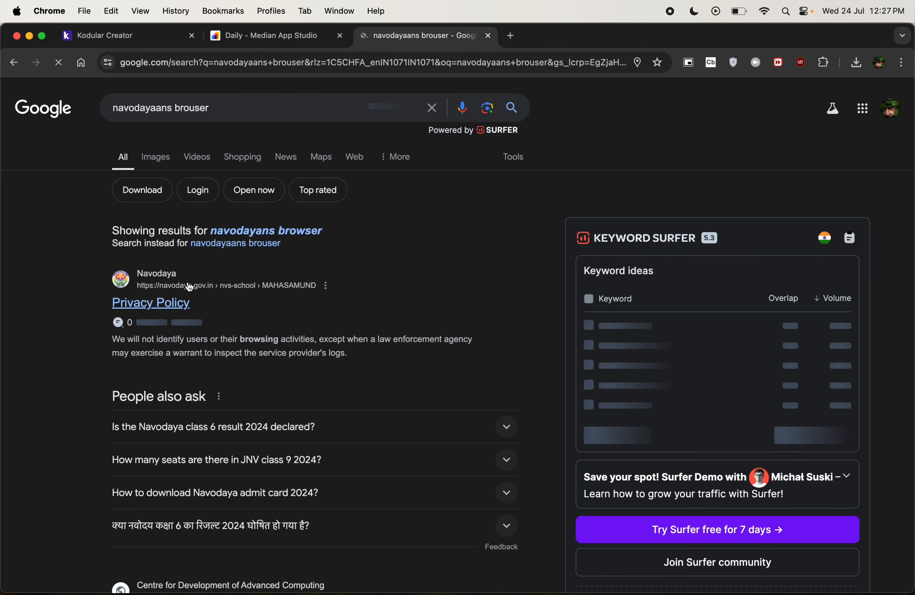
pyautogui.scroll(-5, 188, 289)
pyautogui.scroll(-10, 255, 448)
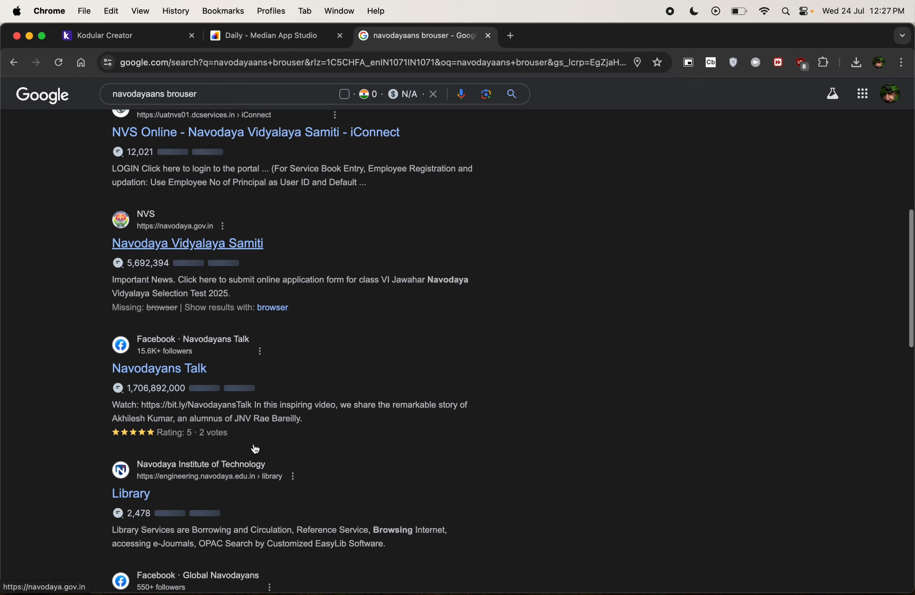
pyautogui.scroll(-10, 255, 448)
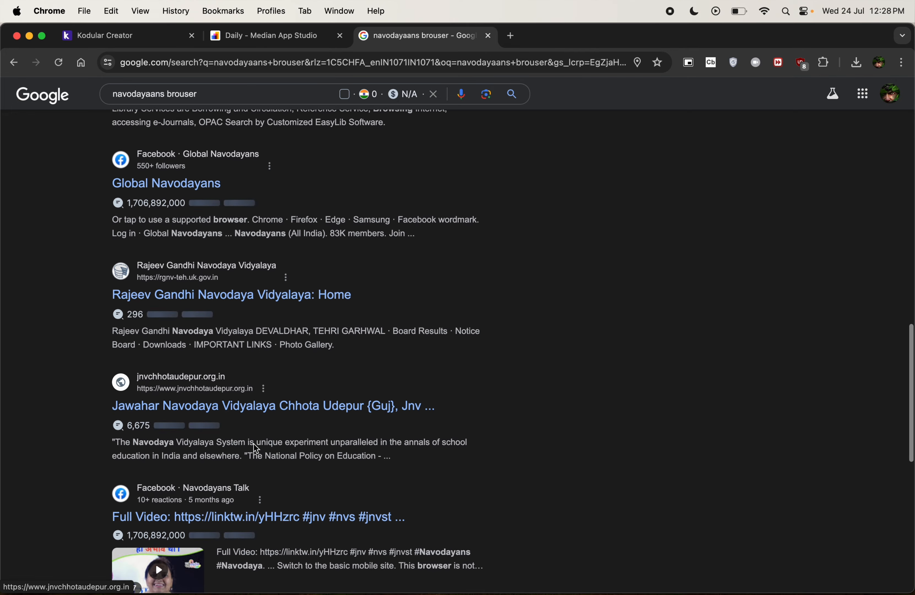
pyautogui.scroll(-3, 255, 449)
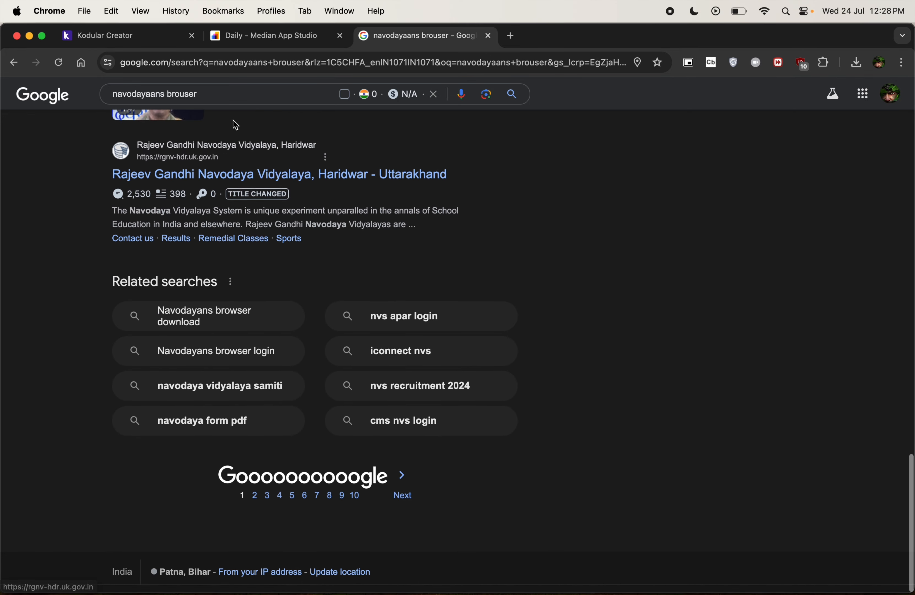
# Step: Fix the spelling to 'navodayans' and add 'uptodown' to the query, then search again
pyautogui.click(184, 94)
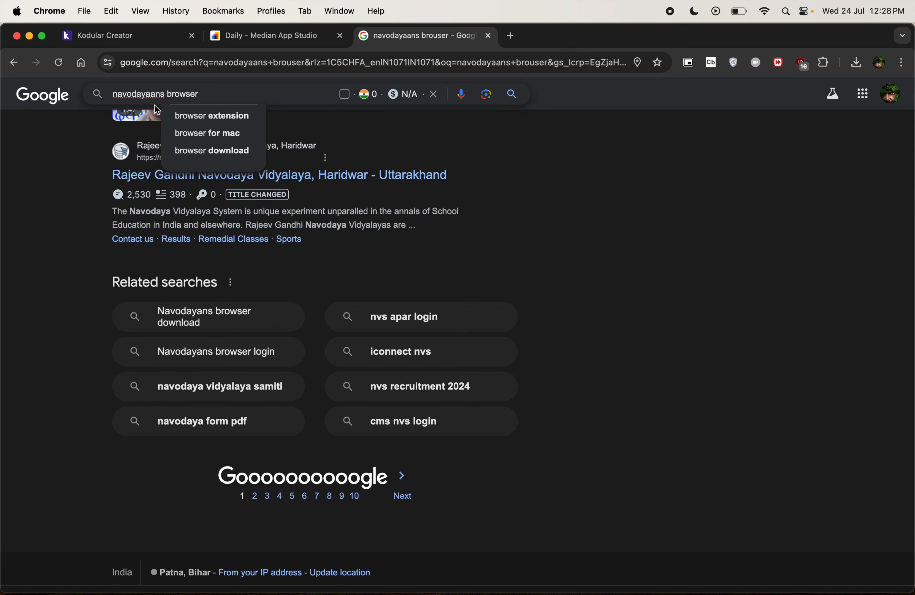
pyautogui.click(150, 95)
pyautogui.press('BackSpace')
pyautogui.click(208, 91)
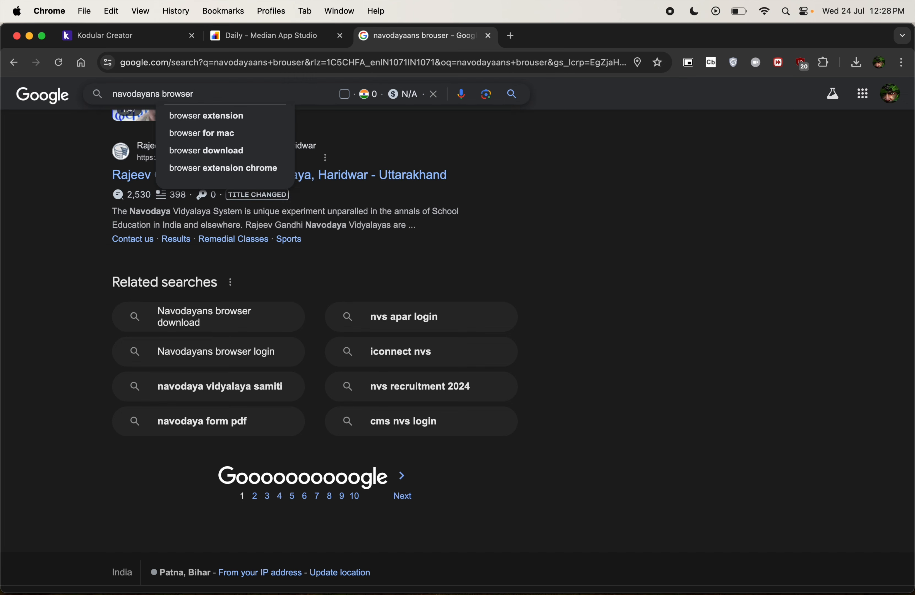
pyautogui.write('uptod')
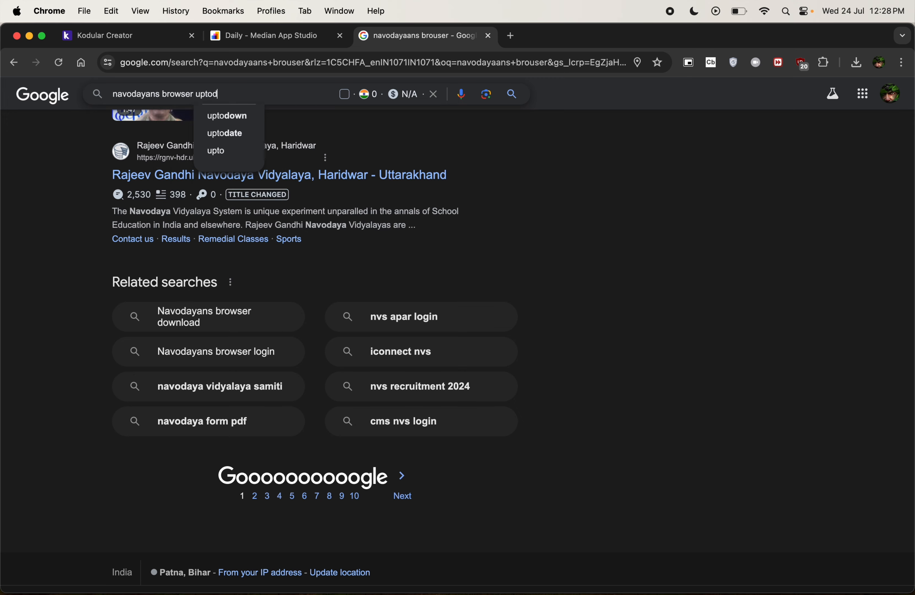
pyautogui.write('own')
pyautogui.press('Return')
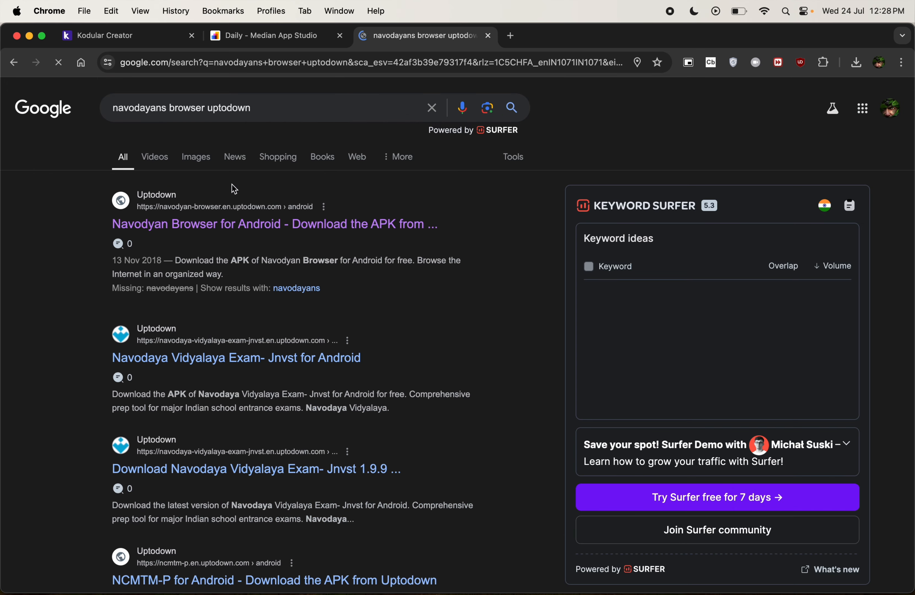
# Step: Open the Navodyan Browser listing on Uptodown and scroll through its page
pyautogui.click(245, 228)
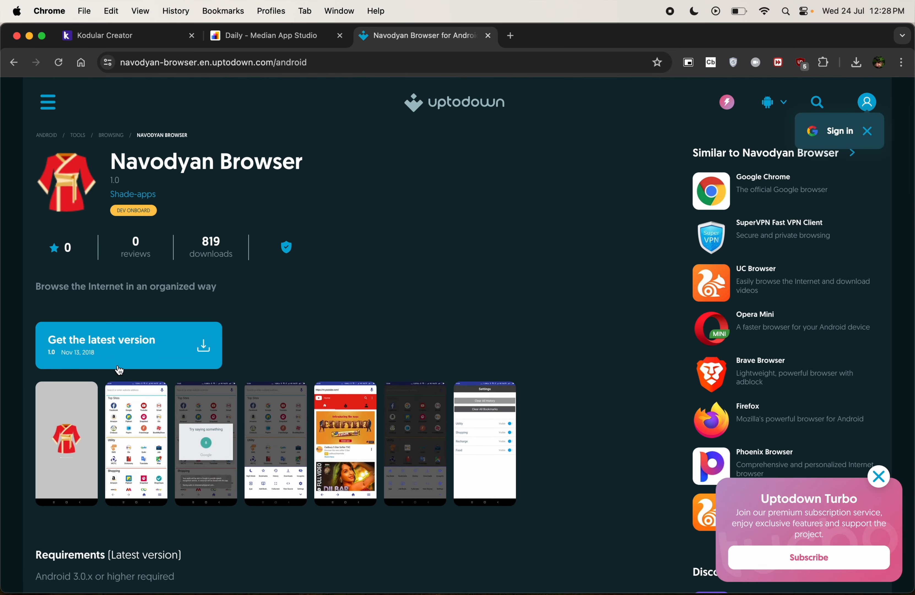
pyautogui.scroll(-8, 202, 345)
pyautogui.scroll(-5, 200, 343)
pyautogui.scroll(13, 200, 343)
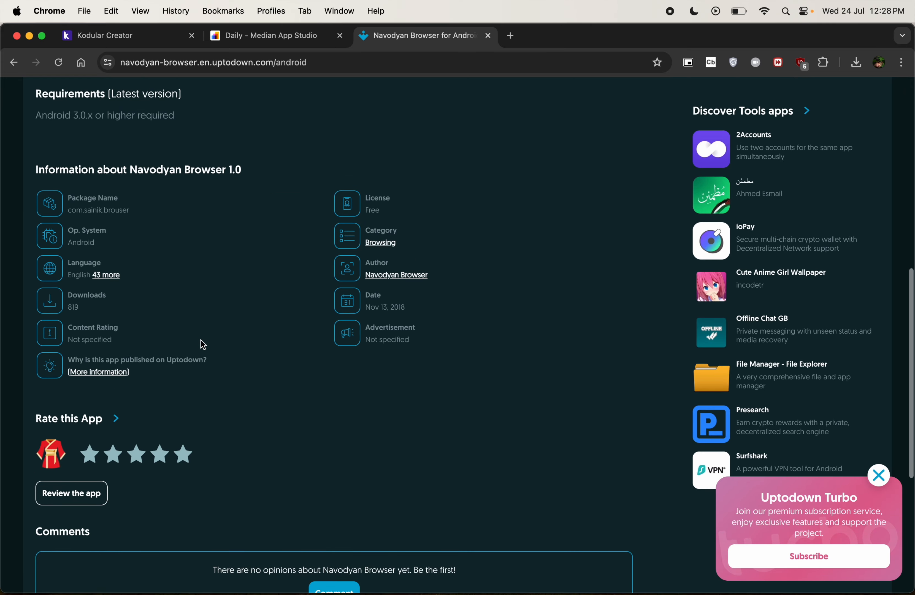
pyautogui.scroll(-7, 219, 447)
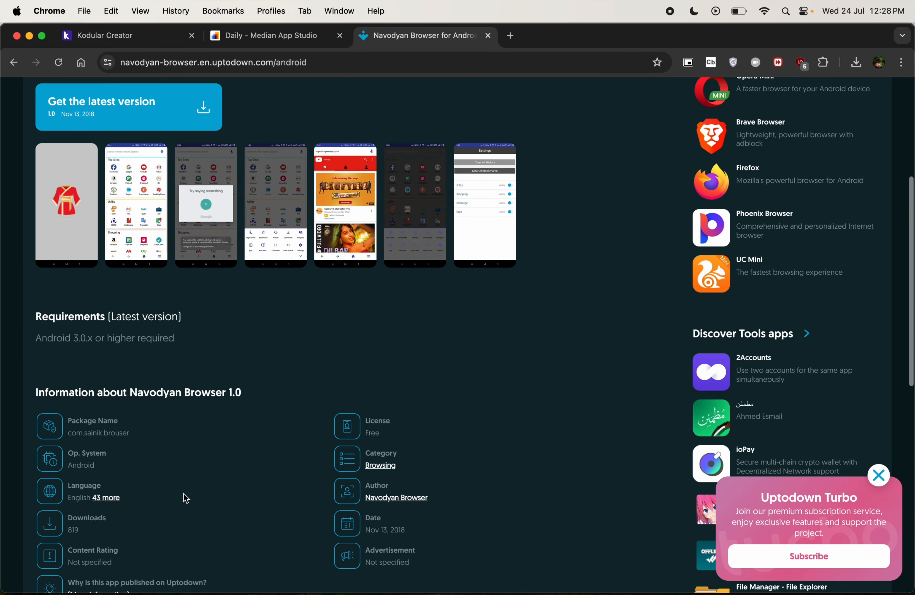
pyautogui.scroll(8, 186, 498)
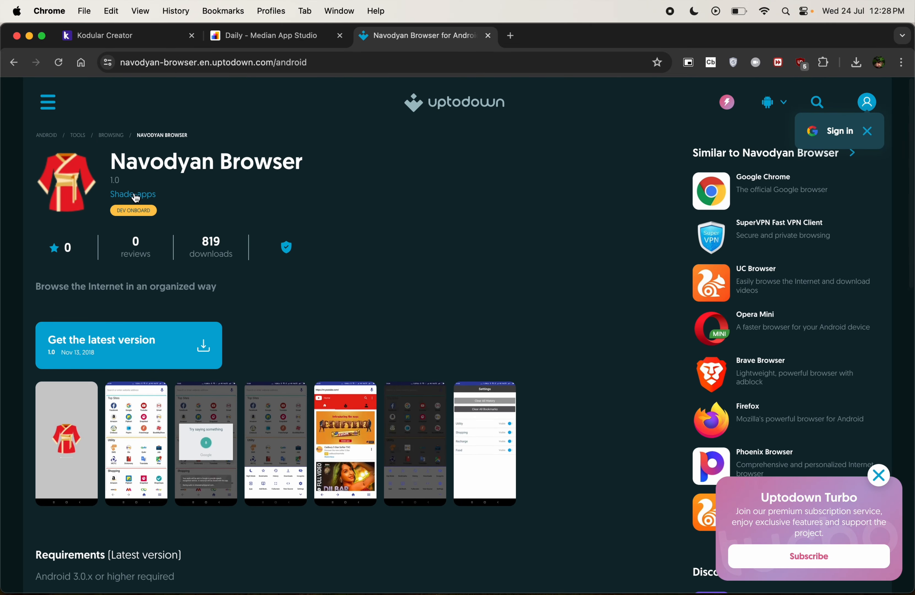
# Step: Visit the Shade-apps developer page, then return to Navodyan Browser to review its download section
pyautogui.click(136, 198)
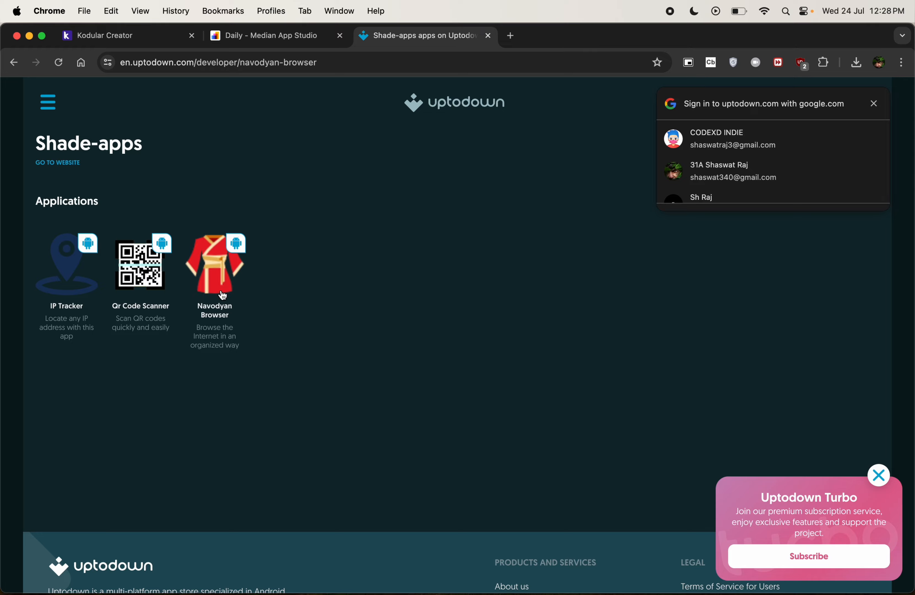
pyautogui.click(213, 272)
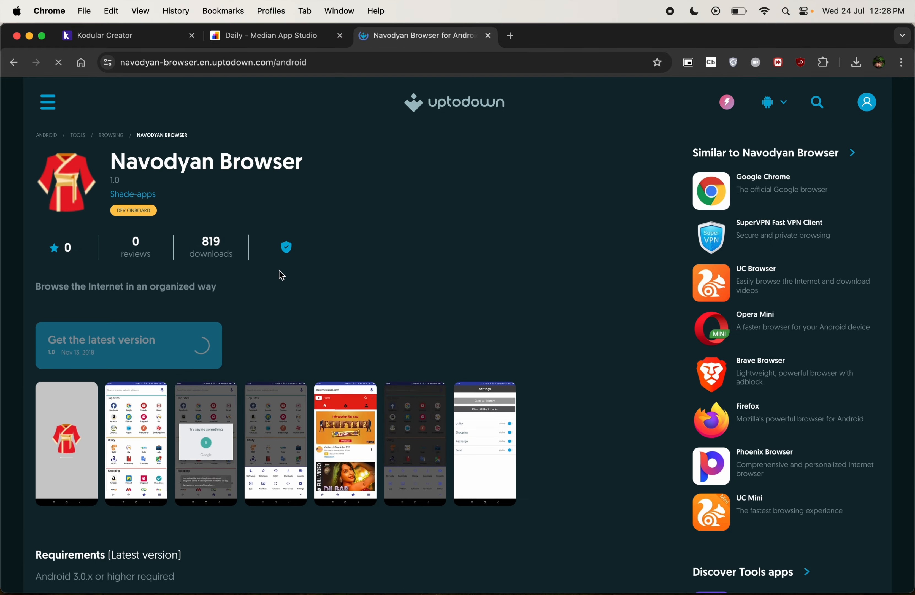
pyautogui.scroll(-10, 281, 274)
pyautogui.scroll(7, 281, 274)
pyautogui.scroll(2, 281, 273)
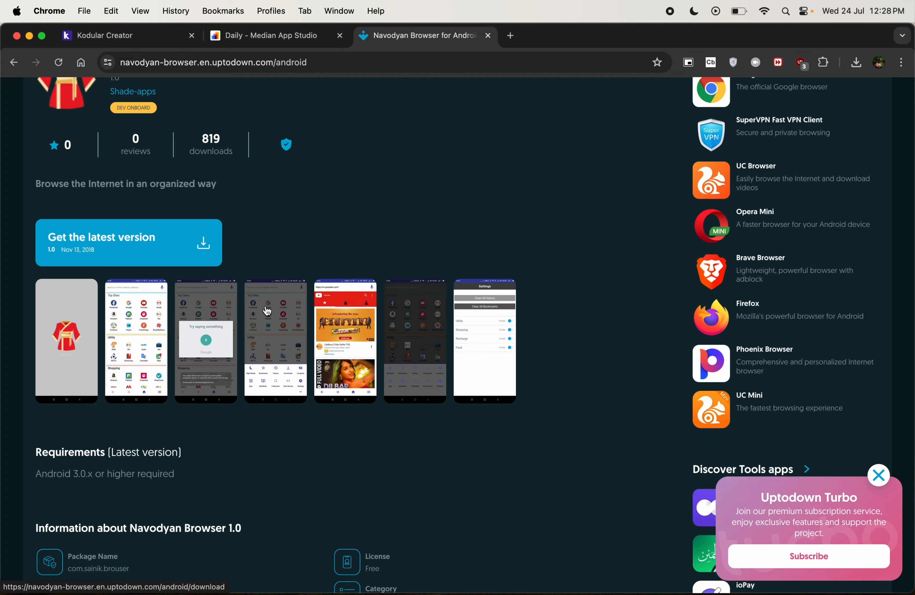
pyautogui.scroll(-9, 266, 307)
pyautogui.scroll(12, 265, 307)
# Step: Close the Uptodown Navodyan Browser tab and return to Daily's build page in Median
pyautogui.click(296, 34)
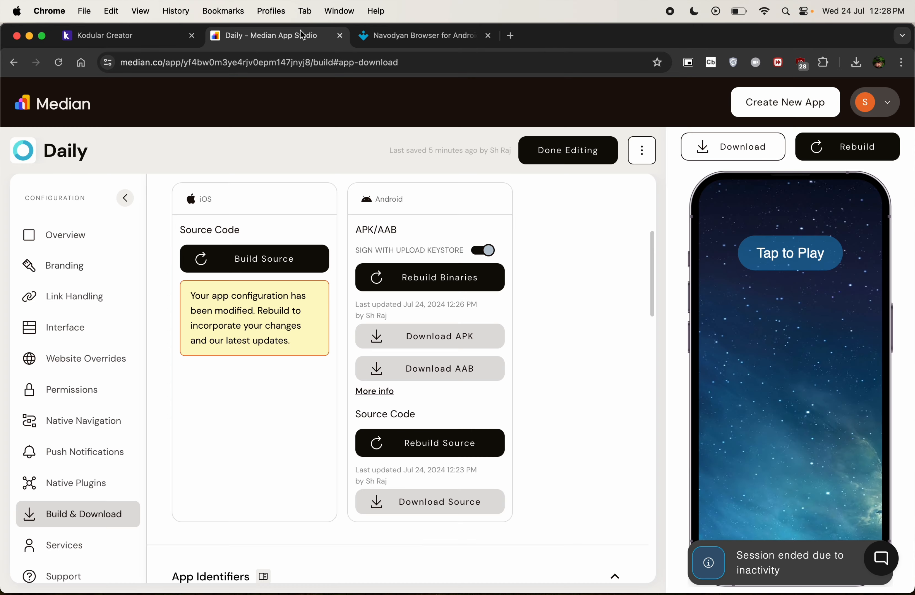
pyautogui.click(422, 37)
pyautogui.press('super+w')
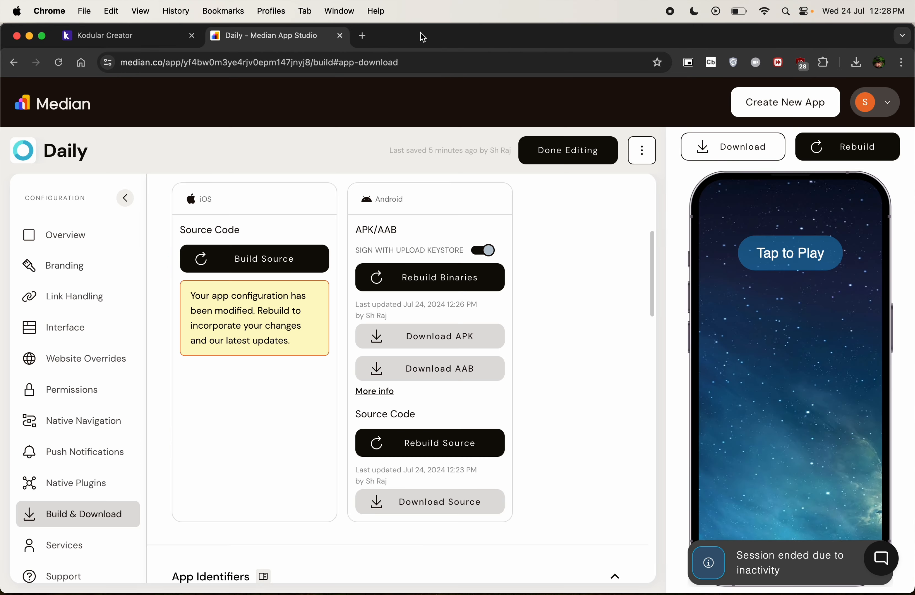
pyautogui.scroll(-3, 444, 436)
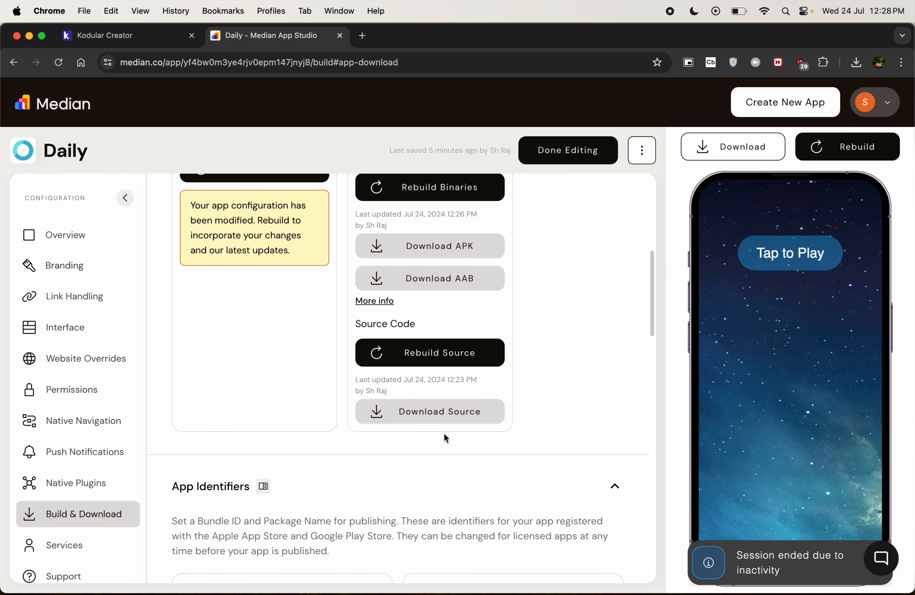
pyautogui.scroll(2, 543, 323)
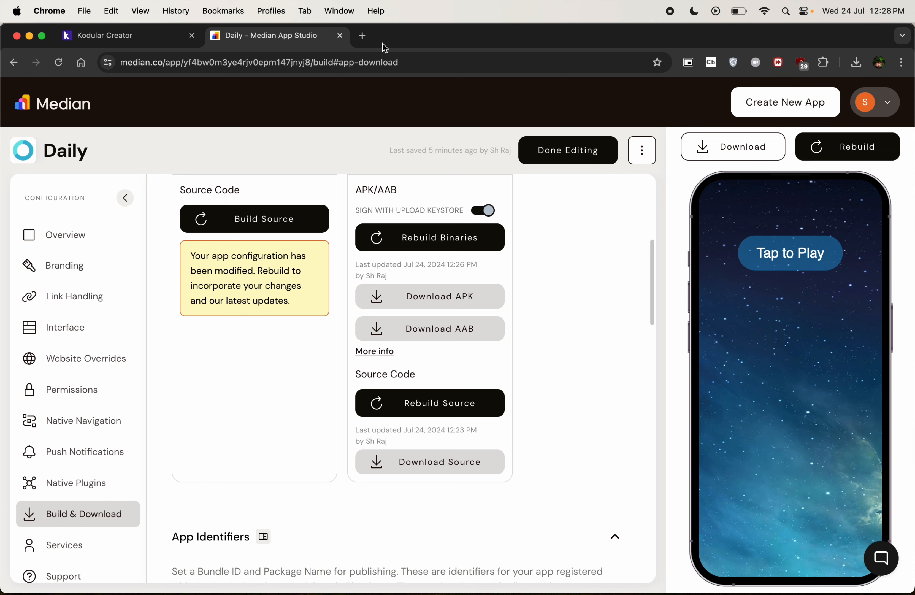
# Step: Download Daily's release APK from the build page and check the download's progress
pyautogui.moveTo(332, 62); pyautogui.dragTo(415, 58)
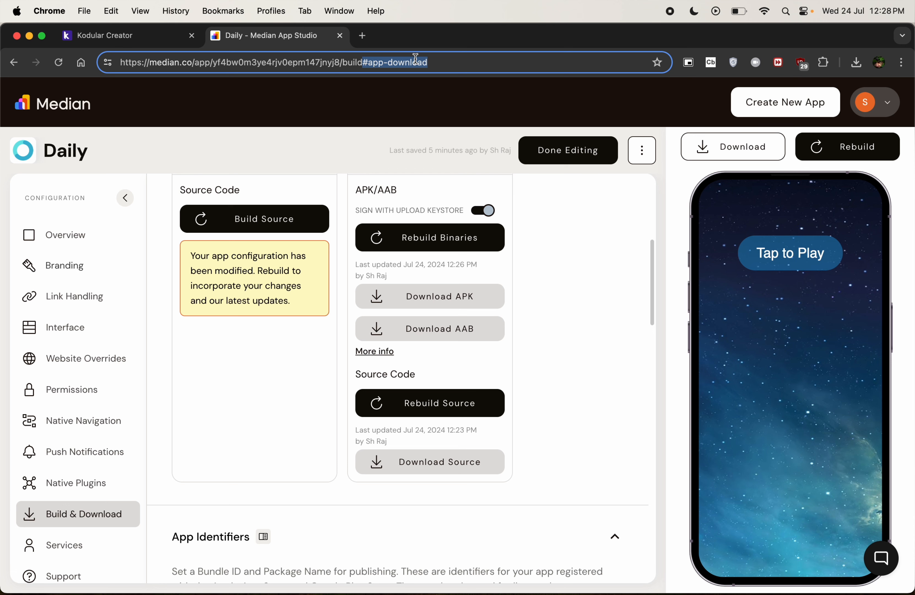
pyautogui.click(579, 406)
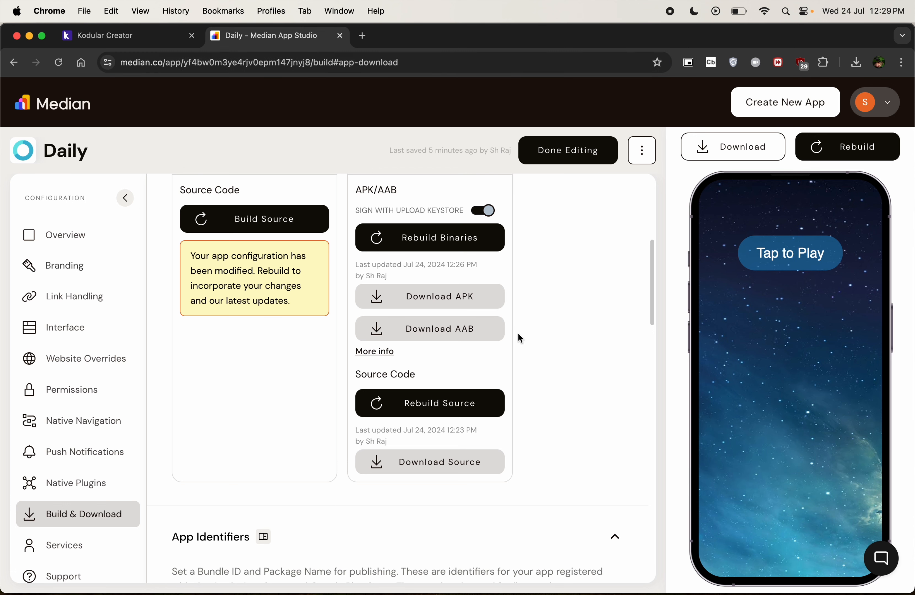
pyautogui.click(469, 296)
pyautogui.click(856, 62)
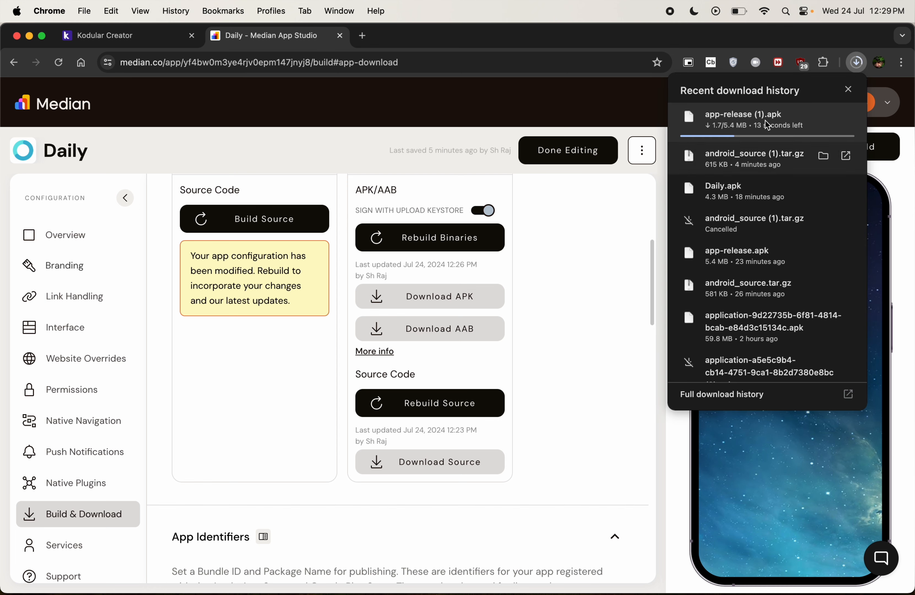
pyautogui.click(634, 210)
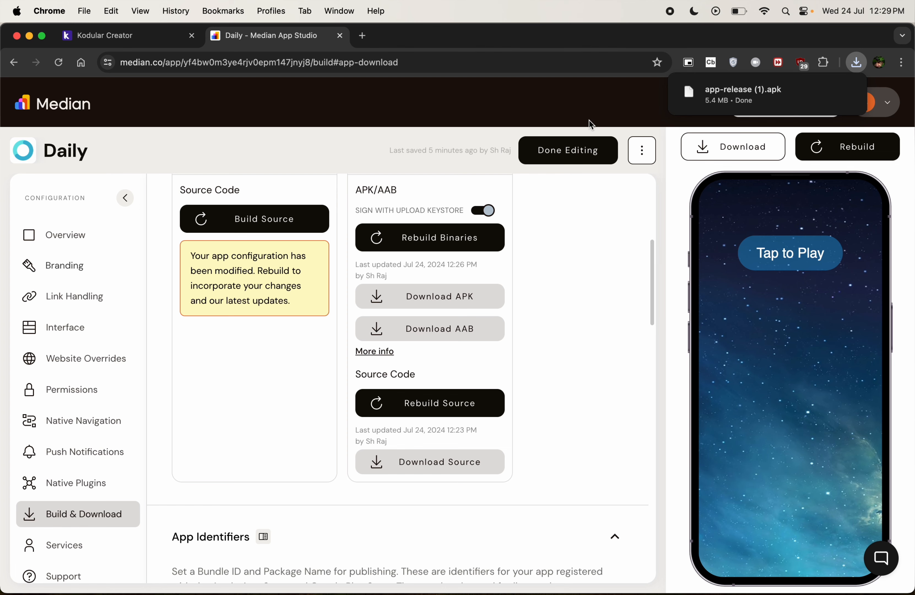
# Step: Reveal app-release (1).apk in the Downloads folder, then reopen Chrome's recent downloads
pyautogui.moveTo(737, 110)
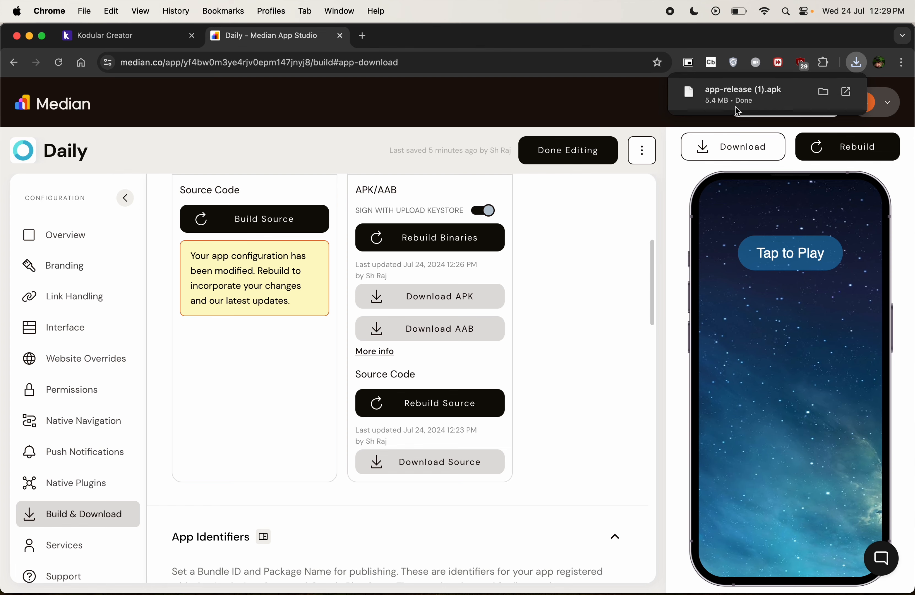
pyautogui.click(823, 92)
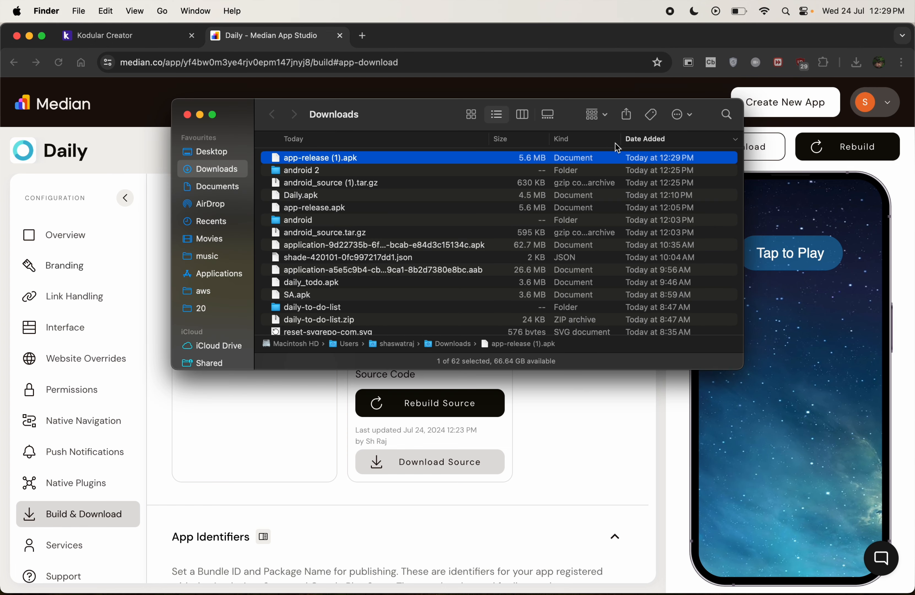
pyautogui.press('super+w')
pyautogui.click(856, 62)
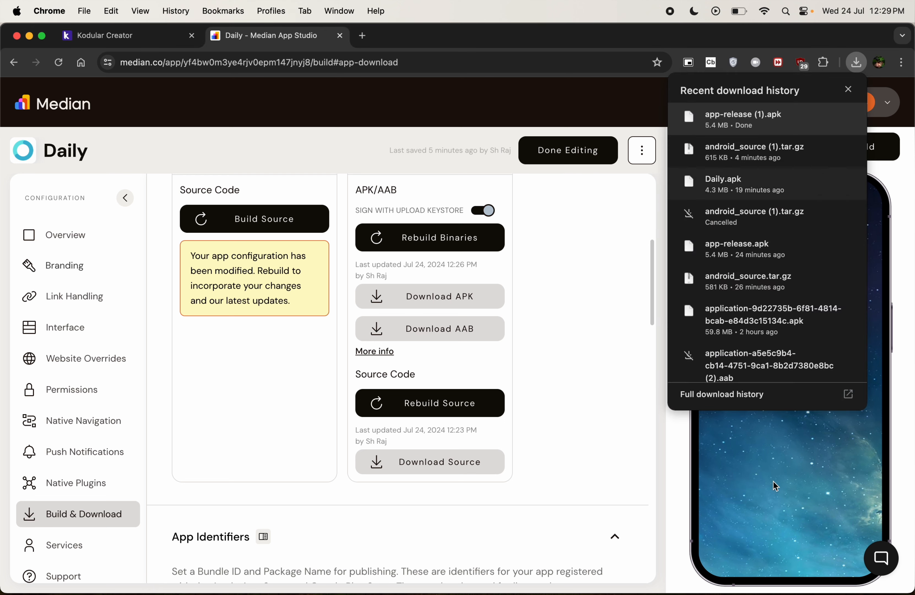
# Step: Copy the app-release (1).apk download link from Chrome's full download history
pyautogui.click(739, 395)
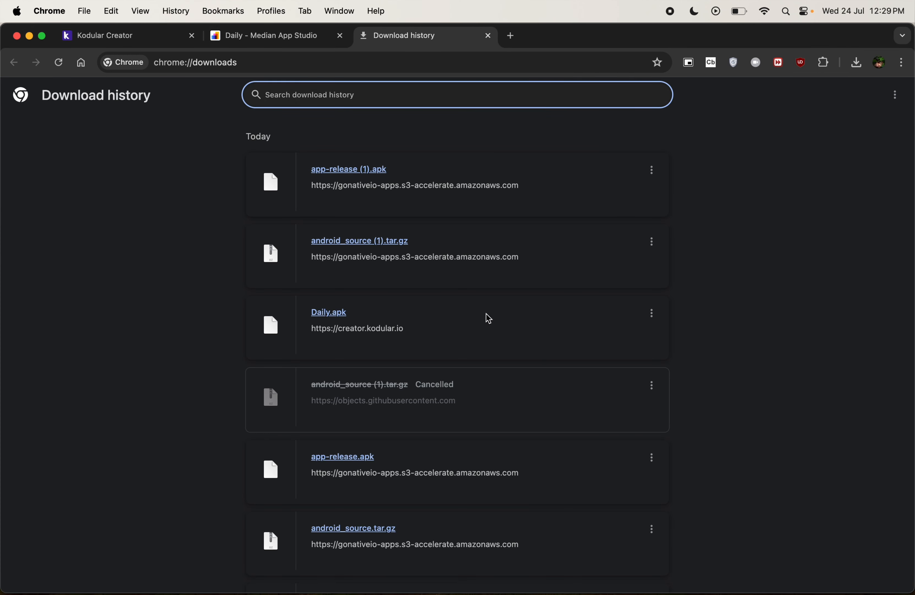
pyautogui.rightClick(352, 187)
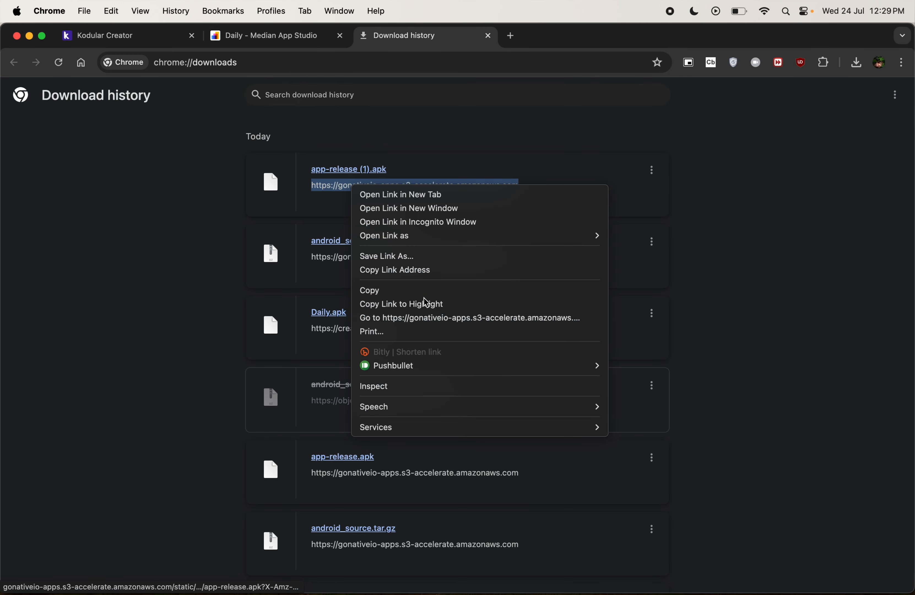
pyautogui.click(388, 269)
# Step: Search the web for a QR generator and create Chrome's QR code for the Daily build page
pyautogui.click(238, 63)
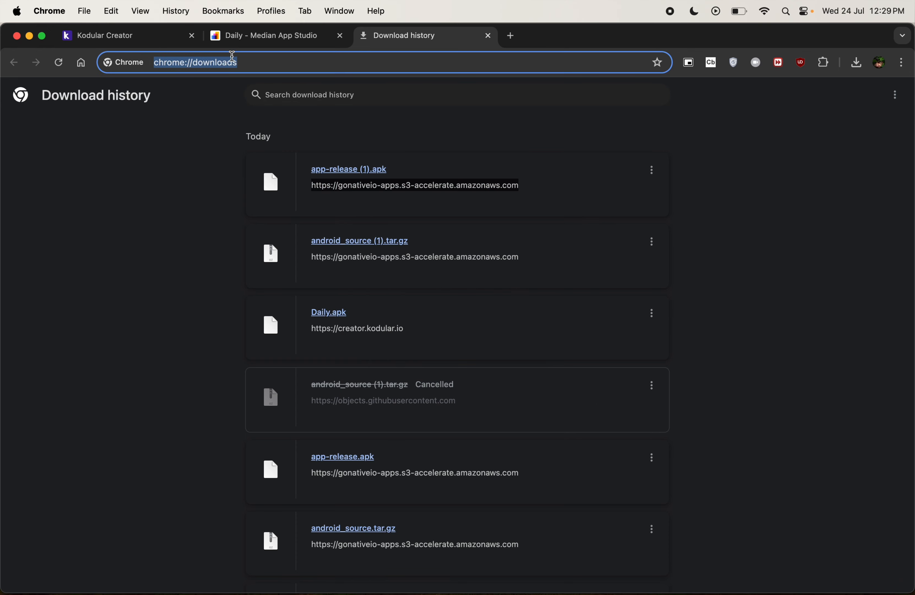
pyautogui.write('qr generator')
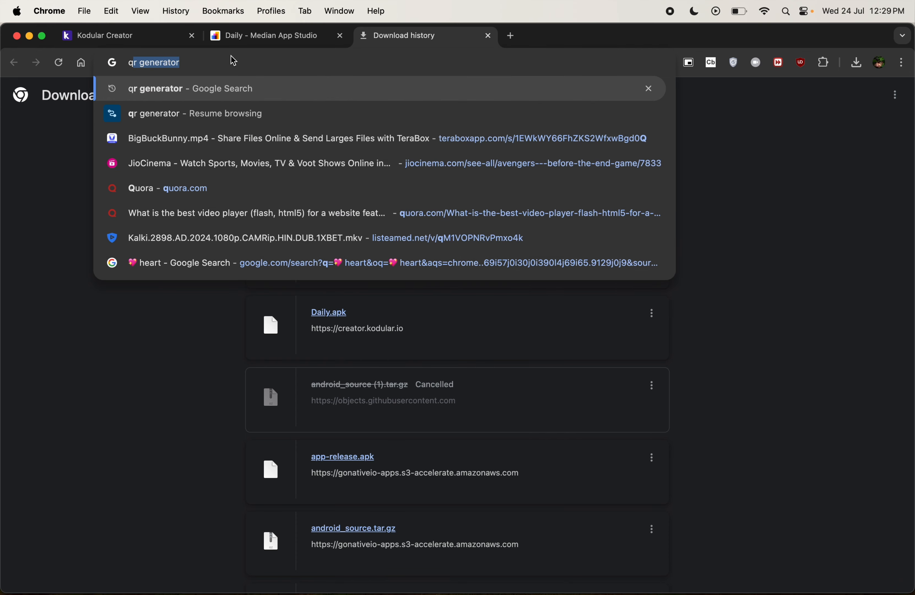
pyautogui.press('Return')
pyautogui.click(253, 39)
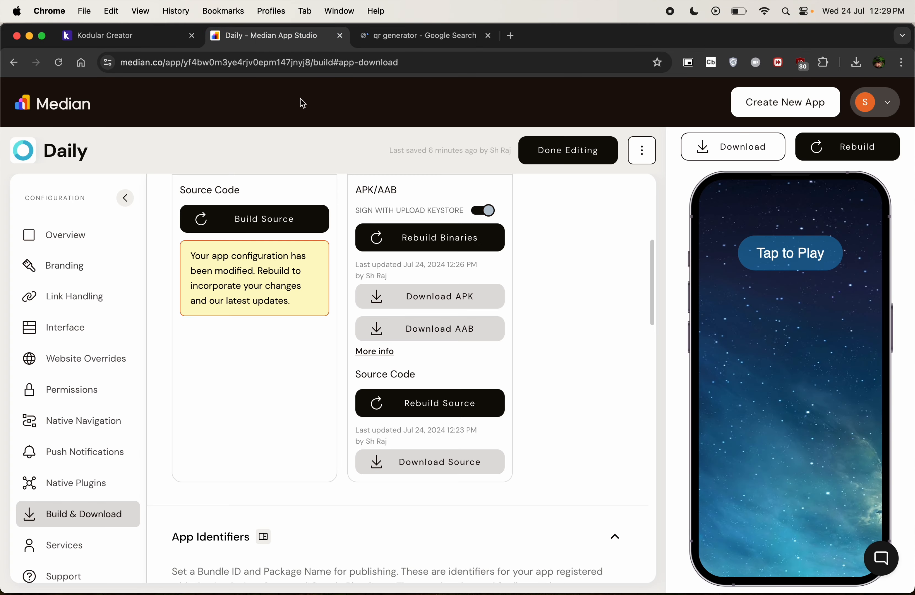
pyautogui.rightClick(556, 217)
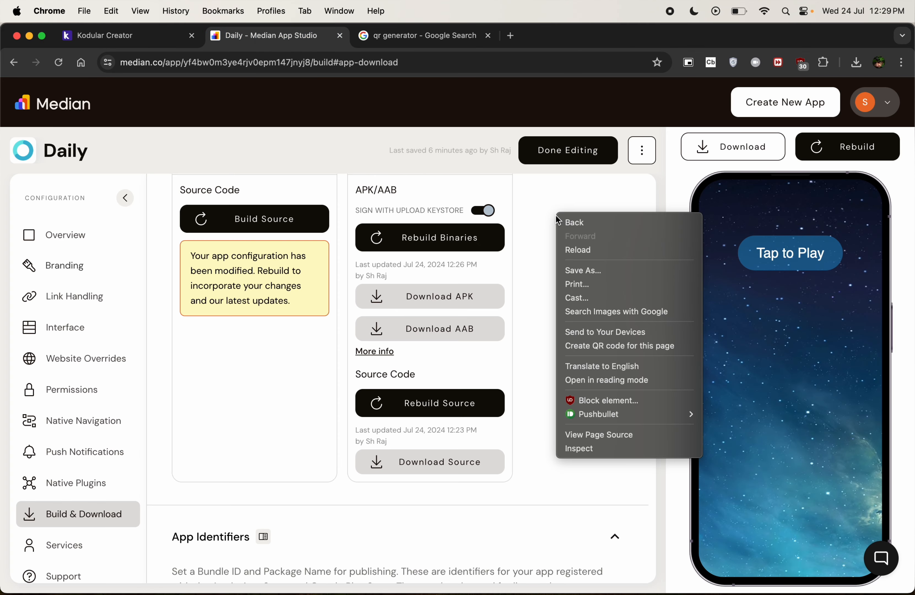
pyautogui.click(618, 345)
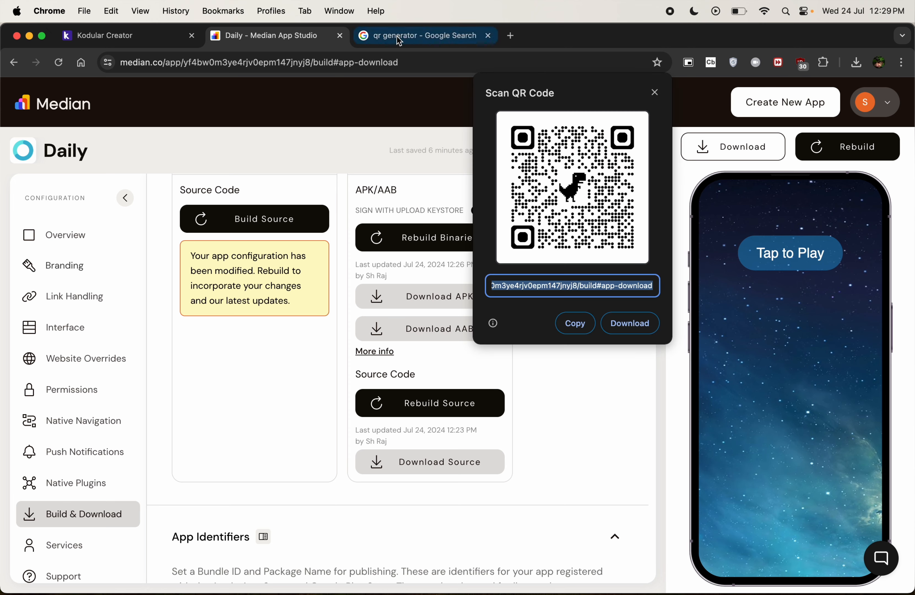
# Step: Paste the APK download link into the URL field on the-qrcode-generator.com
pyautogui.click(412, 38)
pyautogui.click(279, 254)
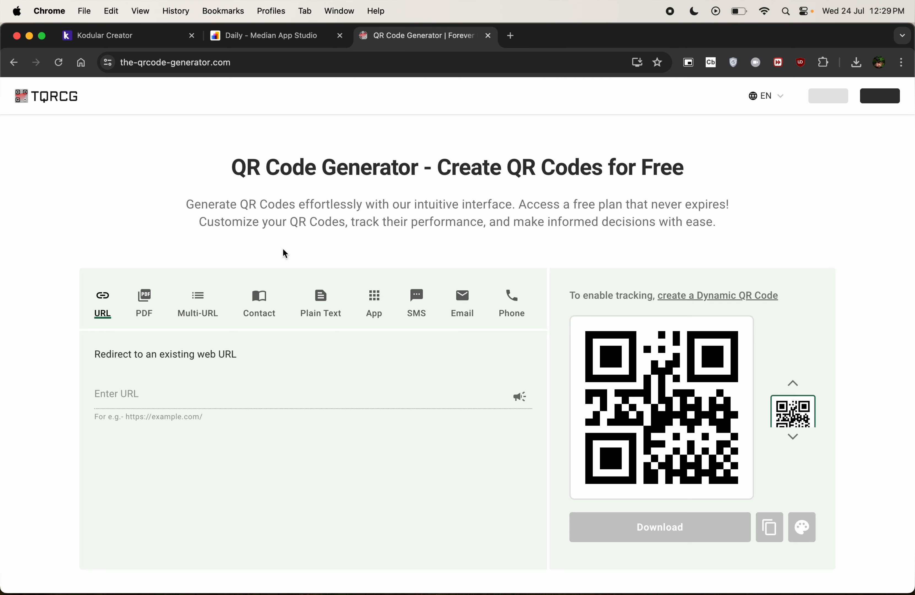
pyautogui.click(212, 401)
pyautogui.press('super+v')
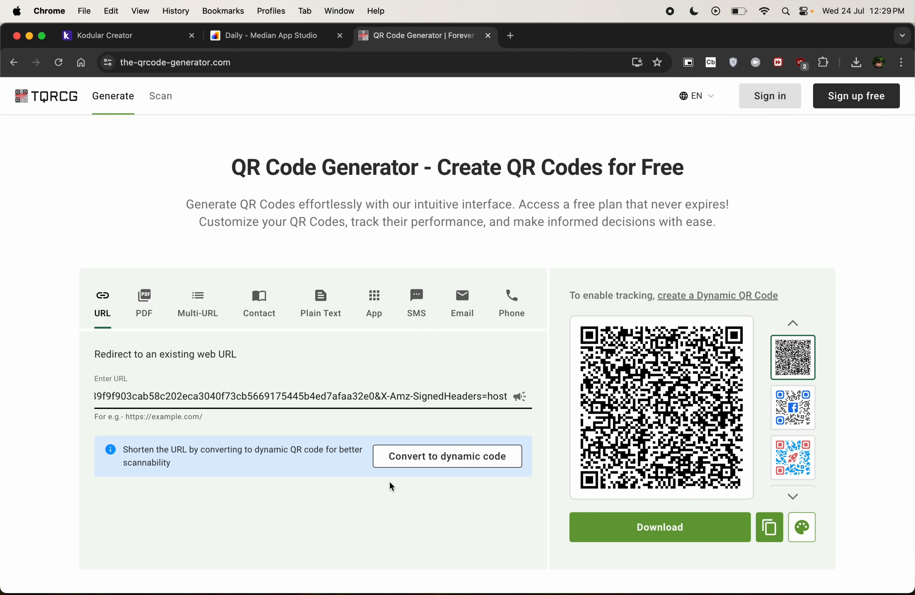
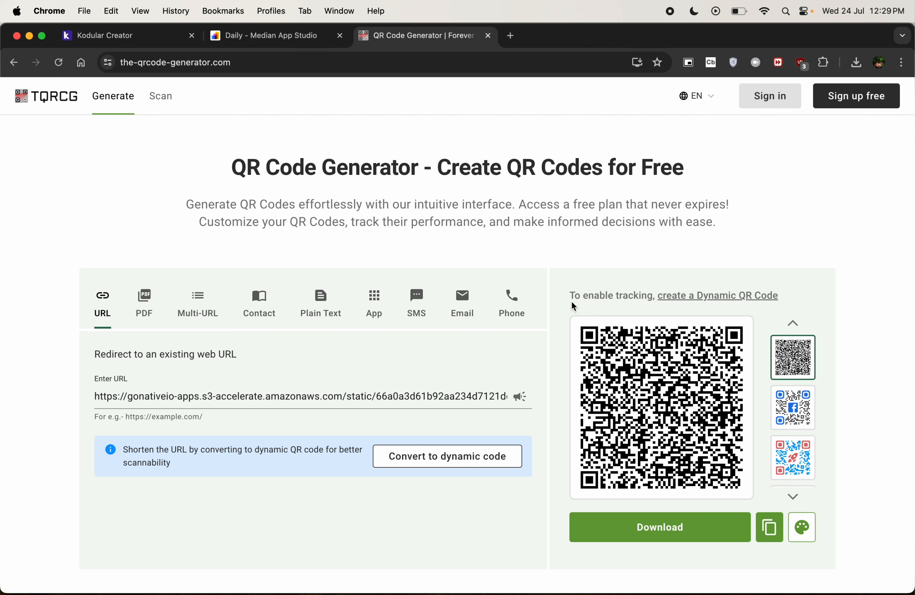
pyautogui.press('super+w')
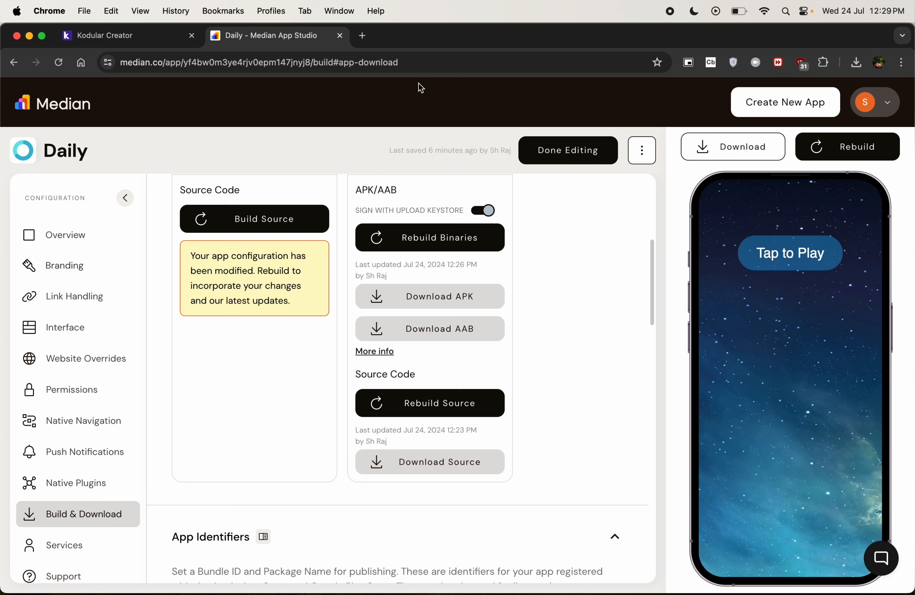
pyautogui.press('super+shift+t')
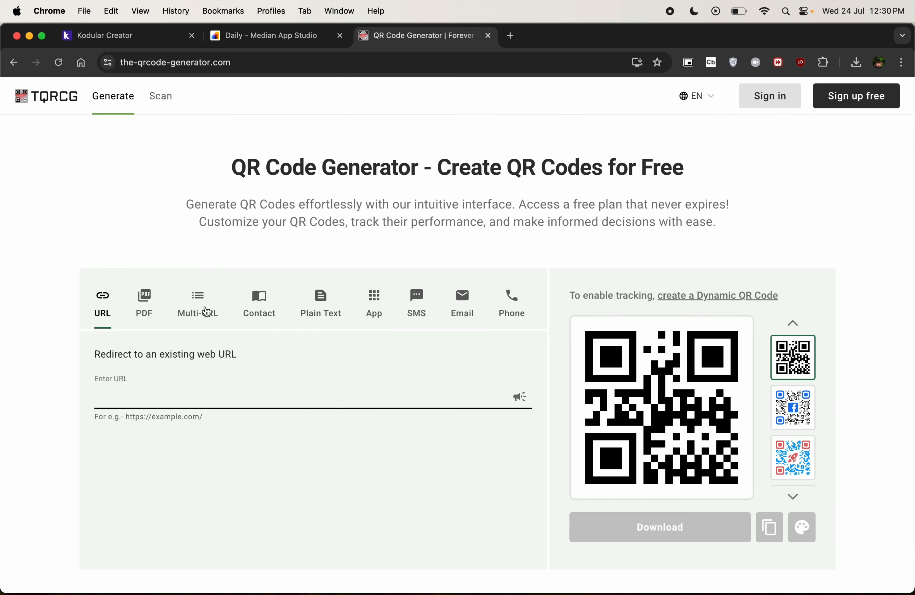
pyautogui.click(205, 311)
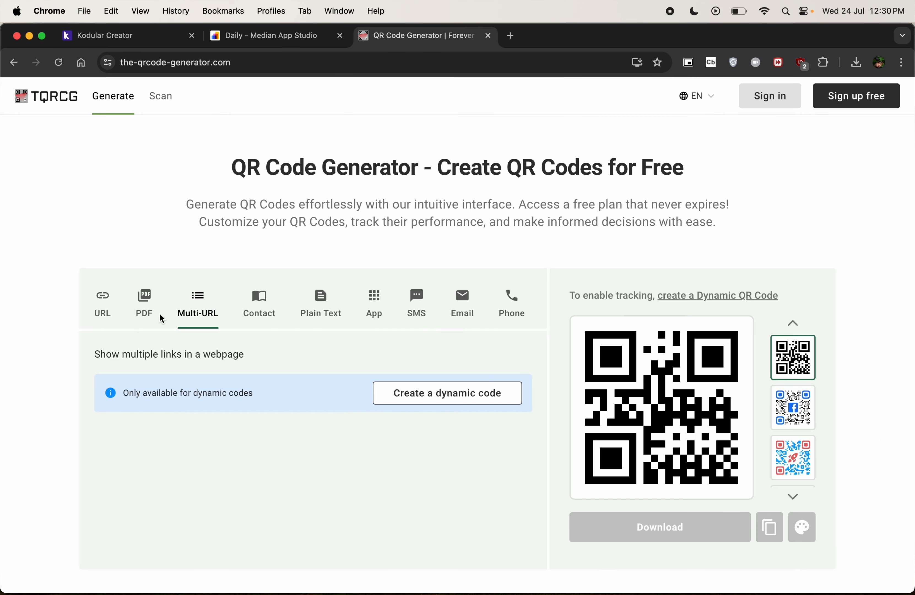
pyautogui.click(144, 313)
pyautogui.click(106, 297)
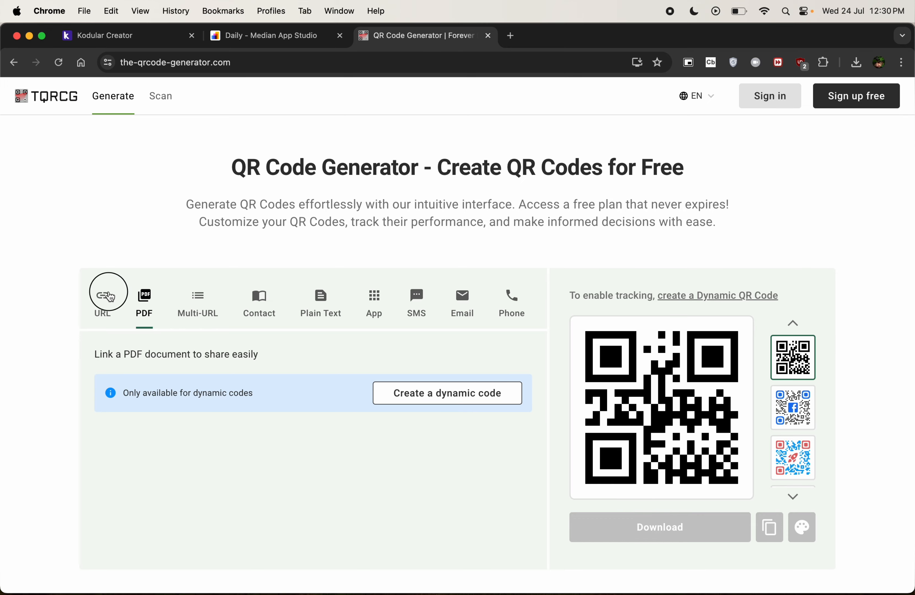
pyautogui.press('super+w')
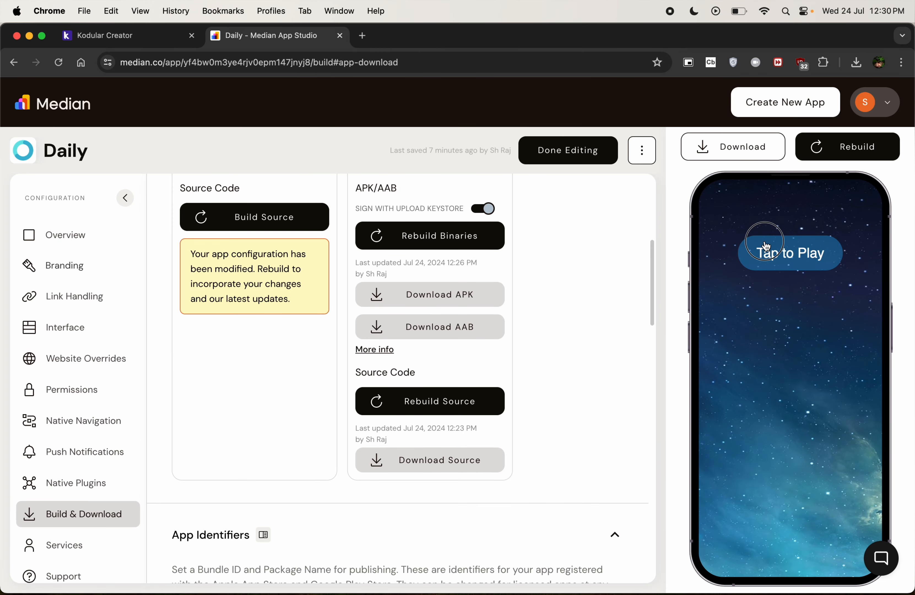
pyautogui.click(763, 254)
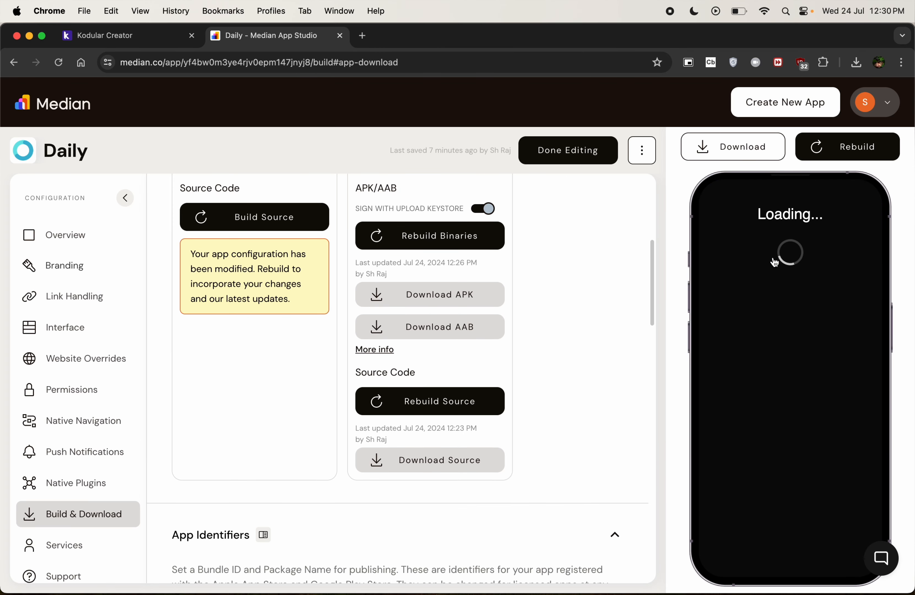
# Step: Turn off Title Visible, Show Status Bar and Show Options Menu for Screen1 in DailyTodo
pyautogui.click(101, 37)
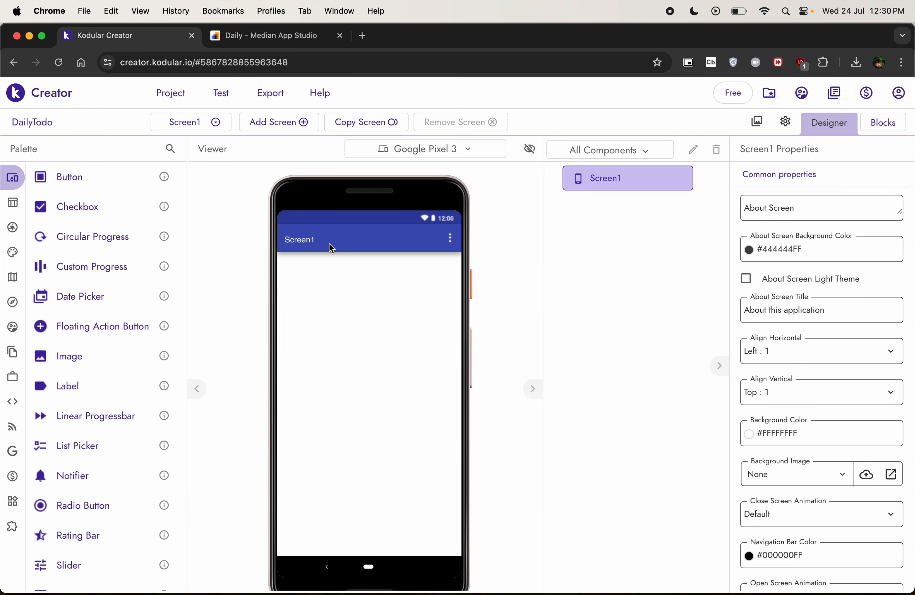
pyautogui.click(686, 182)
pyautogui.scroll(-10, 760, 416)
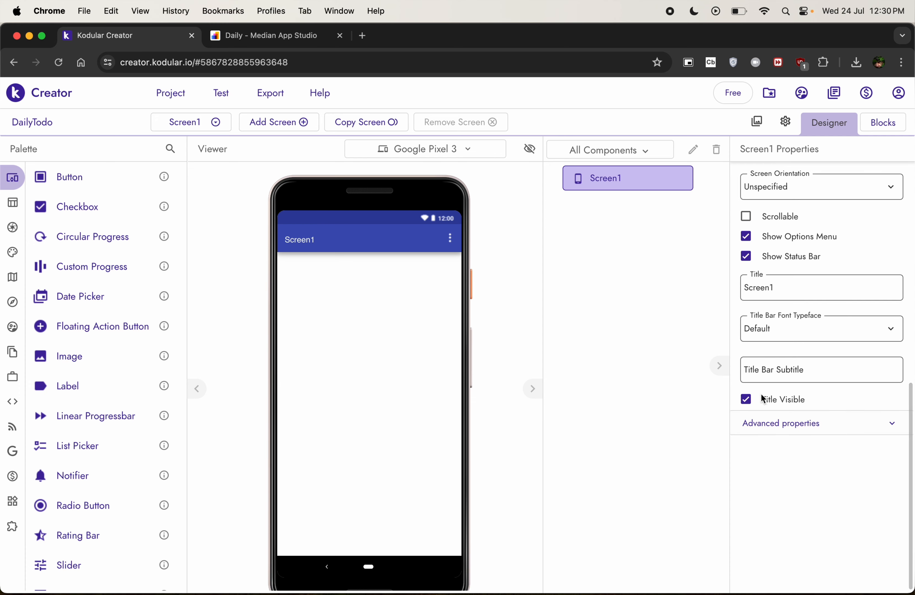
pyautogui.click(746, 399)
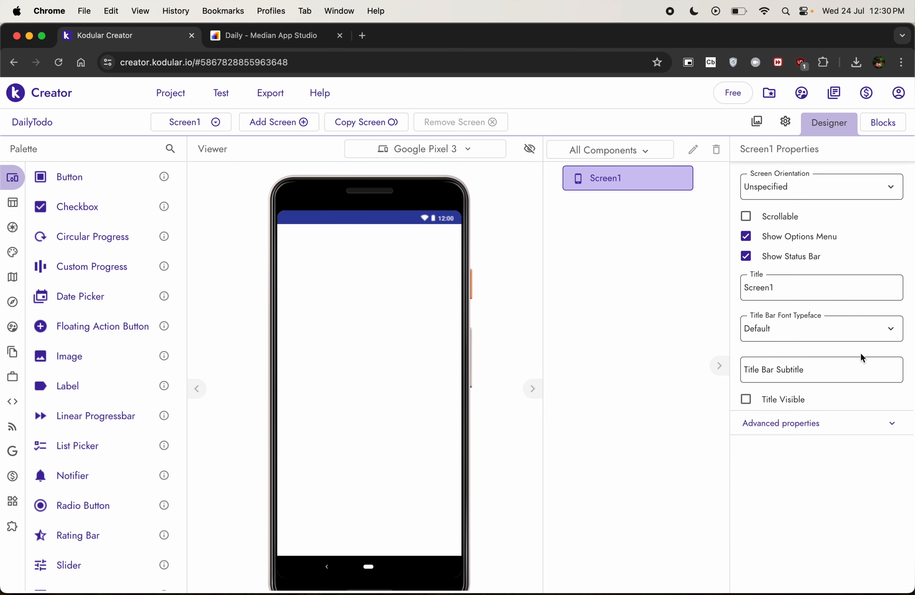
pyautogui.scroll(3, 828, 349)
pyautogui.click(803, 373)
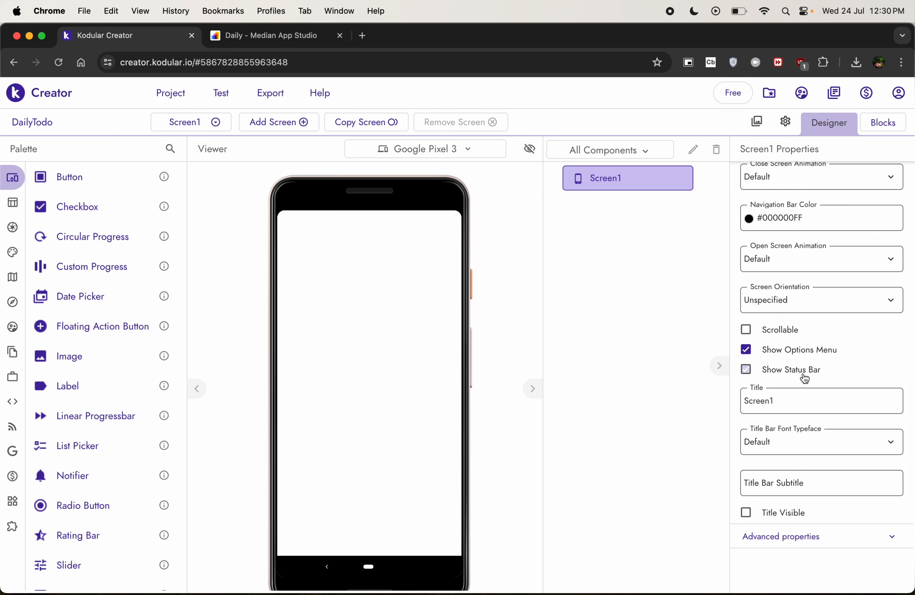
pyautogui.click(805, 351)
pyautogui.moveTo(8, 237)
pyautogui.click(53, 210)
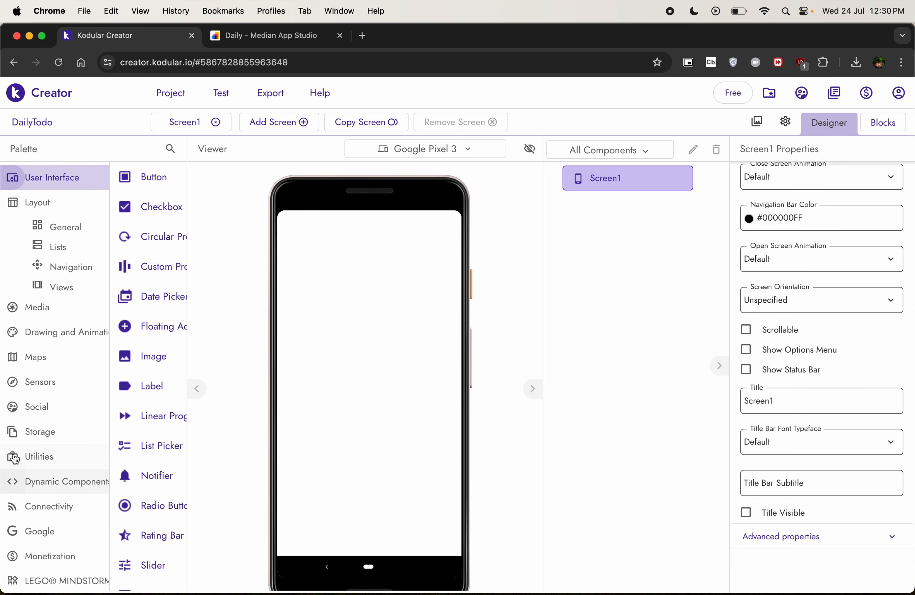
# Step: Add a Web Viewer to Screen1 with Zoom Display and Zoom Enabled turned off
pyautogui.click(85, 307)
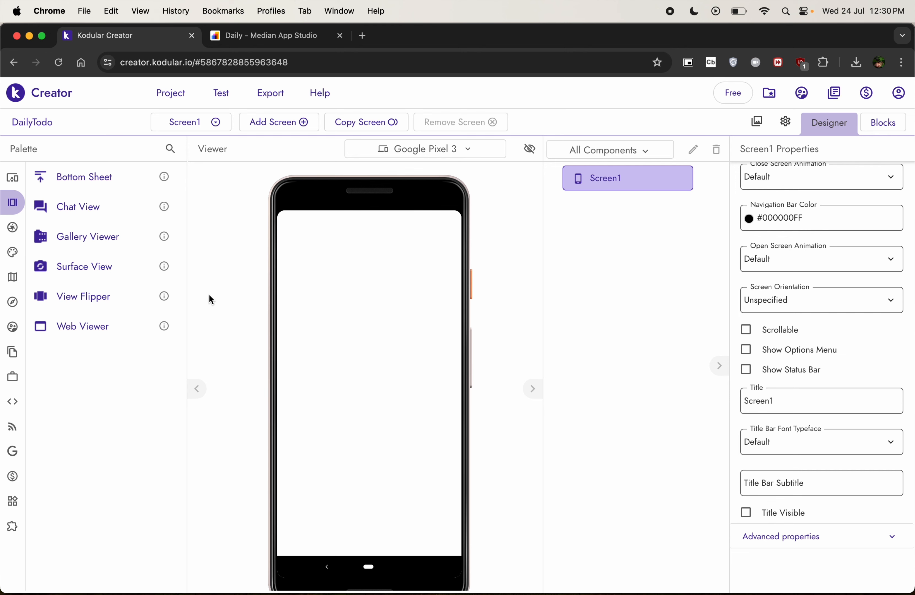
pyautogui.moveTo(144, 323); pyautogui.dragTo(477, 299)
pyautogui.moveTo(115, 326); pyautogui.dragTo(367, 314)
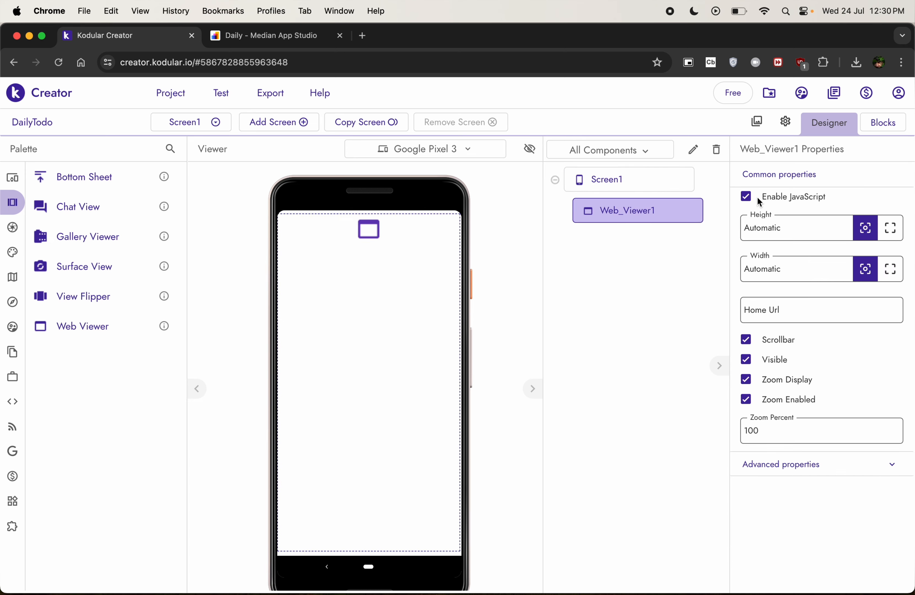
pyautogui.click(773, 383)
pyautogui.click(777, 406)
pyautogui.click(757, 315)
pyautogui.press('super+v')
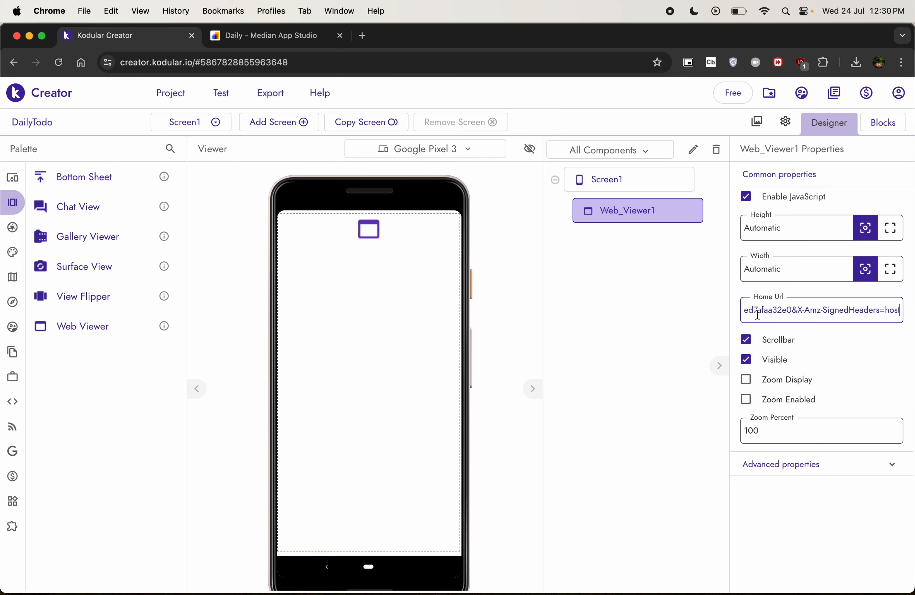
pyautogui.tripleClick(758, 314)
pyautogui.press('BackSpace')
pyautogui.press('super+t')
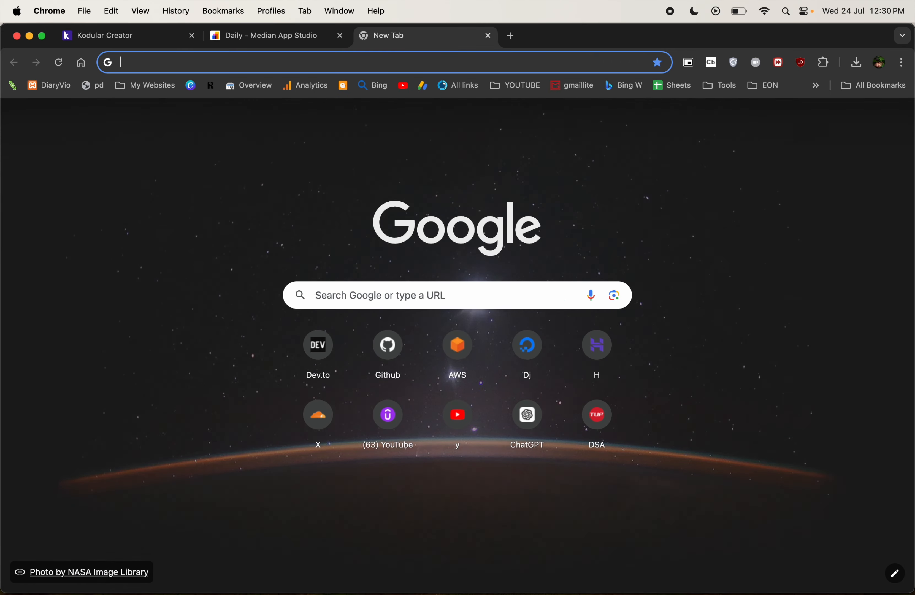
pyautogui.write('daily-todo-app.pages.dev')
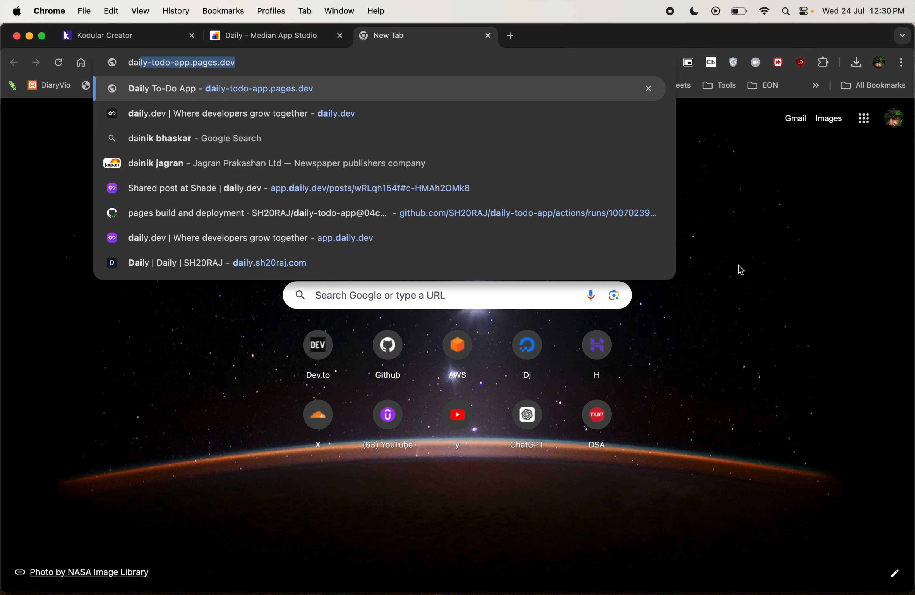
pyautogui.press('super+a')
pyautogui.press('super+c')
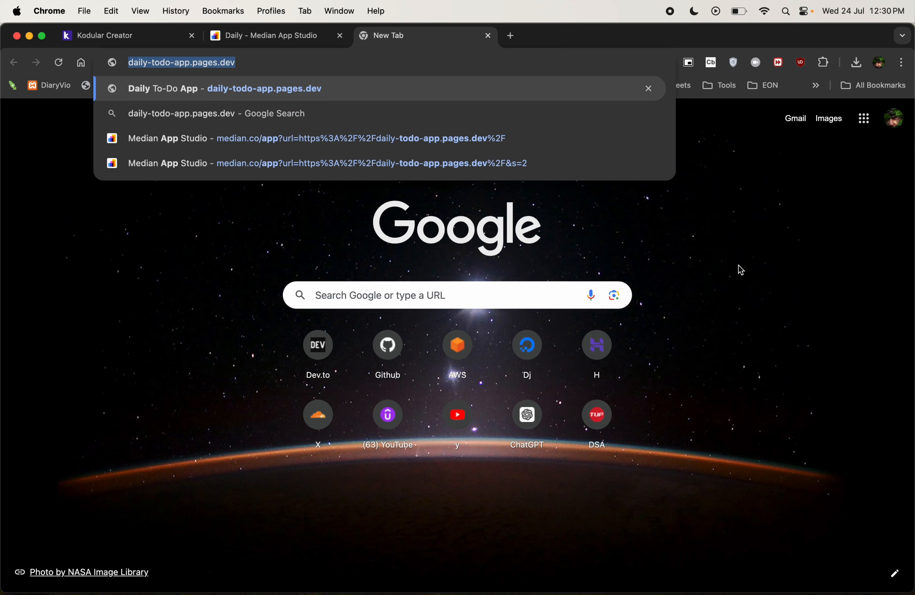
pyautogui.press('super+w')
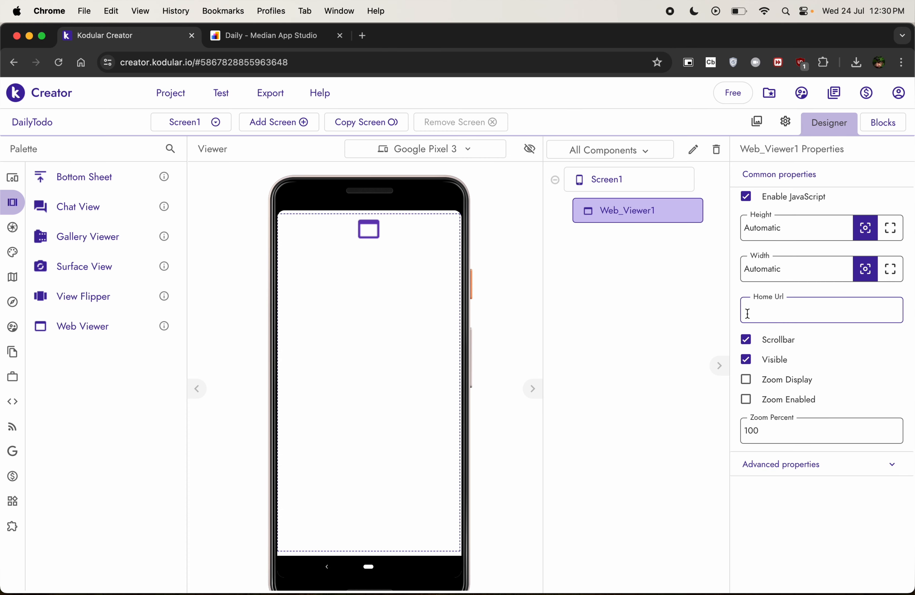
pyautogui.press('super+v')
pyautogui.click(687, 313)
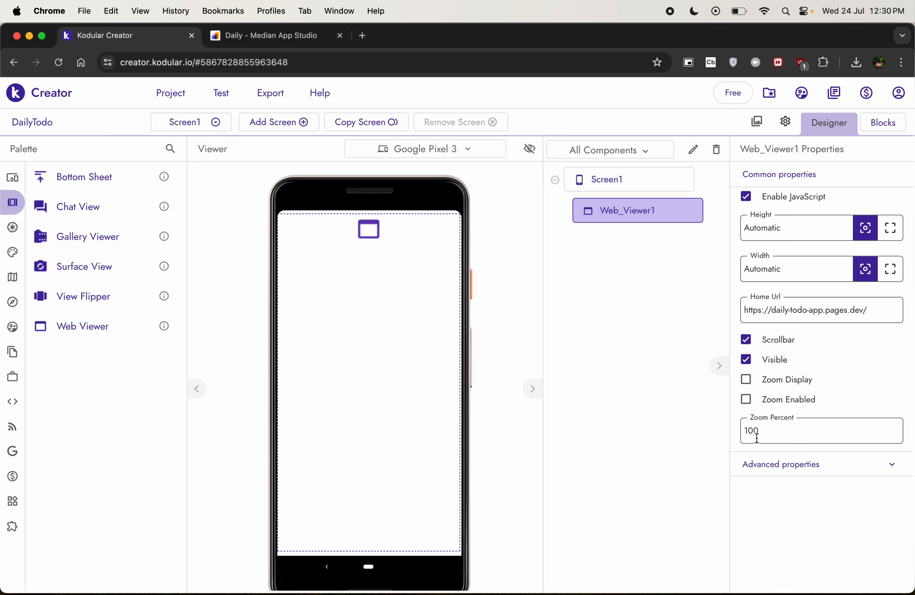
pyautogui.click(884, 122)
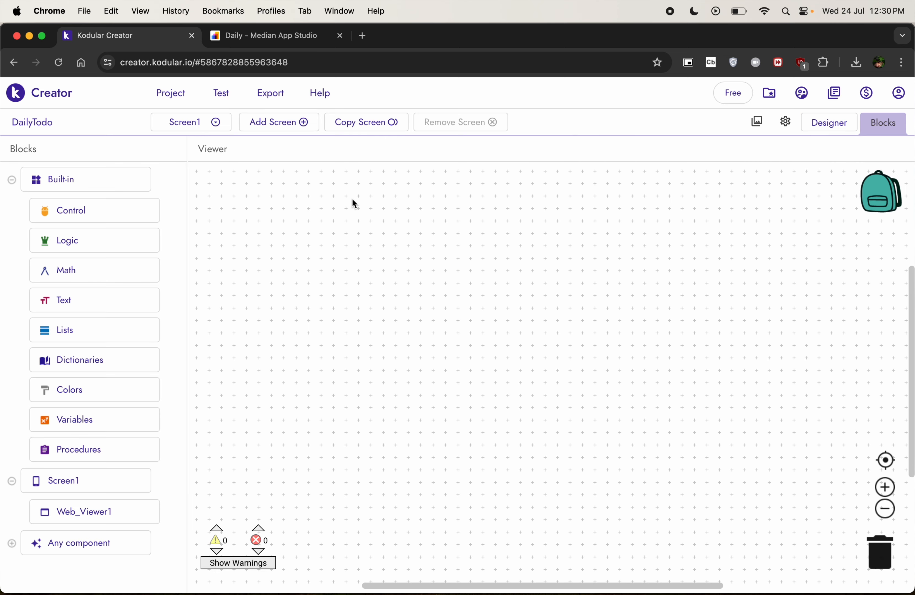
# Step: Place a 'call Web_Viewer1.GoBack' block on the blocks workspace
pyautogui.click(100, 517)
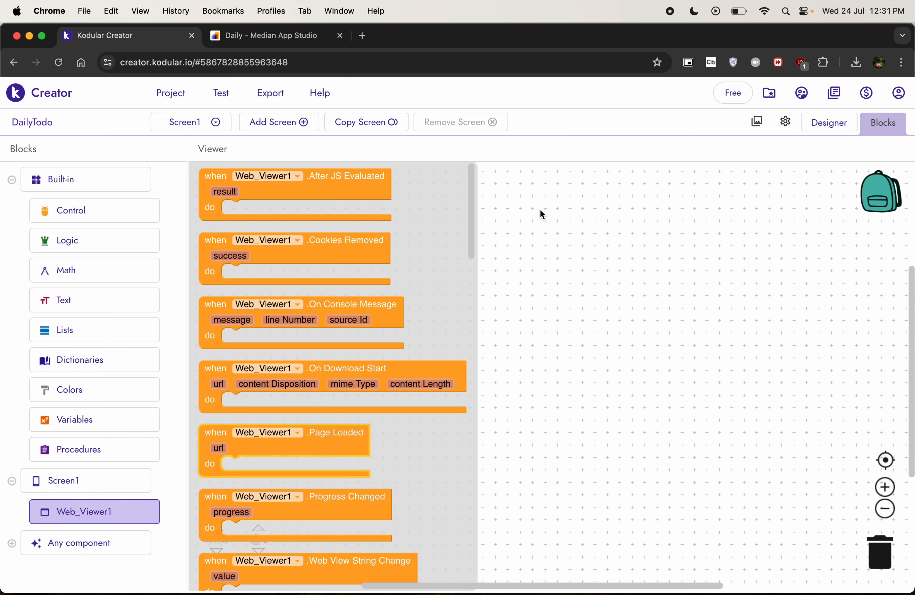
pyautogui.scroll(-5, 366, 232)
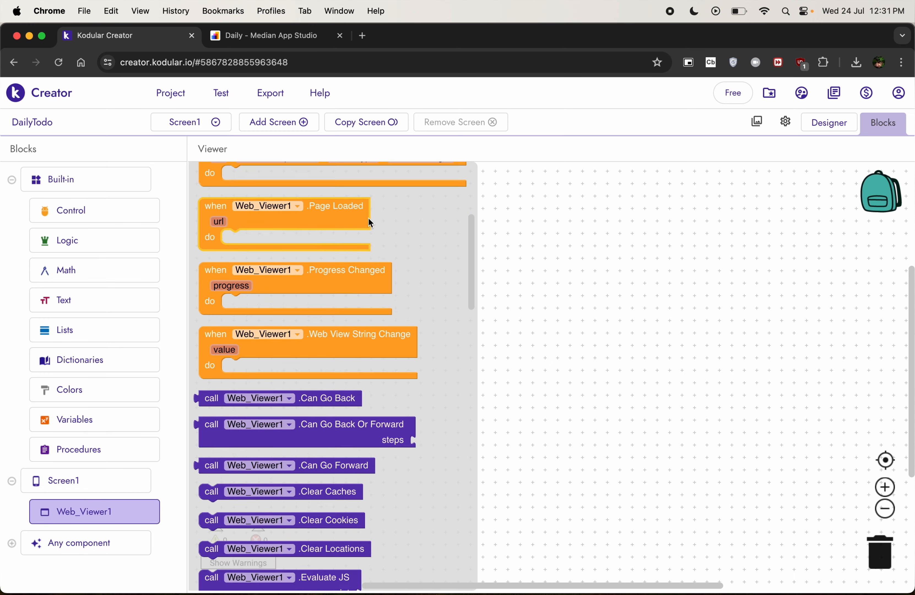
pyautogui.scroll(-5, 419, 211)
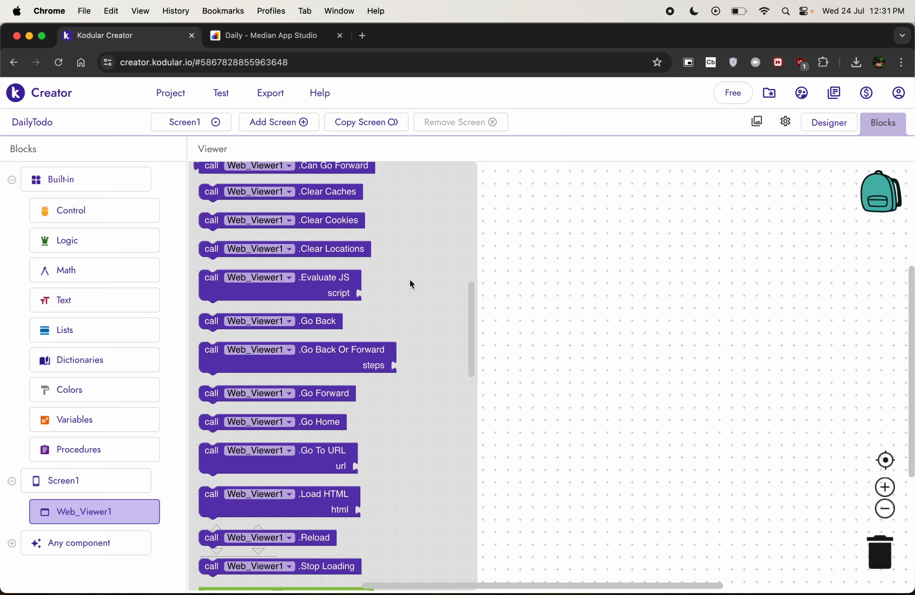
pyautogui.scroll(10, 410, 282)
pyautogui.scroll(-10, 411, 277)
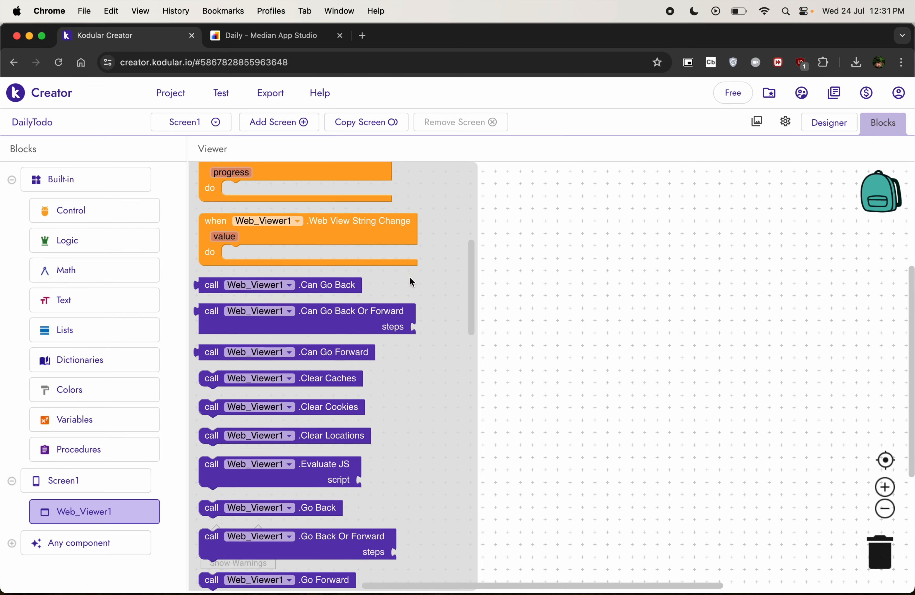
pyautogui.scroll(-5, 407, 296)
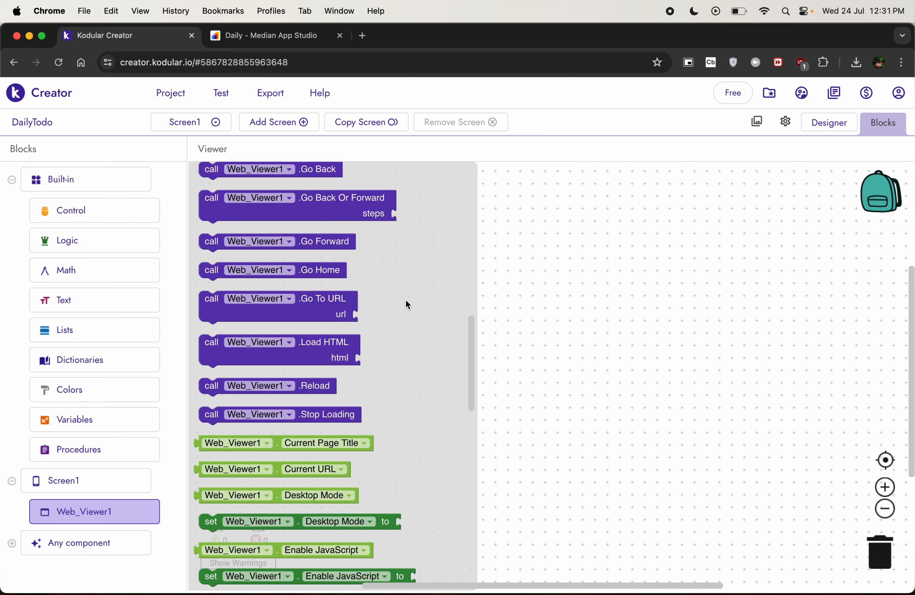
pyautogui.scroll(1, 406, 301)
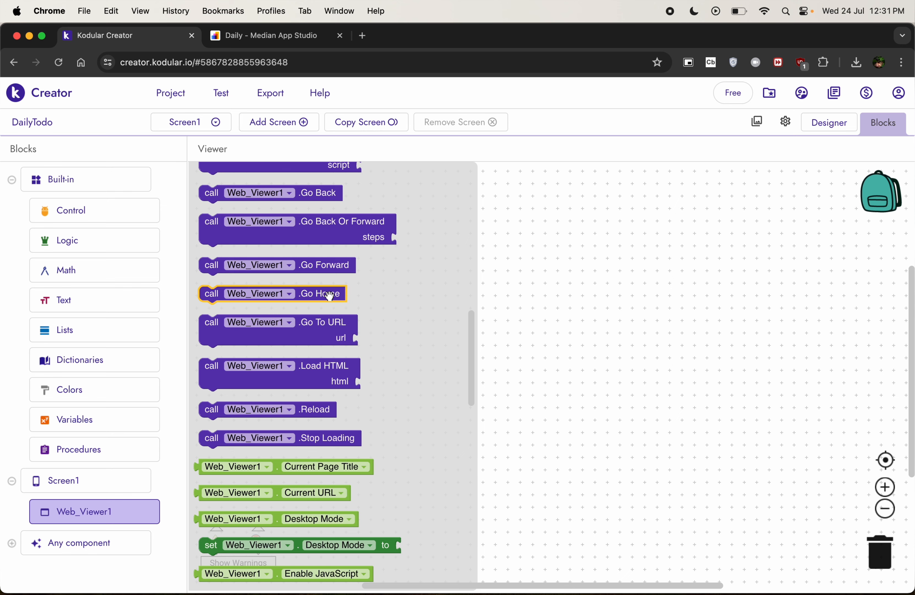
pyautogui.scroll(2, 339, 335)
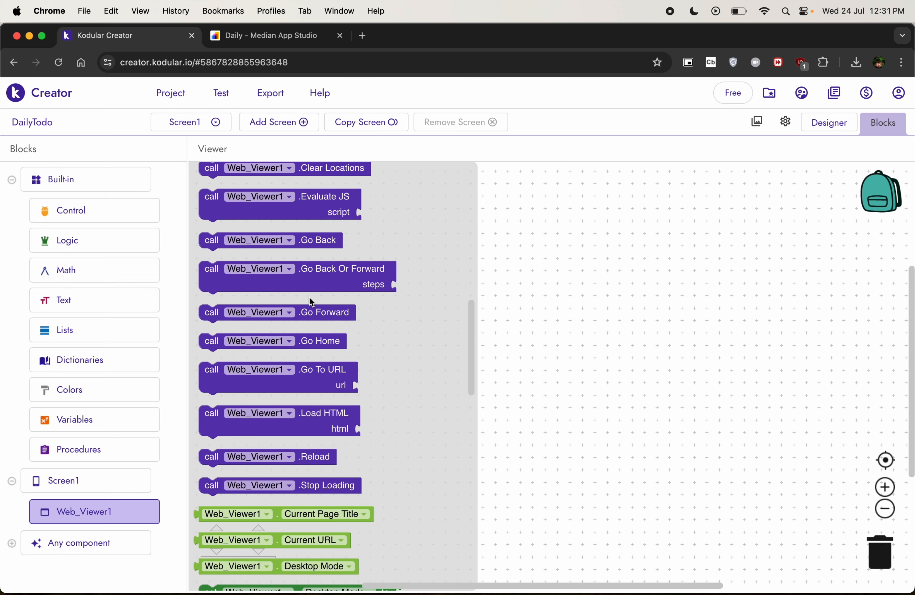
pyautogui.click(301, 240)
pyautogui.moveTo(300, 240); pyautogui.dragTo(472, 251)
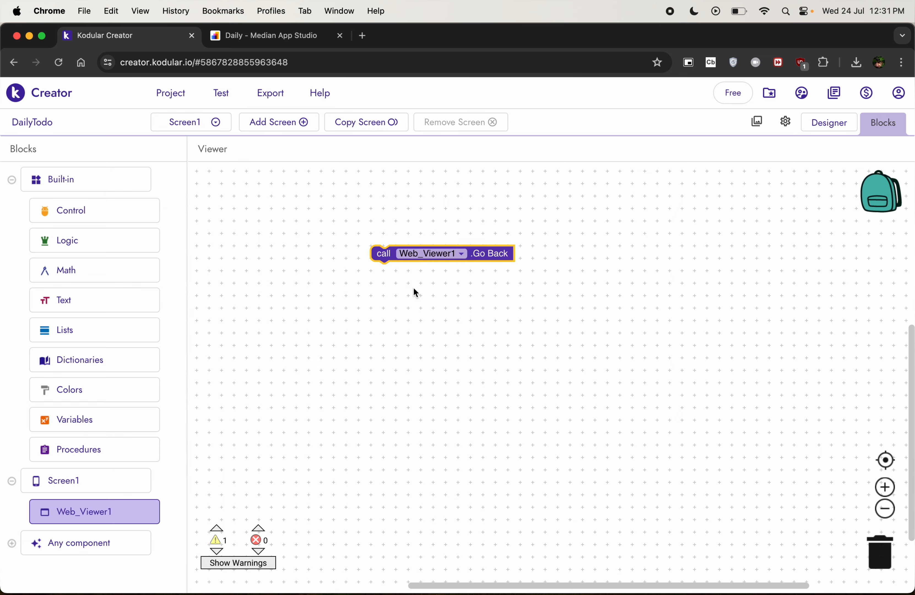
pyautogui.click(455, 253)
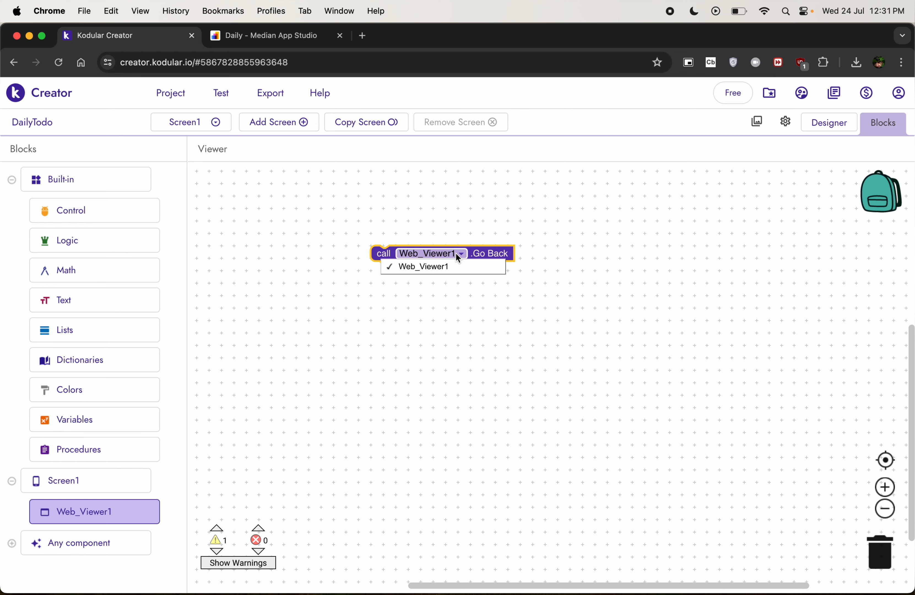
pyautogui.click(416, 313)
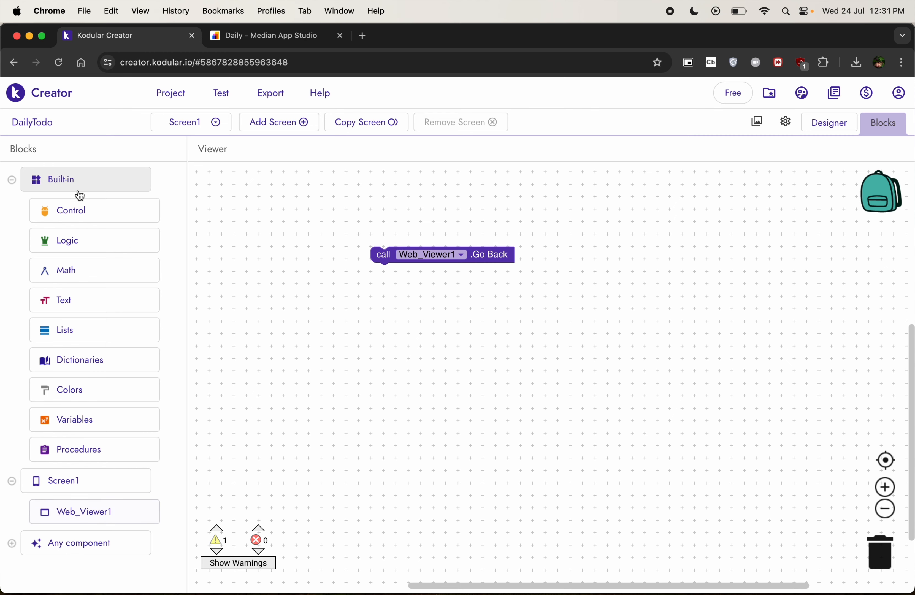
# Step: Add a 'when Screen1.BackPressed' event and snap the GoBack call into it
pyautogui.click(87, 211)
pyautogui.scroll(3, 271, 239)
pyautogui.scroll(3, 278, 252)
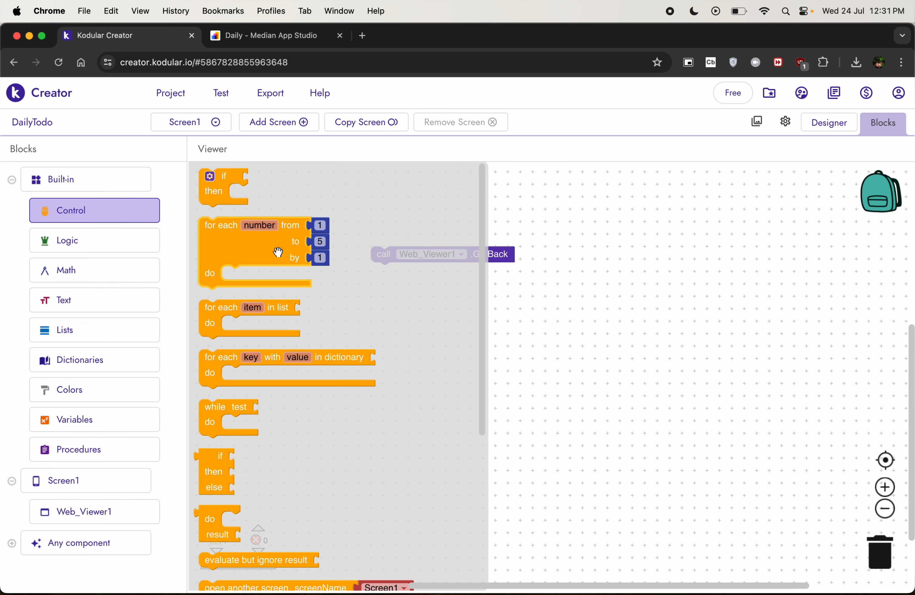
pyautogui.scroll(-4, 262, 294)
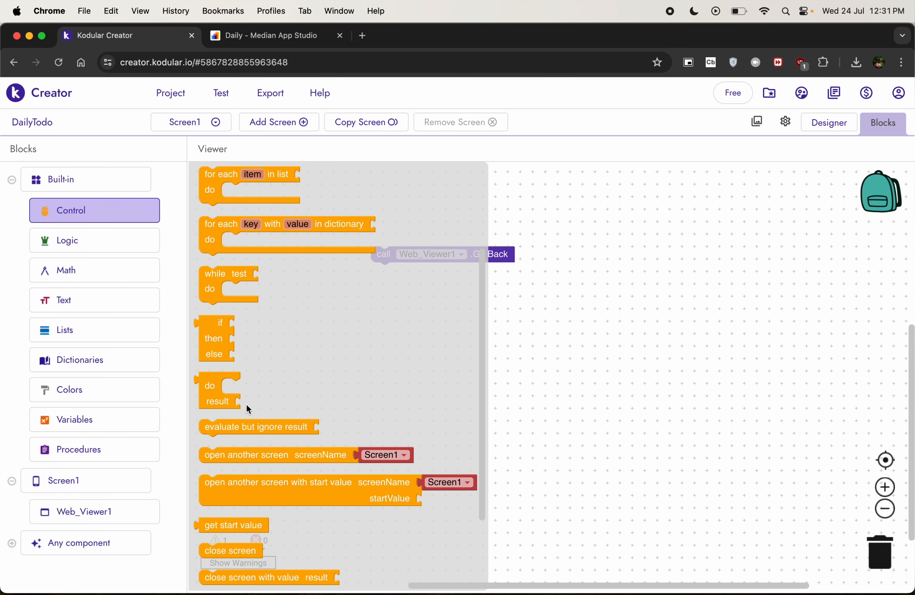
pyautogui.scroll(-3, 246, 404)
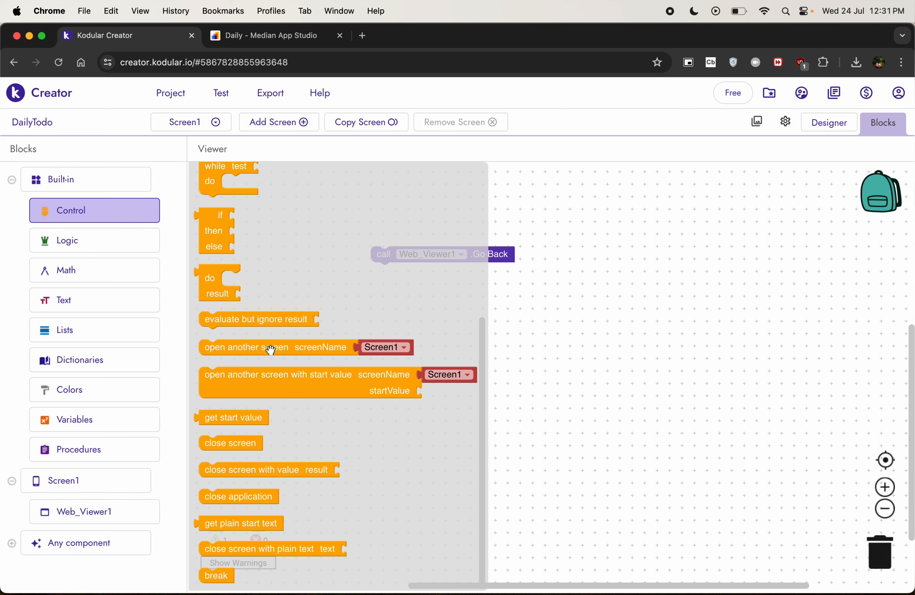
pyautogui.scroll(6, 270, 350)
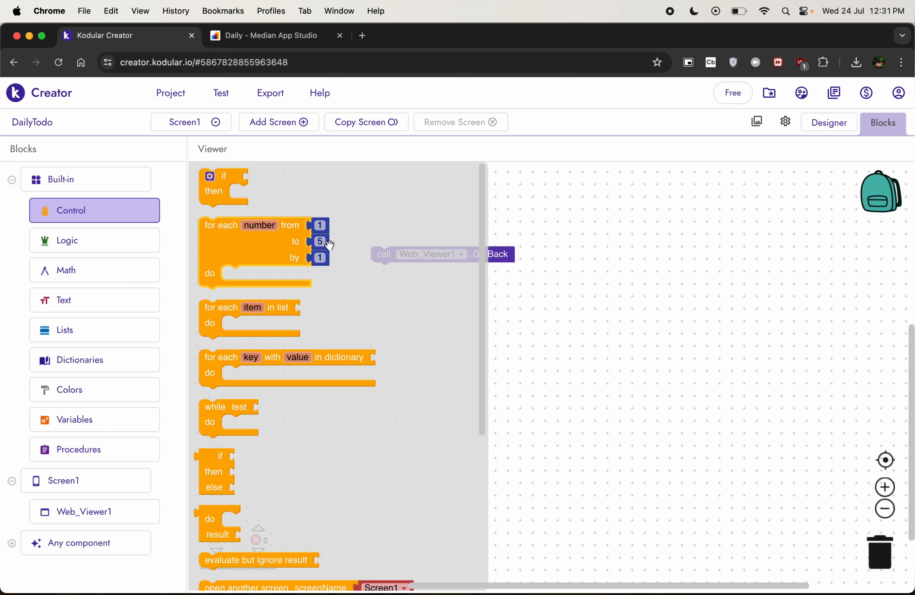
pyautogui.click(92, 243)
pyautogui.click(96, 485)
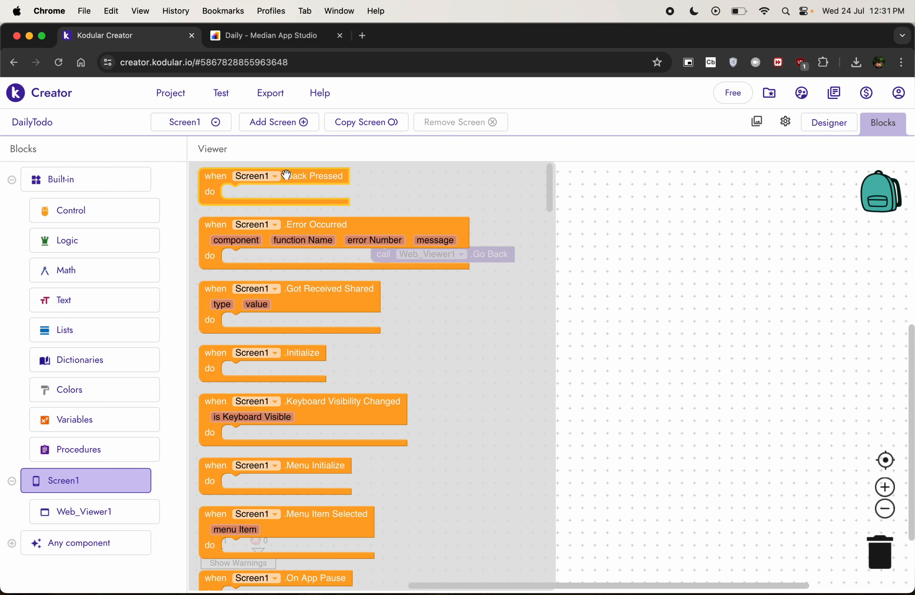
pyautogui.moveTo(287, 176); pyautogui.dragTo(397, 204)
pyautogui.moveTo(472, 257); pyautogui.dragTo(435, 228)
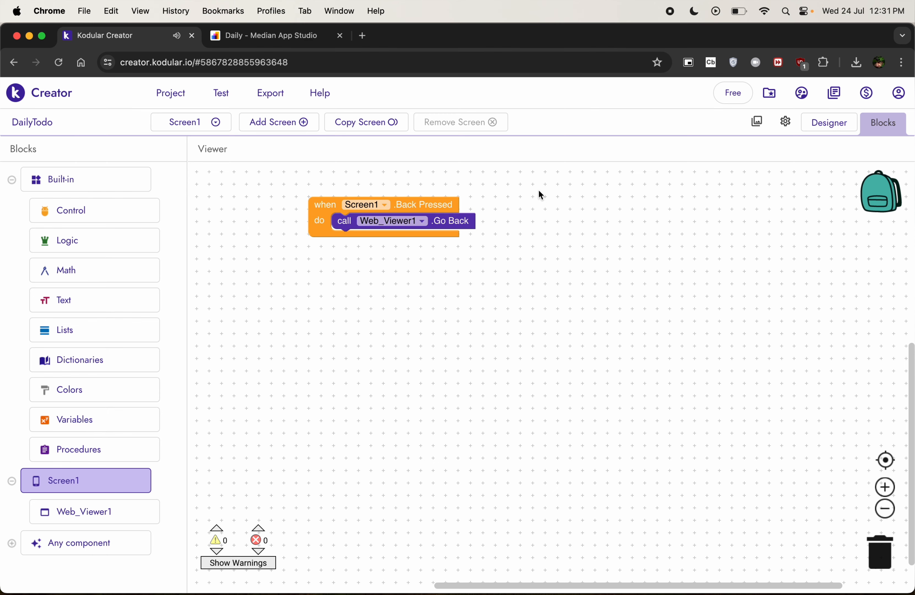
pyautogui.click(829, 124)
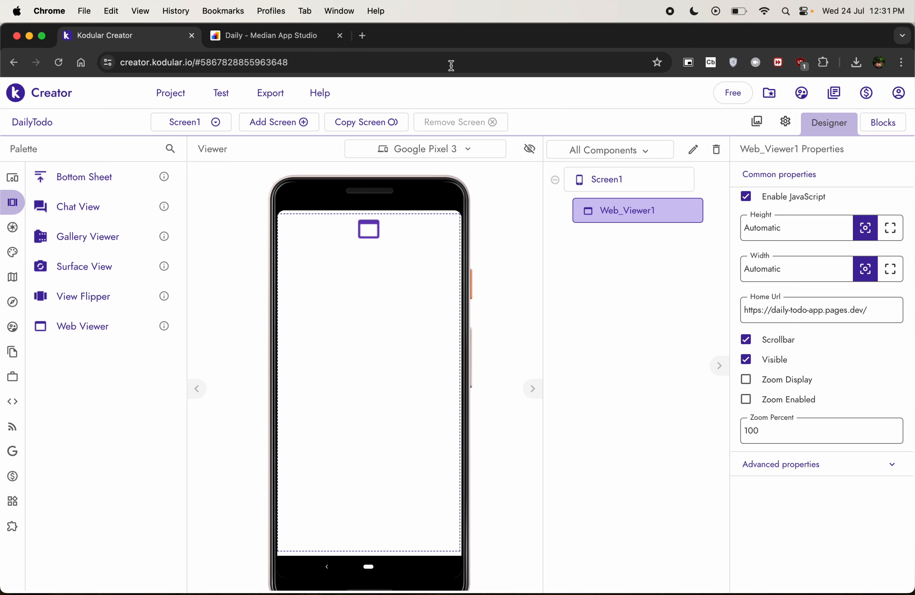
# Step: Download the Daily app's Android APK from Median and check its download progress
pyautogui.click(263, 36)
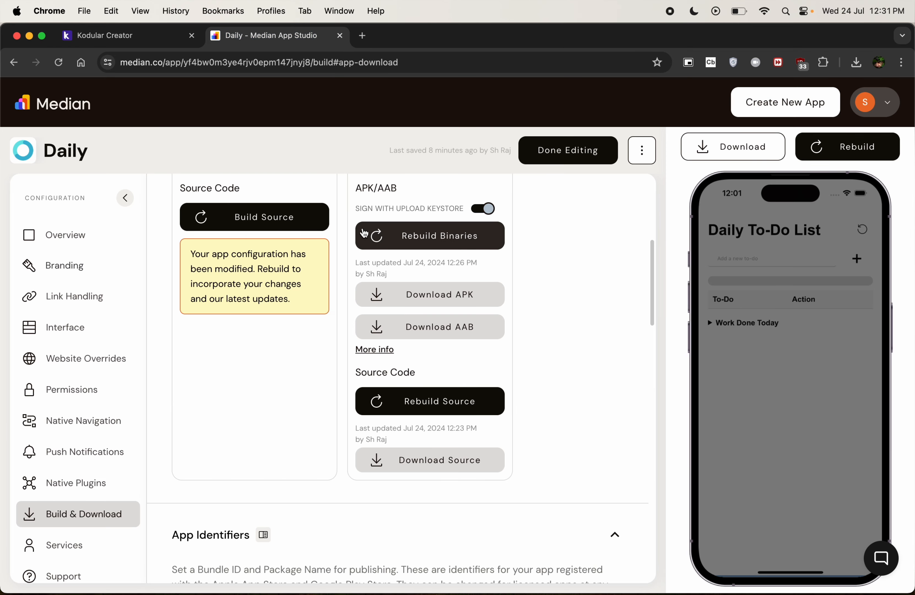
pyautogui.click(448, 299)
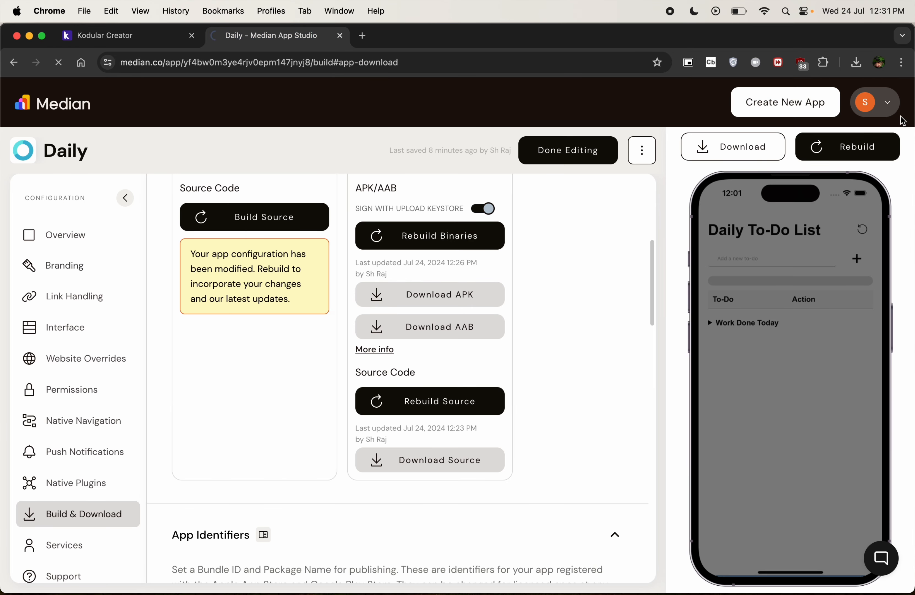
pyautogui.click(858, 63)
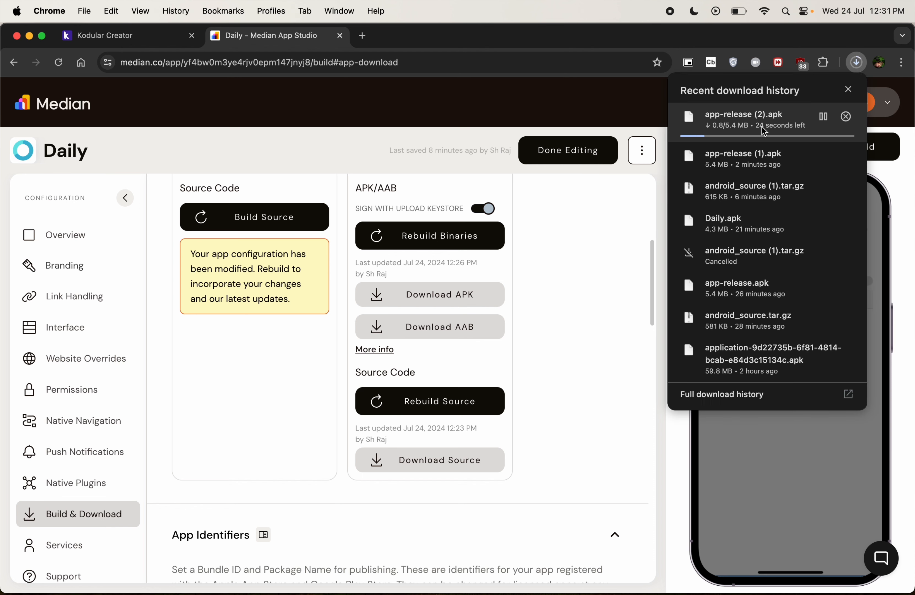
pyautogui.click(849, 65)
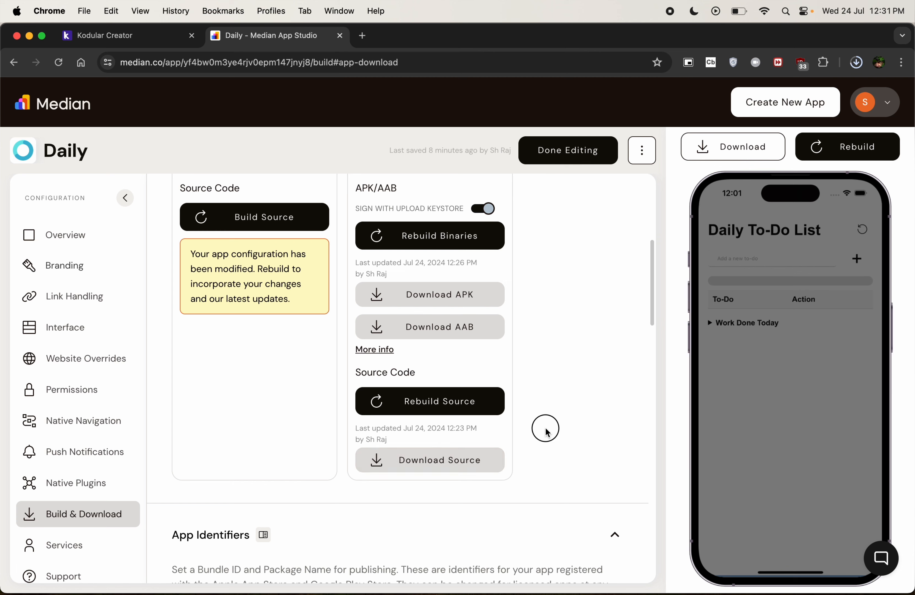
# Step: Rebuild the Daily app's Android source code in Median
pyautogui.click(483, 406)
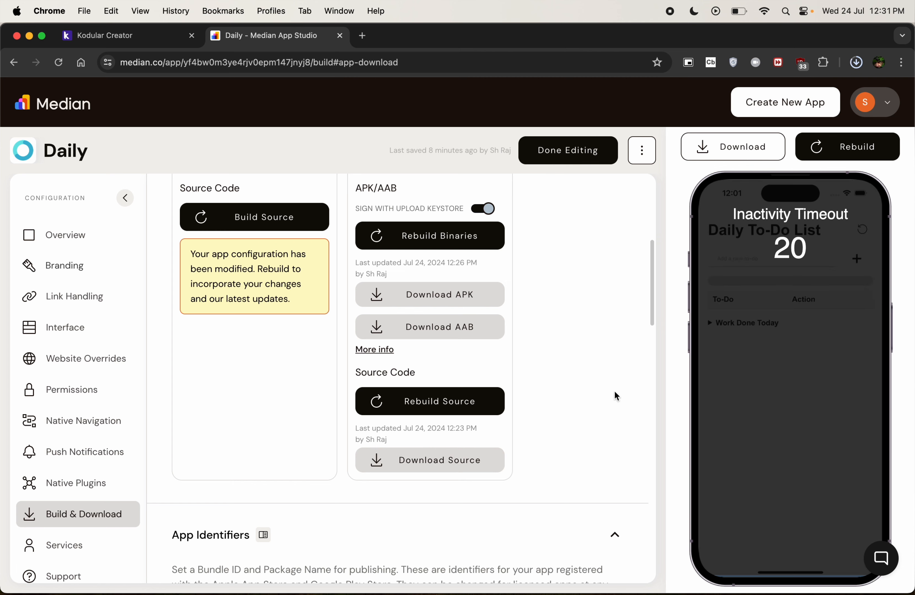
pyautogui.click(860, 62)
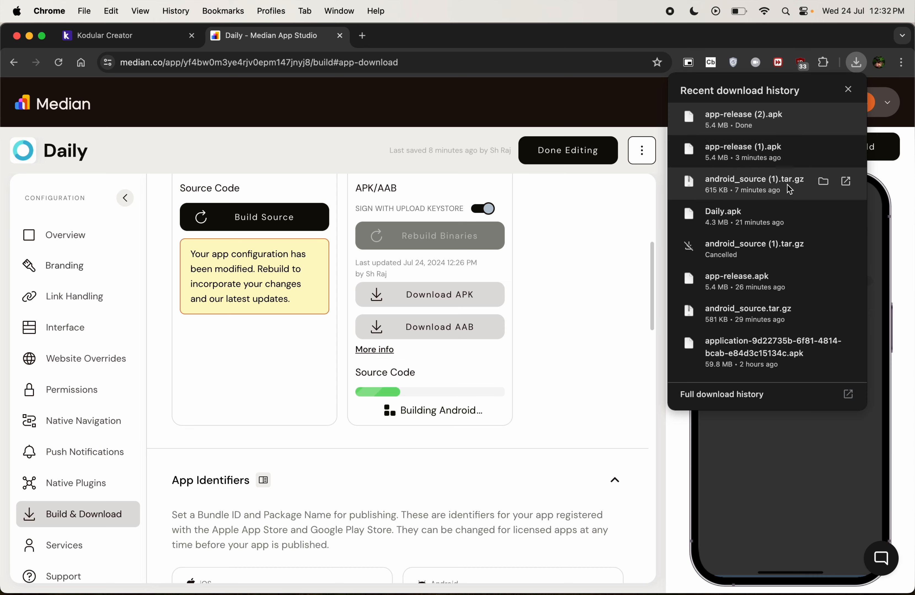
pyautogui.click(573, 316)
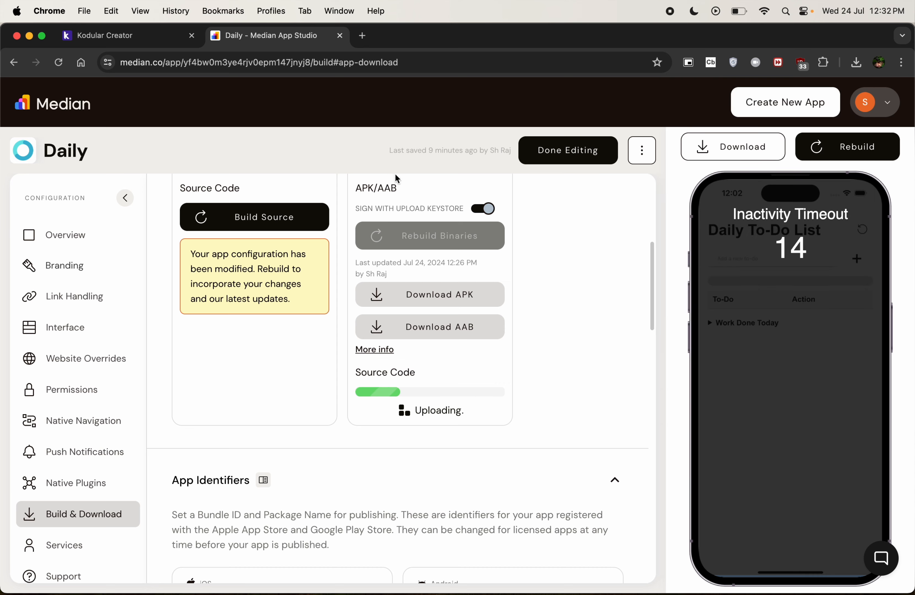
pyautogui.scroll(-7, 380, 272)
pyautogui.scroll(7, 359, 257)
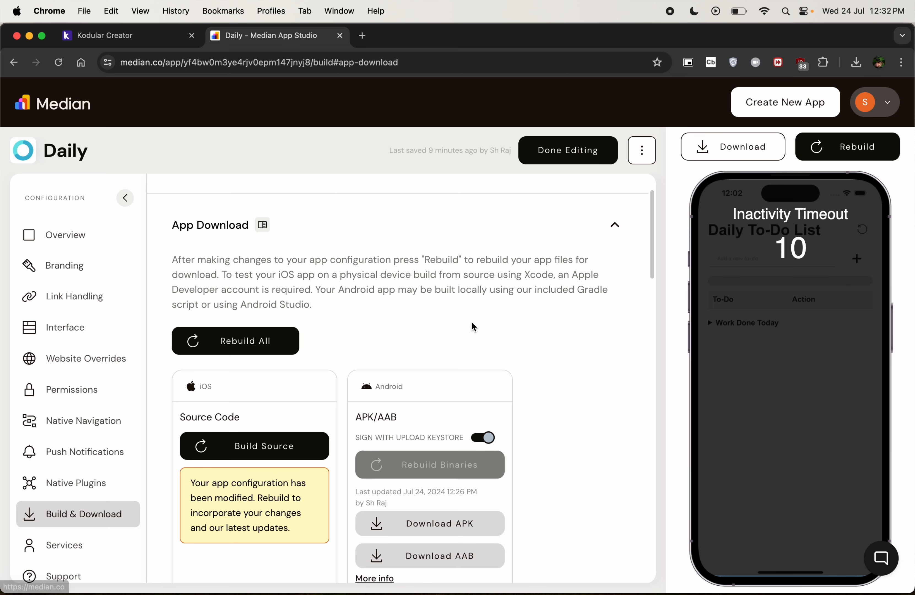
pyautogui.scroll(-4, 477, 323)
pyautogui.scroll(-3, 572, 361)
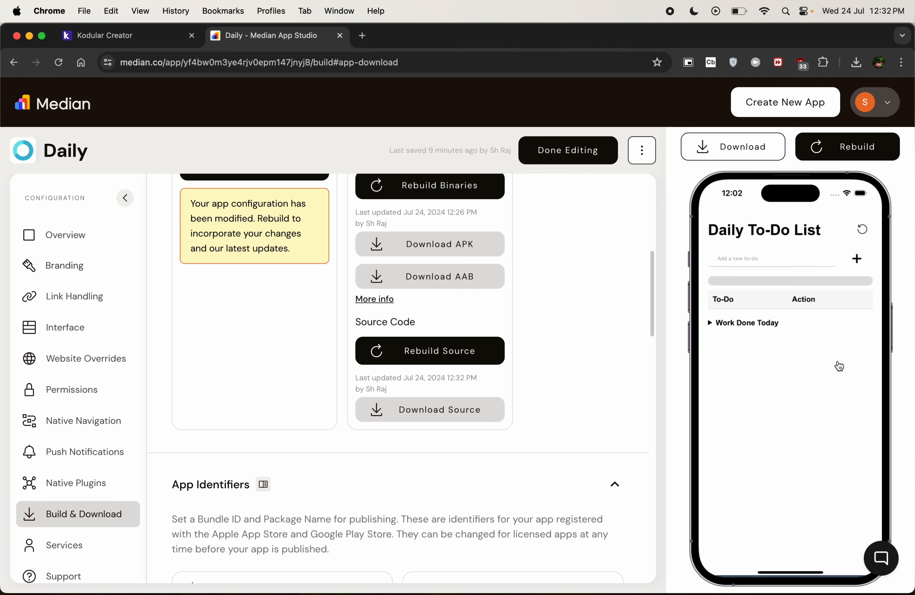
pyautogui.scroll(8, 578, 300)
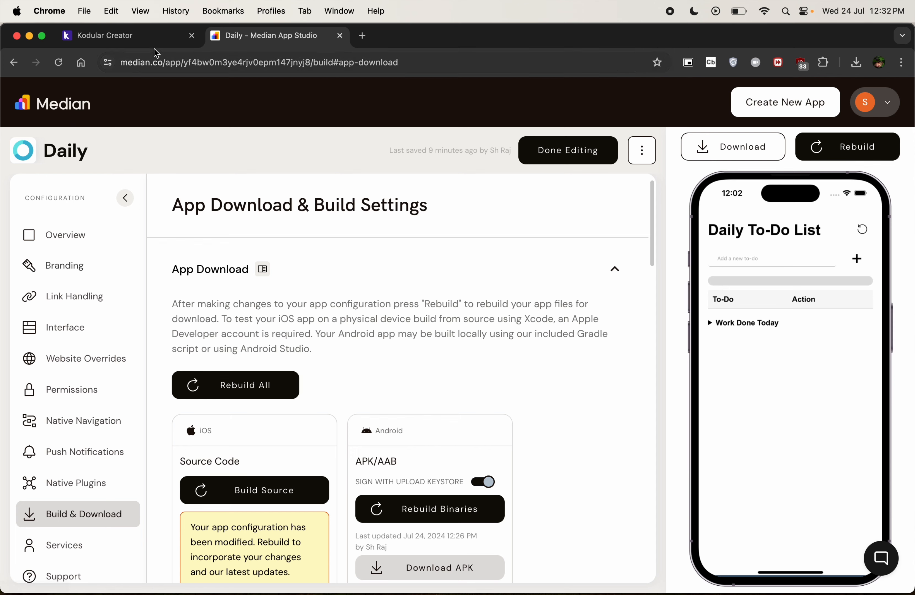
# Step: Check the DailyTodo project name in Kodular, then return to Median's Daily build page
pyautogui.click(130, 36)
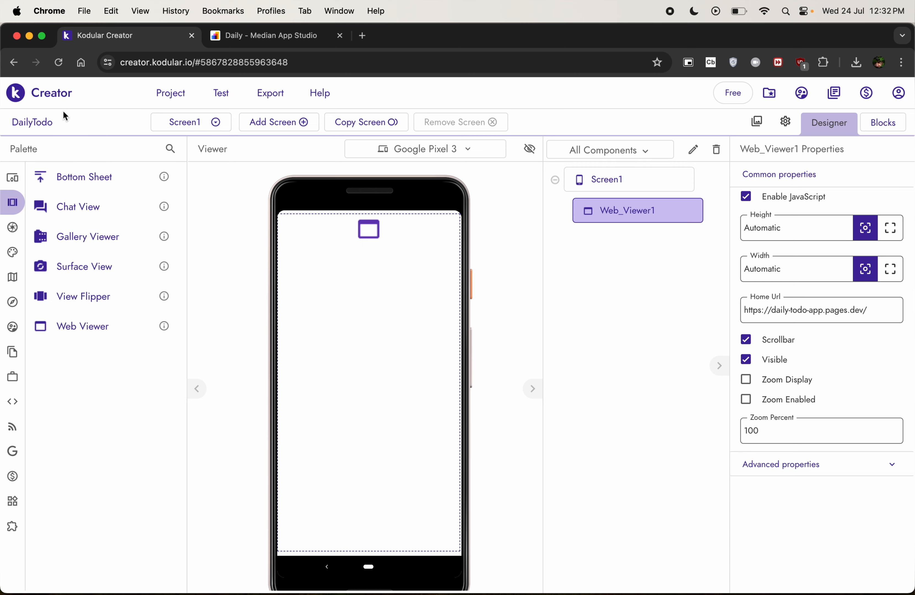
pyautogui.doubleClick(72, 117)
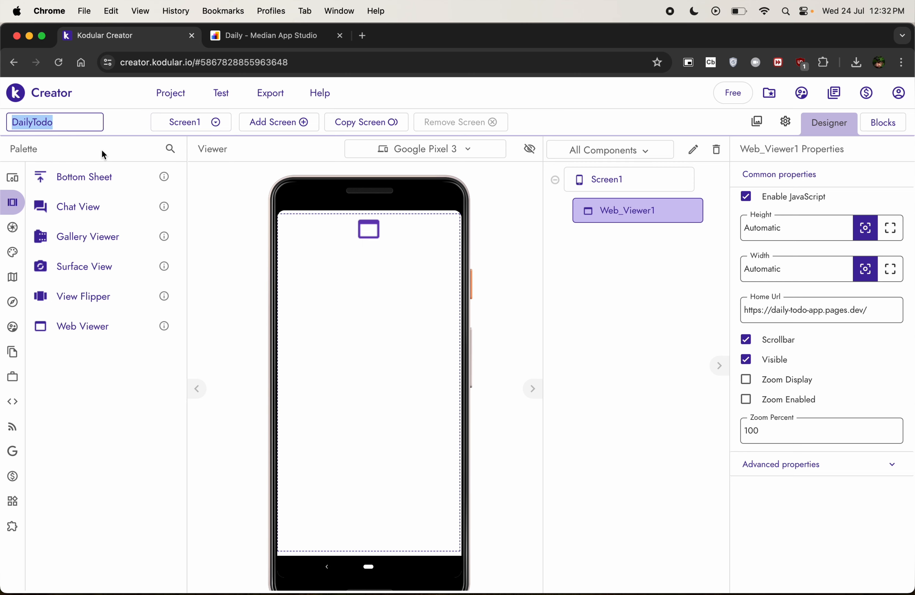
pyautogui.click(277, 231)
pyautogui.click(239, 40)
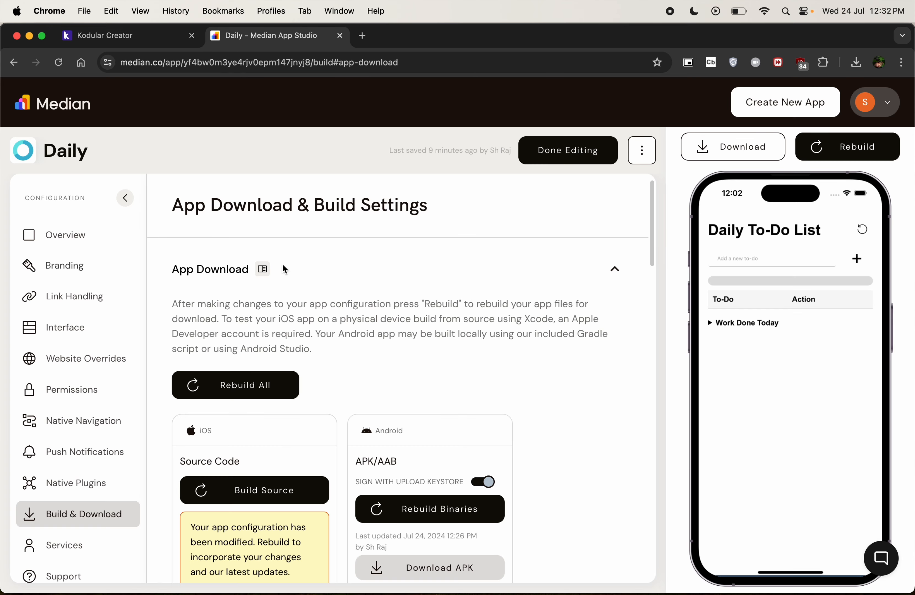
pyautogui.click(148, 39)
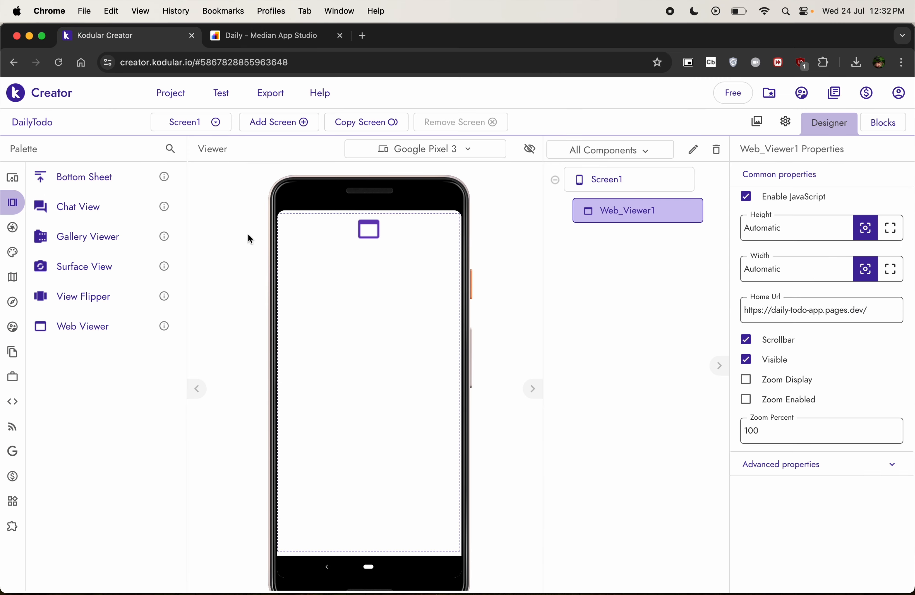
pyautogui.click(241, 42)
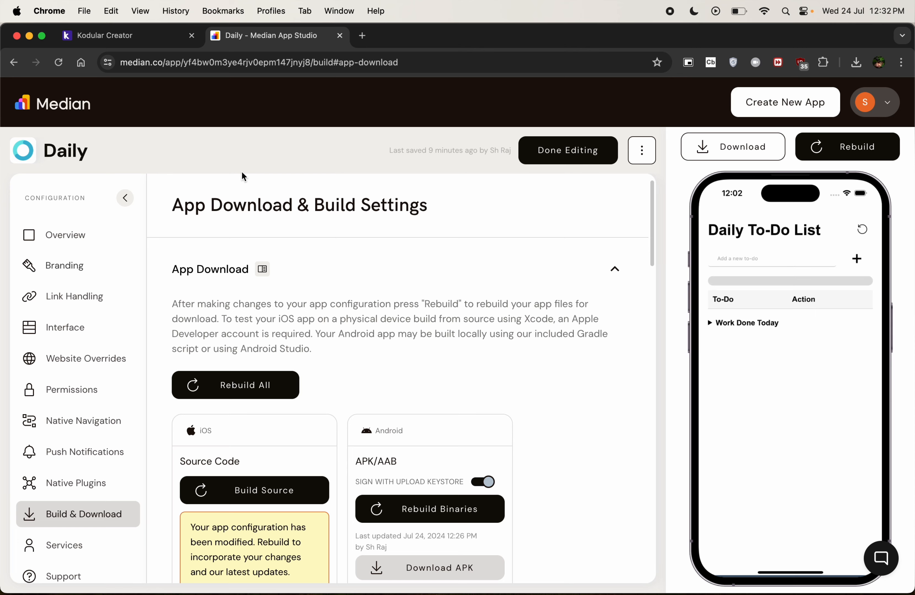
pyautogui.scroll(-6, 303, 220)
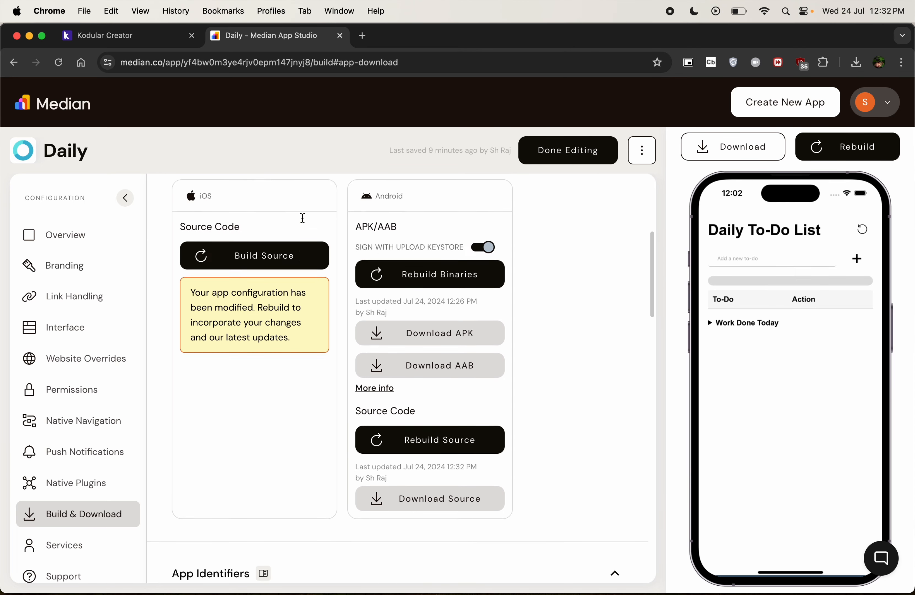
pyautogui.scroll(6, 302, 217)
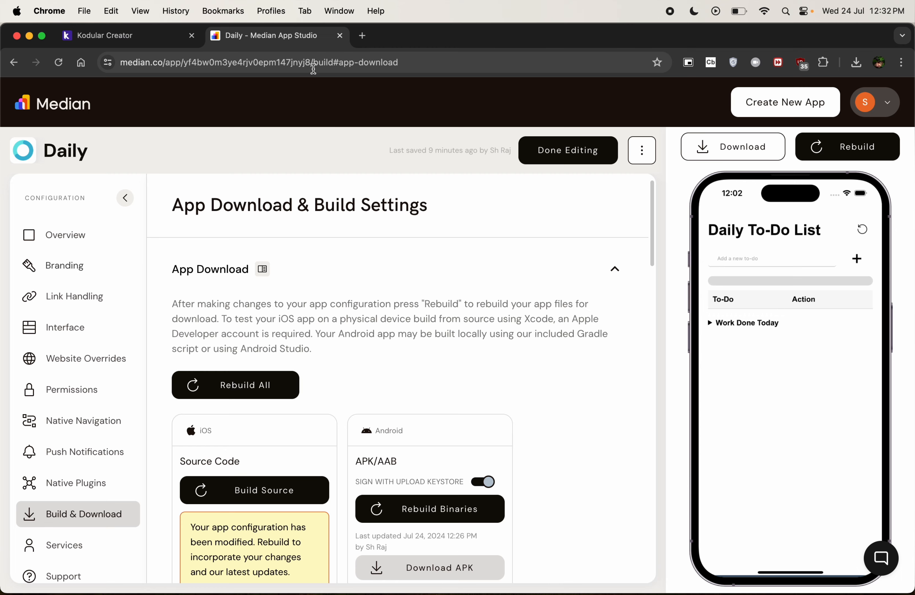
# Step: Open the Stick Archer 2 game page in a new Chrome tab
pyautogui.press('super+t')
pyautogui.write('html')
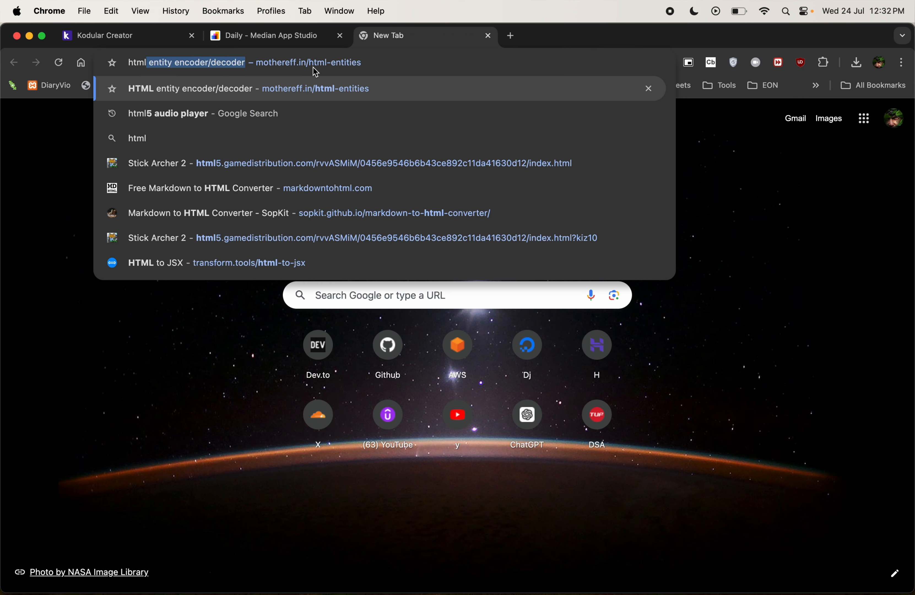
pyautogui.click(327, 164)
pyautogui.click(259, 58)
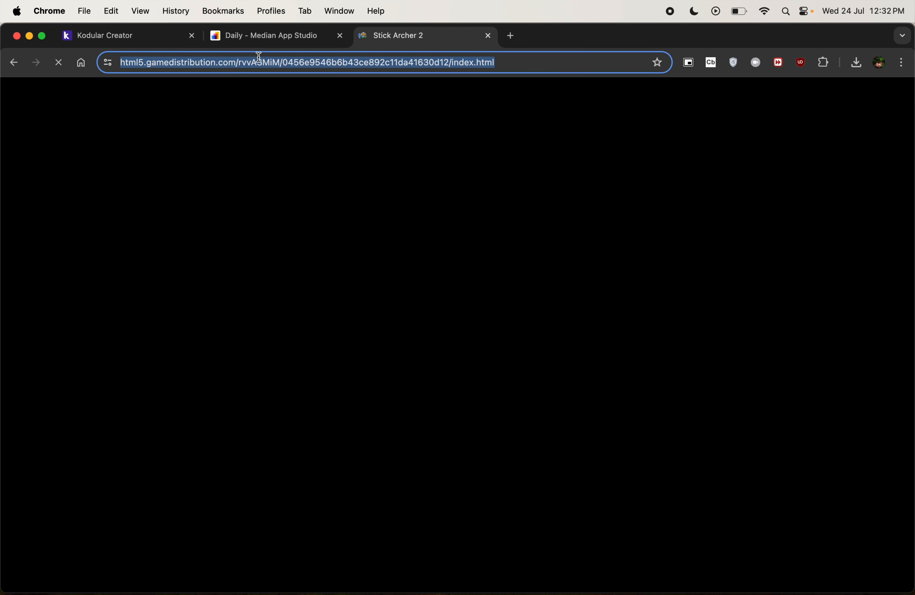
pyautogui.click(443, 116)
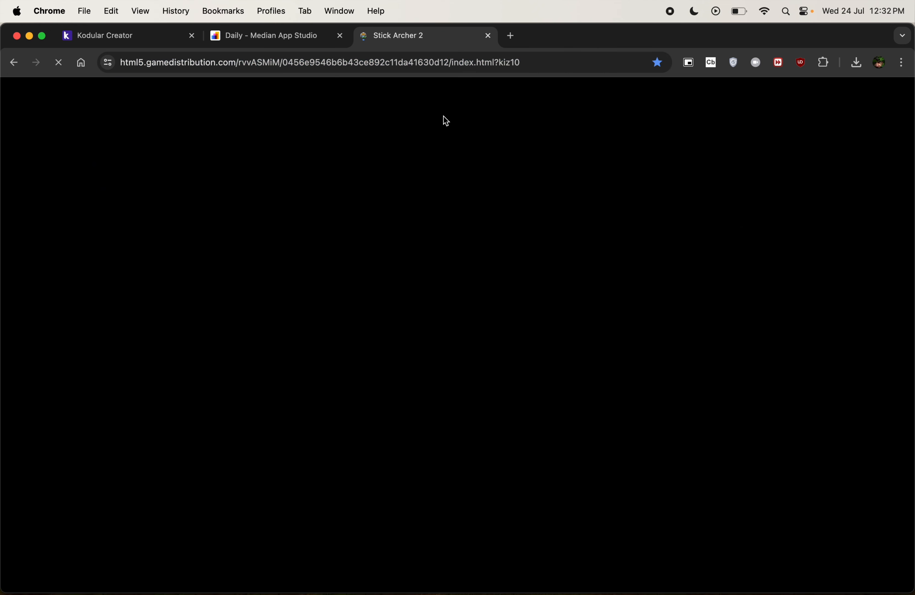
pyautogui.click(384, 63)
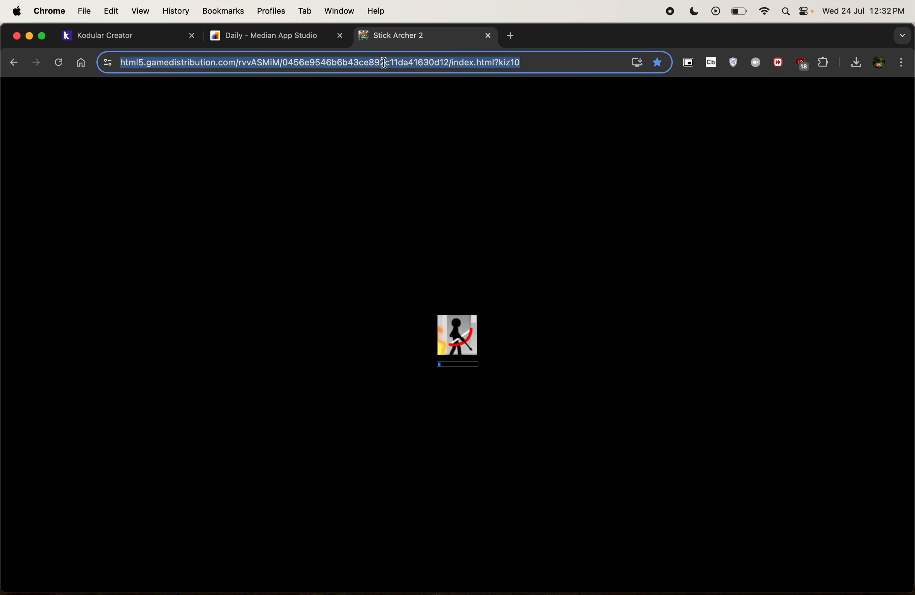
pyautogui.click(401, 212)
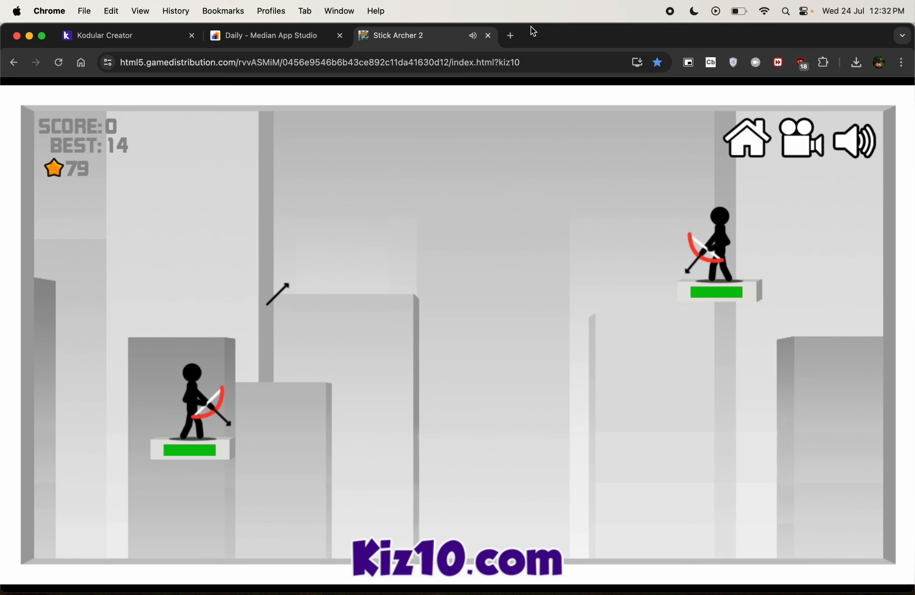
# Step: Shoot several arrows at the enemy archer, then close the game tab
pyautogui.moveTo(484, 333); pyautogui.dragTo(681, 128)
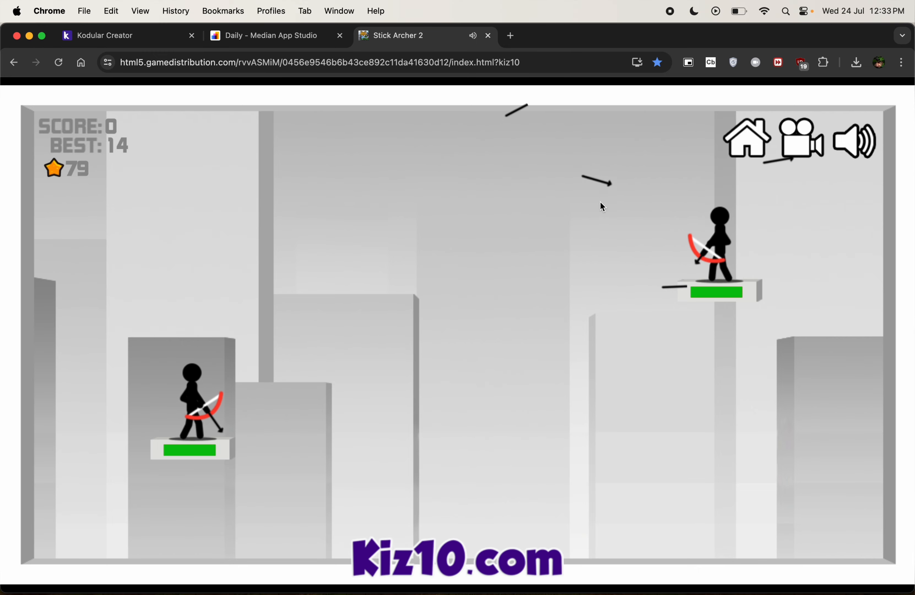
pyautogui.moveTo(596, 227); pyautogui.dragTo(718, 159)
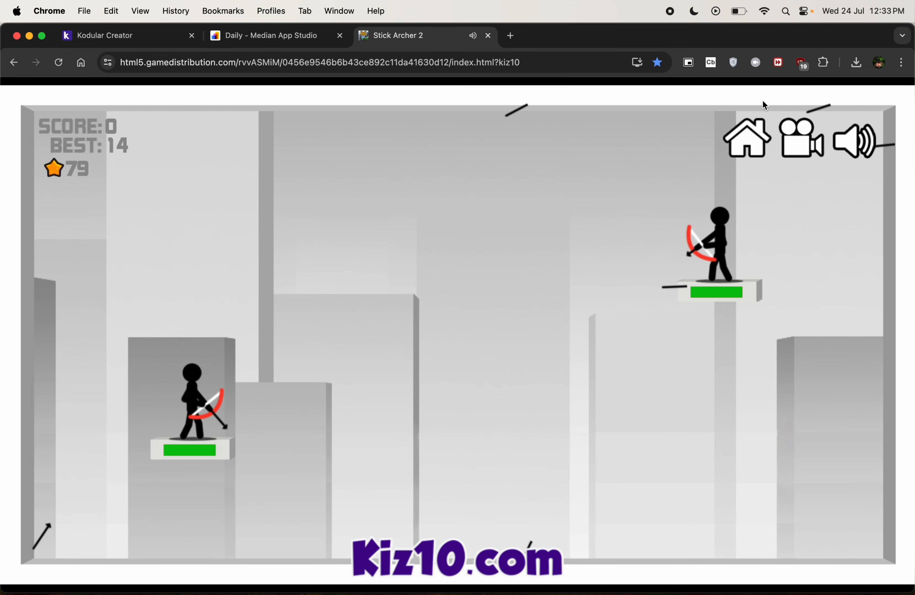
pyautogui.moveTo(427, 355)
pyautogui.mouseDown()
pyautogui.moveTo(454, 352)
pyautogui.moveTo(626, 237)
pyautogui.mouseUp()
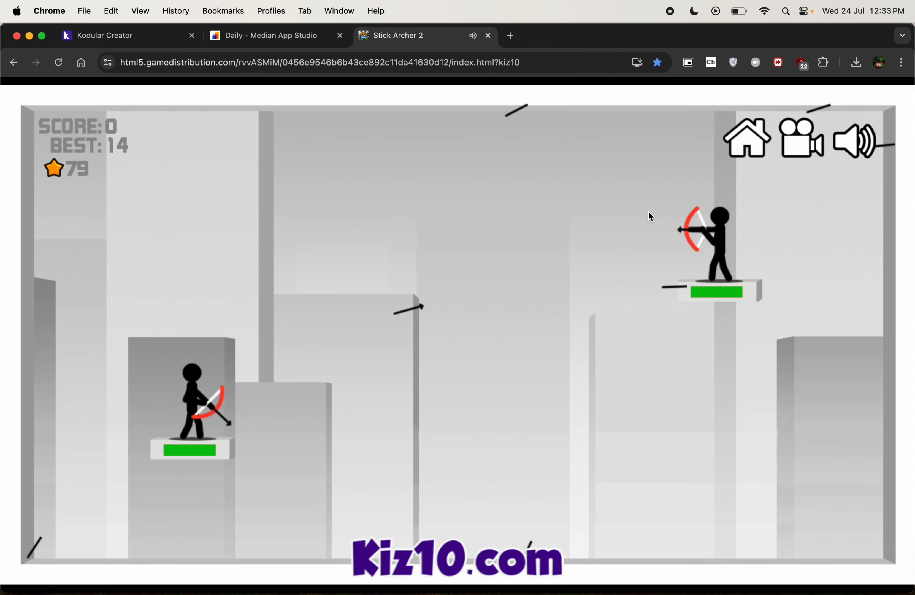
pyautogui.moveTo(533, 320); pyautogui.dragTo(669, 160)
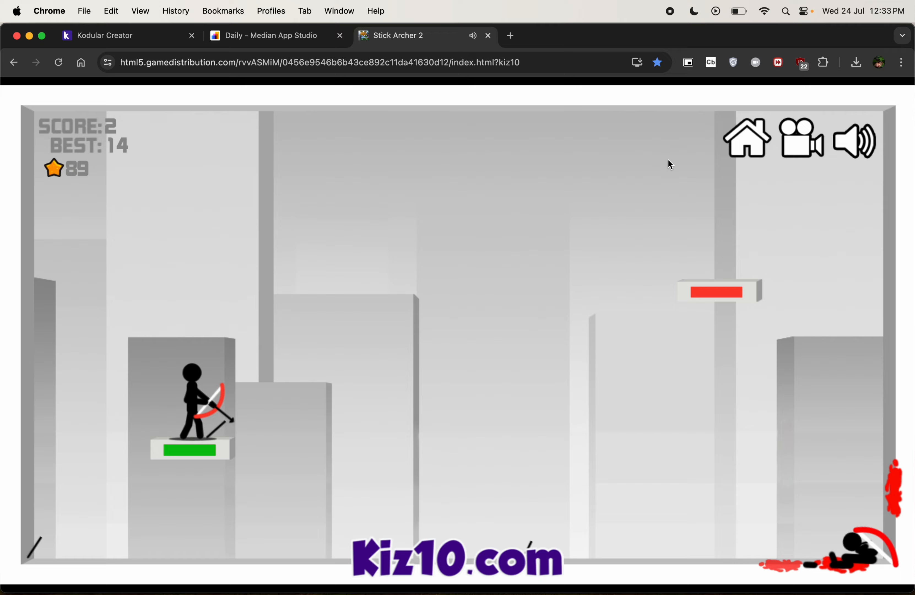
pyautogui.press('super+w')
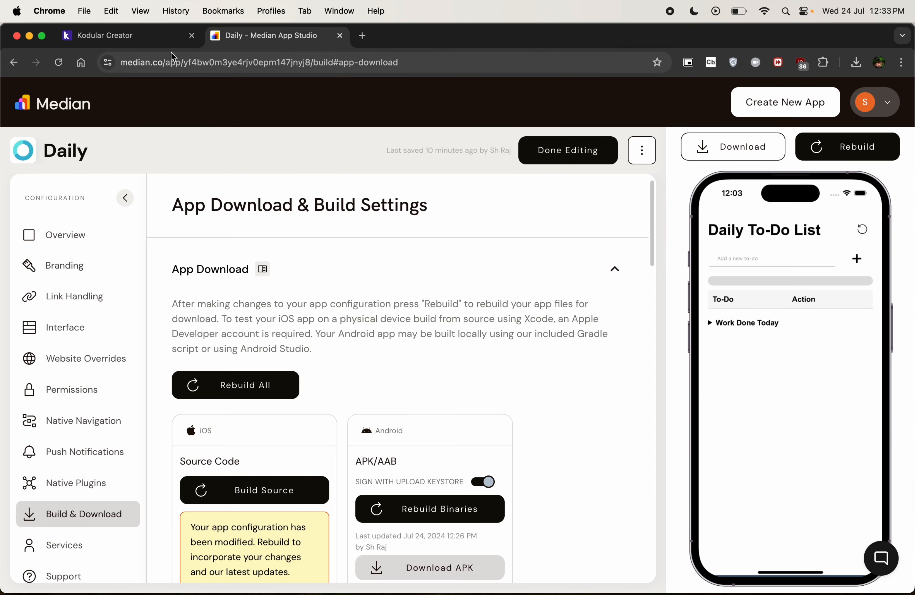
# Step: Replace Web_Viewer1's Home Url with the copied html5.gamedistribution.com Stick Archer address
pyautogui.click(143, 40)
pyautogui.click(819, 309)
pyautogui.press('super+a')
pyautogui.press('super+v')
pyautogui.press('Return')
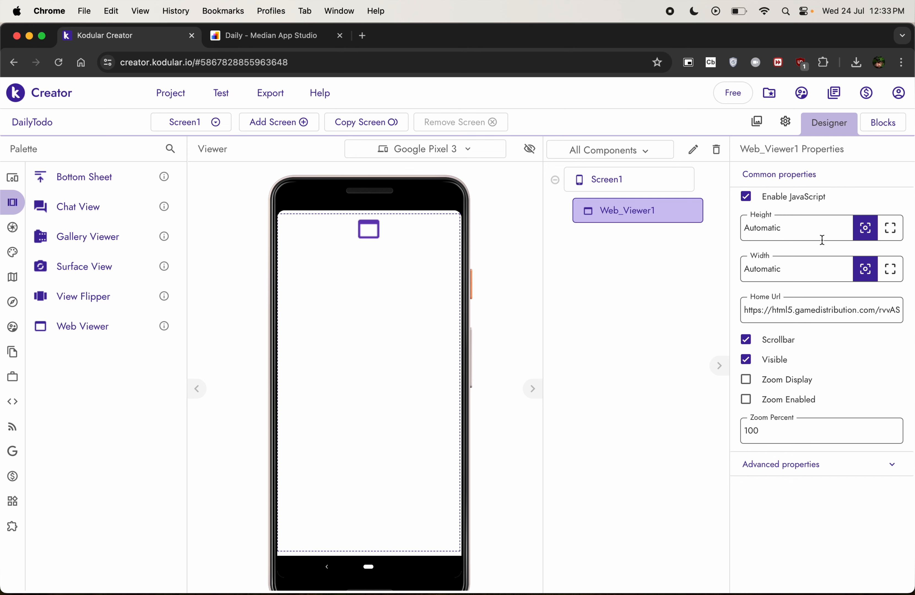
pyautogui.click(834, 307)
# Step: Turn off the Splash Screen in Project settings, keeping Responsive sizing
pyautogui.click(787, 123)
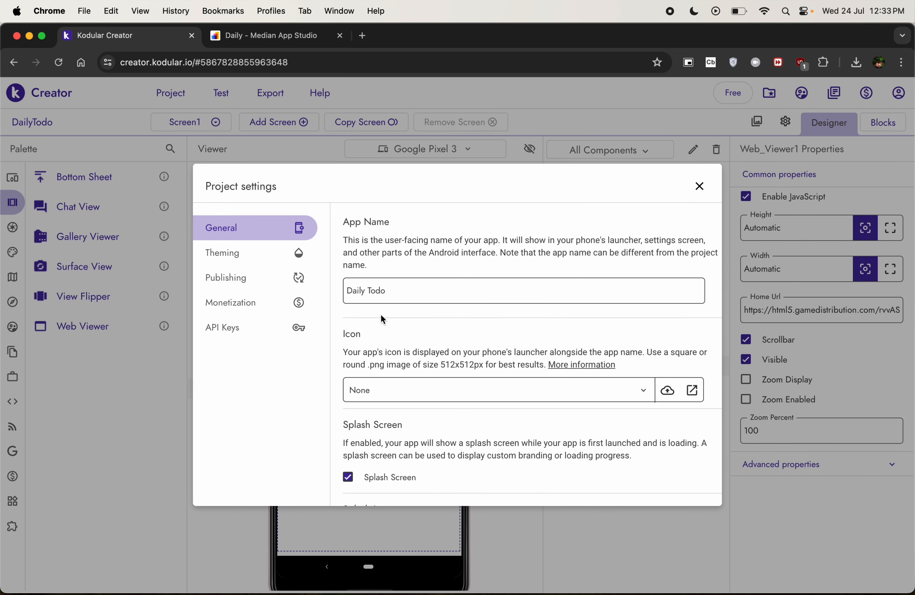
pyautogui.scroll(-5, 429, 310)
pyautogui.click(395, 315)
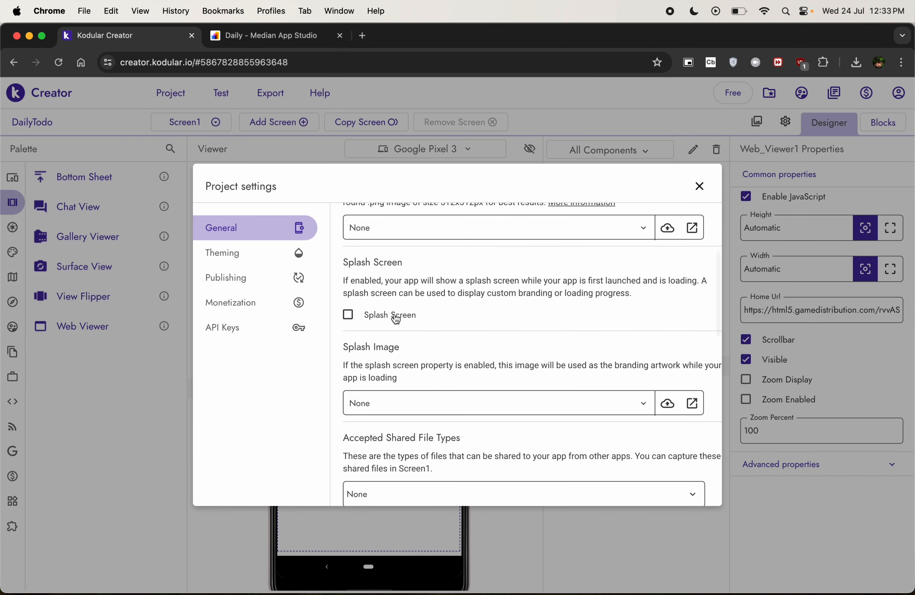
pyautogui.scroll(-2, 395, 313)
pyautogui.scroll(-2, 415, 410)
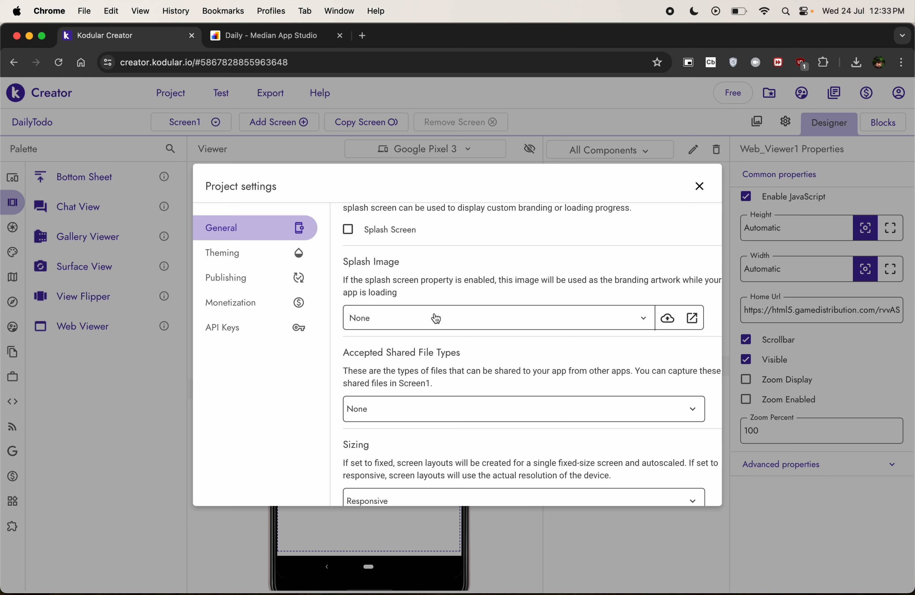
pyautogui.scroll(-5, 443, 393)
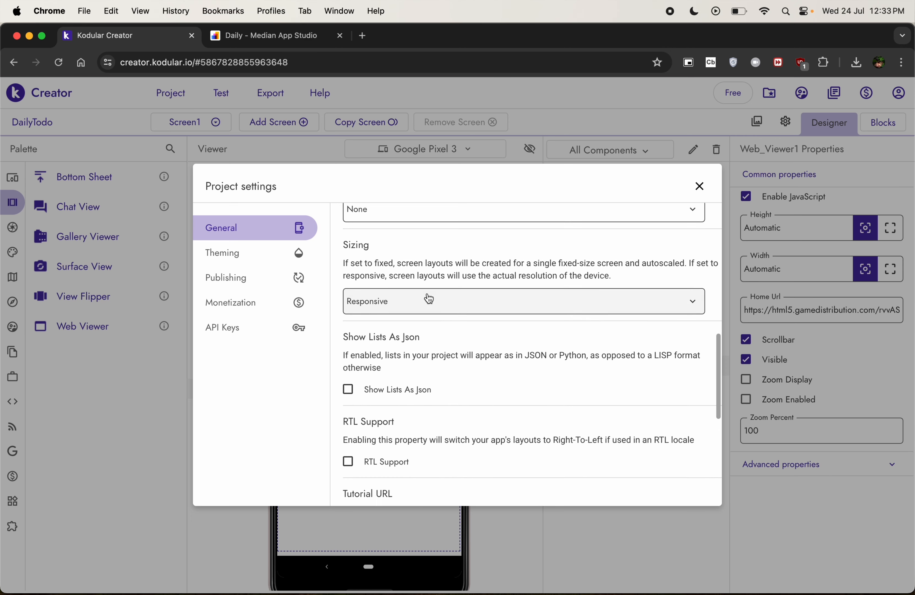
pyautogui.click(425, 300)
pyautogui.click(498, 332)
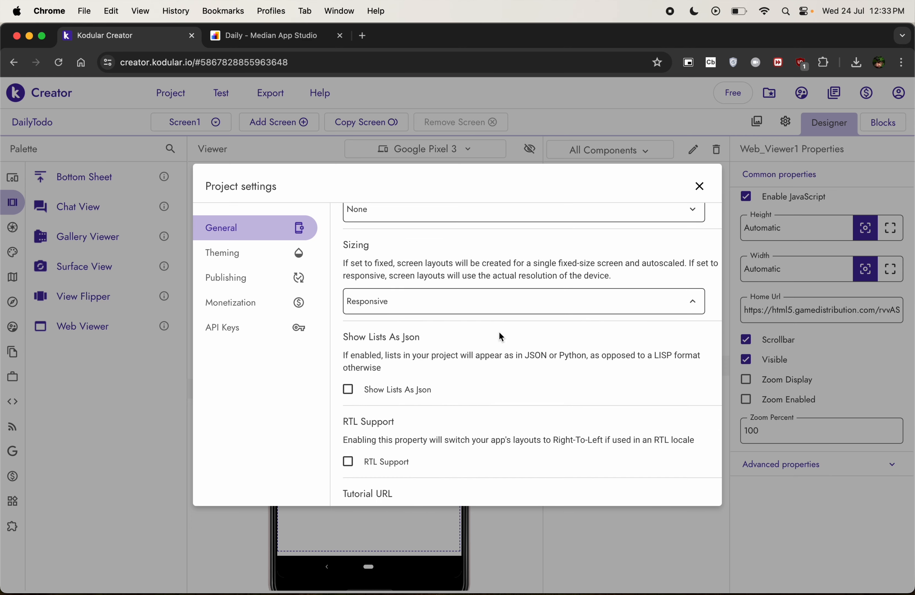
pyautogui.scroll(-1, 499, 332)
pyautogui.scroll(-5, 499, 332)
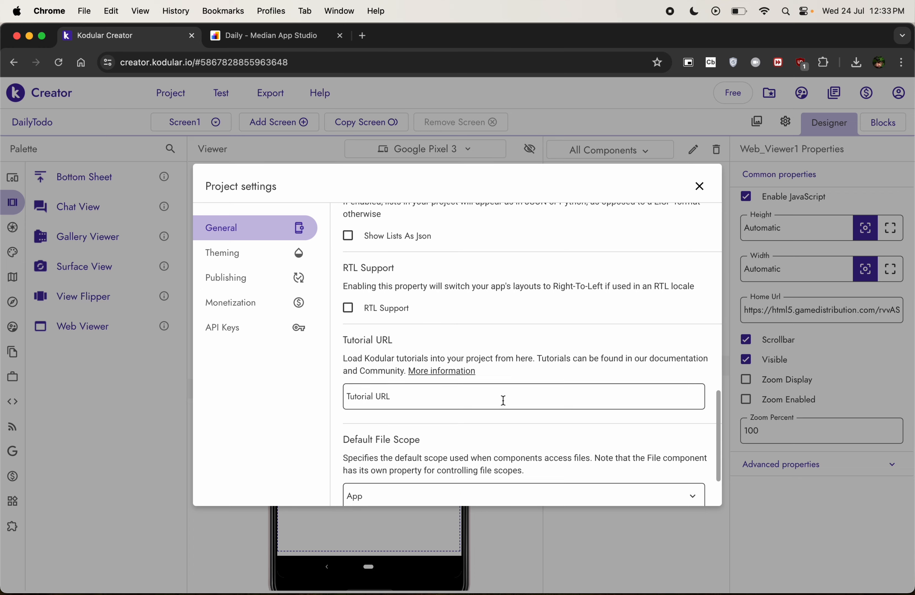
pyautogui.scroll(10, 502, 400)
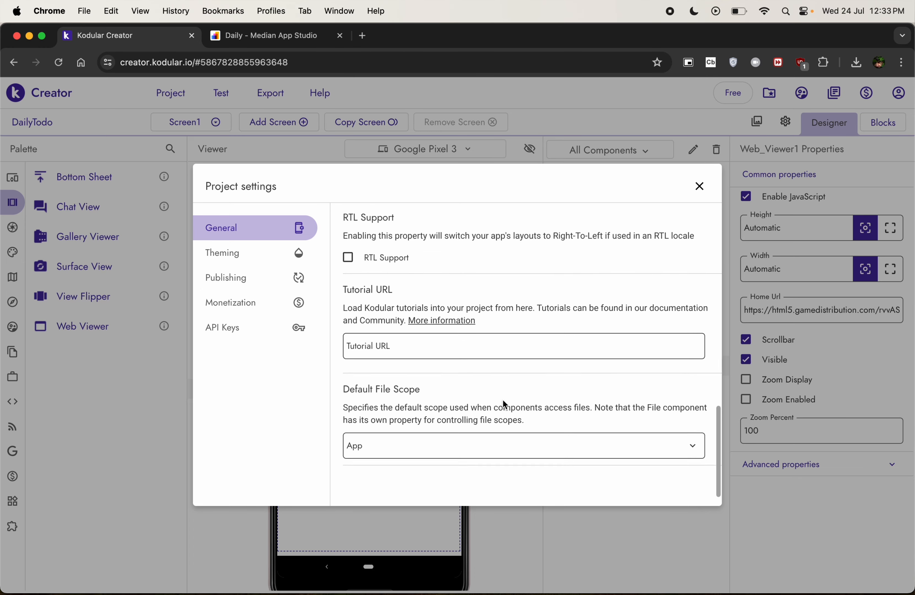
# Step: Review the Theming, Publishing, Monetization and API key settings, then open the Assets Manager for the icon
pyautogui.click(257, 251)
pyautogui.scroll(-3, 404, 297)
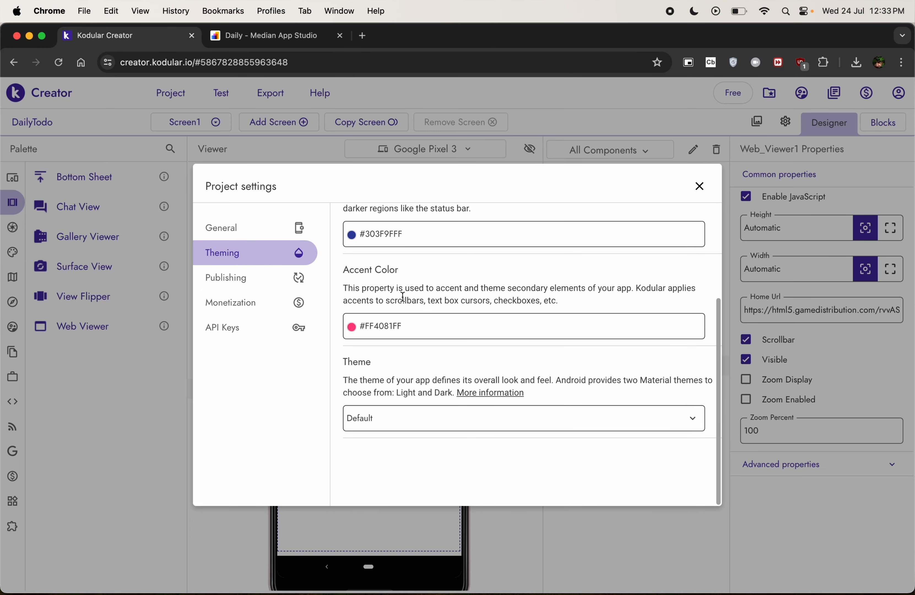
pyautogui.click(266, 277)
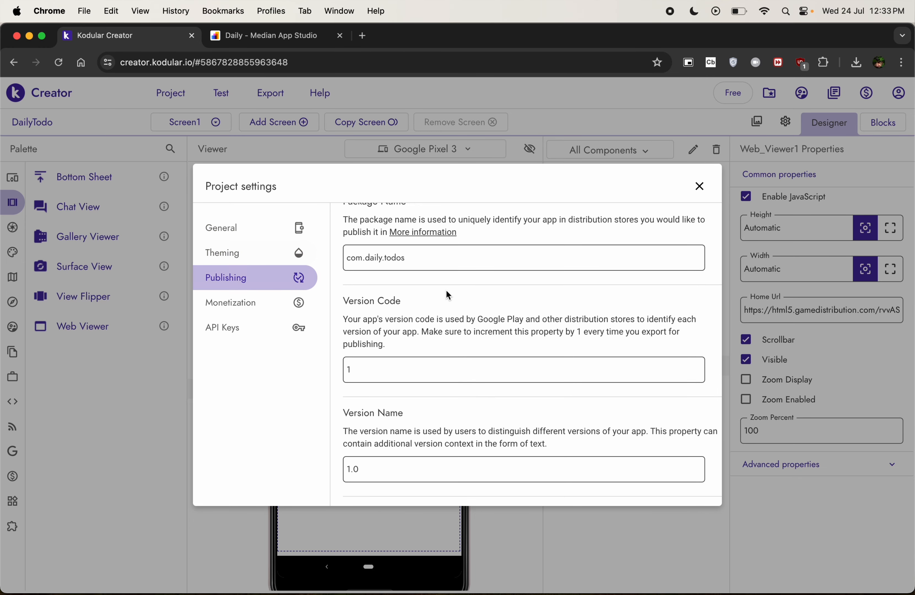
pyautogui.click(254, 302)
pyautogui.click(286, 327)
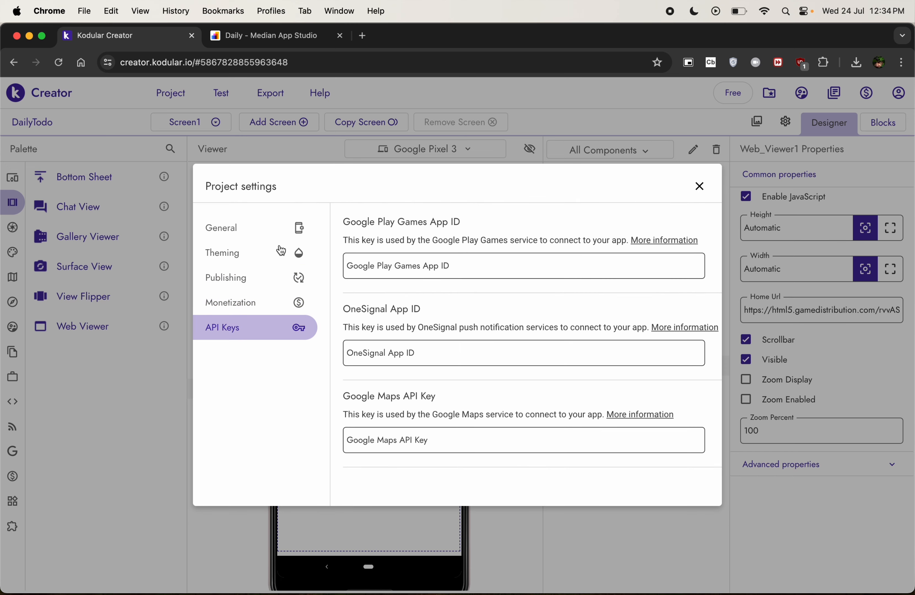
pyautogui.click(275, 231)
pyautogui.scroll(3, 427, 360)
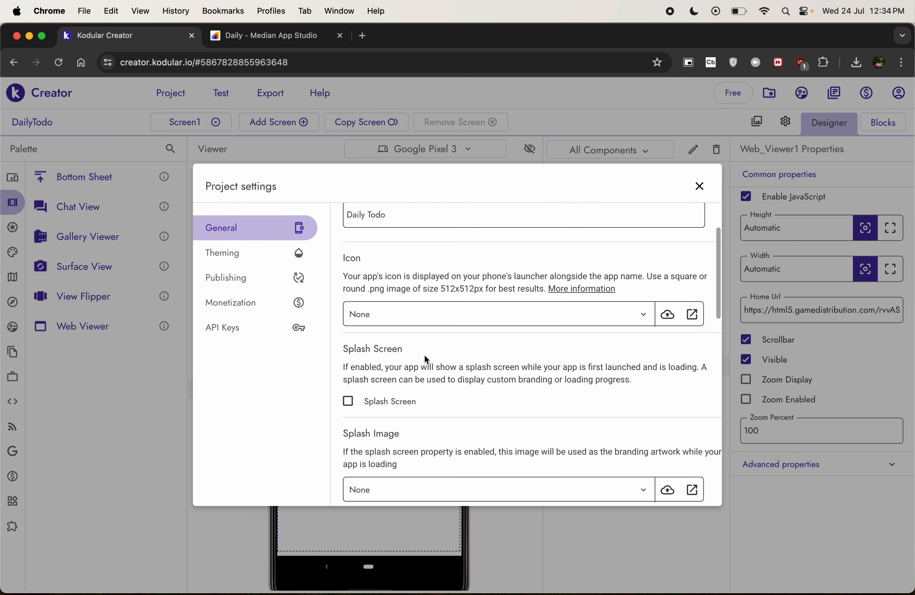
pyautogui.click(405, 307)
pyautogui.click(406, 335)
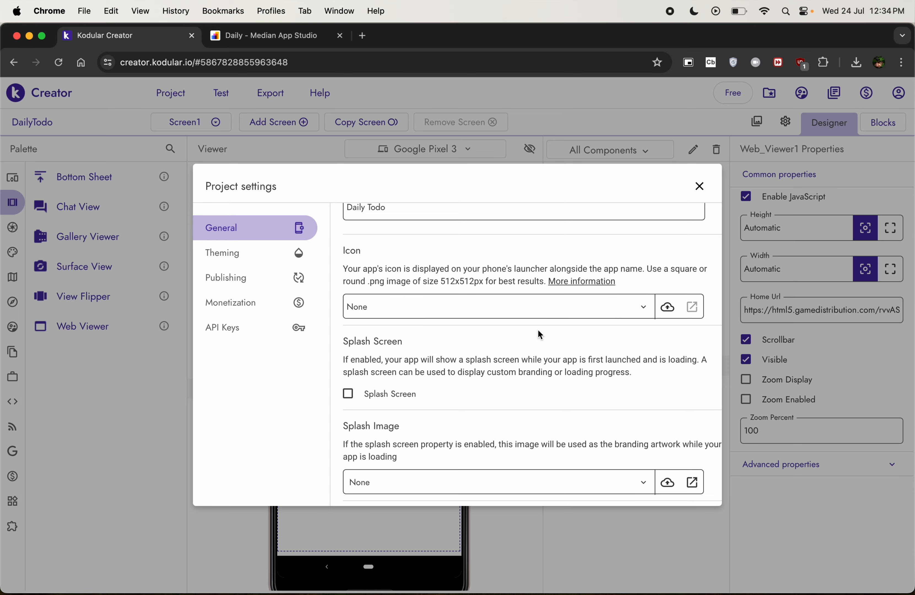
pyautogui.click(667, 308)
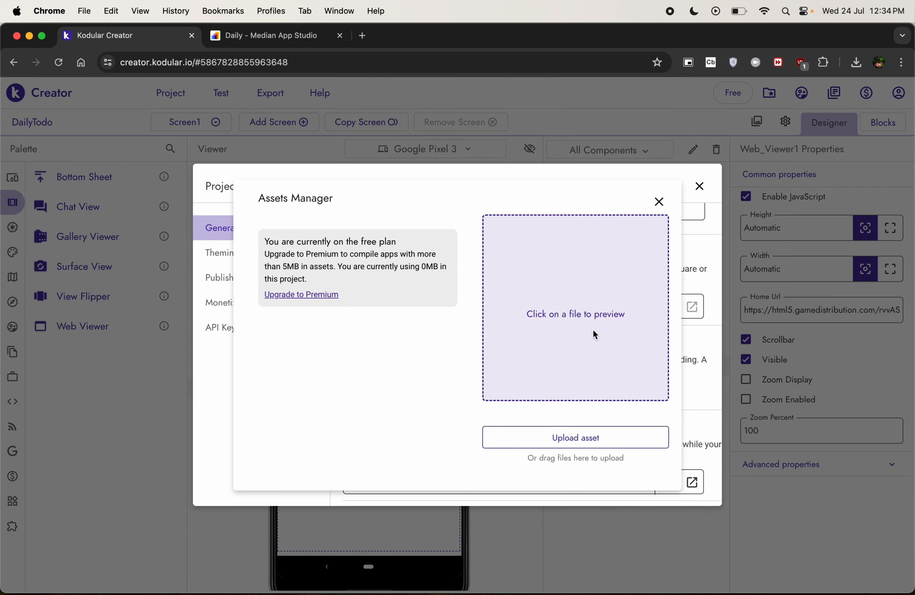
# Step: Upload logo.png as a project asset and choose it as the app icon
pyautogui.click(570, 447)
pyautogui.doubleClick(428, 246)
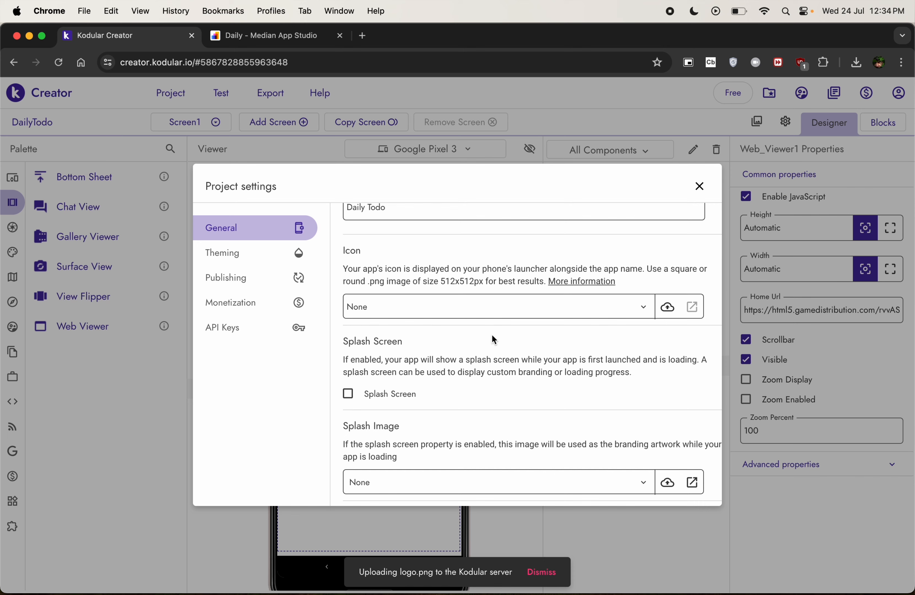
pyautogui.click(460, 313)
pyautogui.click(444, 361)
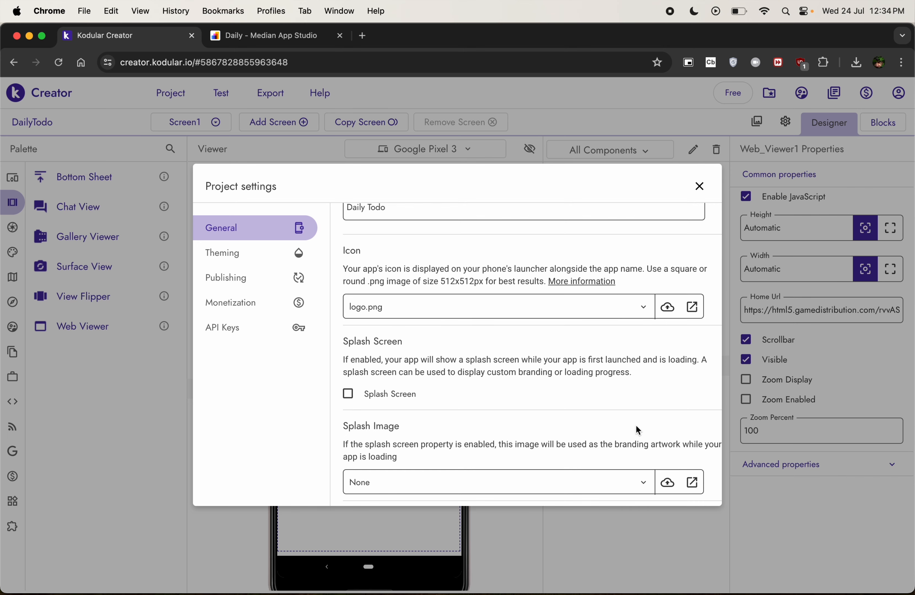
pyautogui.scroll(-2, 635, 426)
pyautogui.scroll(-5, 501, 425)
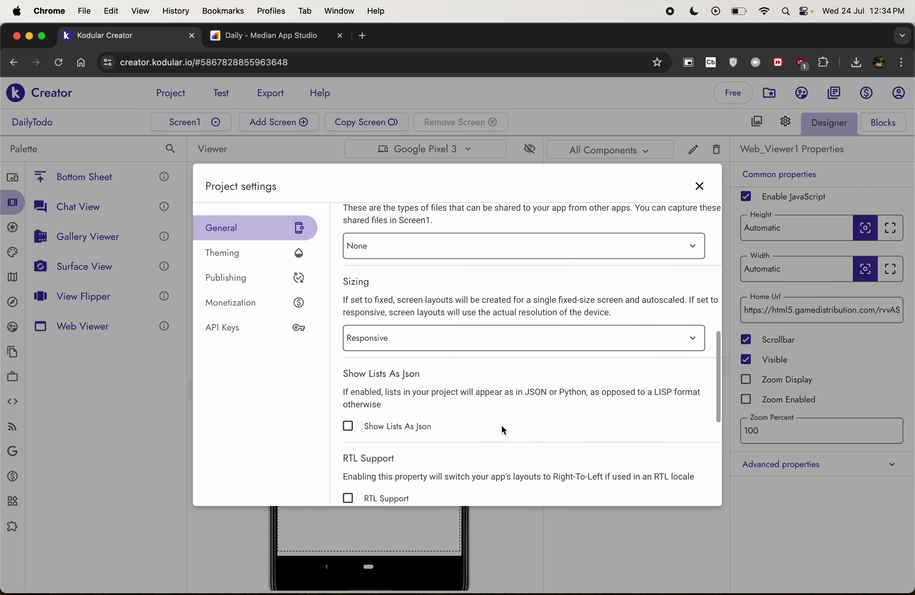
pyautogui.scroll(7, 501, 423)
pyautogui.tripleClick(503, 281)
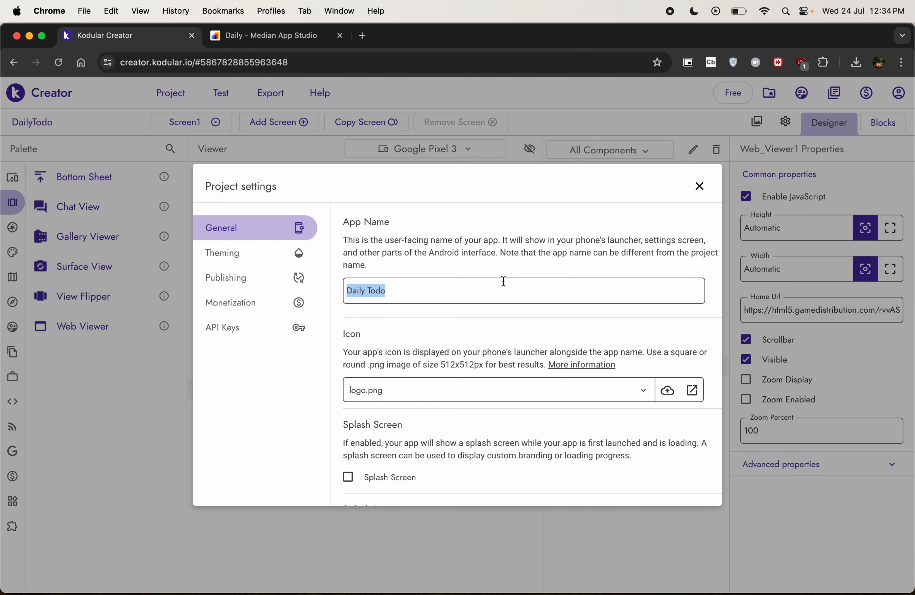
# Step: Rename the app to Archery Master, correcting the spelling via suggestions
pyautogui.write('Archary Master')
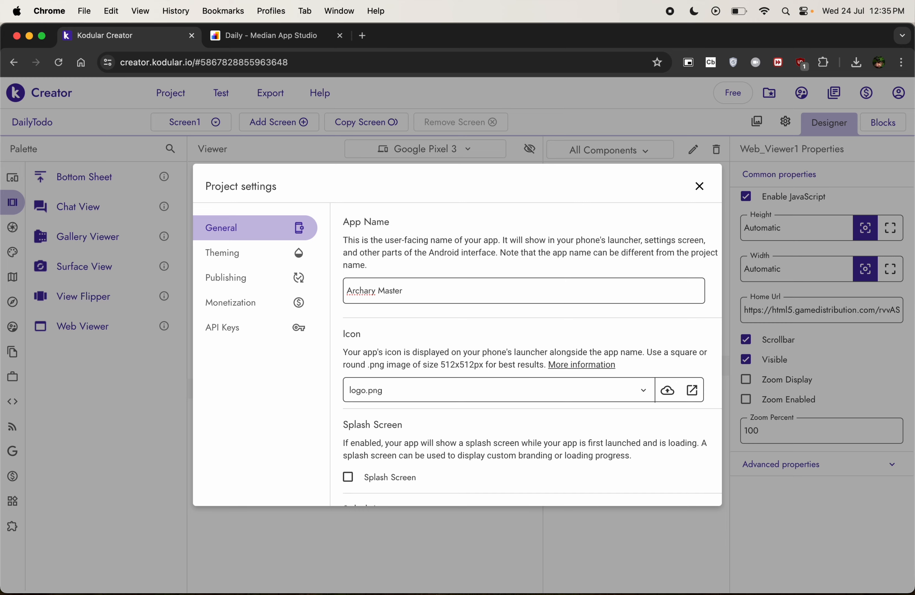
pyautogui.rightClick(363, 294)
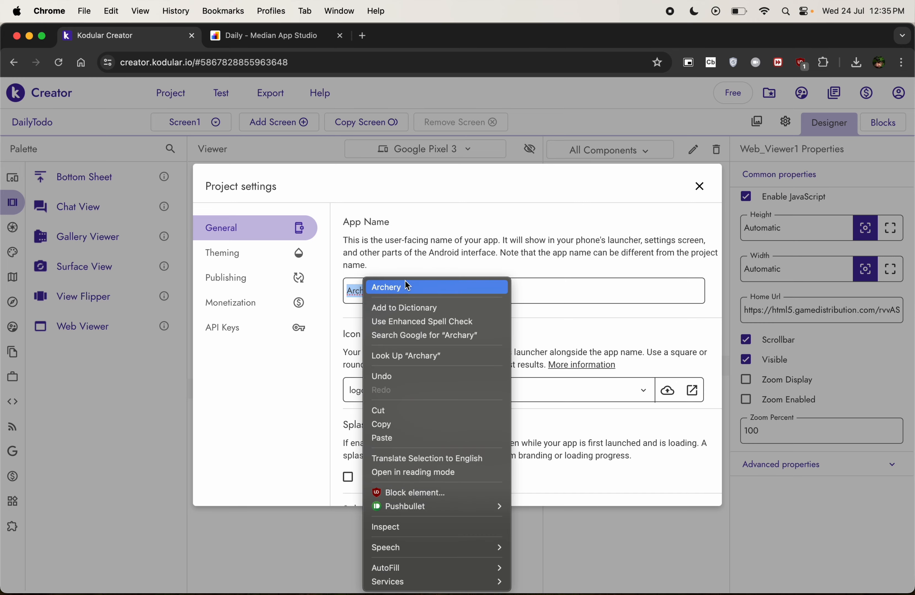
pyautogui.click(386, 286)
pyautogui.scroll(-10, 518, 342)
pyautogui.scroll(7, 517, 338)
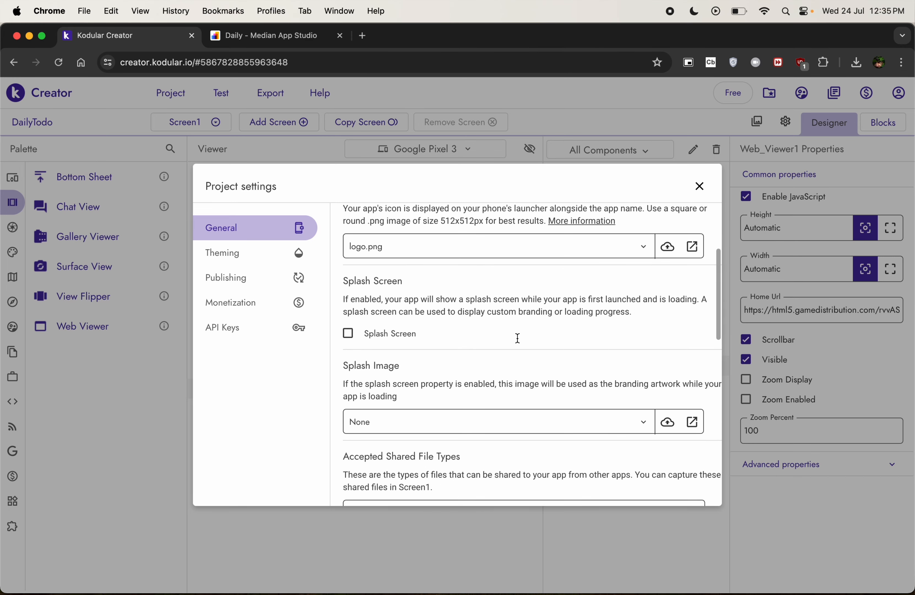
# Step: Close Project settings and export the app as an Android App (.apk)
pyautogui.click(701, 186)
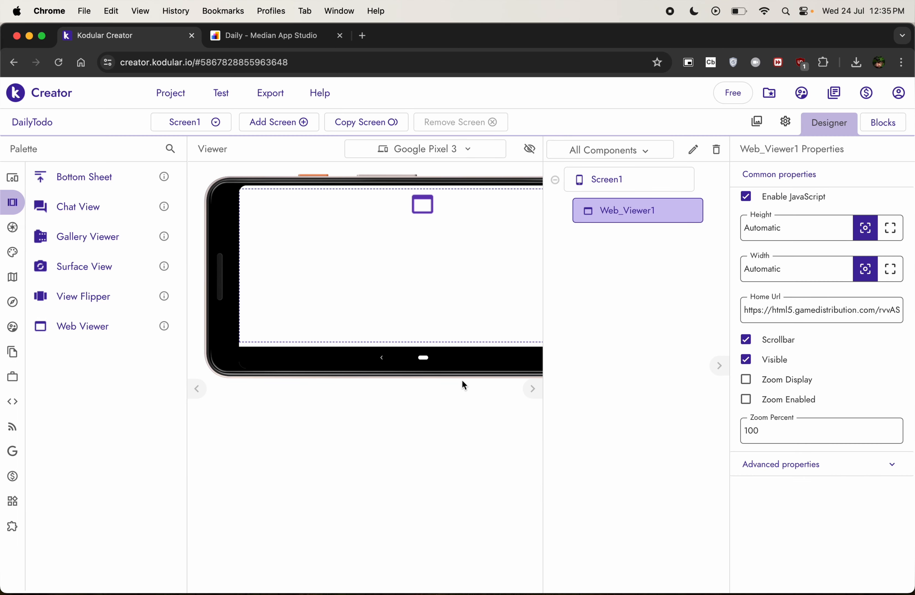
pyautogui.click(270, 93)
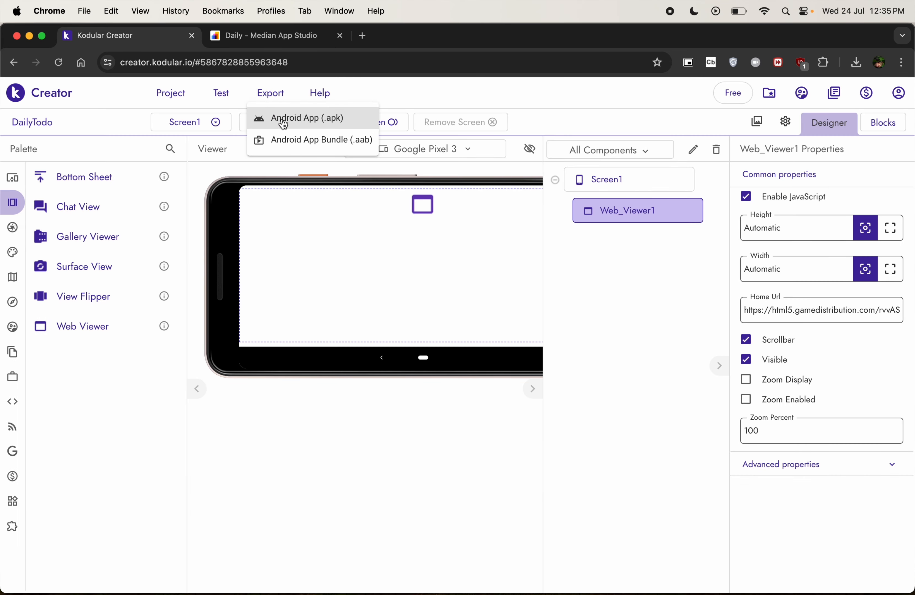
pyautogui.click(288, 121)
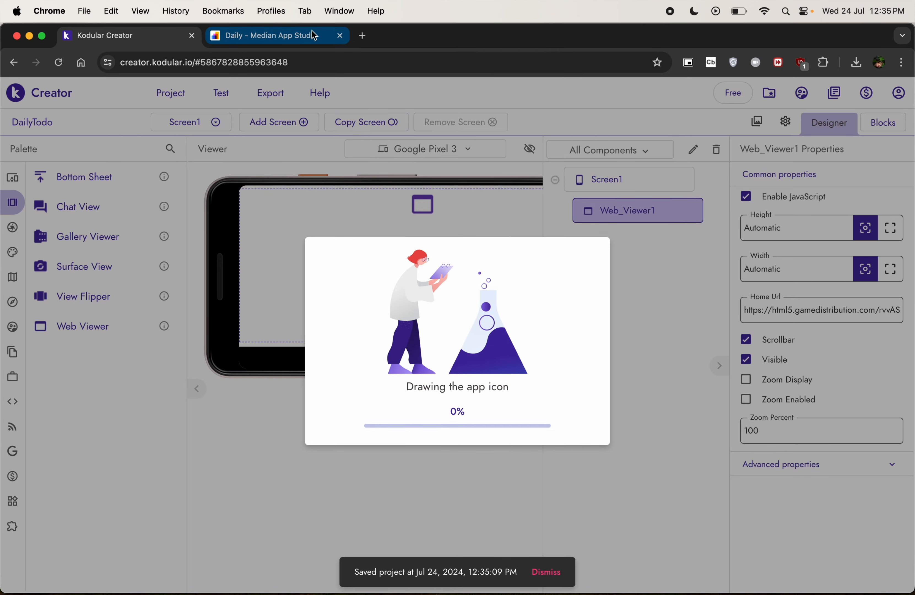
# Step: Open the daily-todo-app repository from GitHub, then start a 'react native' search in a new tab
pyautogui.click(363, 35)
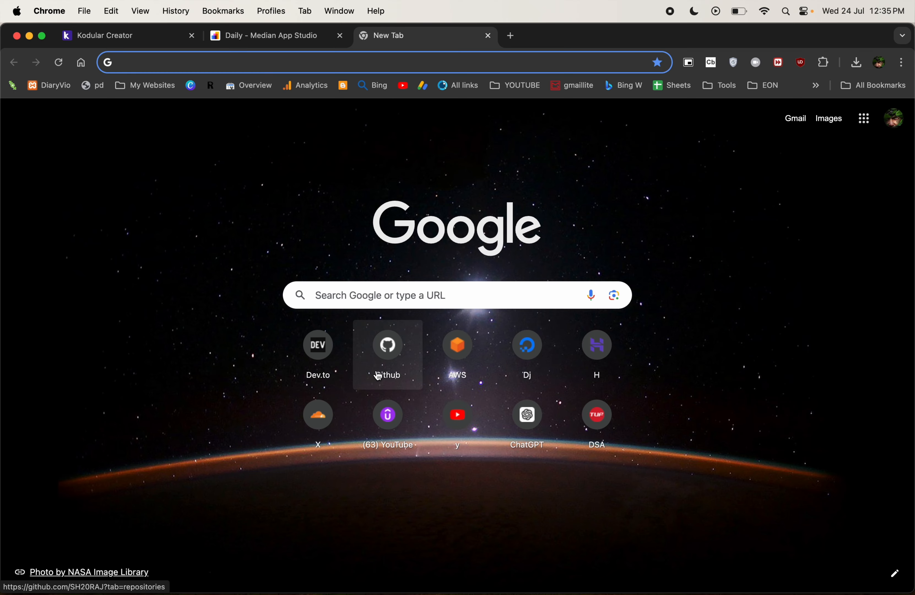
pyautogui.click(379, 376)
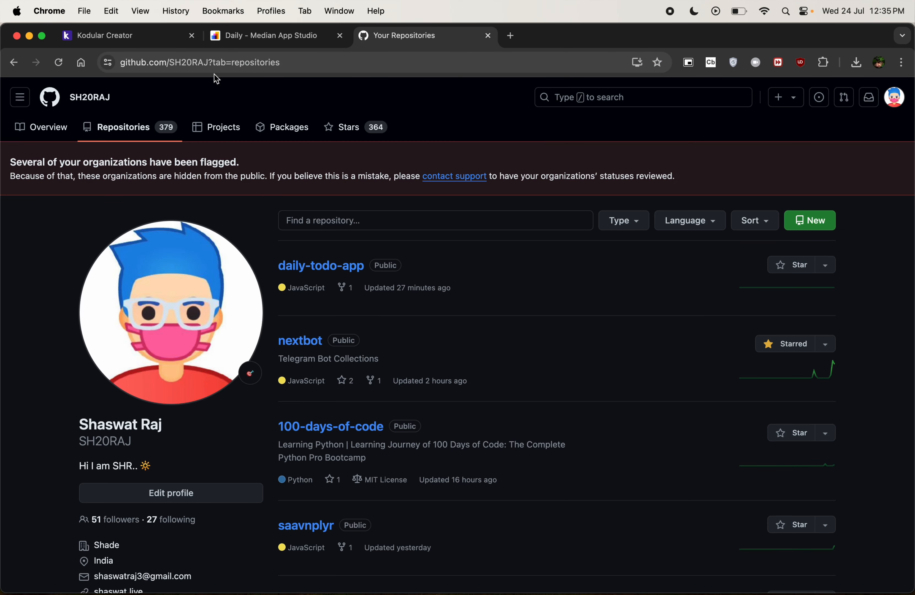
pyautogui.click(331, 266)
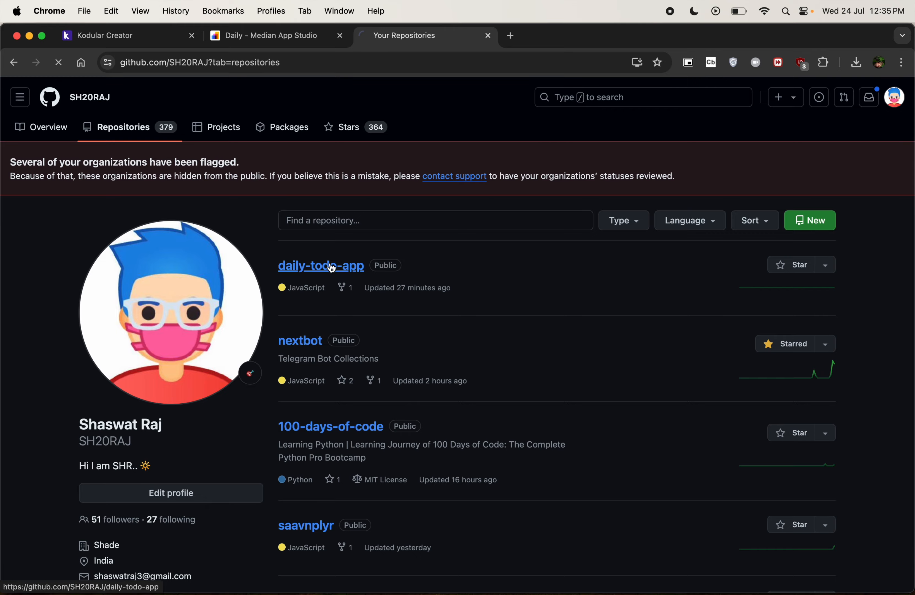
pyautogui.scroll(-10, 502, 471)
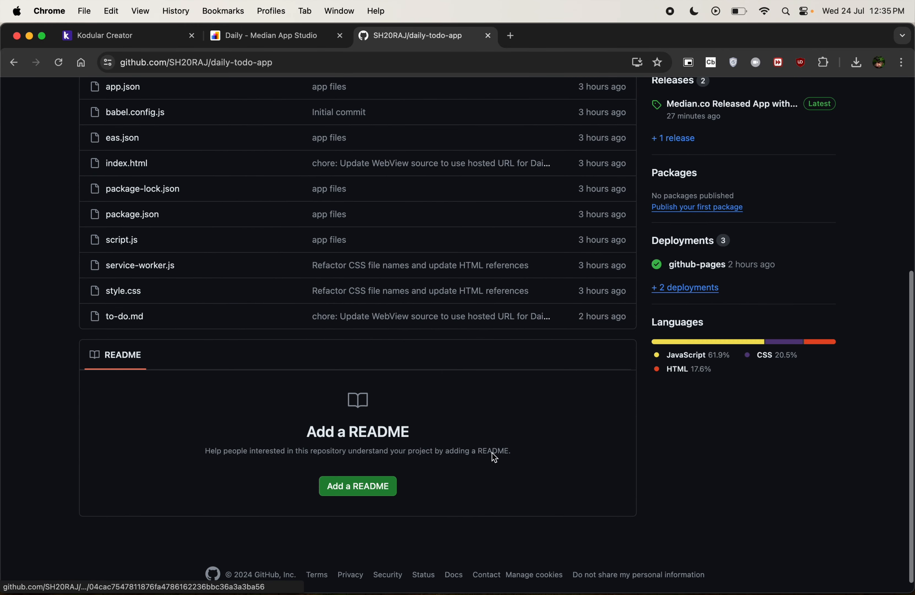
pyautogui.scroll(10, 407, 356)
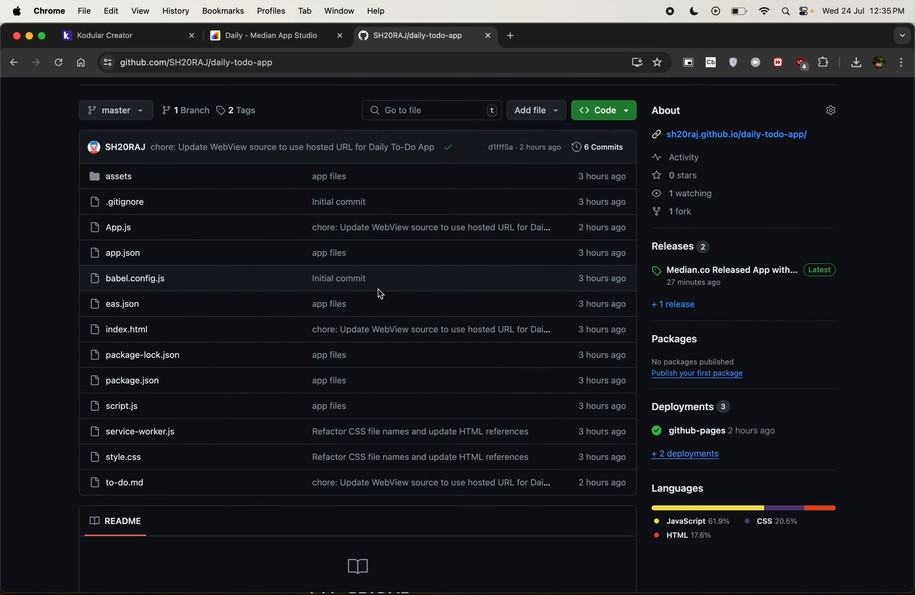
pyautogui.press('super+t')
pyautogui.write('react')
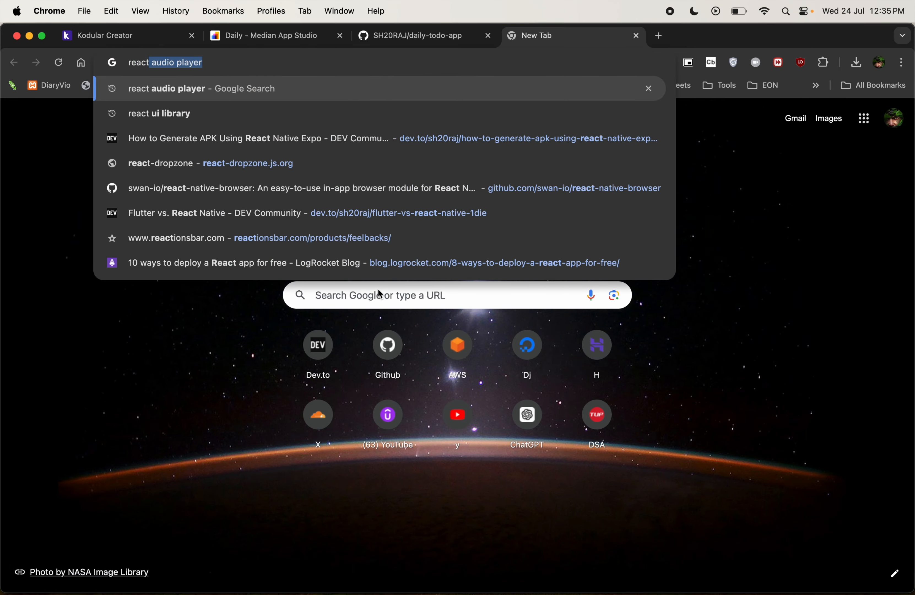
pyautogui.write(' native')
# Step: Search 'react native', visit reactnative.dev, go on to expo.dev, then close that tab
pyautogui.press('Return')
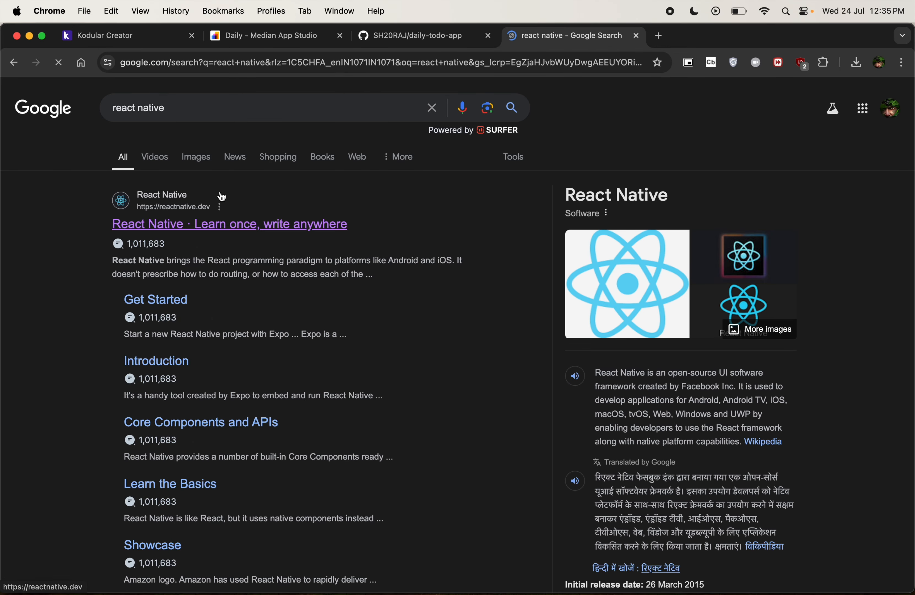
pyautogui.click(234, 236)
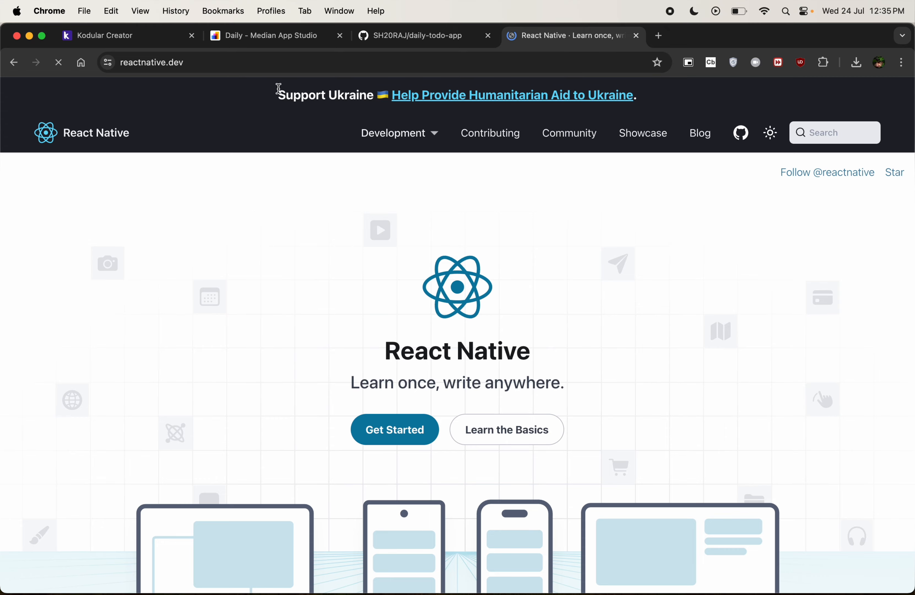
pyautogui.click(252, 68)
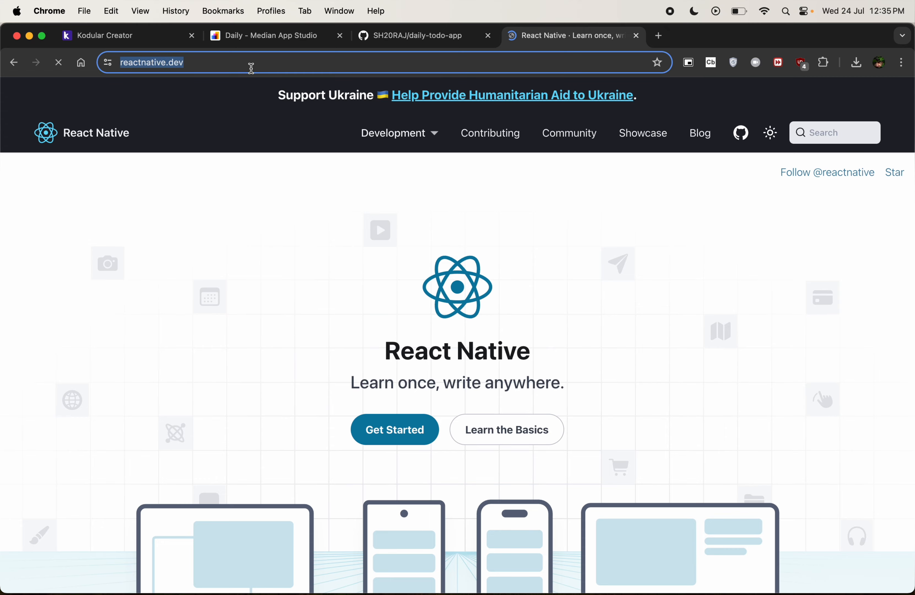
pyautogui.write('expo.dev/accounts/sh20raj')
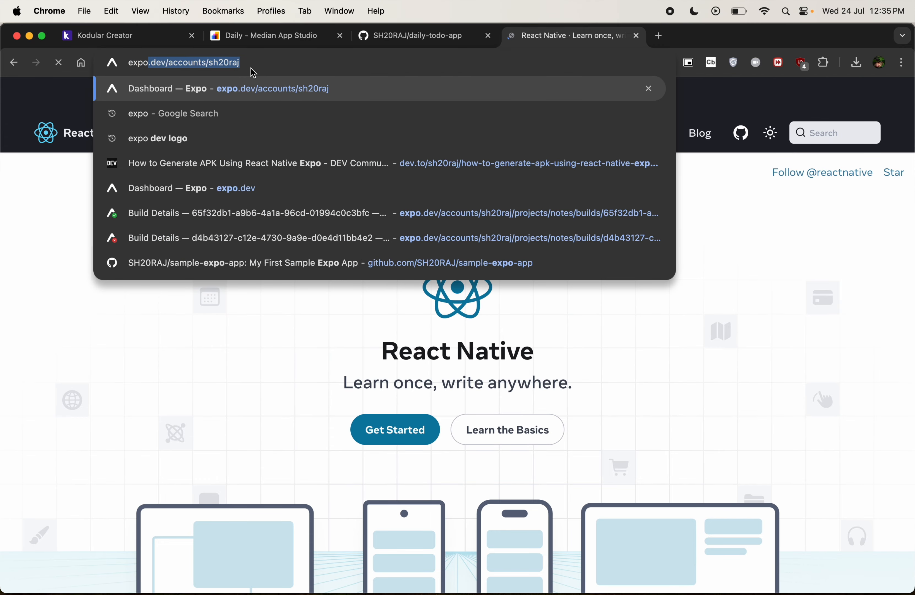
pyautogui.press('Return')
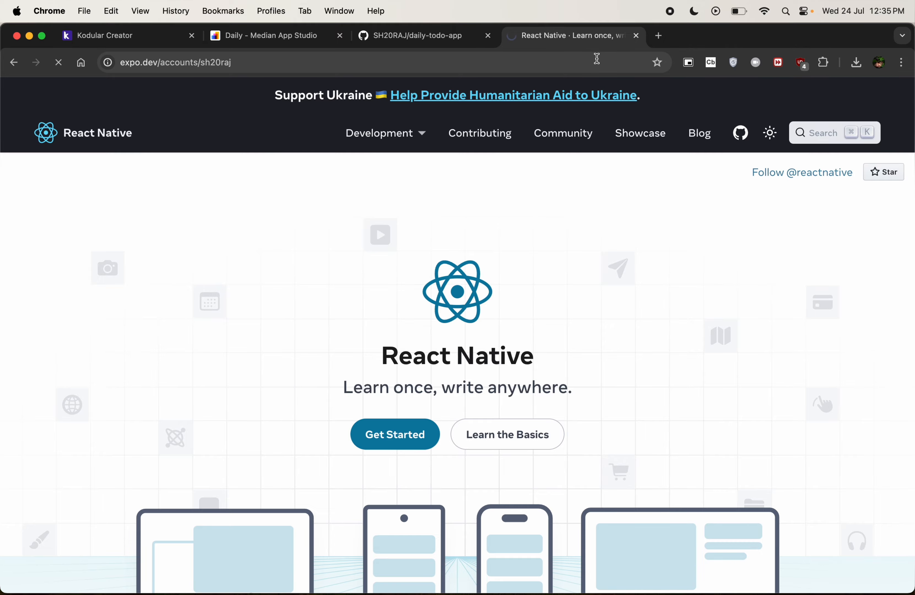
pyautogui.press('super+w')
pyautogui.scroll(4, 536, 162)
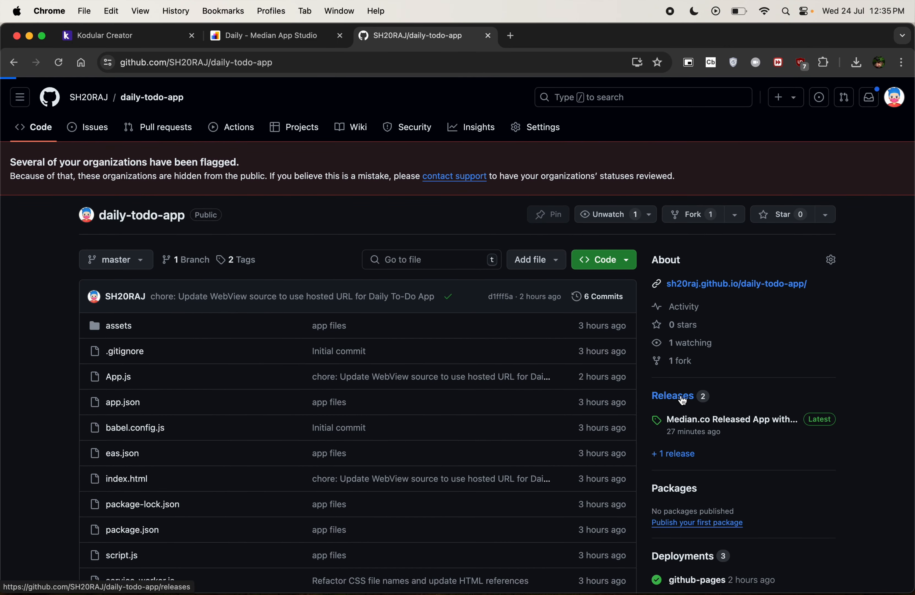
# Step: Start a new release draft from the daily-todo-app Releases page
pyautogui.click(683, 400)
pyautogui.scroll(-5, 367, 403)
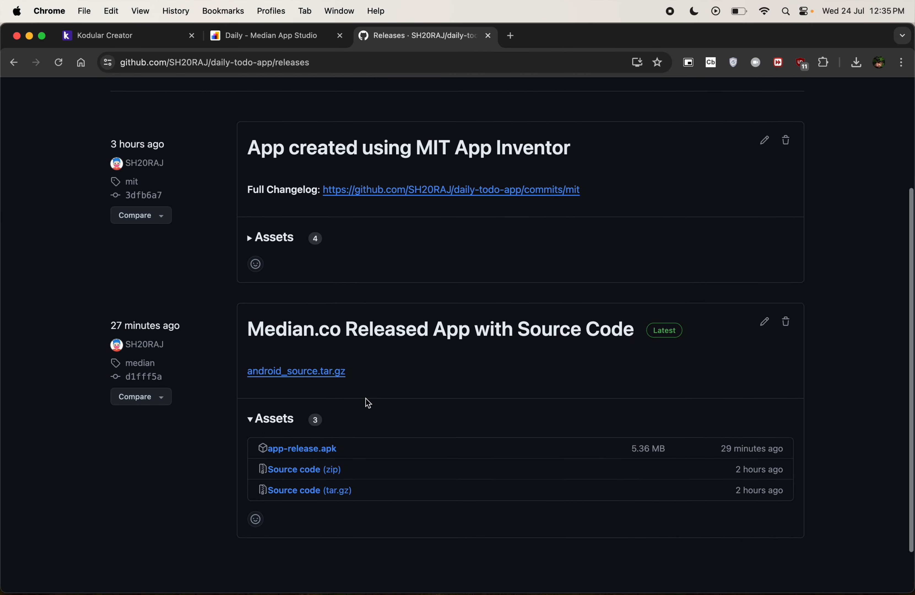
pyautogui.scroll(4, 368, 402)
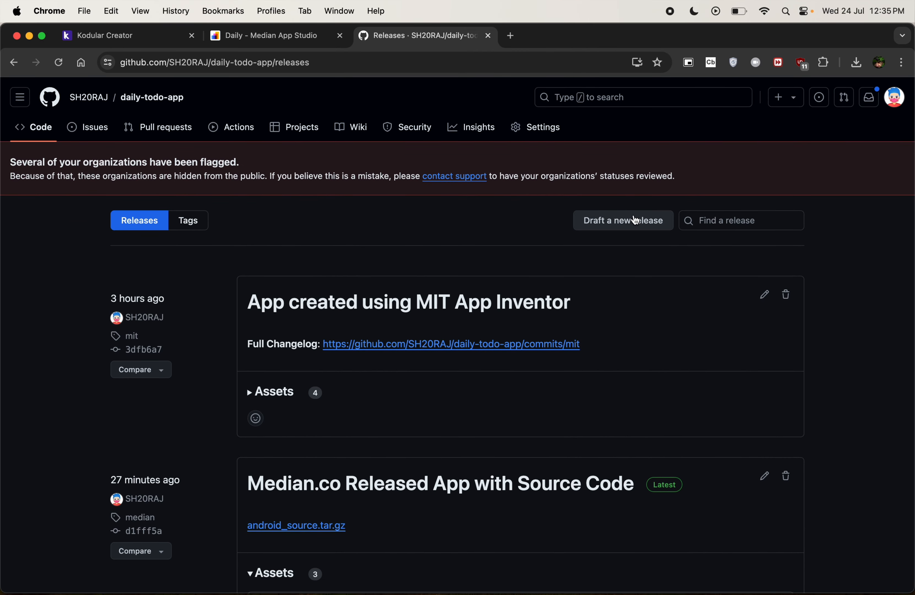
pyautogui.click(635, 220)
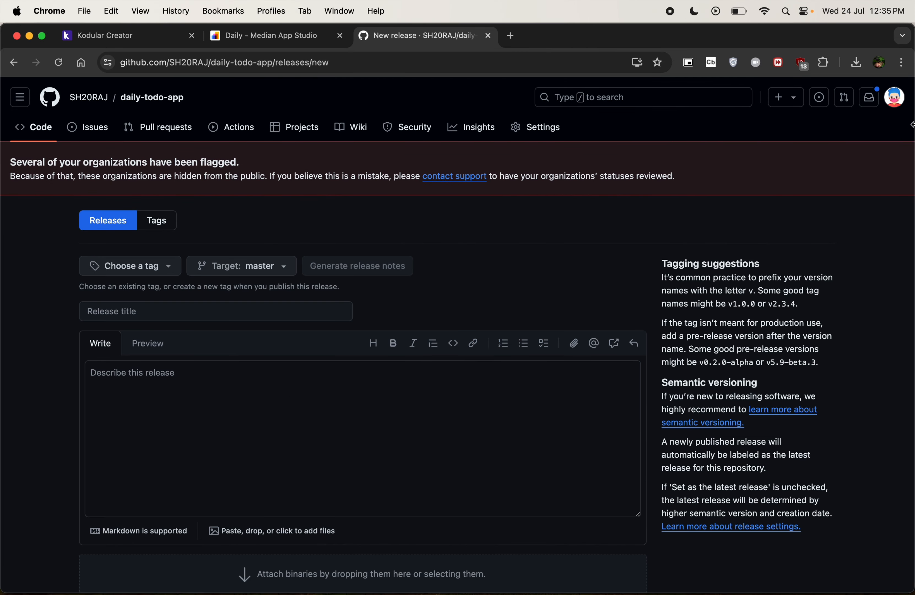
# Step: Attach app-release (2).apk from downloads as a binary, then check the Kodular build progress
pyautogui.click(858, 61)
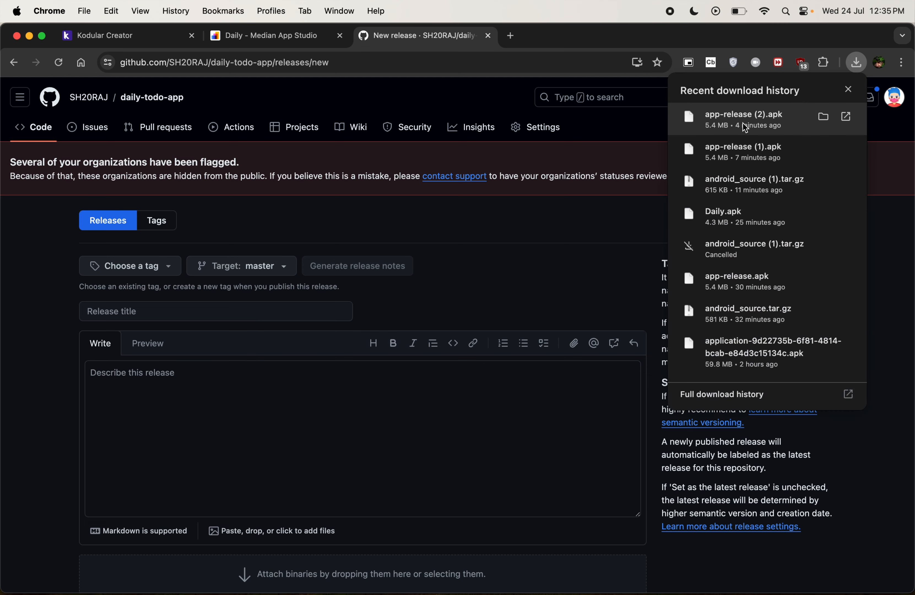
pyautogui.moveTo(743, 123); pyautogui.dragTo(417, 541)
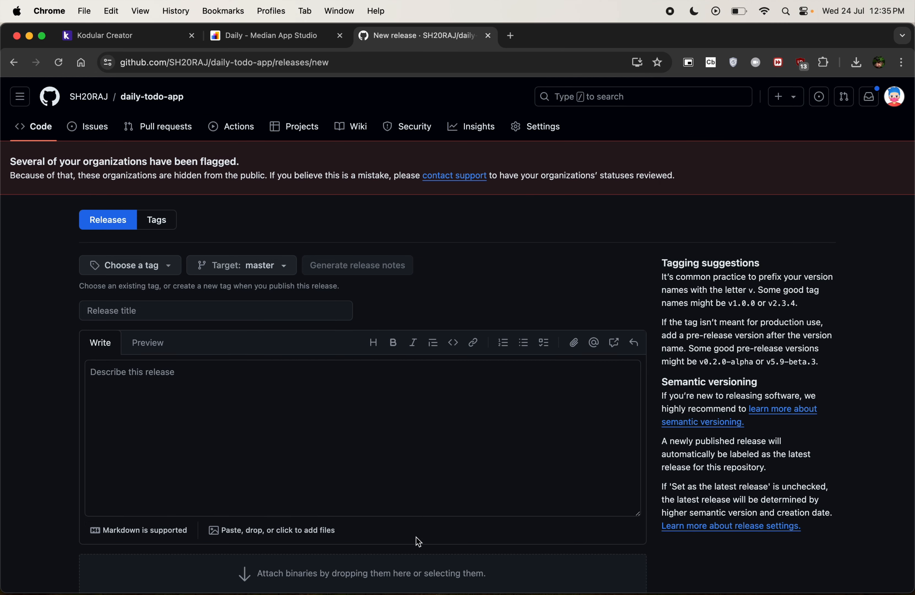
pyautogui.scroll(-5, 419, 539)
pyautogui.click(851, 64)
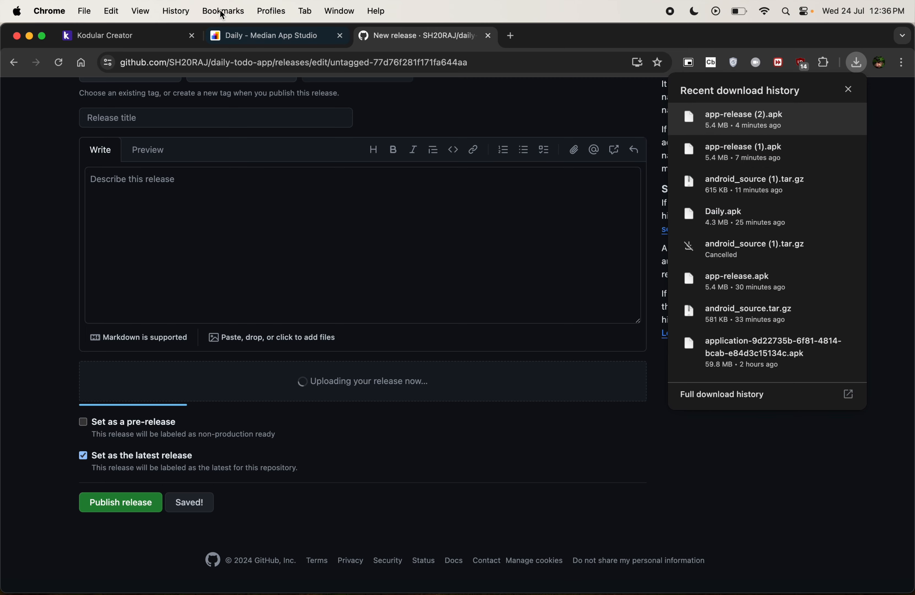
pyautogui.click(135, 36)
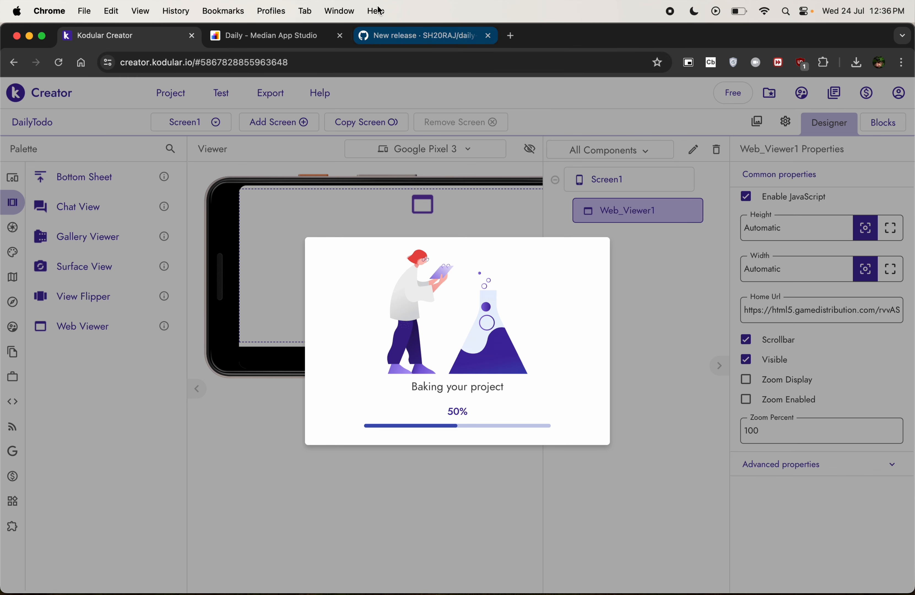
pyautogui.click(422, 42)
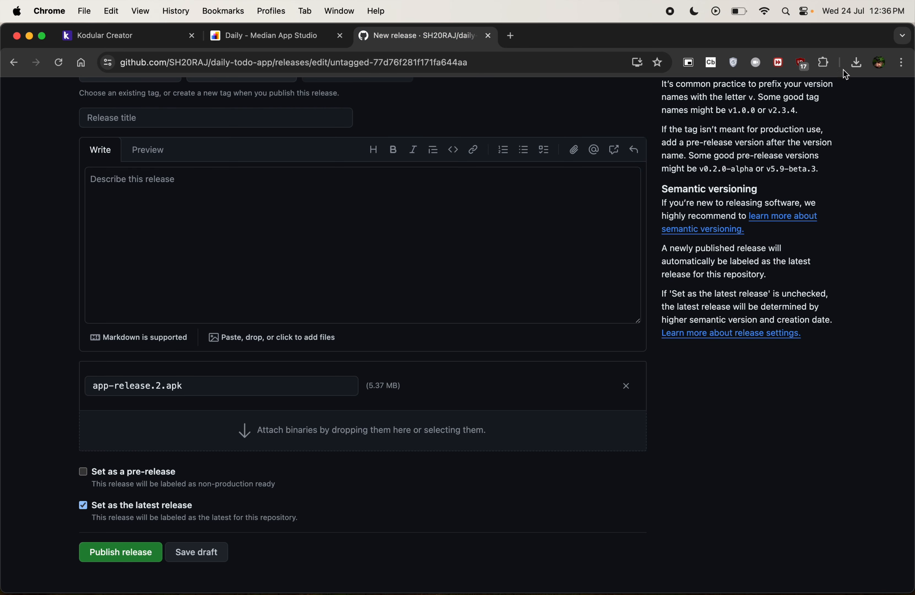
# Step: Attach app-release (1).apk, Daily.apk and app-release.apk, and add android_source (1).tar.gz to the description
pyautogui.click(855, 65)
pyautogui.moveTo(756, 161); pyautogui.dragTo(505, 425)
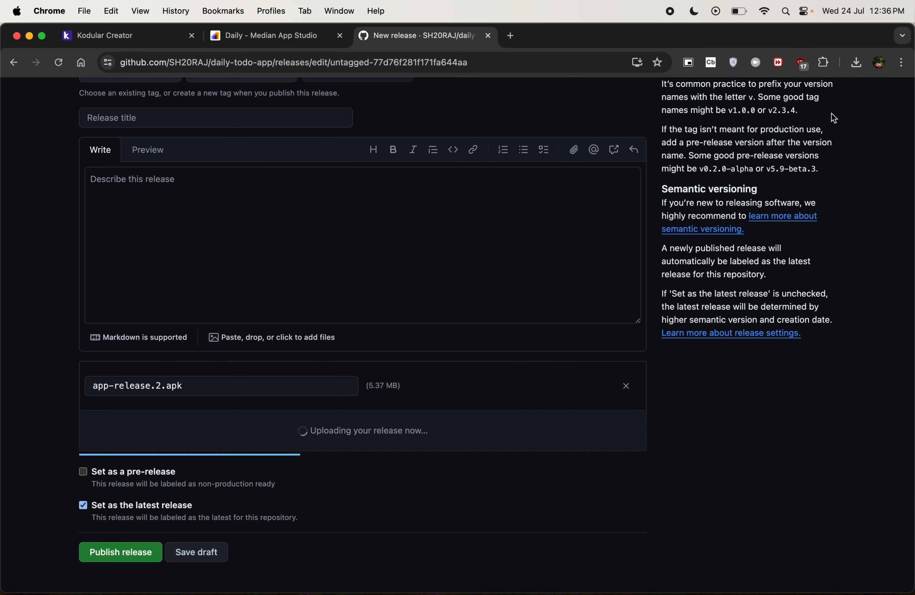
pyautogui.click(857, 62)
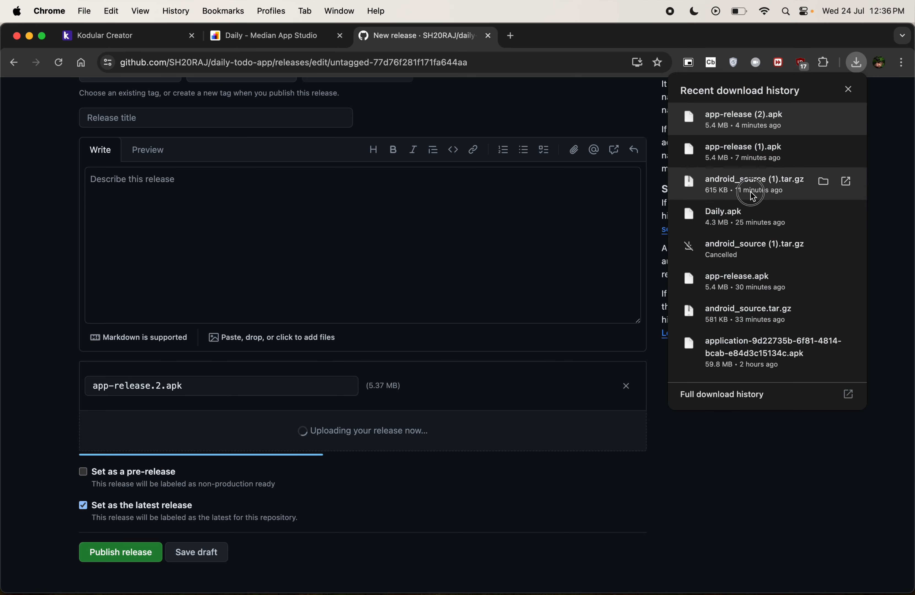
pyautogui.moveTo(753, 195); pyautogui.dragTo(475, 219)
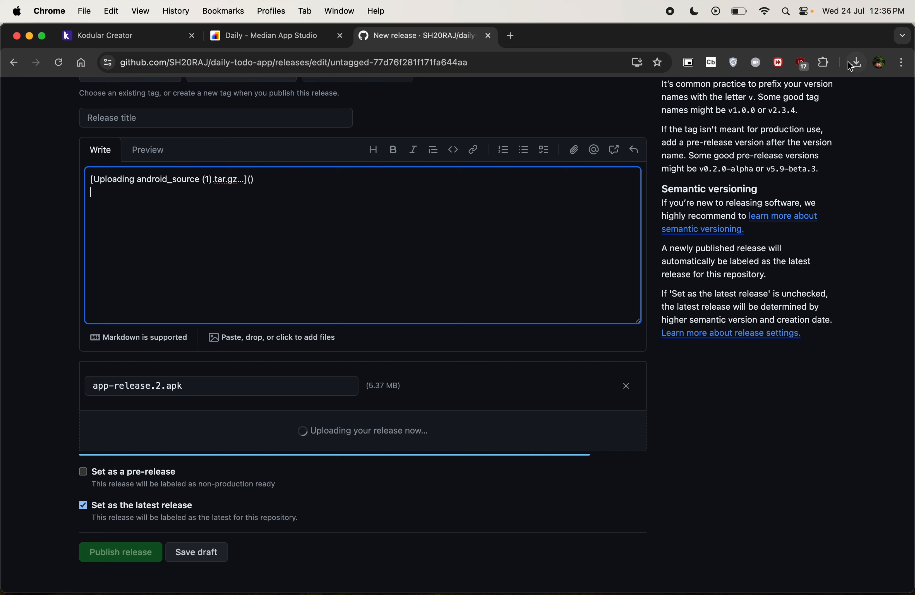
pyautogui.click(856, 62)
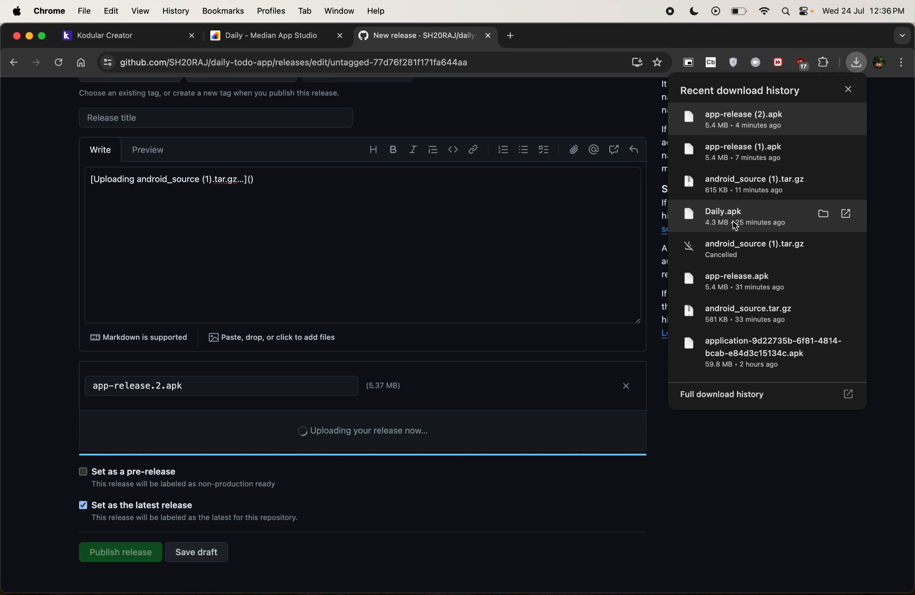
pyautogui.moveTo(733, 220); pyautogui.dragTo(390, 485)
pyautogui.click(858, 61)
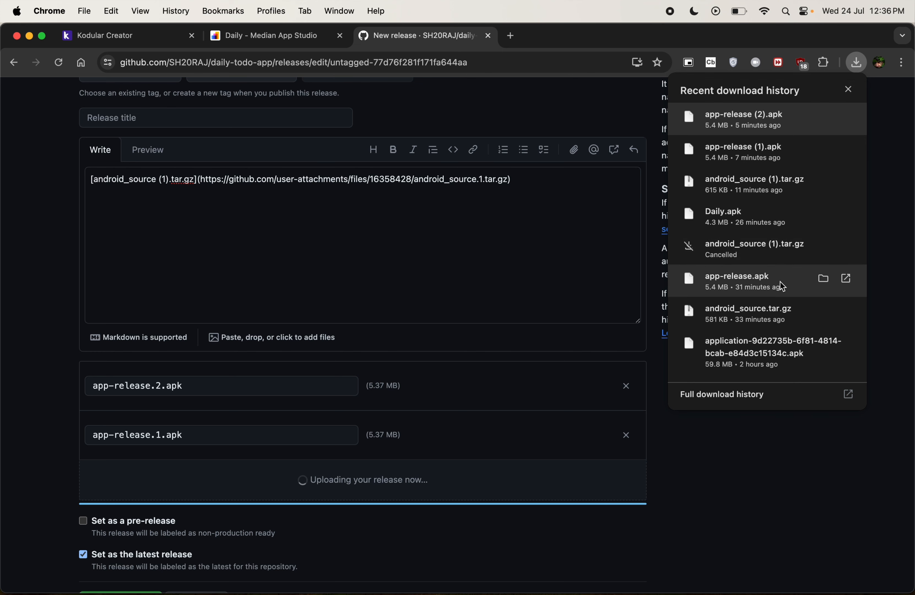
pyautogui.moveTo(783, 287); pyautogui.dragTo(562, 535)
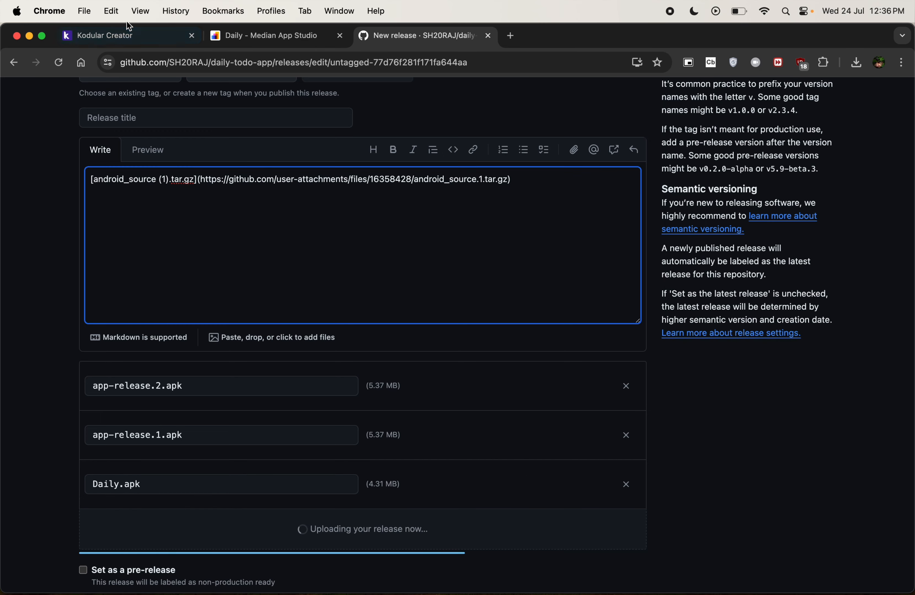
# Step: Check the Kodular build progress and Median build settings before returning to the release draft
pyautogui.click(134, 34)
pyautogui.doubleClick(515, 402)
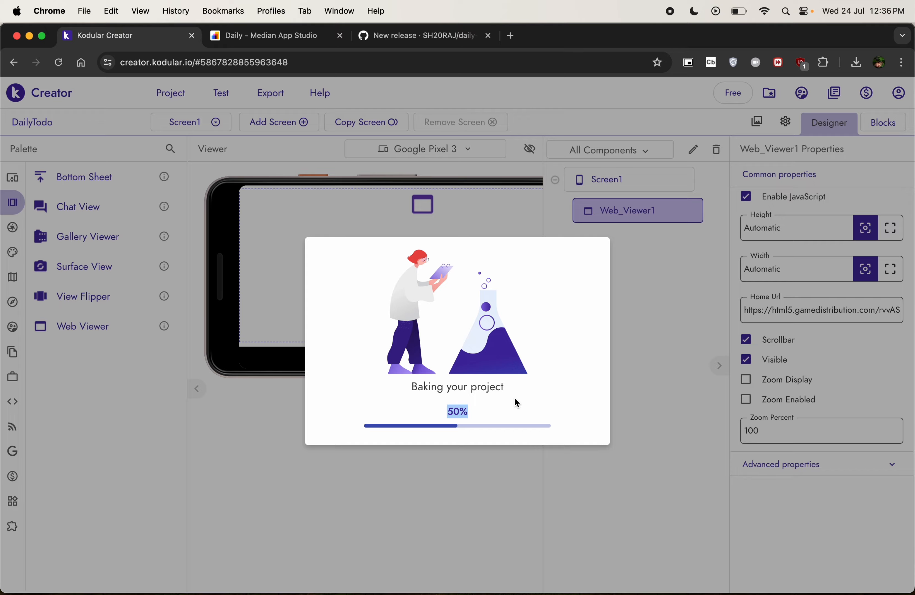
pyautogui.click(266, 35)
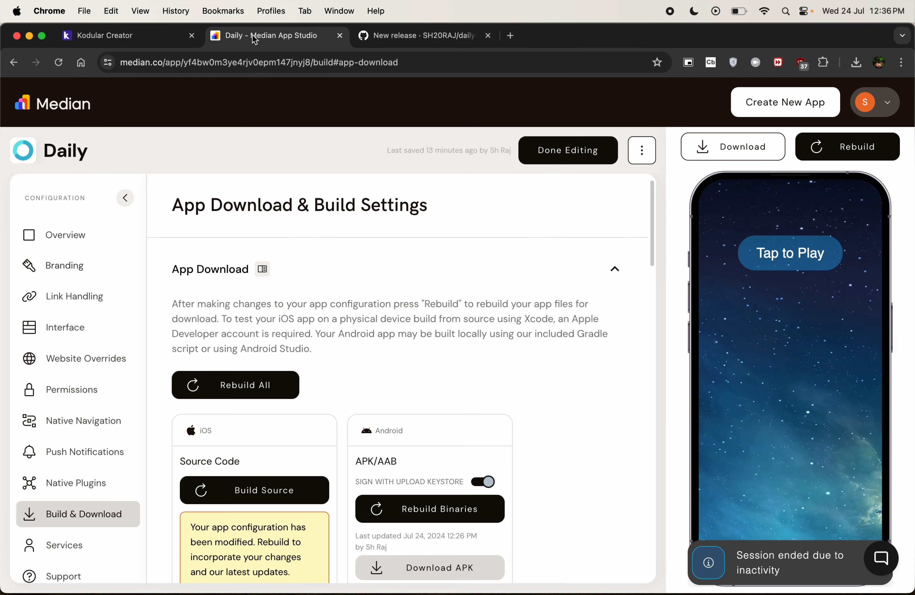
pyautogui.click(175, 37)
pyautogui.click(271, 36)
pyautogui.scroll(-10, 589, 340)
pyautogui.scroll(10, 642, 342)
pyautogui.click(417, 35)
# Step: Title the release 'Apps For YouTube Testing'
pyautogui.scroll(3, 268, 190)
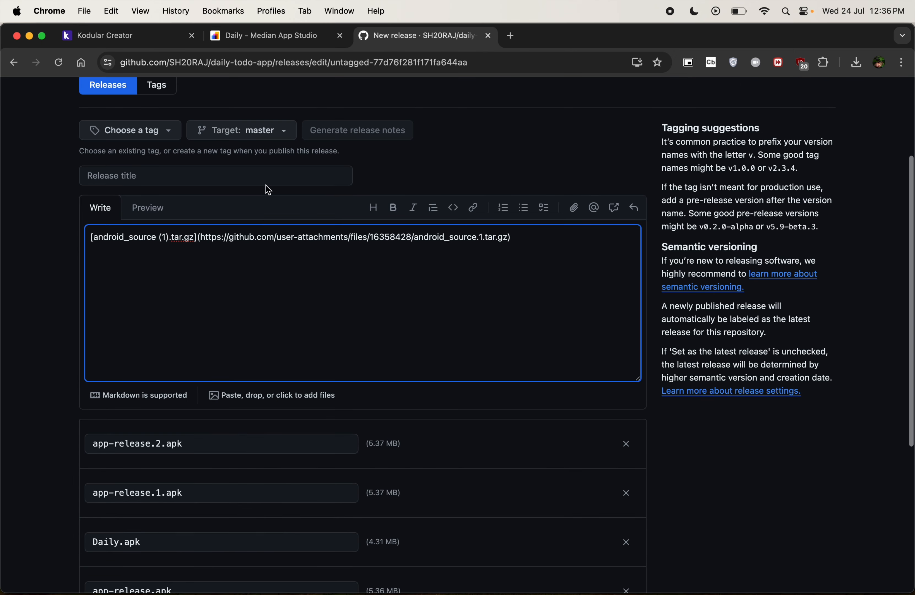
pyautogui.click(240, 177)
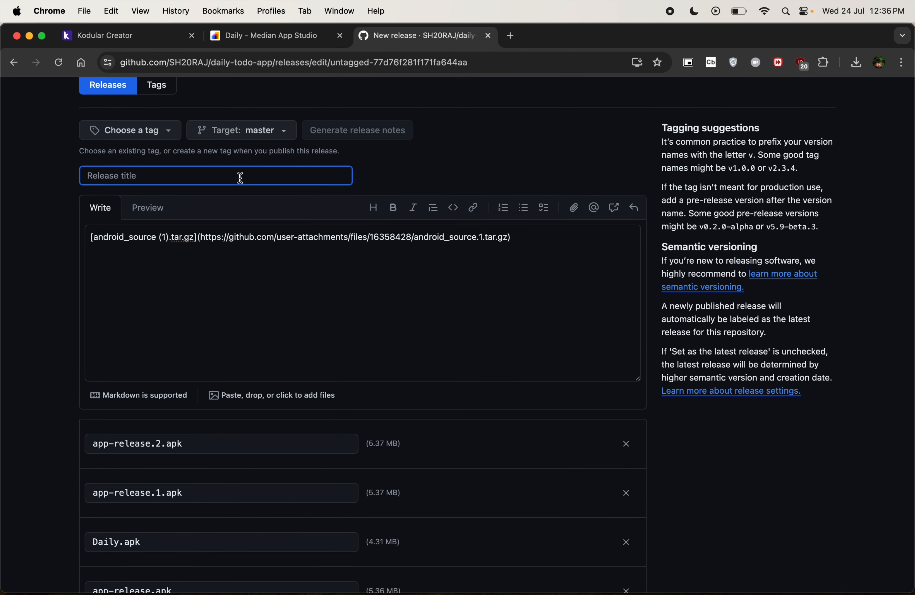
pyautogui.write('For YouTube')
pyautogui.click(109, 177)
pyautogui.press('BackSpace')
pyautogui.write('YouTube')
pyautogui.click(89, 176)
pyautogui.write('Apps')
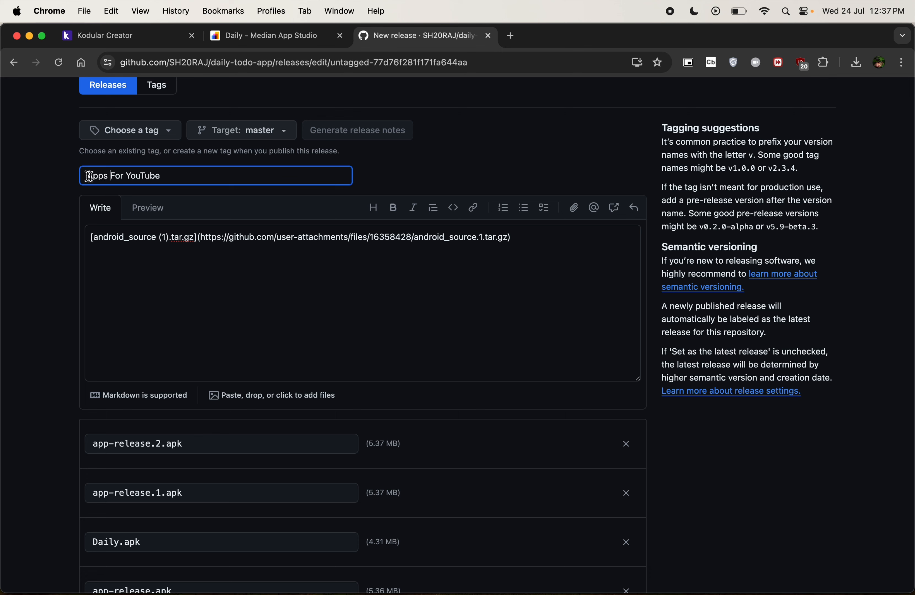
pyautogui.click(184, 176)
pyautogui.click(255, 271)
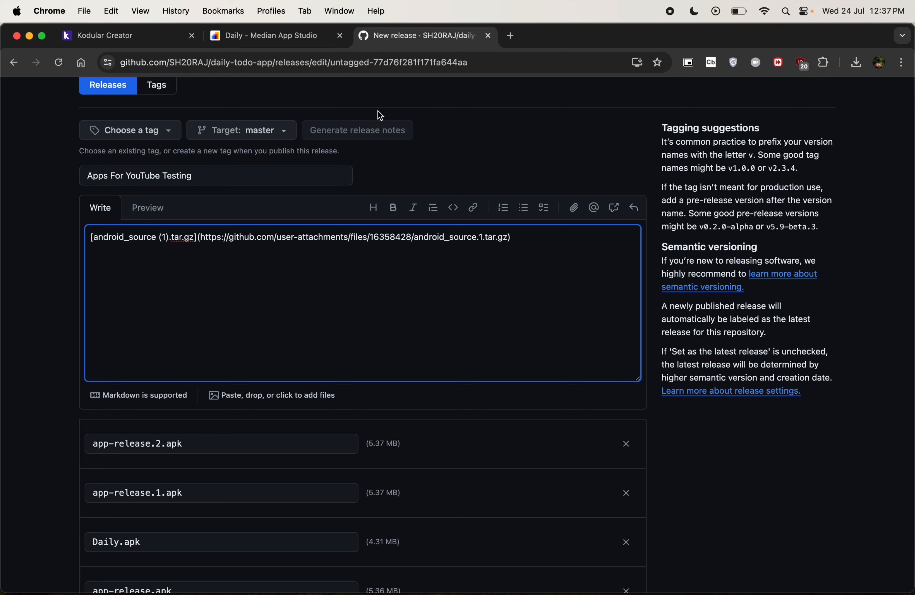
pyautogui.click(188, 137)
# Step: Try creating the tag 'kodular', then extend it to 'kodular + median for youtube'
pyautogui.click(166, 131)
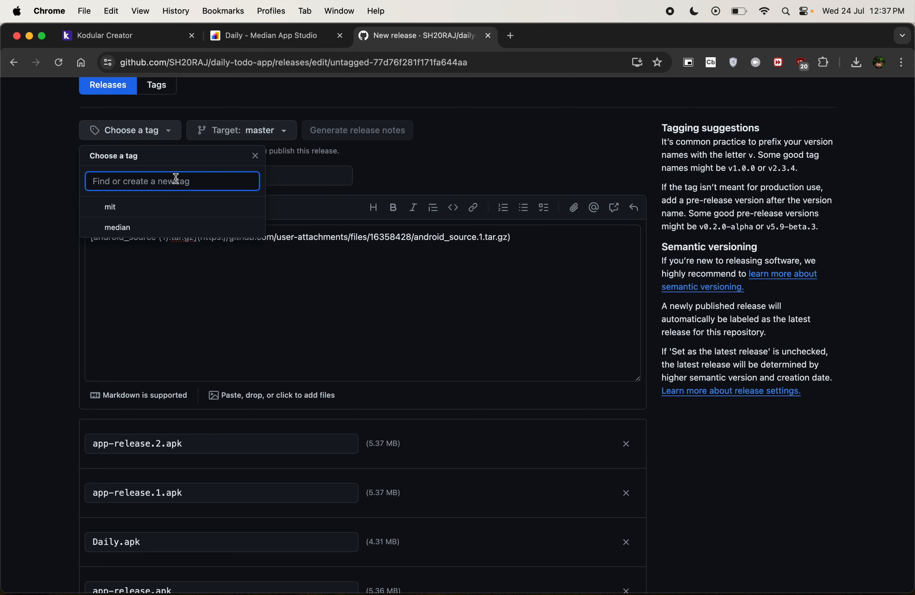
pyautogui.write('you')
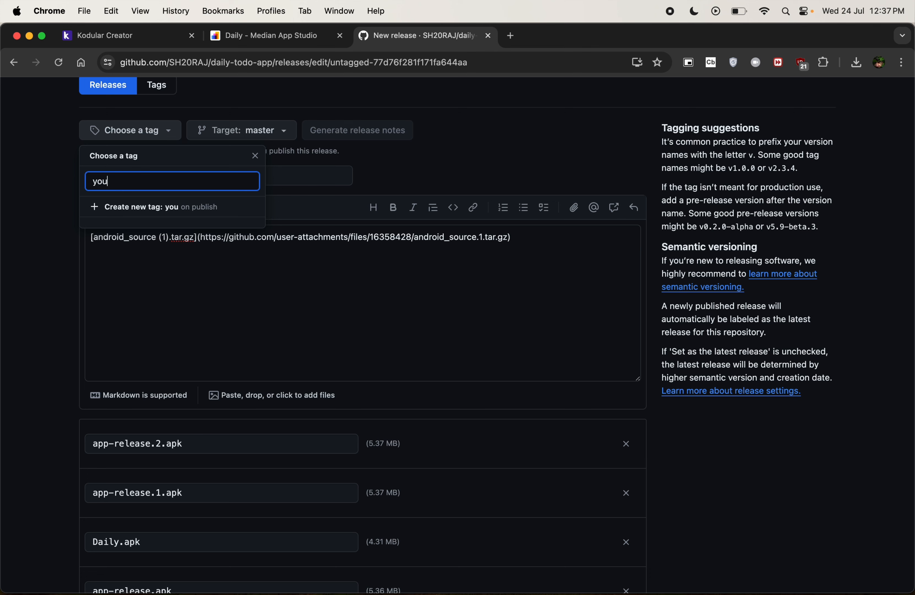
pyautogui.write('tube')
pyautogui.press('BackSpace')
pyautogui.press('BackSpace')
pyautogui.press('BackSpace')
pyautogui.press('BackSpace')
pyautogui.press('BackSpace')
pyautogui.press('BackSpace')
pyautogui.press('BackSpace')
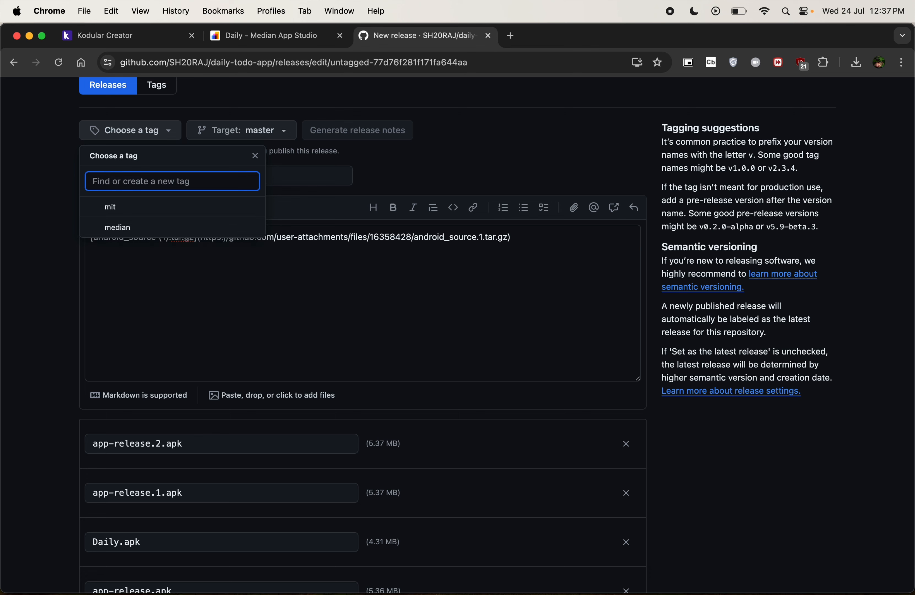
pyautogui.write('kodular')
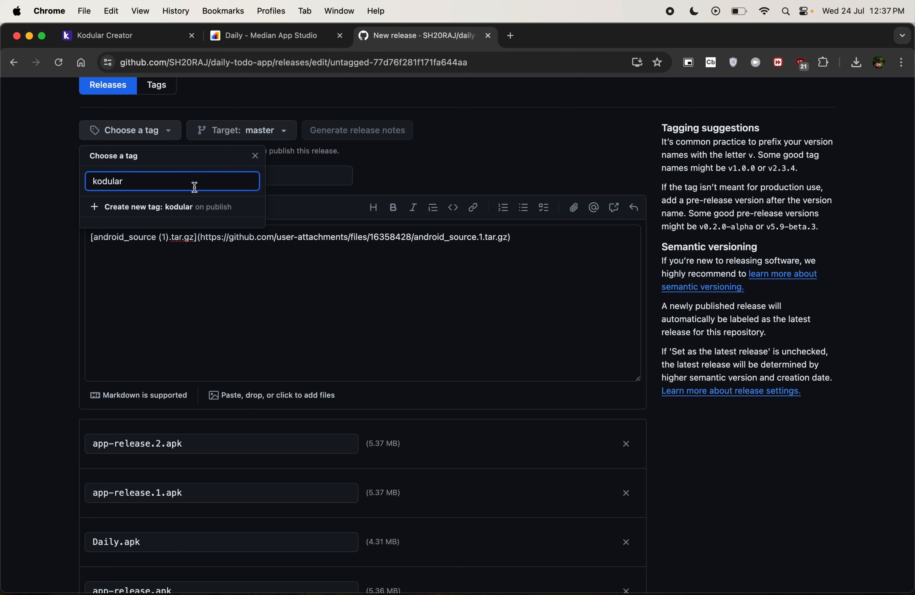
pyautogui.click(237, 209)
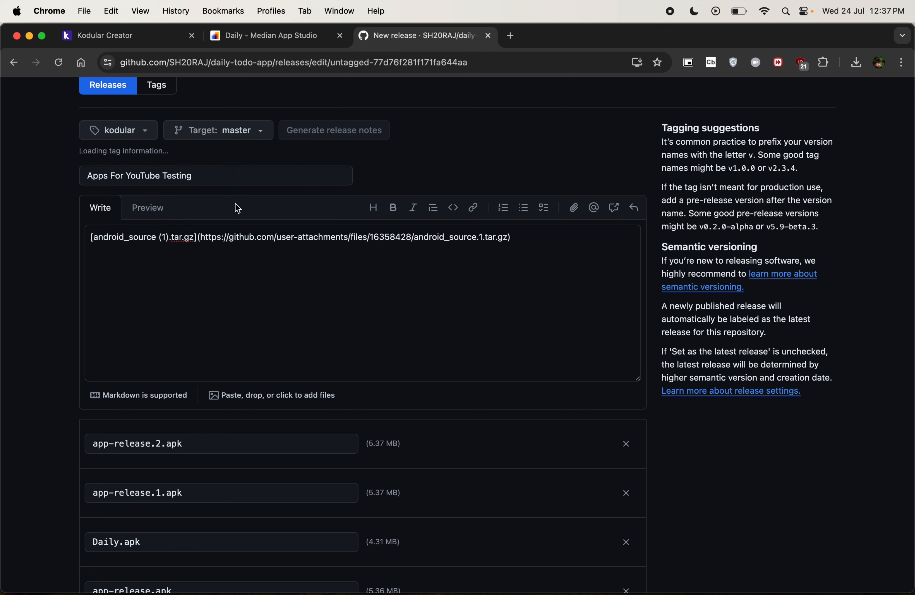
pyautogui.click(139, 130)
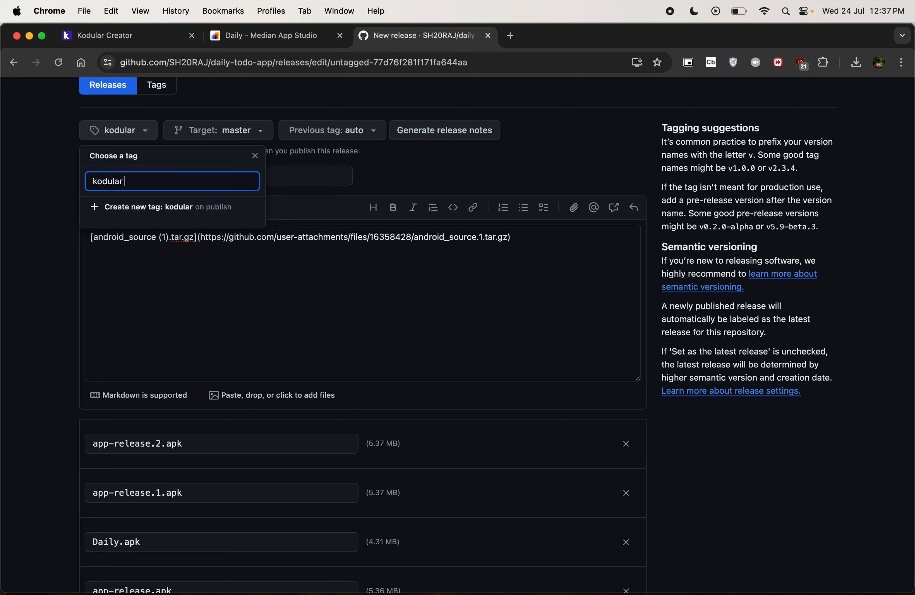
pyautogui.write('+ median')
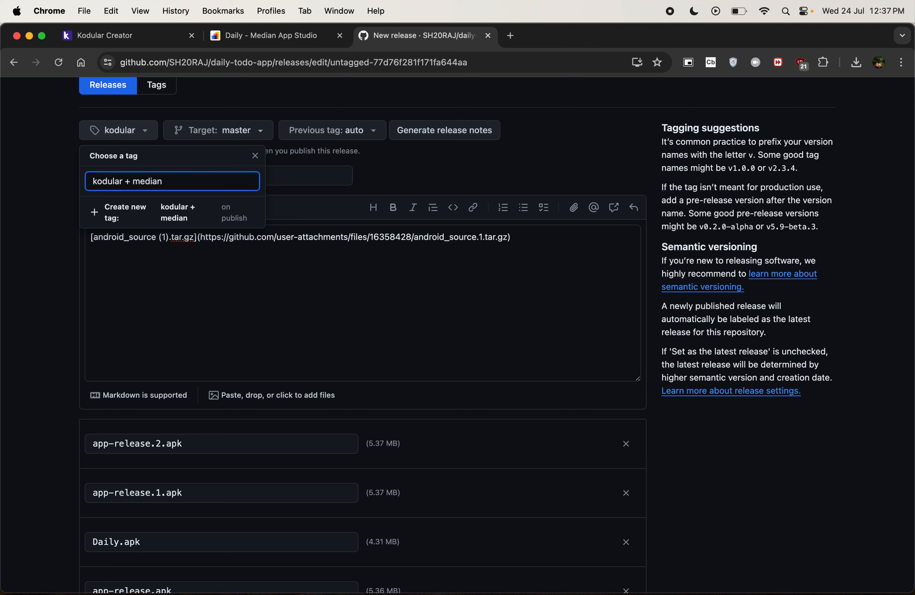
pyautogui.write(' for ')
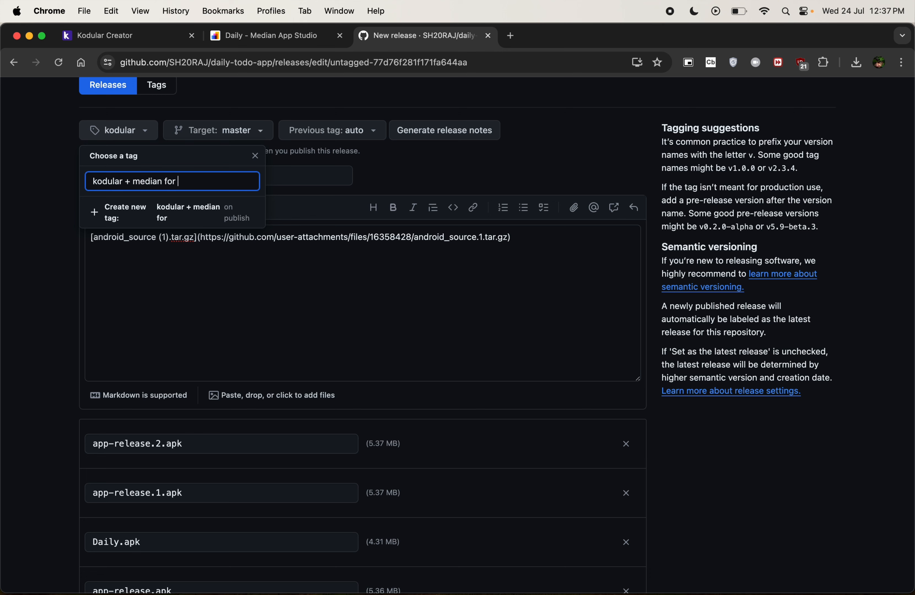
pyautogui.write('y')
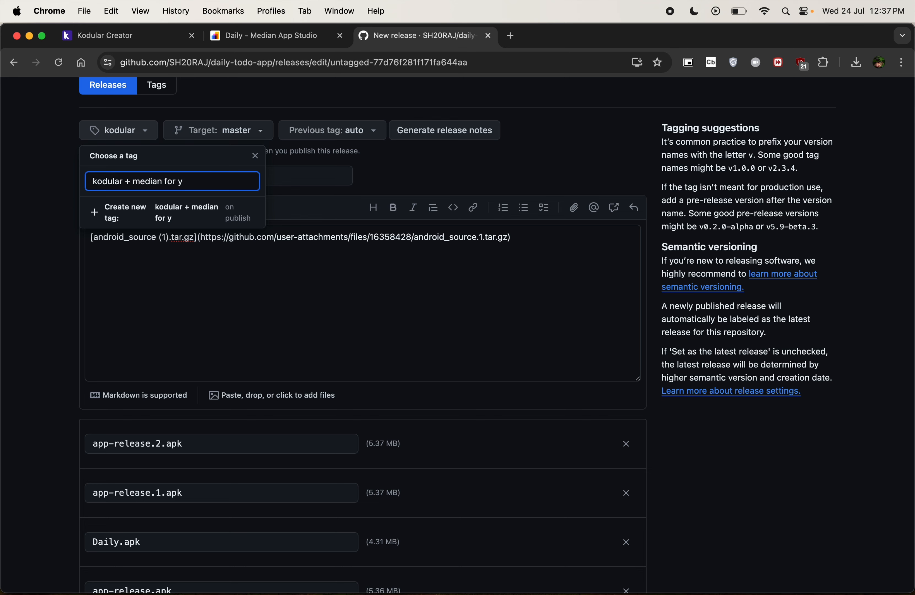
pyautogui.write('outube')
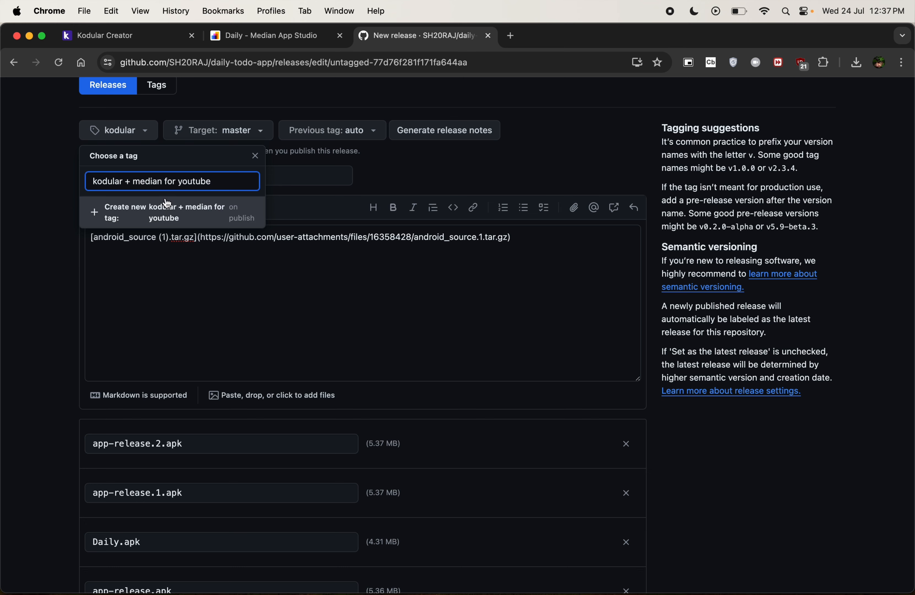
pyautogui.click(176, 207)
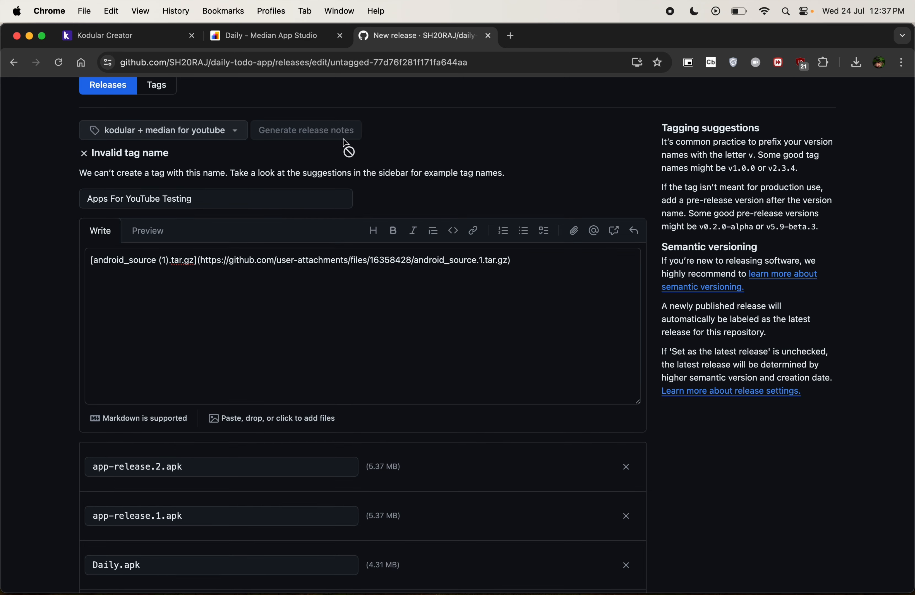
# Step: Swap the invalid plus sign for an ampersand, then remove it, retrying 'kodular median for youtube'
pyautogui.click(159, 137)
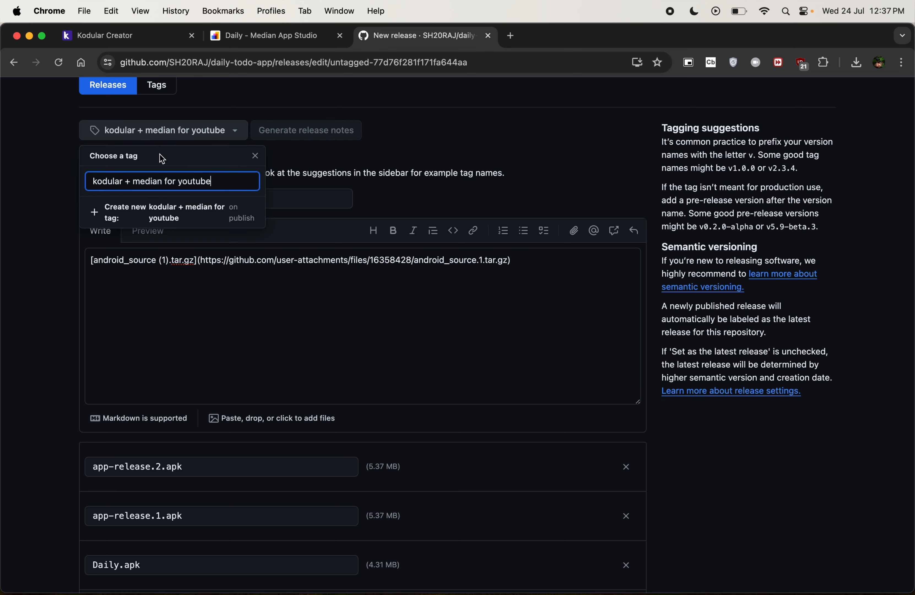
pyautogui.click(131, 182)
pyautogui.press('BackSpace')
pyautogui.write('&')
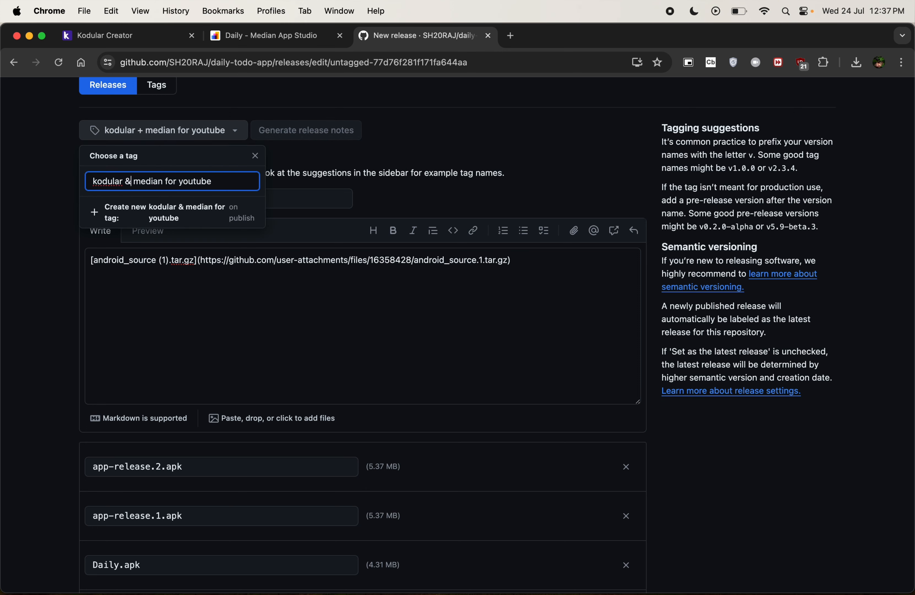
pyautogui.click(213, 213)
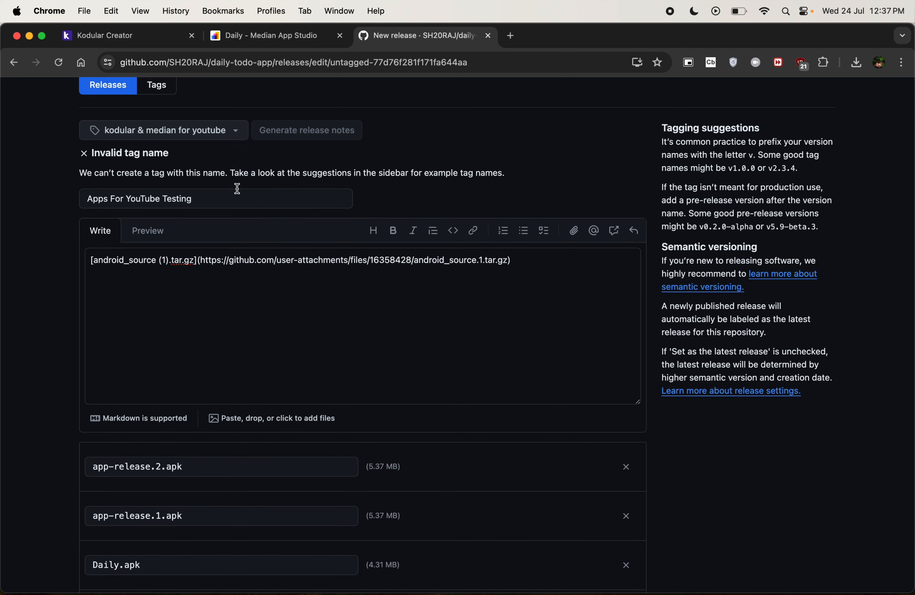
pyautogui.click(166, 130)
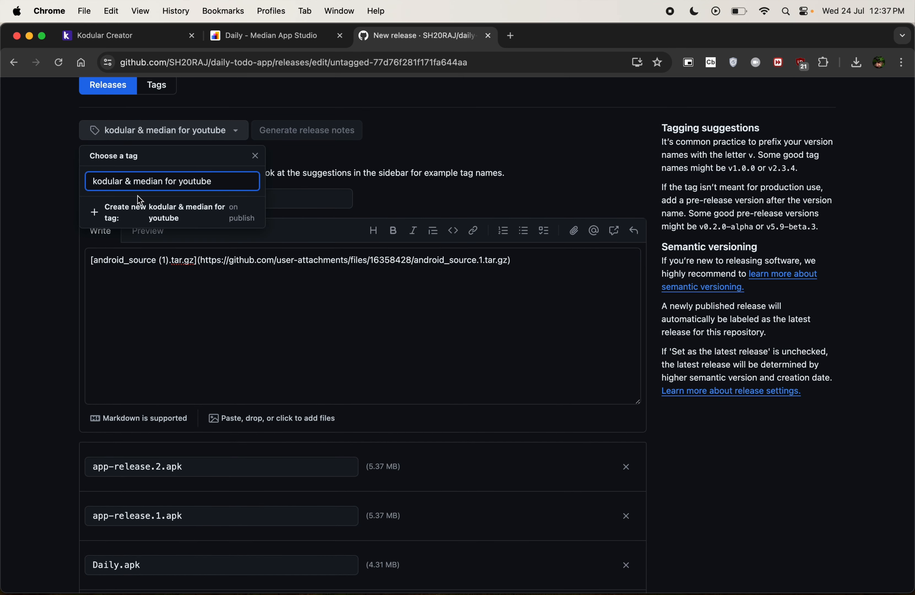
pyautogui.press('BackSpace')
pyautogui.click(169, 212)
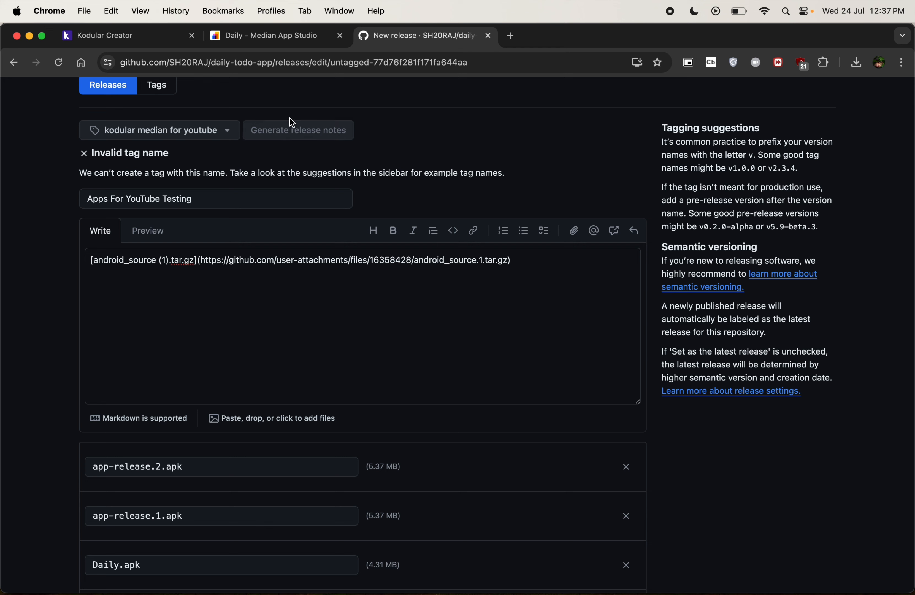
pyautogui.click(178, 133)
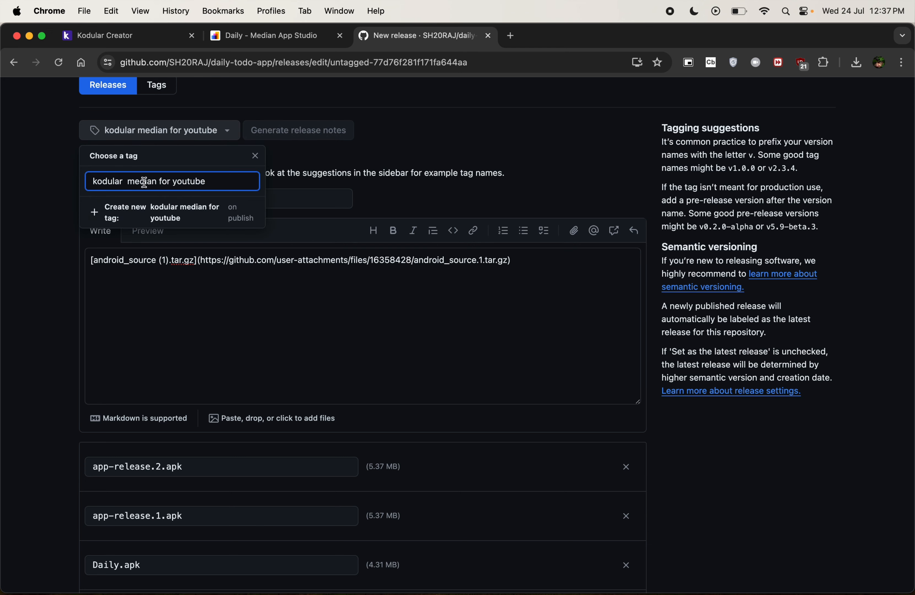
pyautogui.press('BackSpace')
pyautogui.click(232, 212)
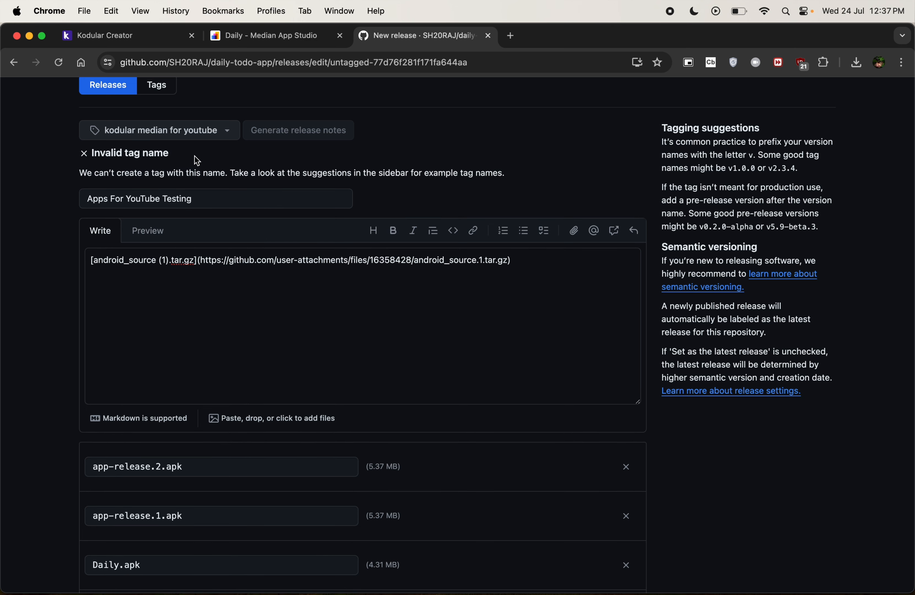
# Step: Remove the spaces and insert 'and' to create the tag kodularandmedianforyoutube
pyautogui.click(174, 131)
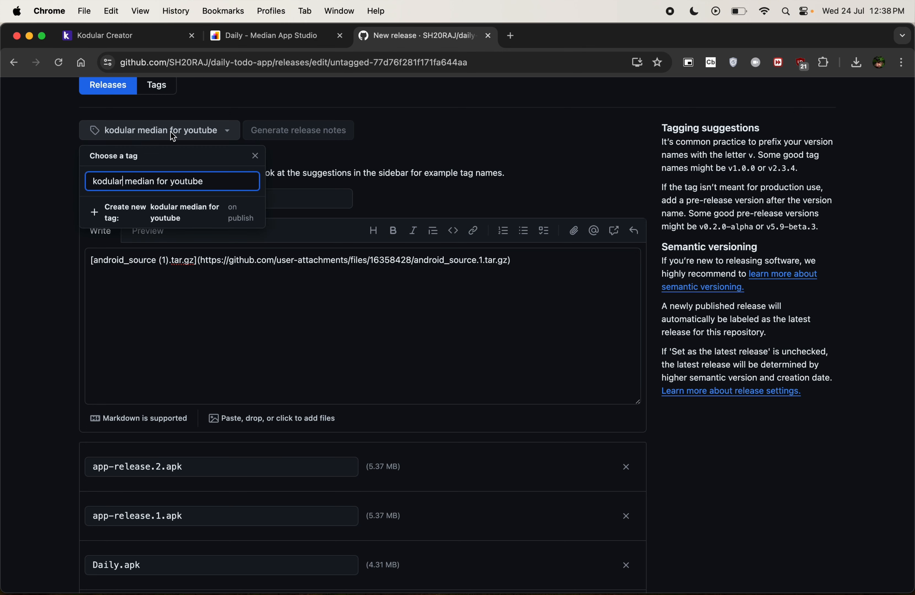
pyautogui.click(124, 179)
pyautogui.moveTo(126, 181); pyautogui.dragTo(277, 181)
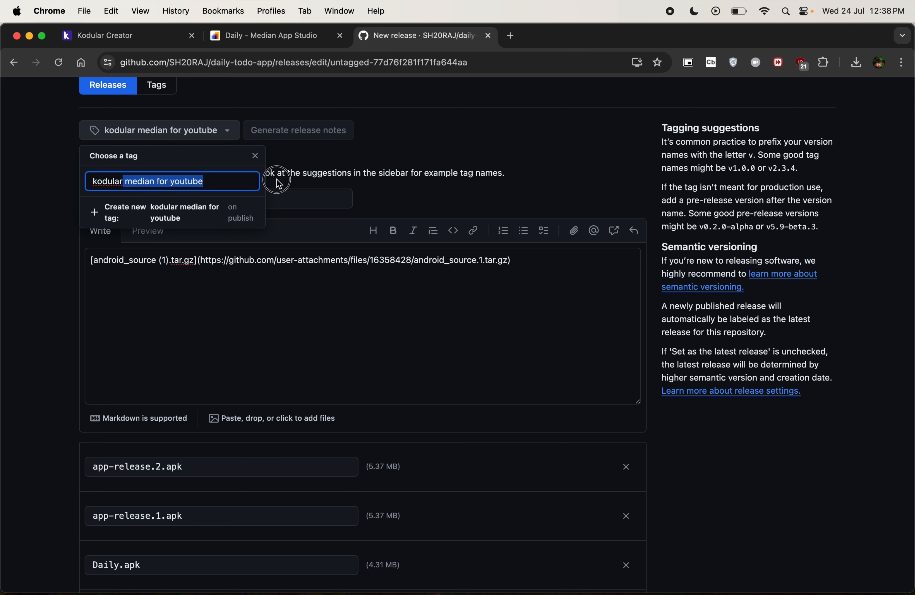
pyautogui.doubleClick(176, 181)
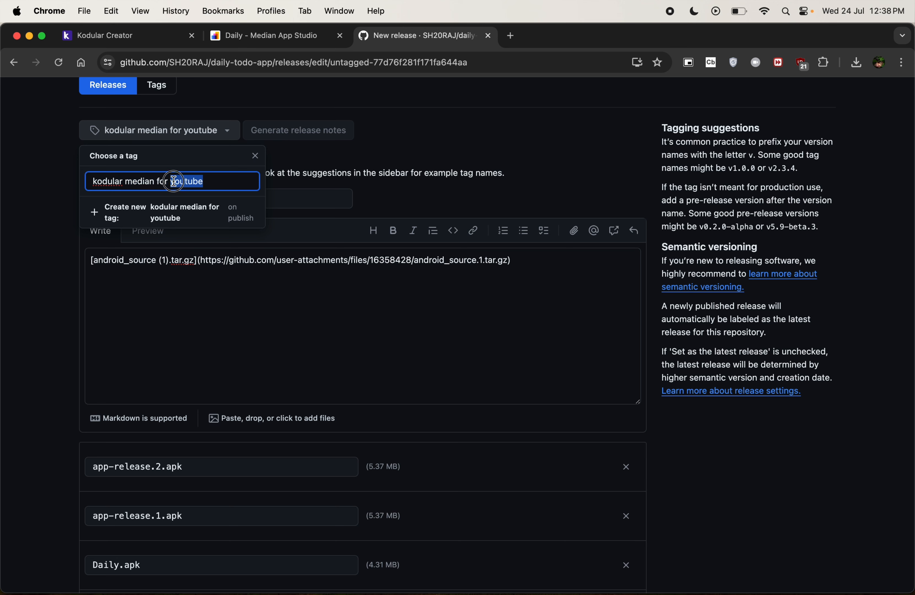
pyautogui.click(174, 181)
pyautogui.press('BackSpace')
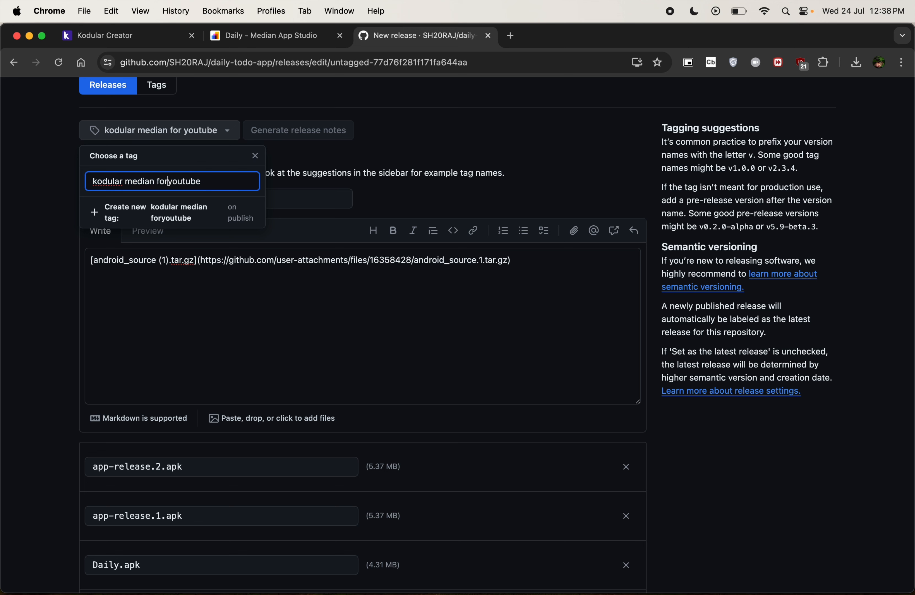
pyautogui.click(156, 181)
pyautogui.press('BackSpace')
pyautogui.press('BackSpace')
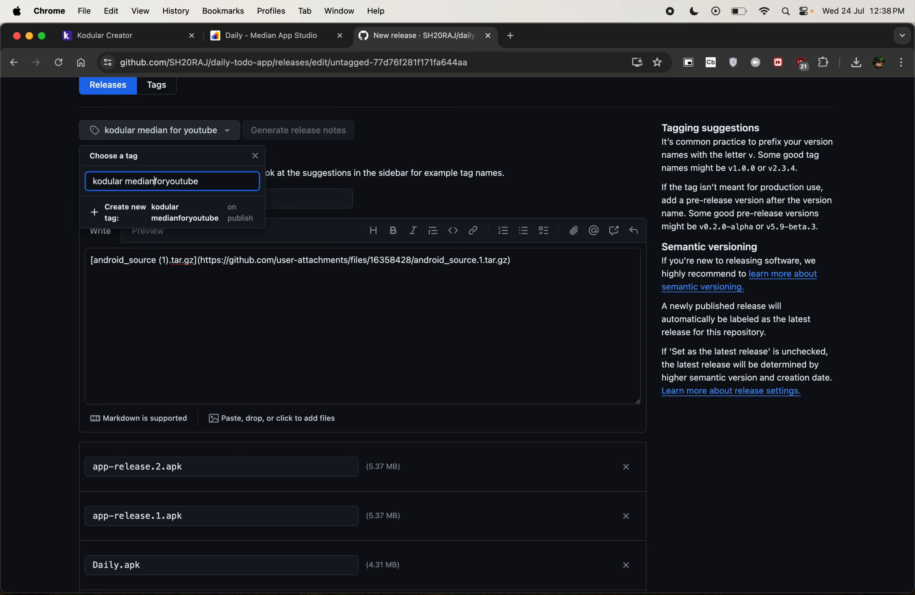
pyautogui.click(127, 180)
pyautogui.press('BackSpace')
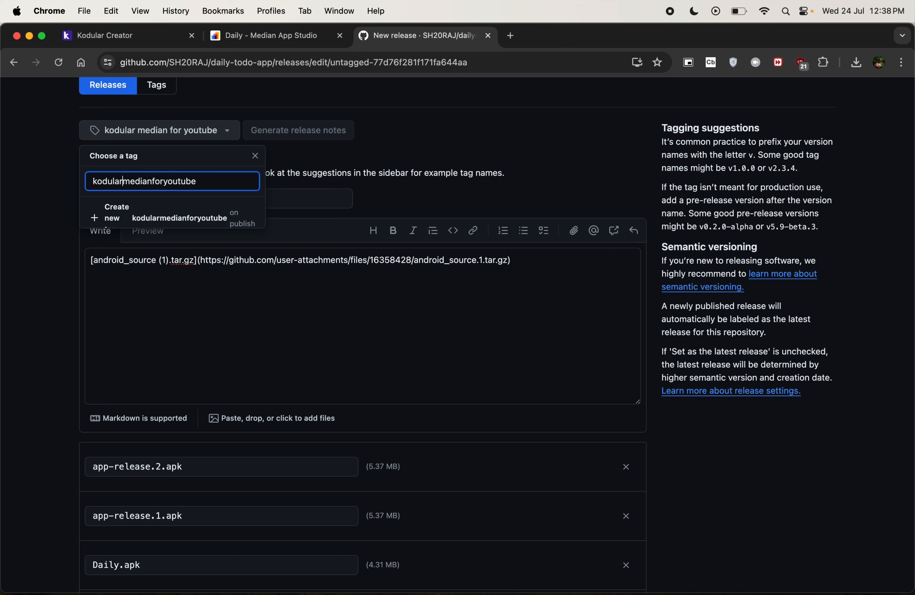
pyautogui.write('and')
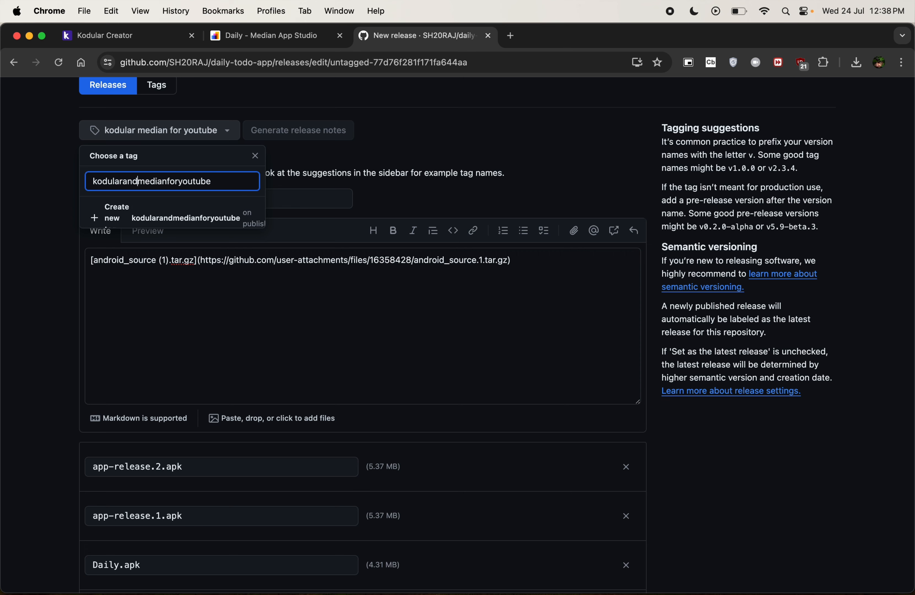
pyautogui.click(161, 211)
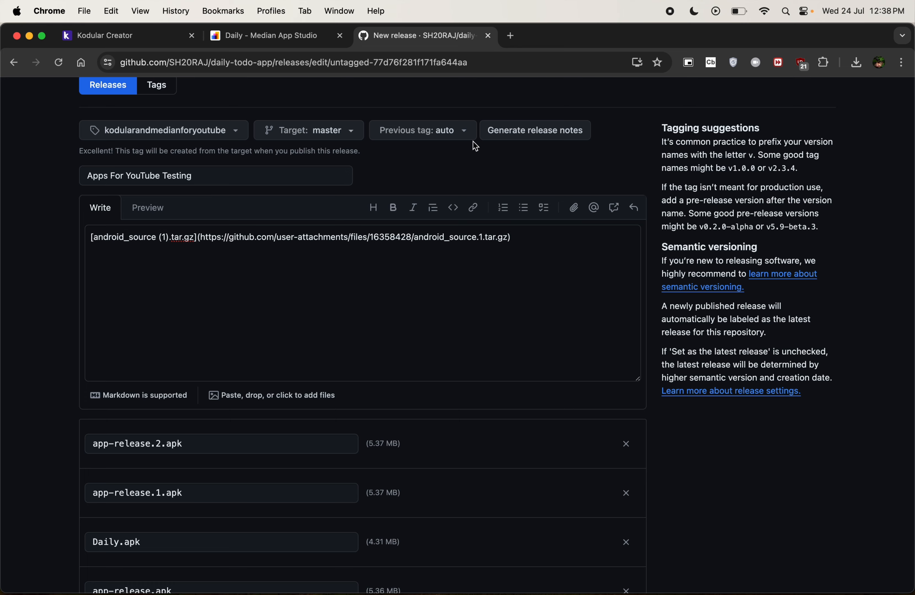
# Step: Auto-generate the release notes and download the DailyTodo APK from Kodular Creator
pyautogui.click(560, 139)
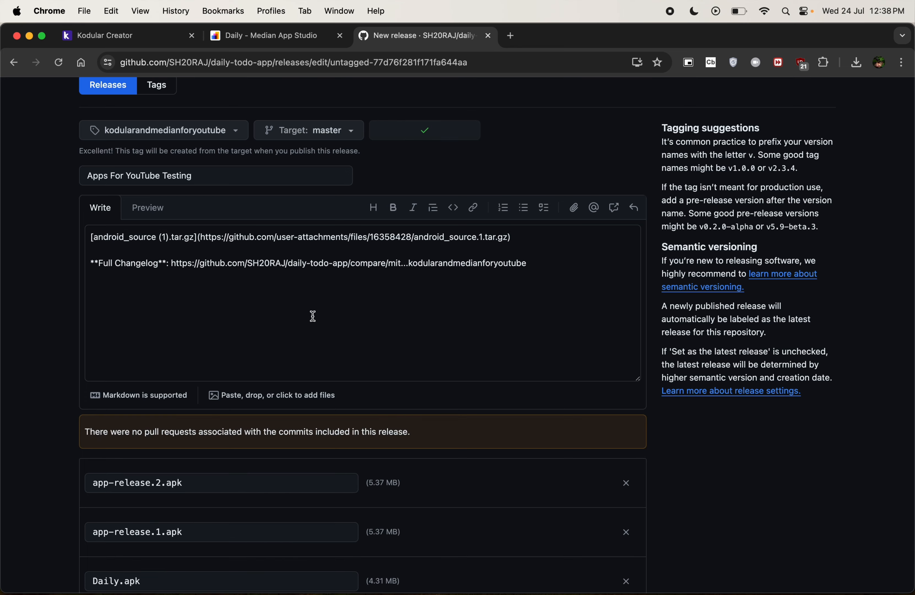
pyautogui.scroll(-5, 313, 316)
pyautogui.scroll(3, 316, 354)
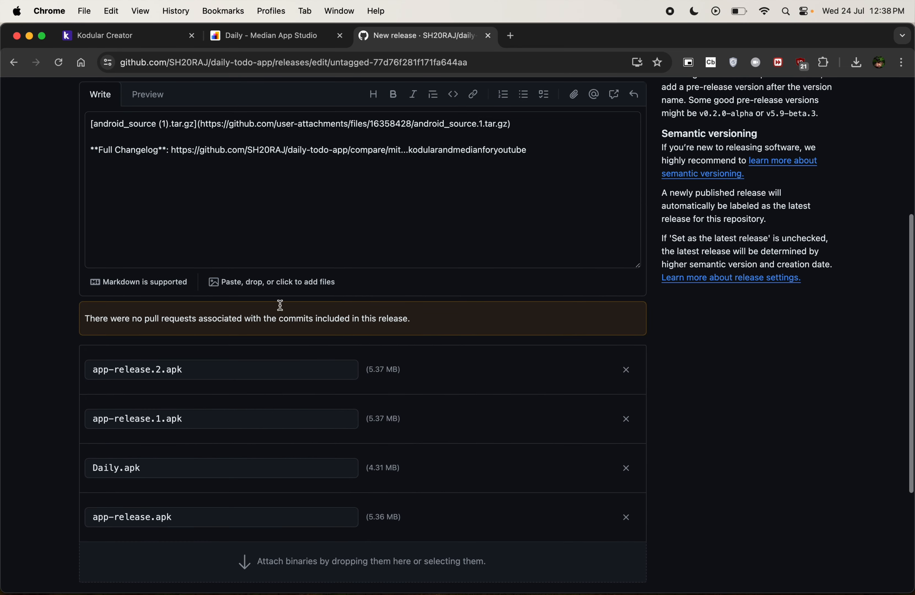
pyautogui.click(91, 37)
pyautogui.click(556, 339)
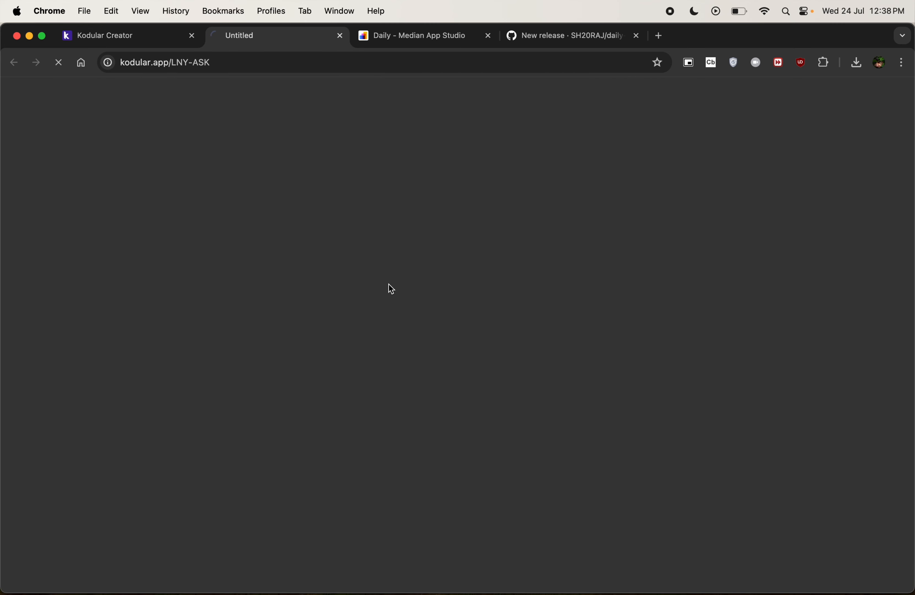
pyautogui.click(138, 39)
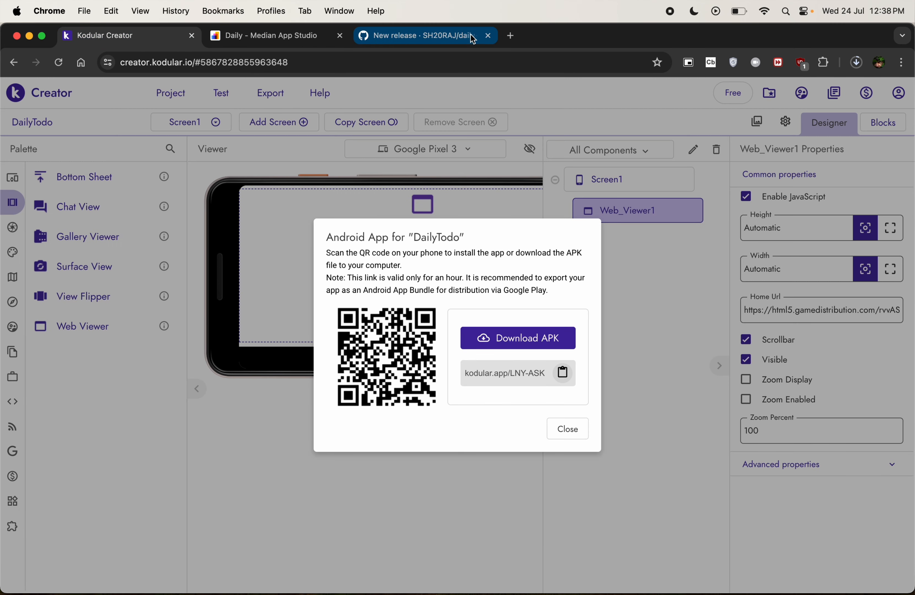
pyautogui.click(468, 39)
pyautogui.scroll(-5, 603, 322)
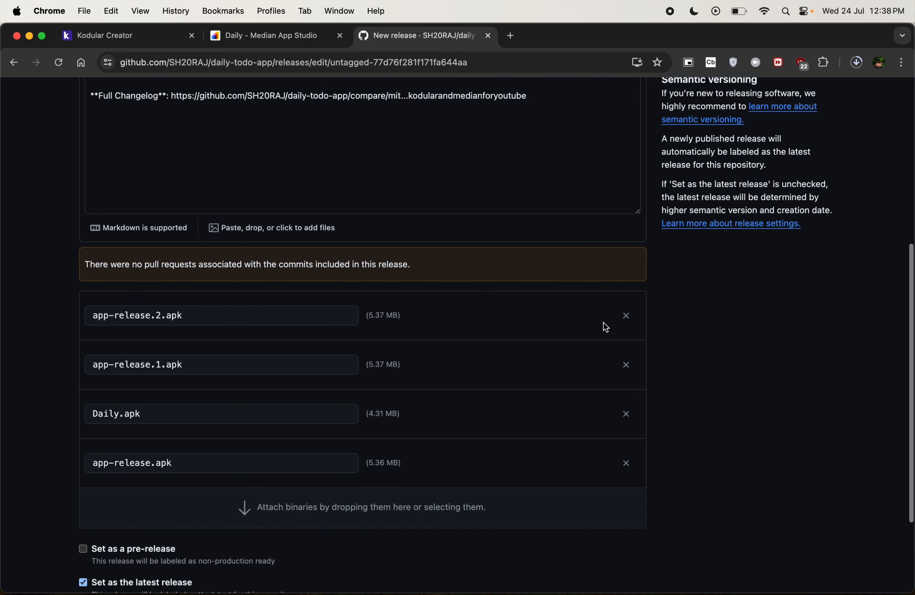
pyautogui.scroll(-1, 785, 454)
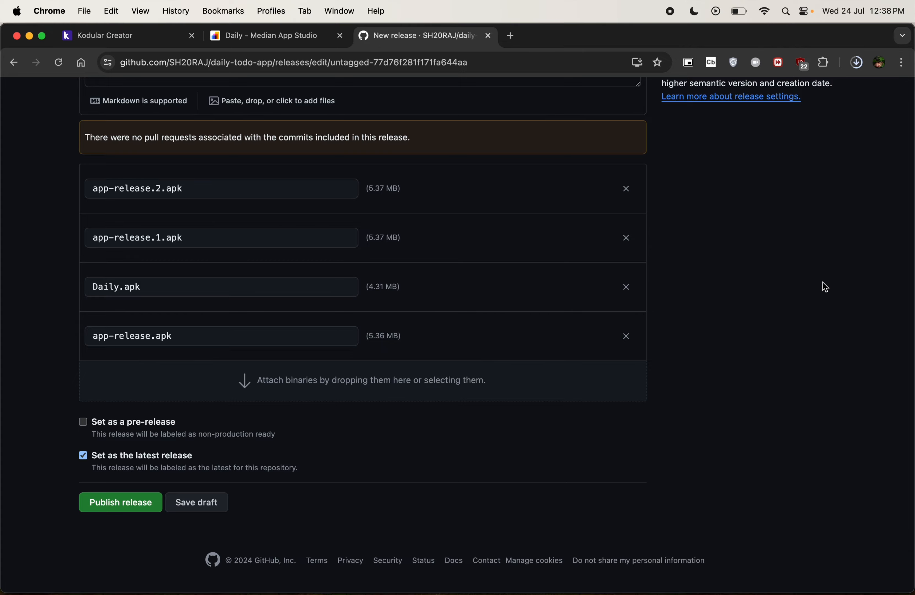
pyautogui.scroll(10, 823, 282)
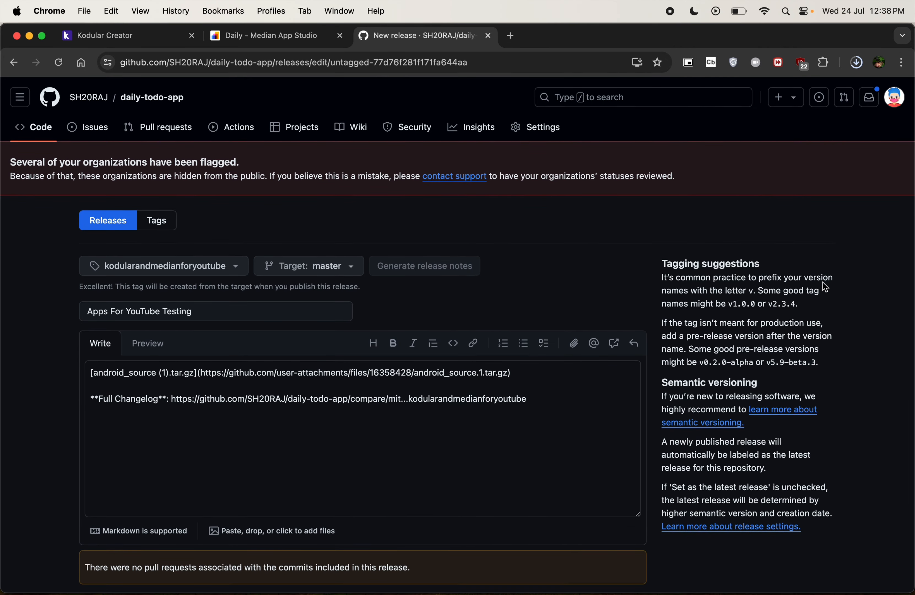
pyautogui.scroll(-10, 822, 282)
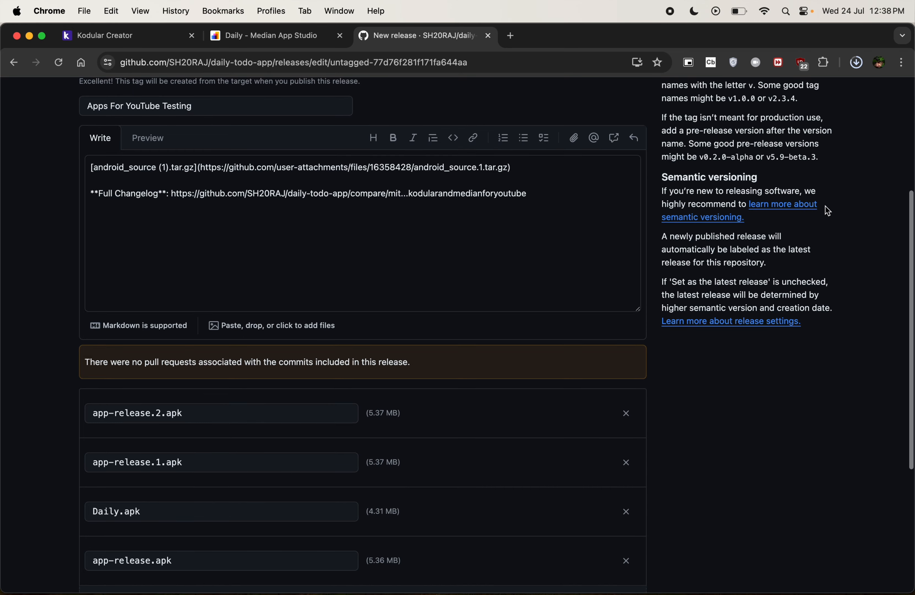
# Step: Attach DailyTodo.apk from downloads to the release assets
pyautogui.click(158, 37)
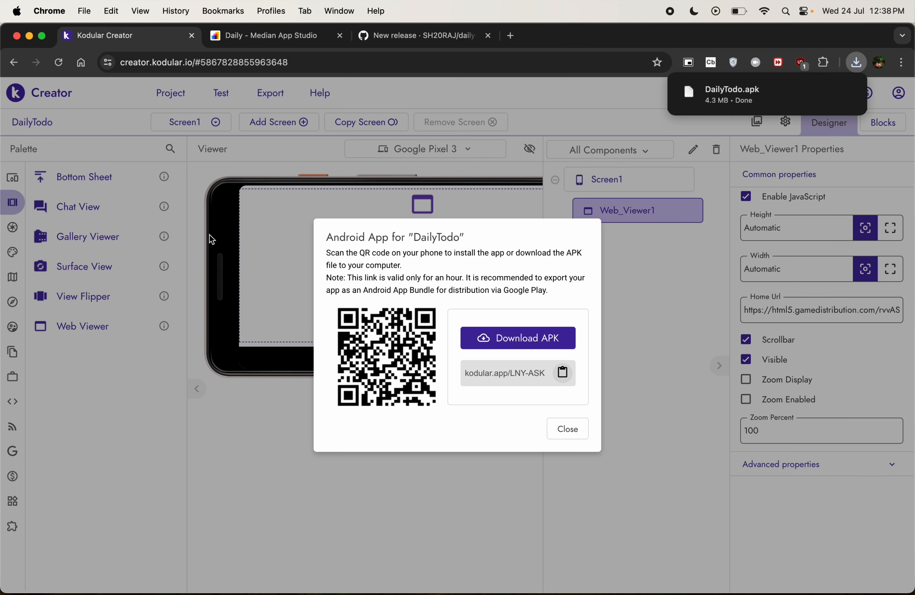
pyautogui.click(422, 38)
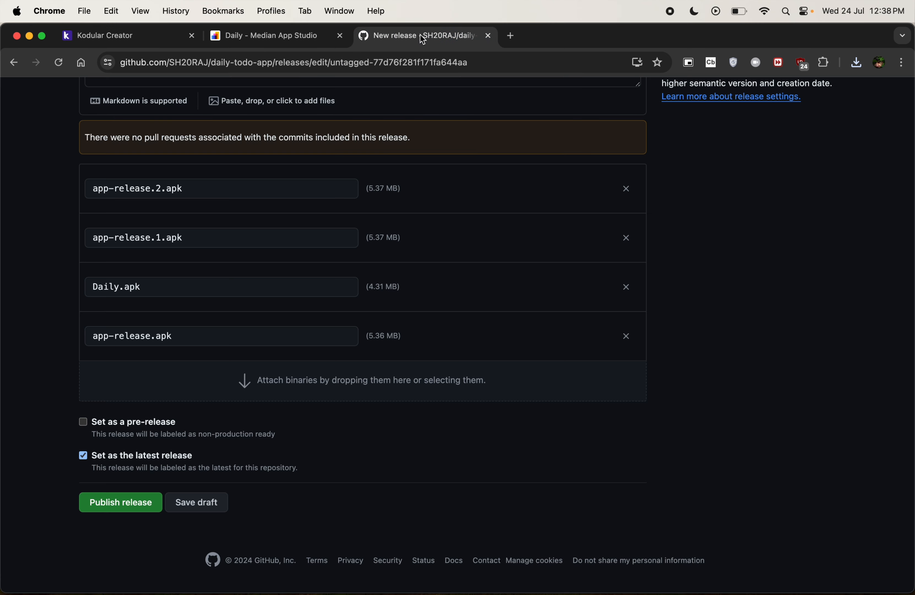
pyautogui.click(857, 63)
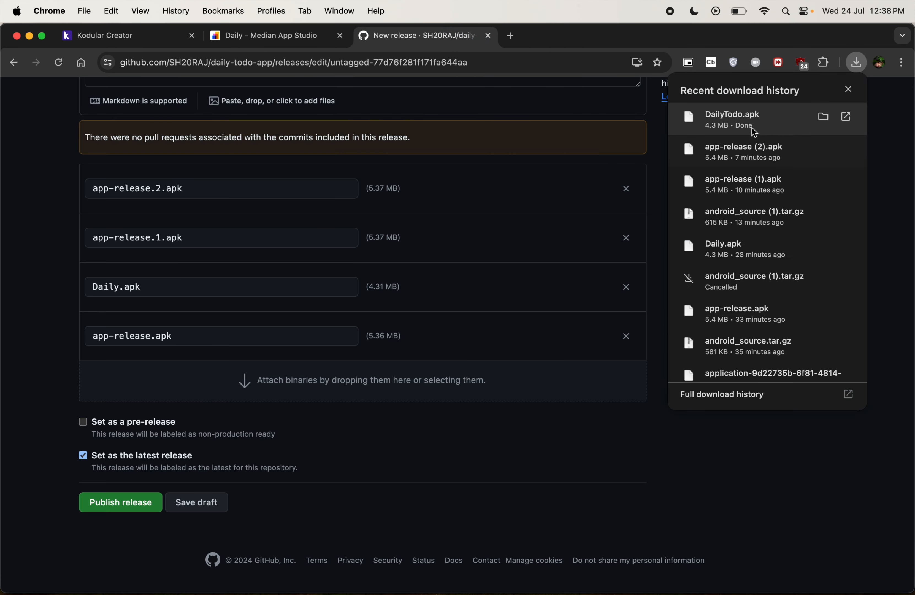
pyautogui.moveTo(750, 122); pyautogui.dragTo(359, 378)
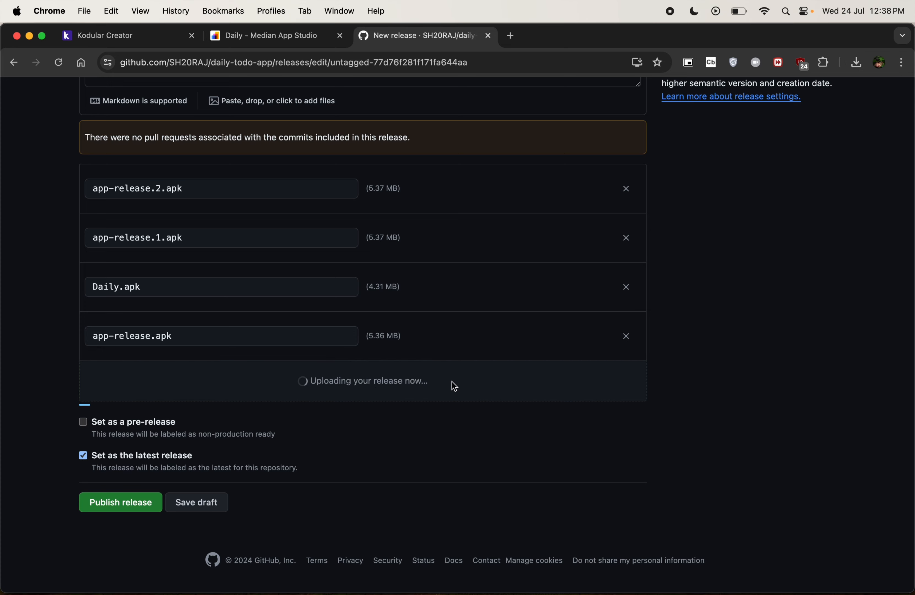
pyautogui.click(112, 30)
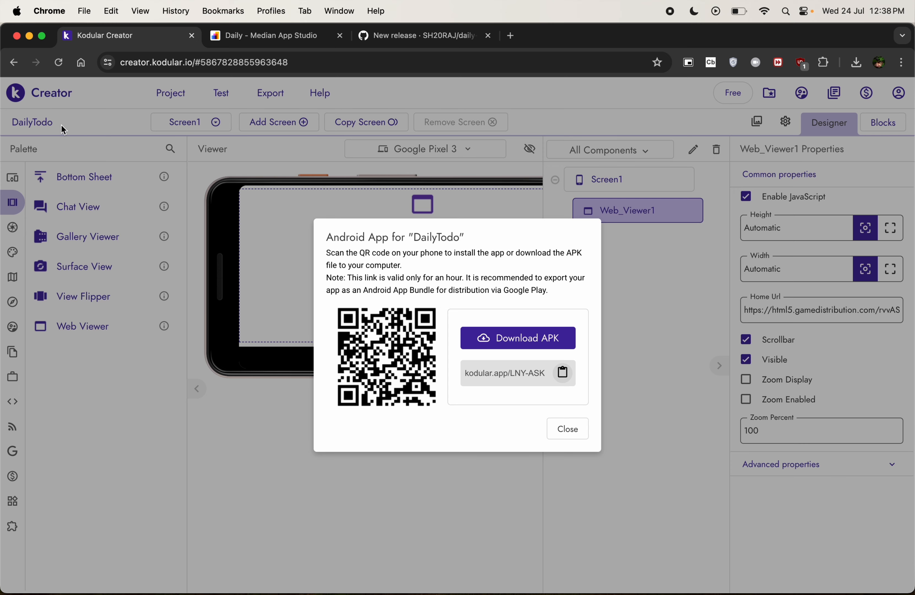
pyautogui.click(301, 38)
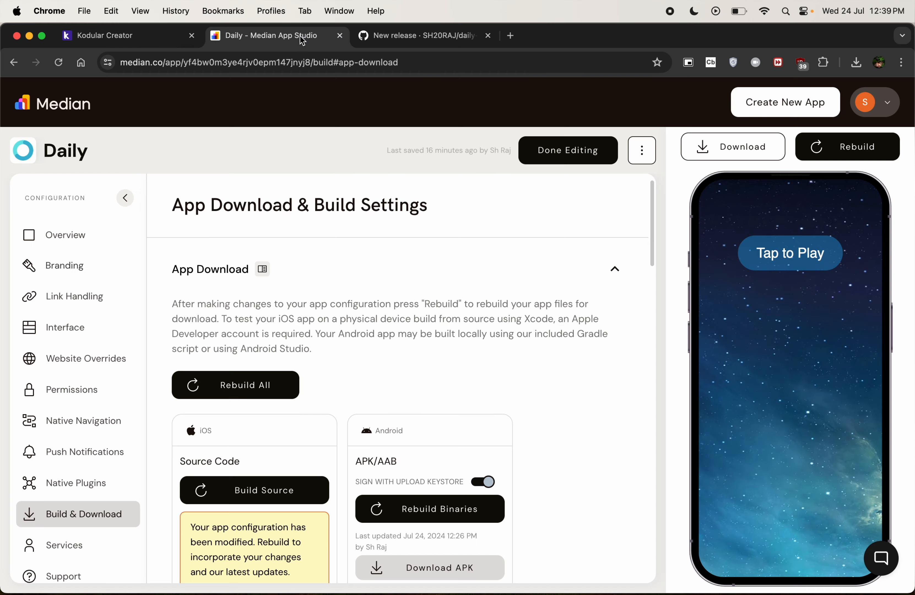
pyautogui.click(388, 37)
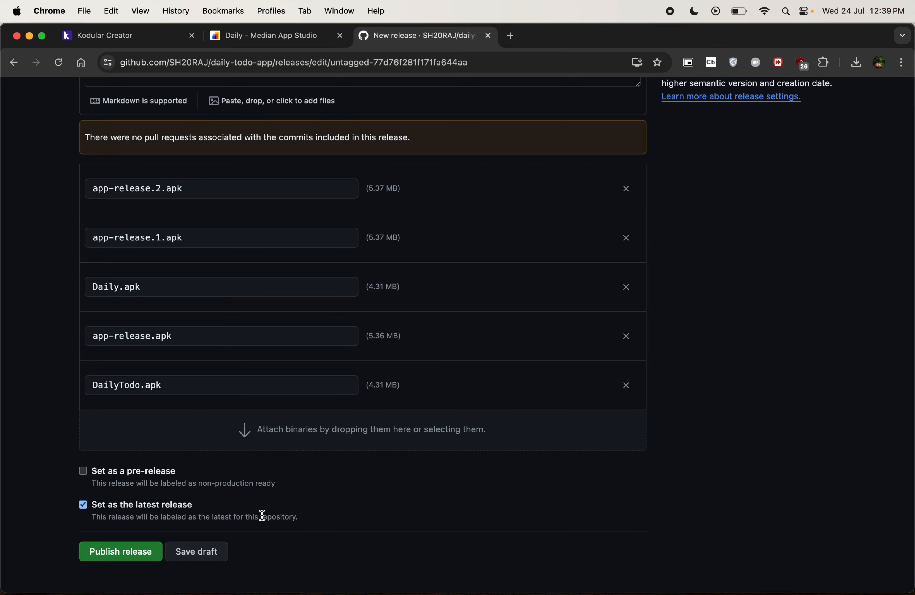
pyautogui.scroll(-3, 363, 474)
# Step: Publish the release and view a QR code for the release page
pyautogui.click(147, 537)
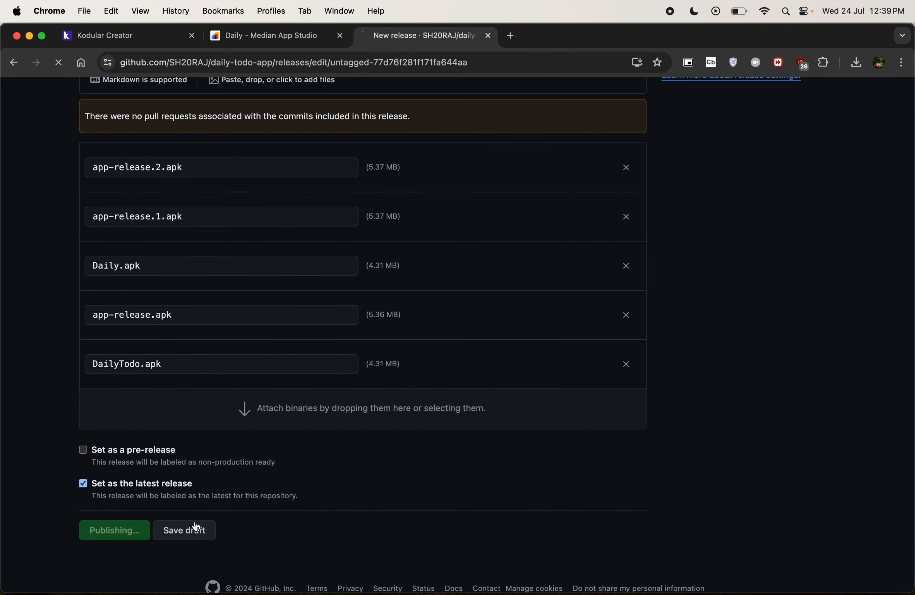
pyautogui.scroll(6, 587, 478)
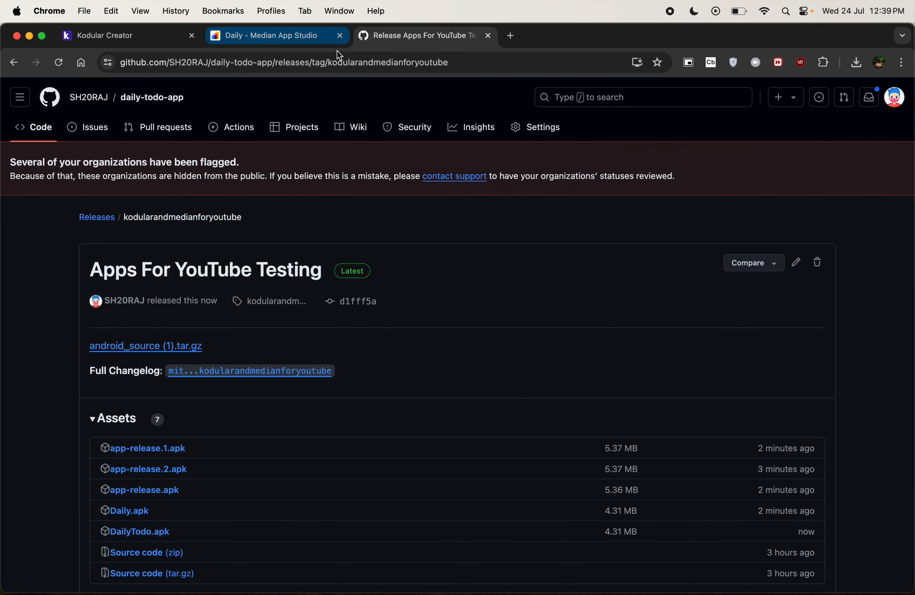
pyautogui.click(342, 58)
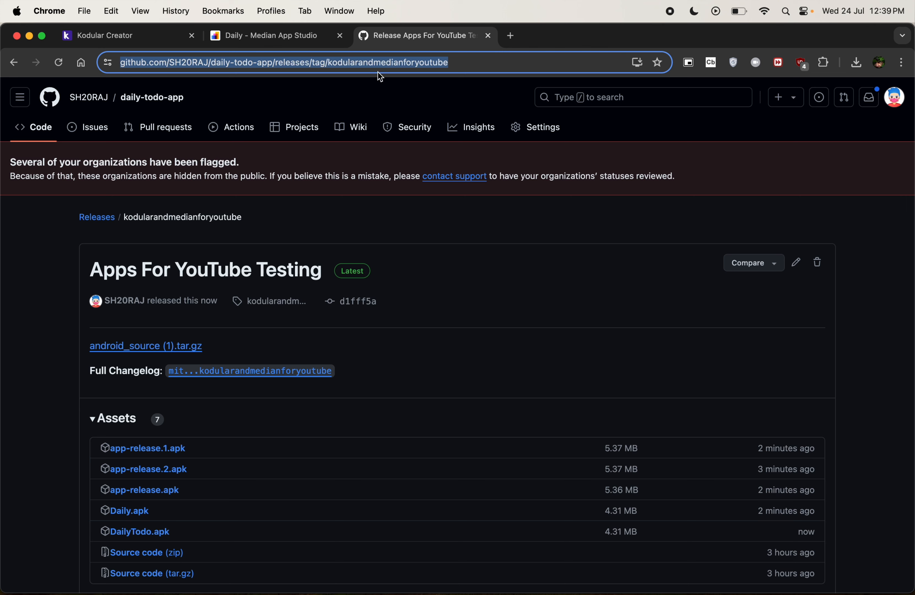
pyautogui.click(462, 58)
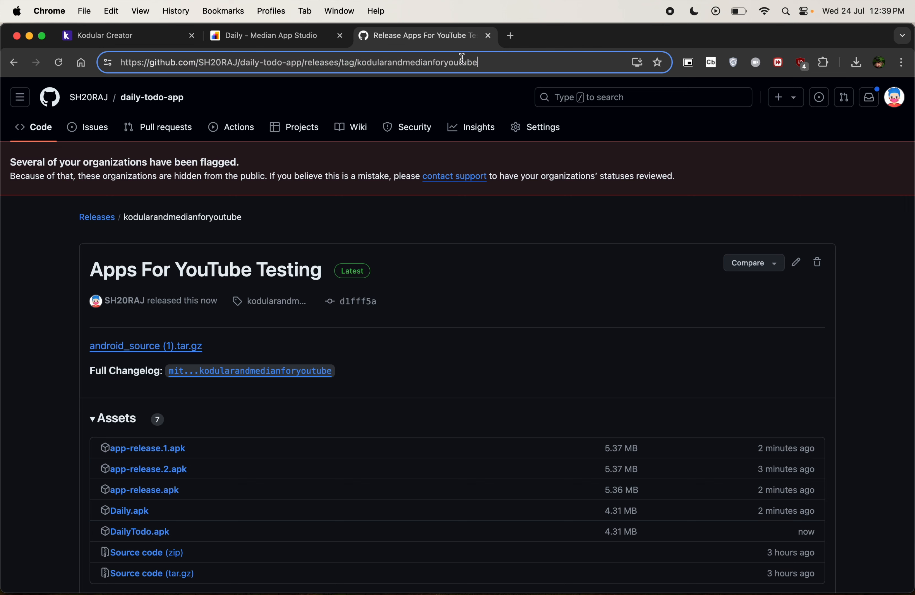
pyautogui.rightClick(507, 143)
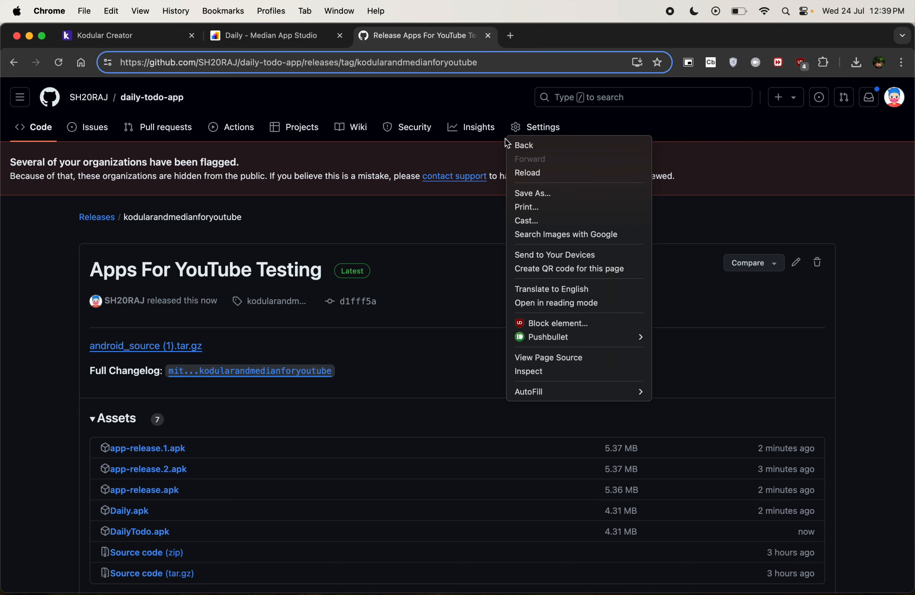
pyautogui.click(611, 270)
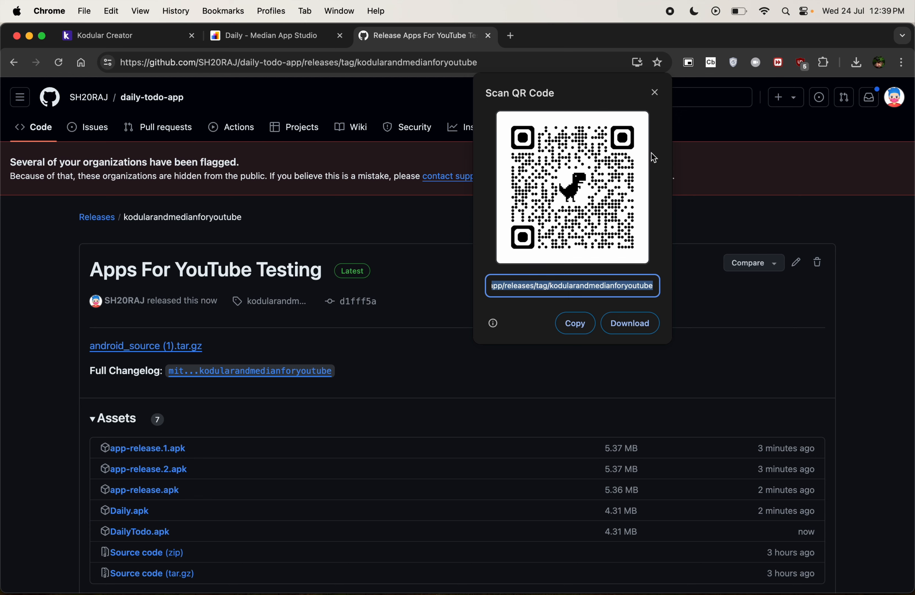
pyautogui.click(496, 424)
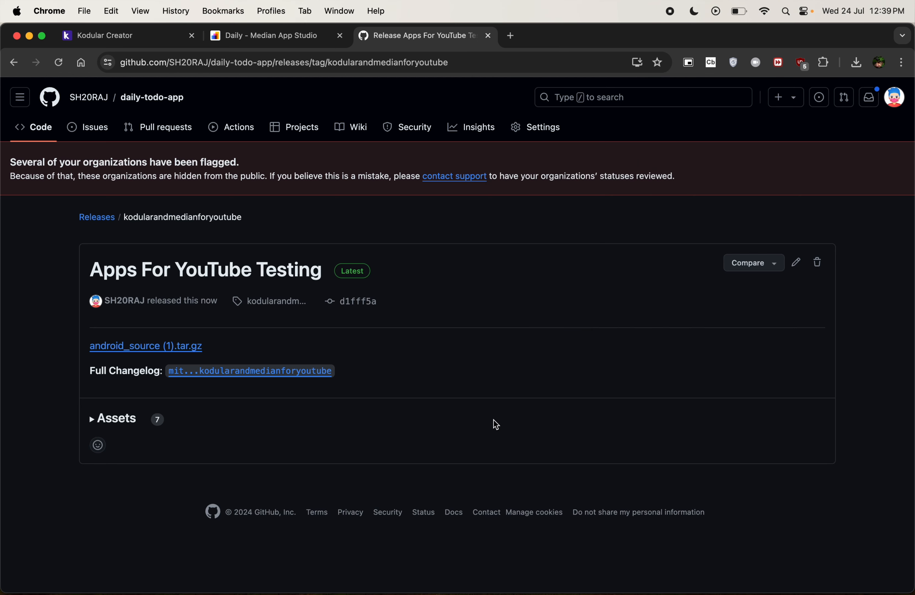
# Step: Review the seven listed assets, close the release tab, and return to the Median project
pyautogui.click(188, 419)
pyautogui.scroll(-3, 349, 482)
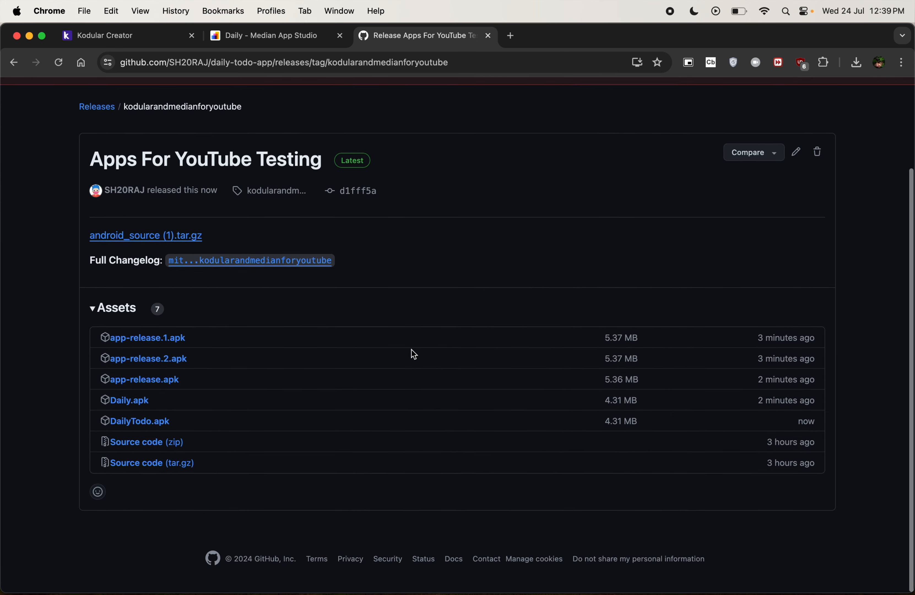
pyautogui.scroll(2, 365, 433)
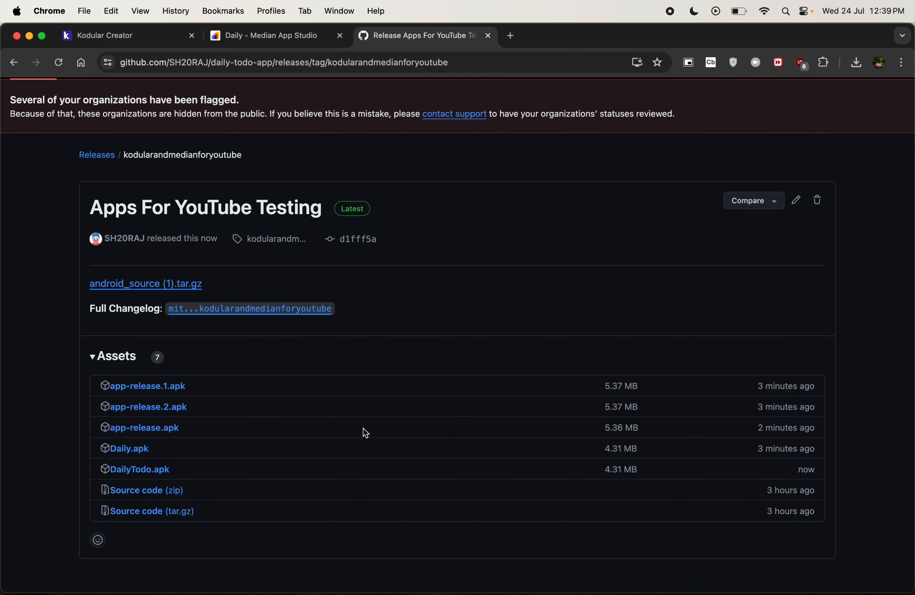
pyautogui.scroll(2, 366, 433)
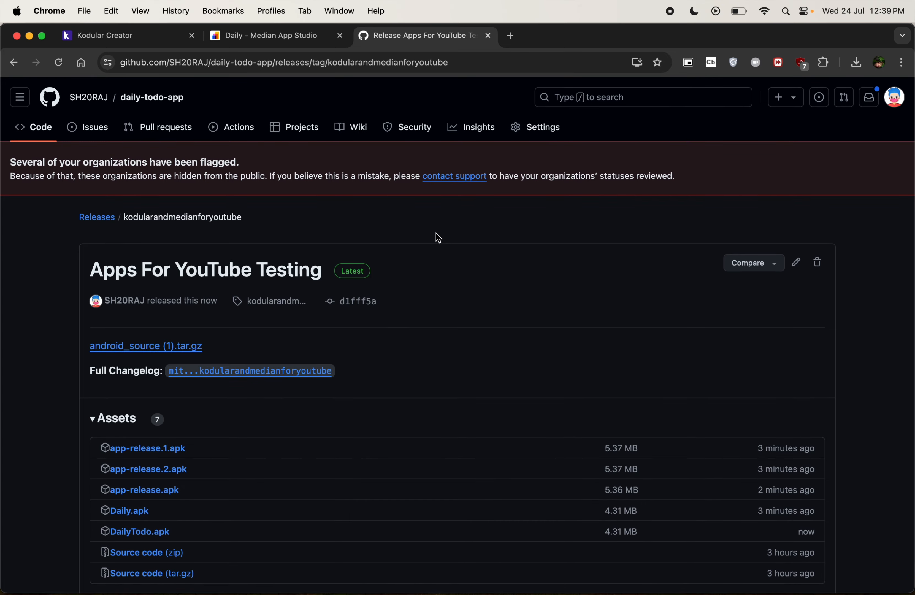
pyautogui.press('super+w')
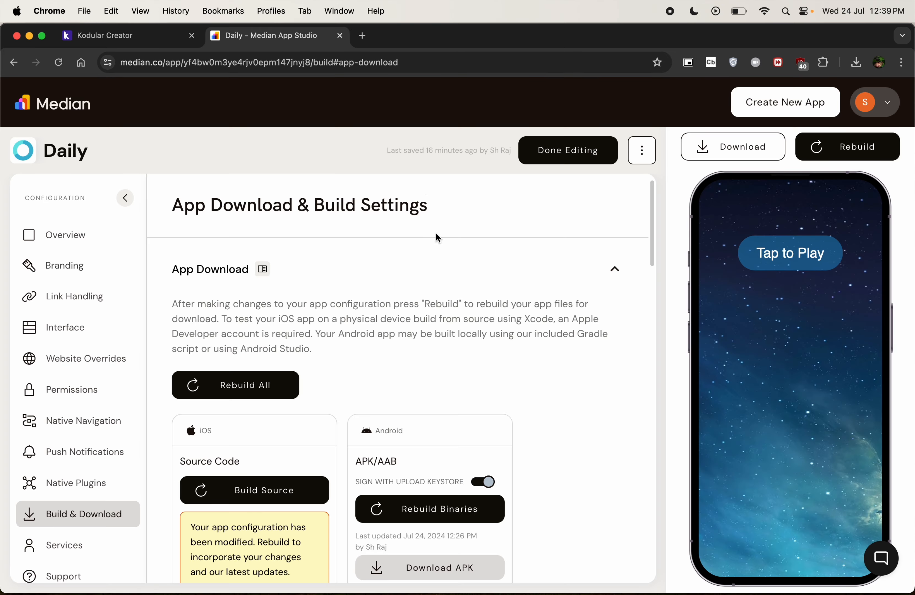
pyautogui.scroll(-3, 360, 239)
pyautogui.scroll(3, 370, 285)
pyautogui.click(99, 35)
pyautogui.click(241, 45)
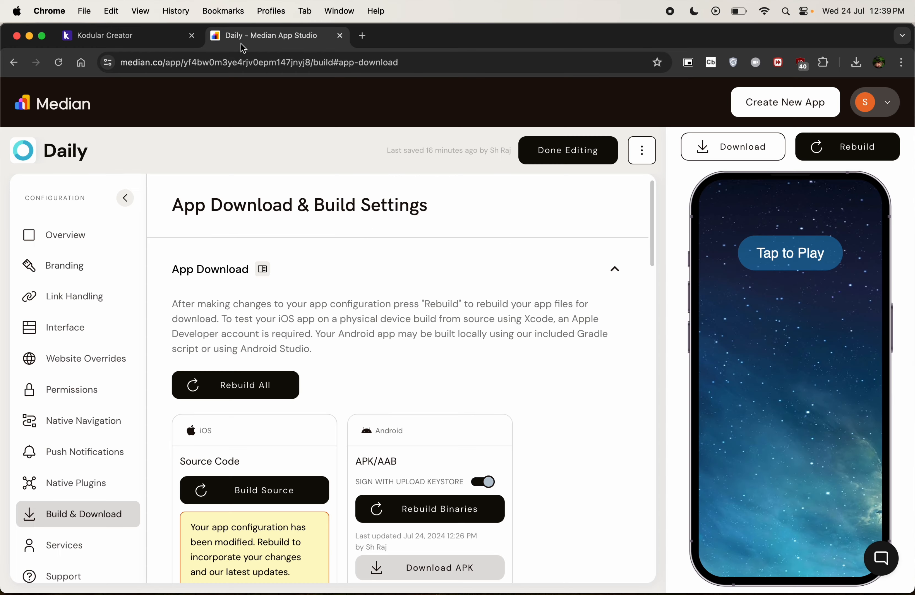